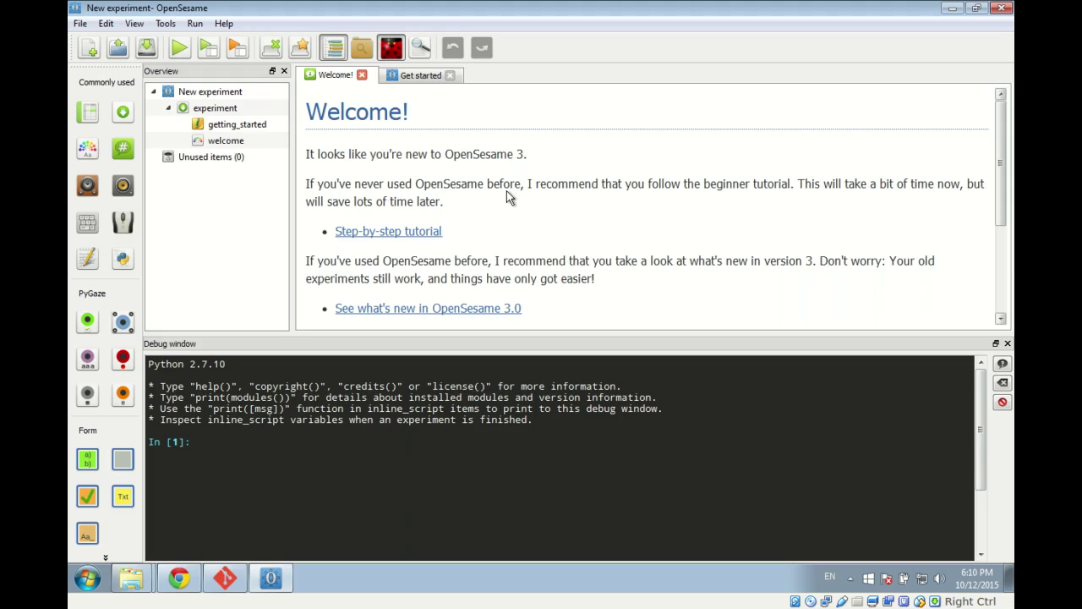
{"action": "left_click", "coordinate": [83, 26]}
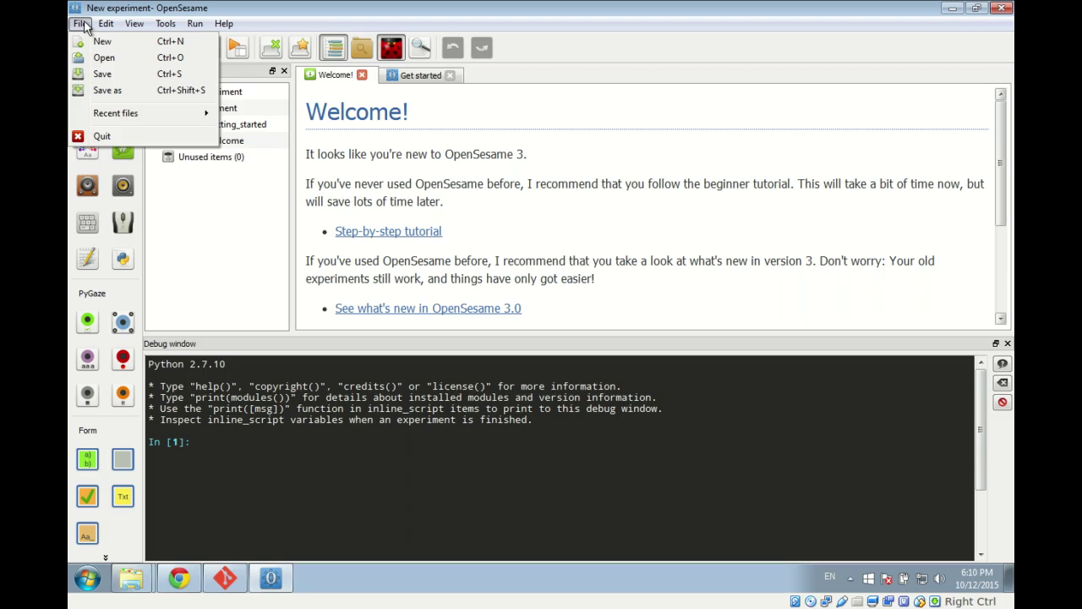
{"action": "left_click", "coordinate": [84, 26]}
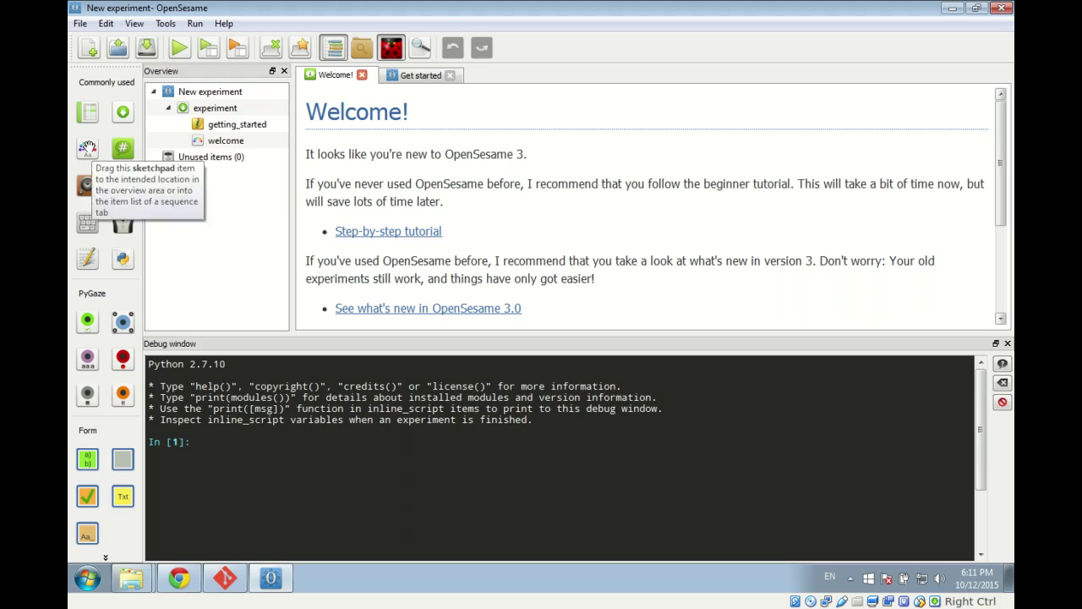
{"action": "mouse_move", "coordinate": [88, 147]}
{"action": "left_mouse_down"}
{"action": "mouse_move", "coordinate": [153, 167]}
{"action": "mouse_move", "coordinate": [217, 160]}
{"action": "mouse_move", "coordinate": [225, 136]}
{"action": "mouse_move", "coordinate": [193, 157]}
{"action": "mouse_move", "coordinate": [87, 149]}
{"action": "left_mouse_up"}
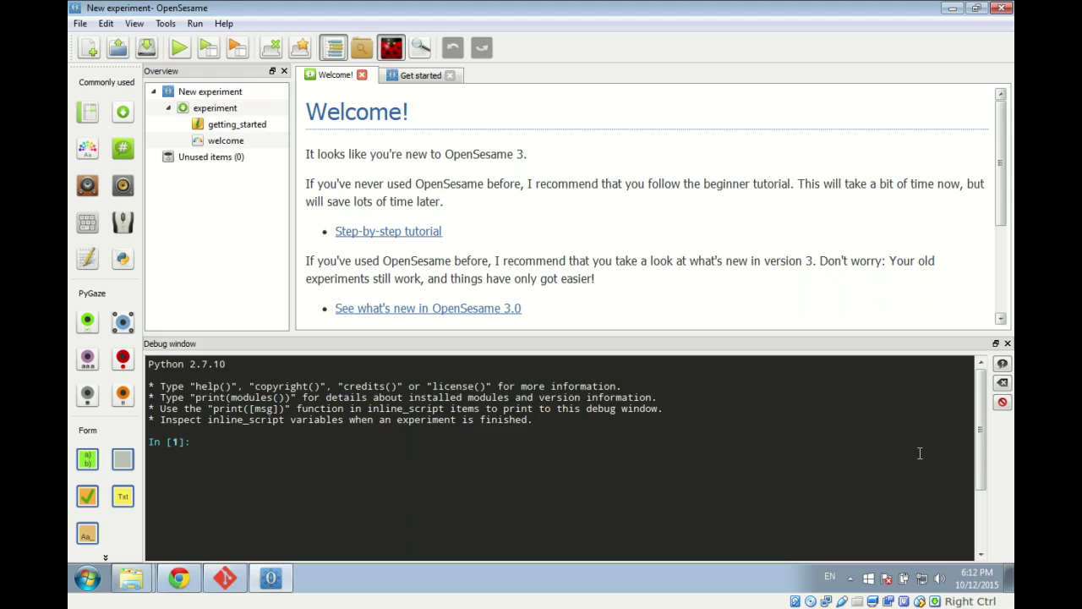
- Hide the debug window to give the main editing area more room
{"action": "left_click", "coordinate": [392, 49]}
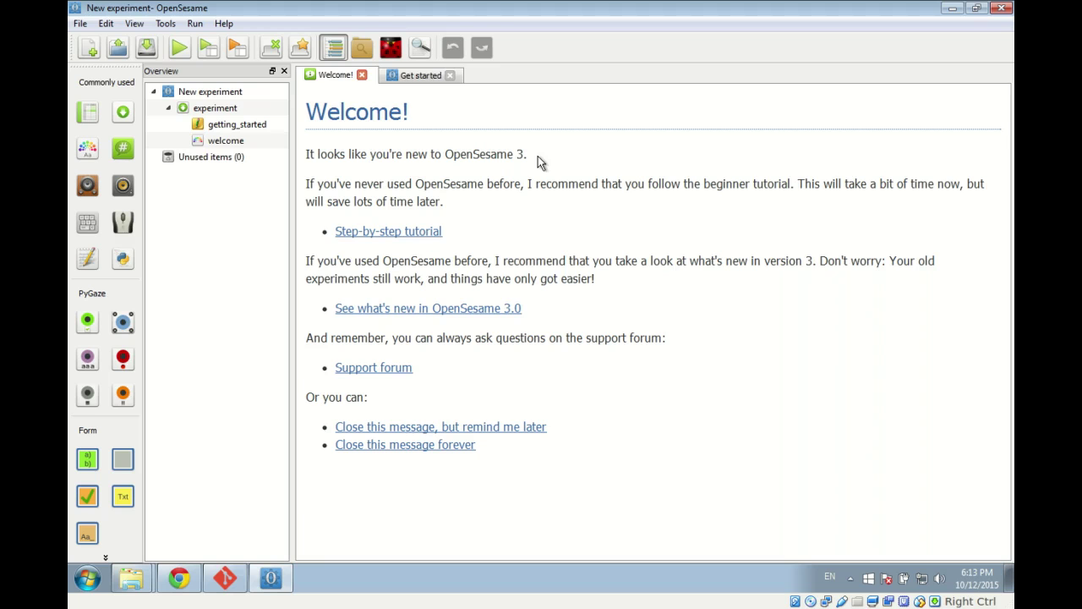
- Switch to Chrome and highlight the base web address of the step-by-step tutorial page
{"action": "left_click", "coordinate": [179, 578]}
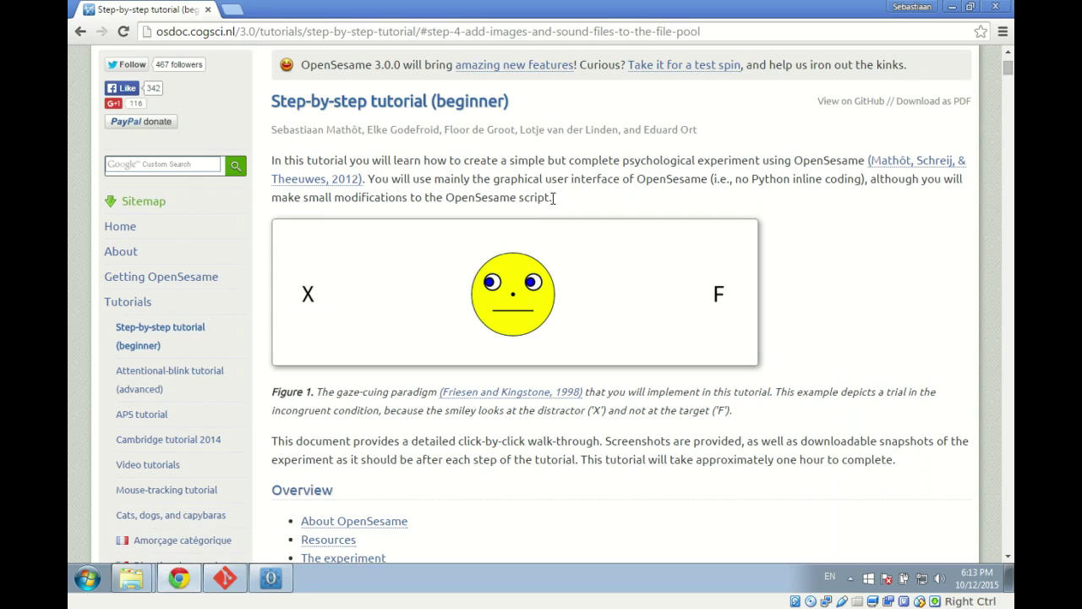
{"action": "left_click", "coordinate": [419, 32]}
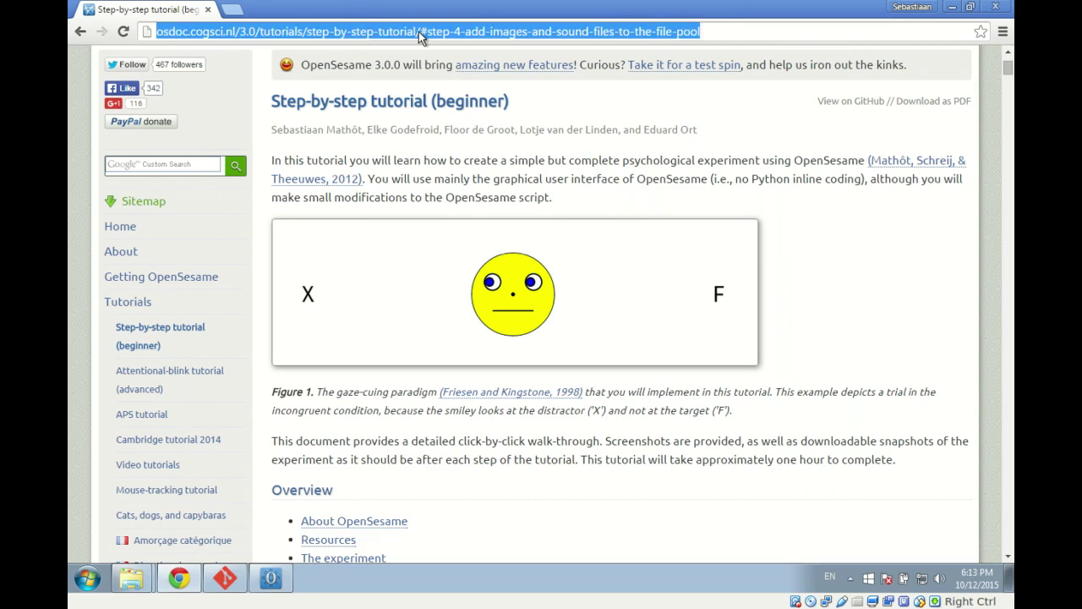
{"action": "left_click", "coordinate": [420, 31]}
{"action": "left_click_drag", "start_coordinate": [421, 32], "coordinate": [144, 44]}
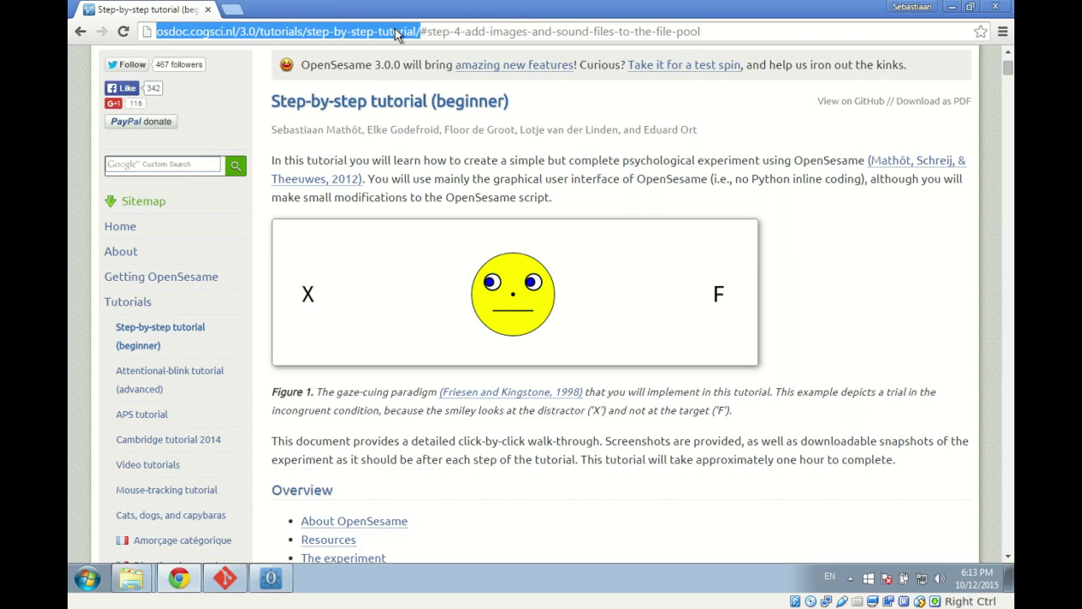
{"action": "left_click", "coordinate": [425, 161]}
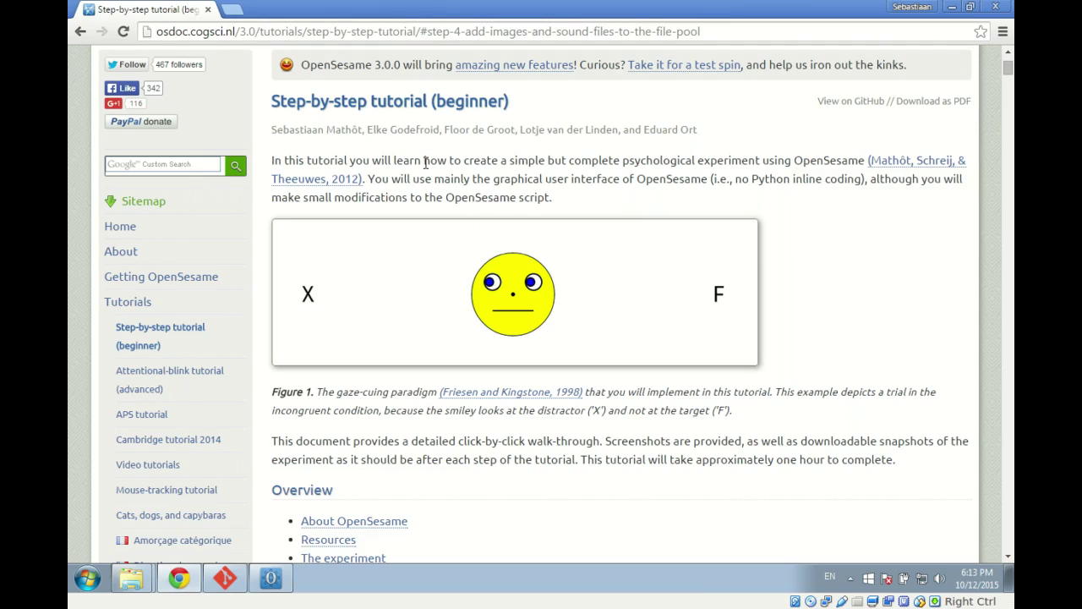
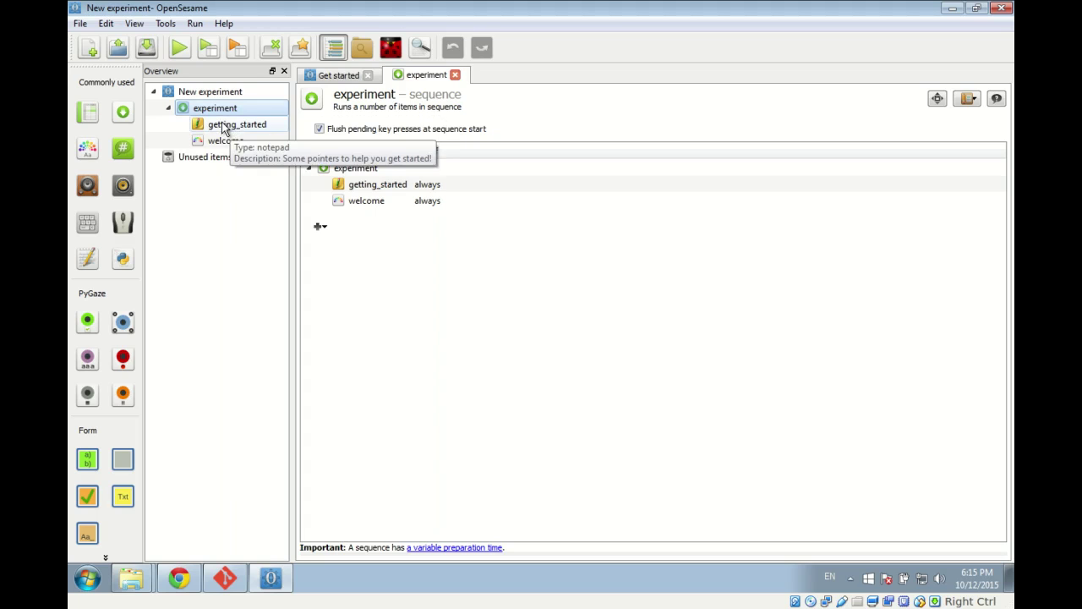
- Delete the getting_started and welcome items from the experiment sequence
{"action": "right_click", "coordinate": [224, 126]}
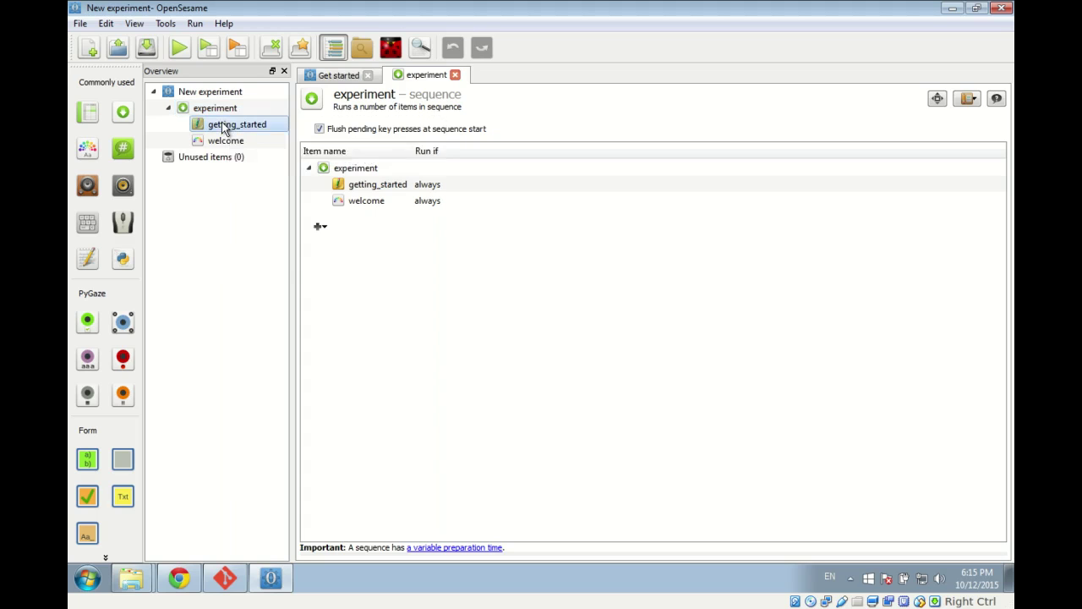
{"action": "left_click", "coordinate": [254, 219]}
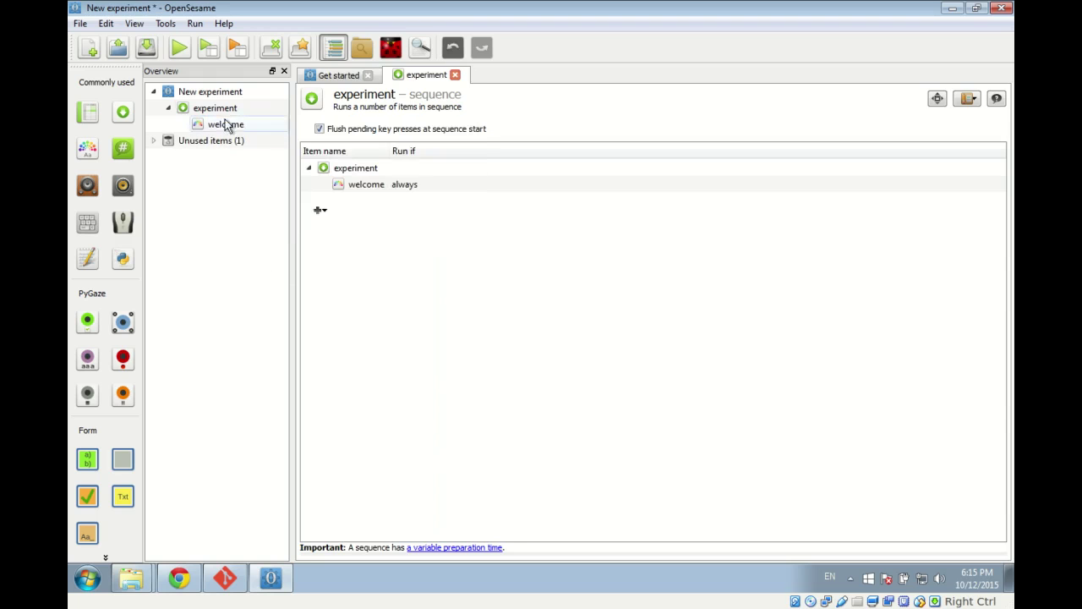
{"action": "right_click", "coordinate": [225, 126]}
{"action": "left_click", "coordinate": [254, 220]}
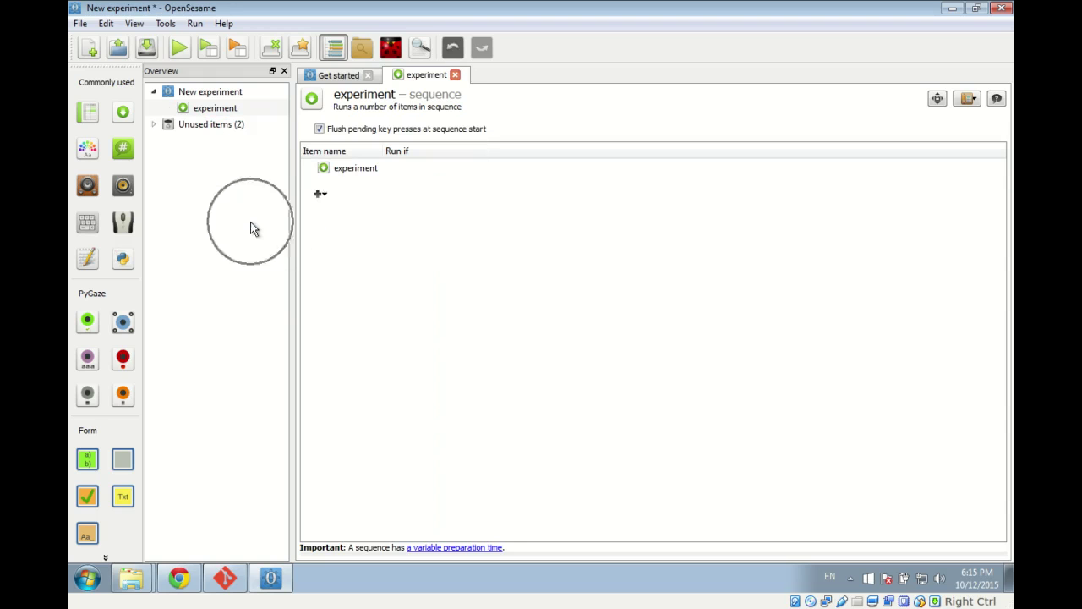
- Permanently delete all unused items from the experiment
{"action": "left_click", "coordinate": [223, 107]}
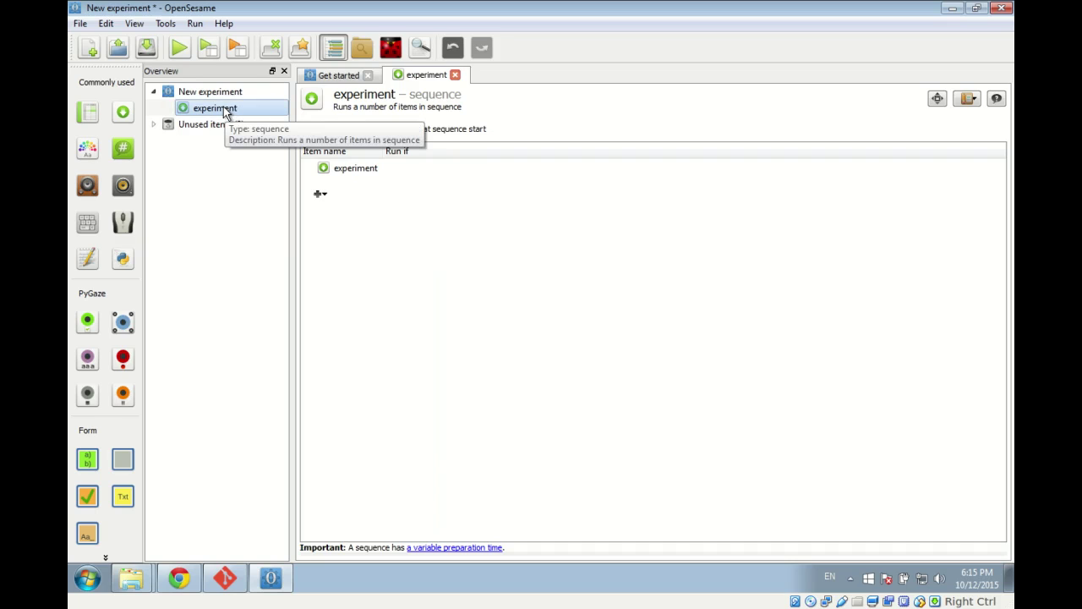
{"action": "left_click", "coordinate": [154, 124]}
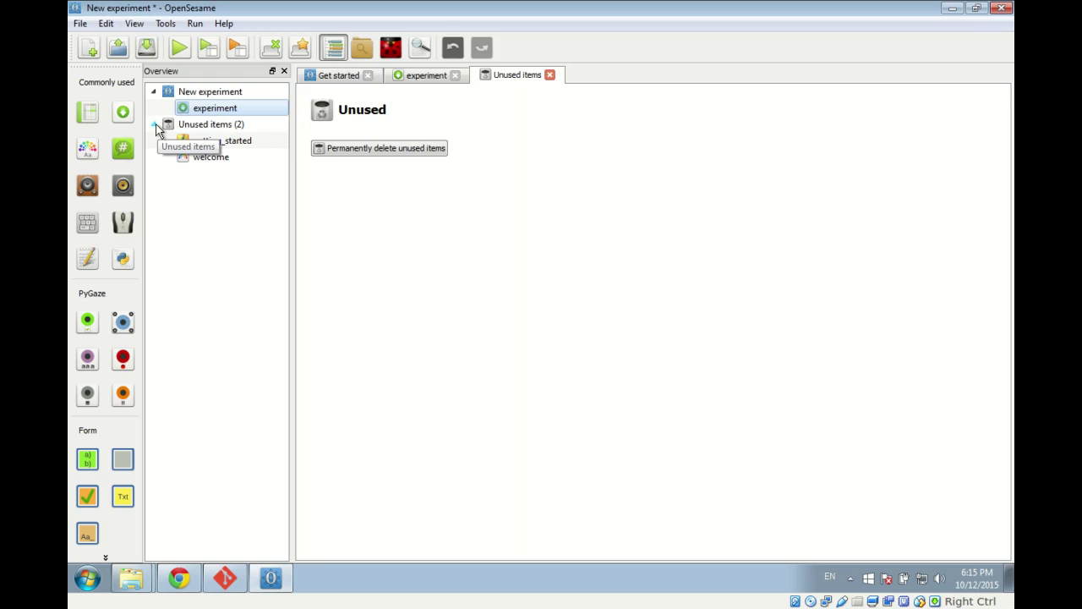
{"action": "left_click", "coordinate": [391, 151]}
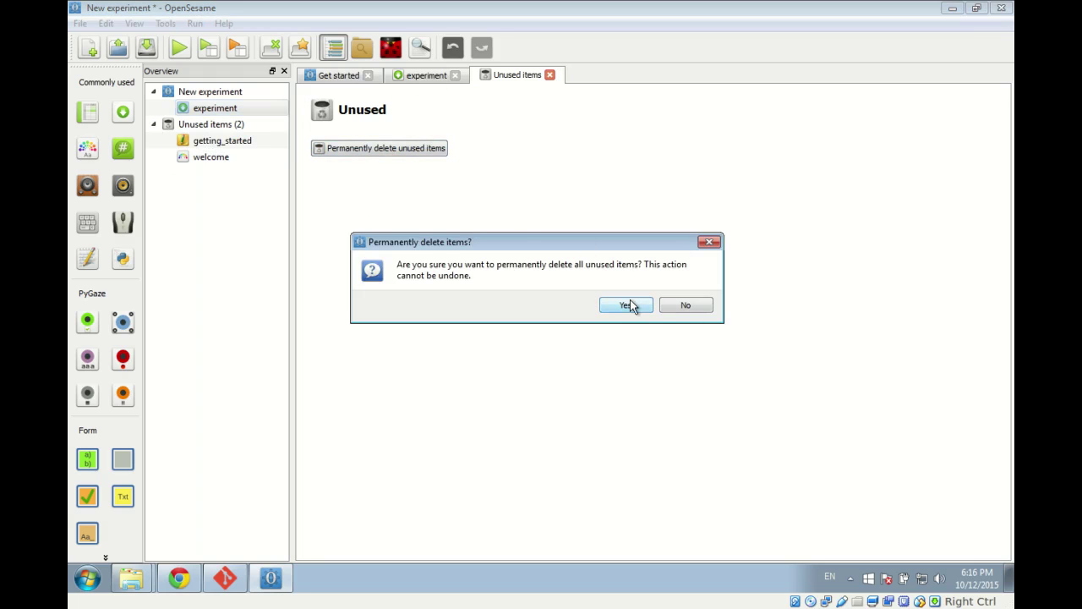
{"action": "left_click", "coordinate": [630, 306]}
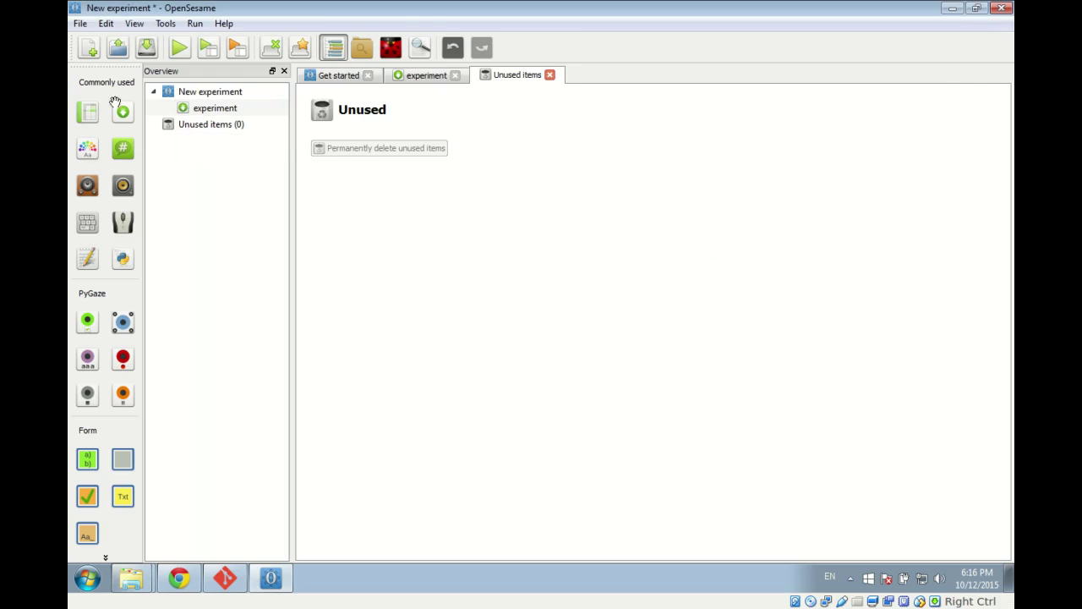
- Add a form_text_display item to the experiment sequence and rename it instructions
{"action": "left_click", "coordinate": [197, 114]}
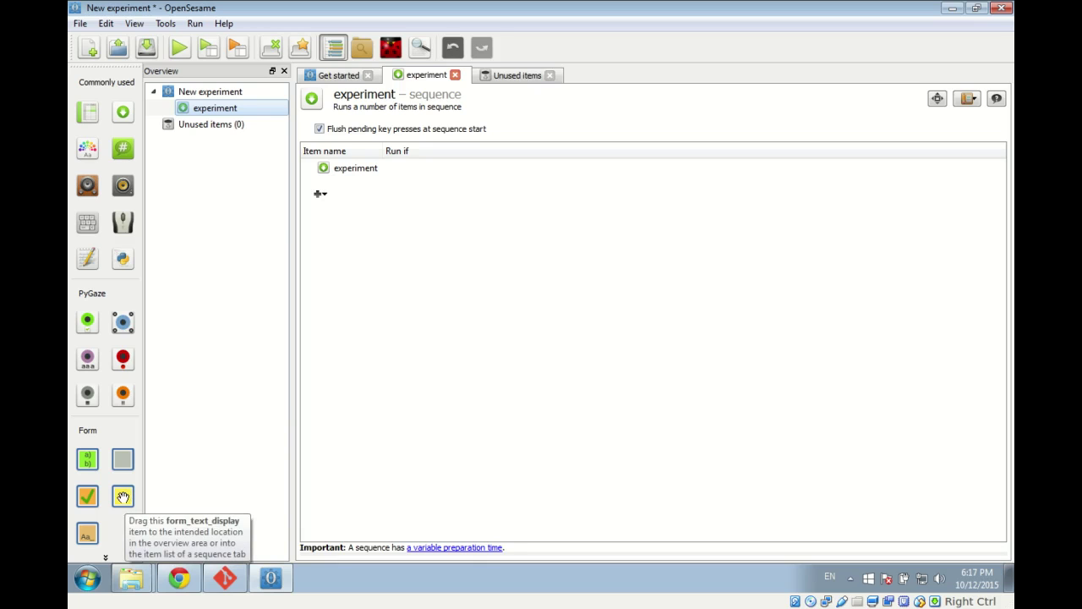
{"action": "left_click_drag", "start_coordinate": [123, 497], "coordinate": [236, 111]}
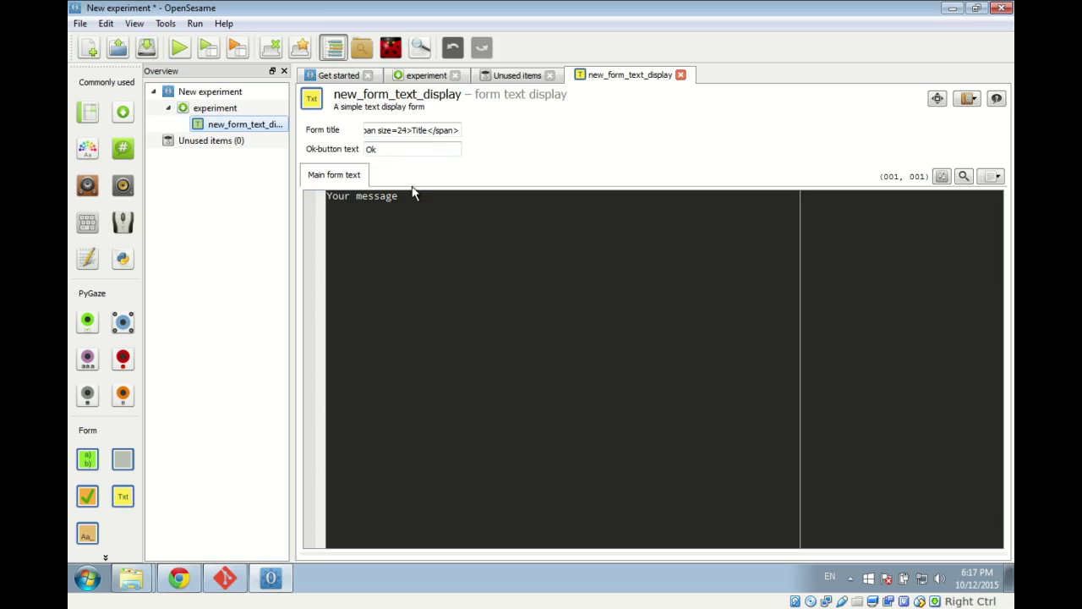
{"action": "left_click", "coordinate": [407, 93]}
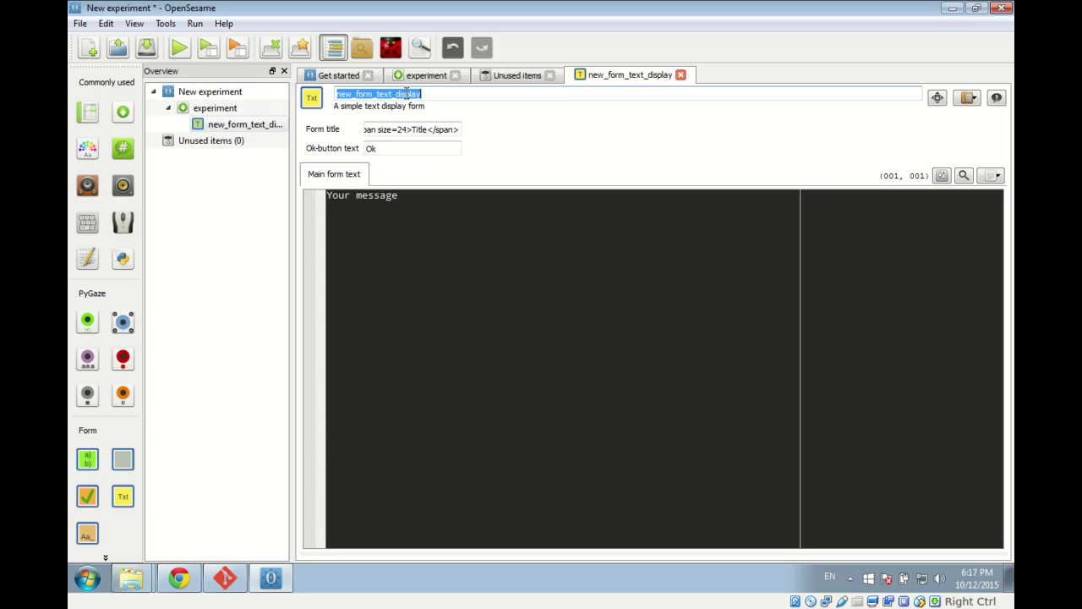
{"action": "type", "text": "instructions"}
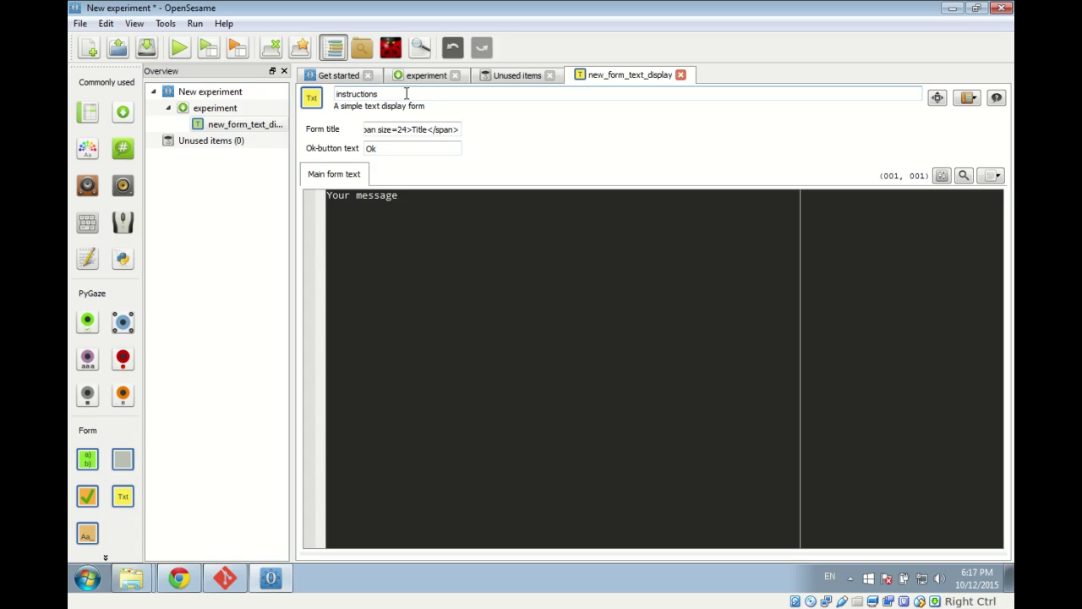
{"action": "key", "text": "Return"}
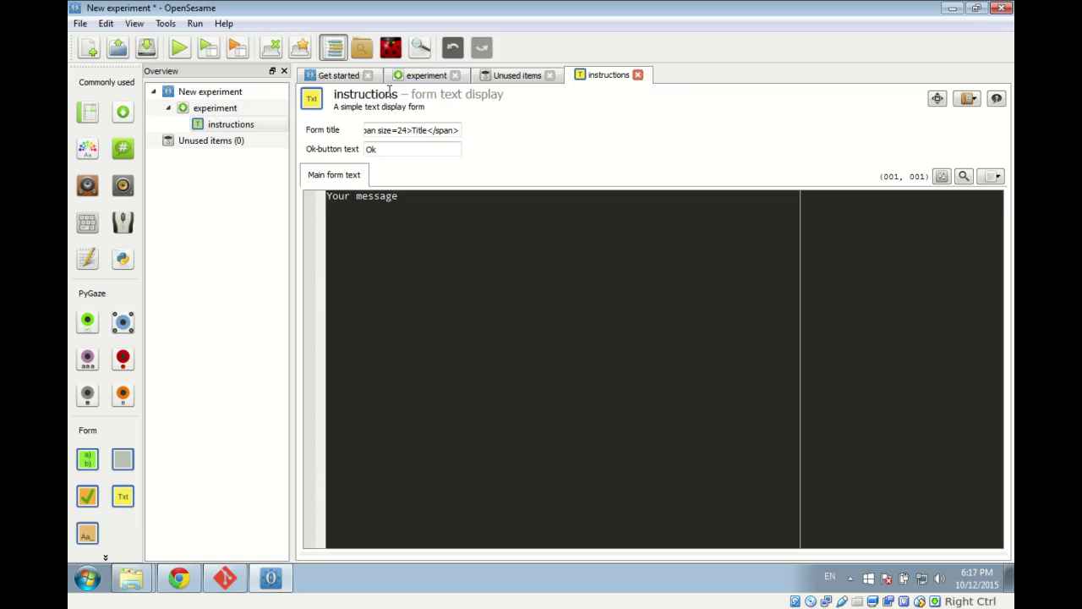
{"action": "right_click", "coordinate": [234, 127]}
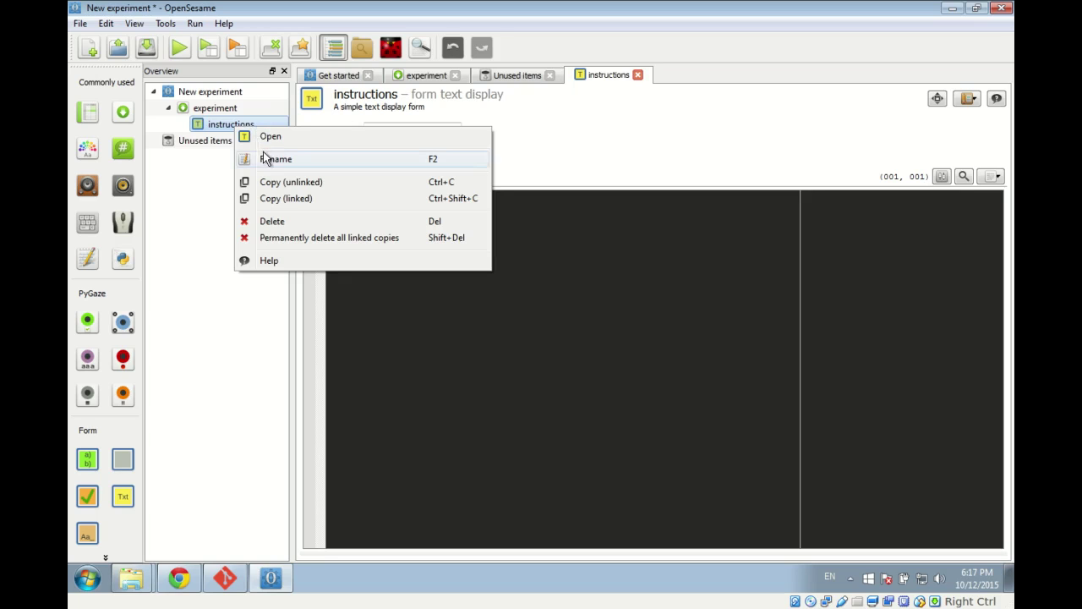
{"action": "left_click", "coordinate": [214, 127]}
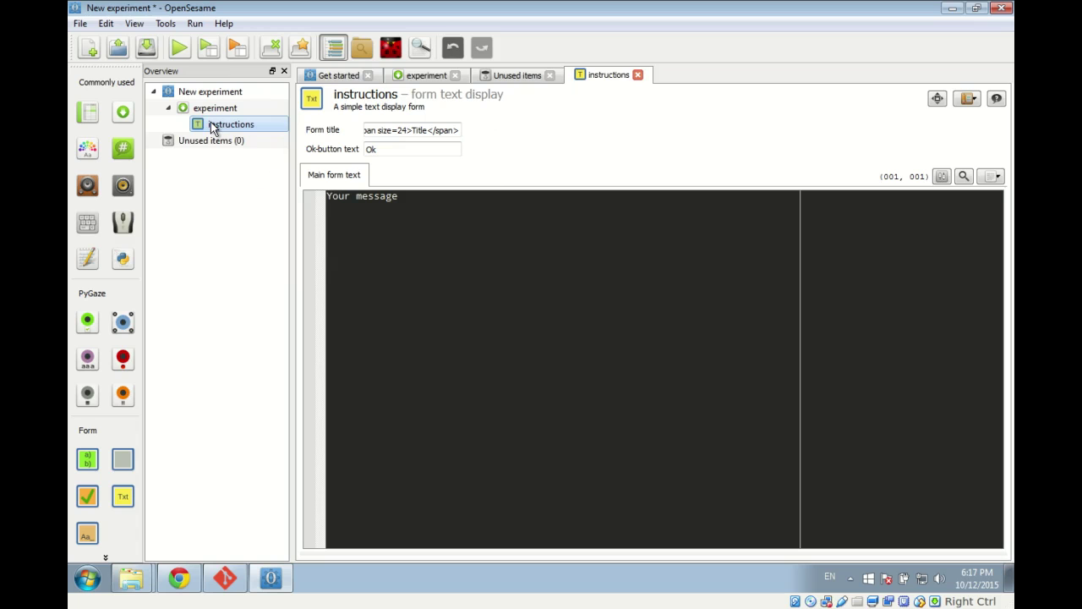
- Add a loop item after instructions in the experiment sequence and rename it practice_loop
{"action": "left_click_drag", "start_coordinate": [85, 110], "coordinate": [225, 127]}
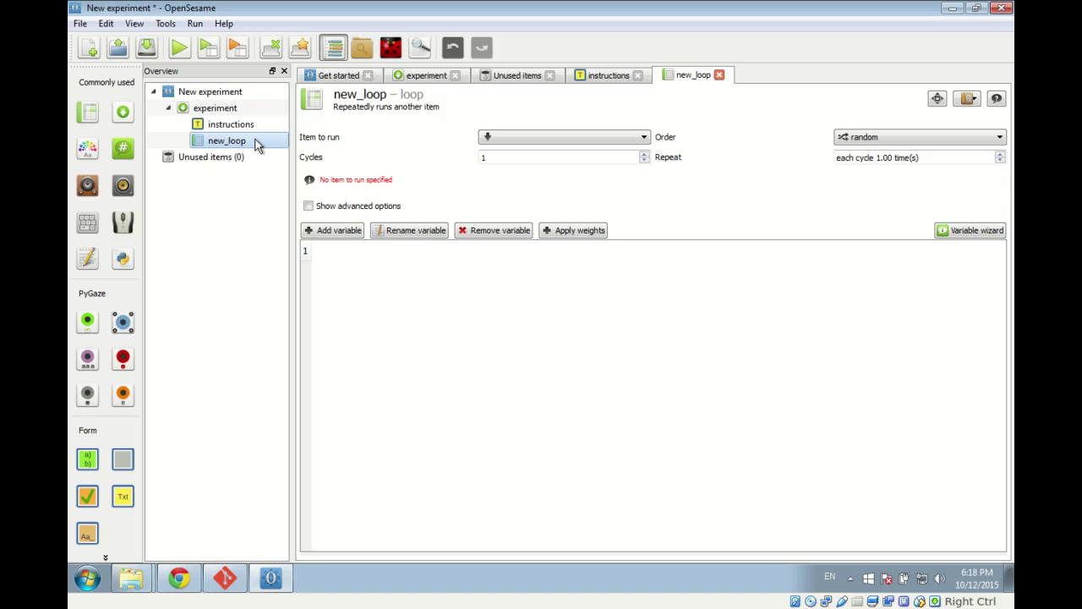
{"action": "left_click", "coordinate": [355, 95]}
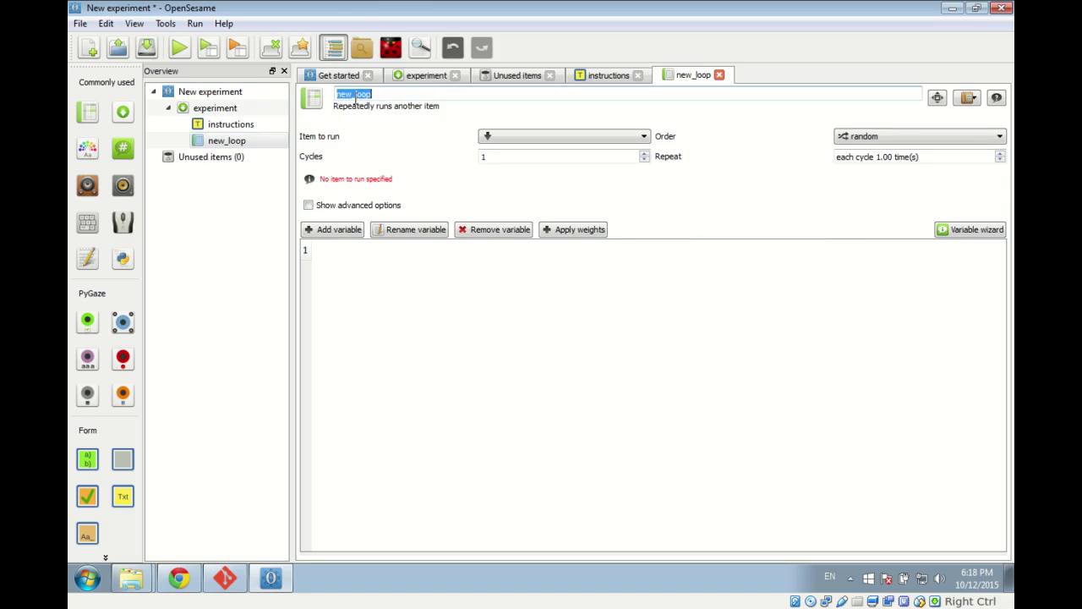
{"action": "type", "text": "practic"}
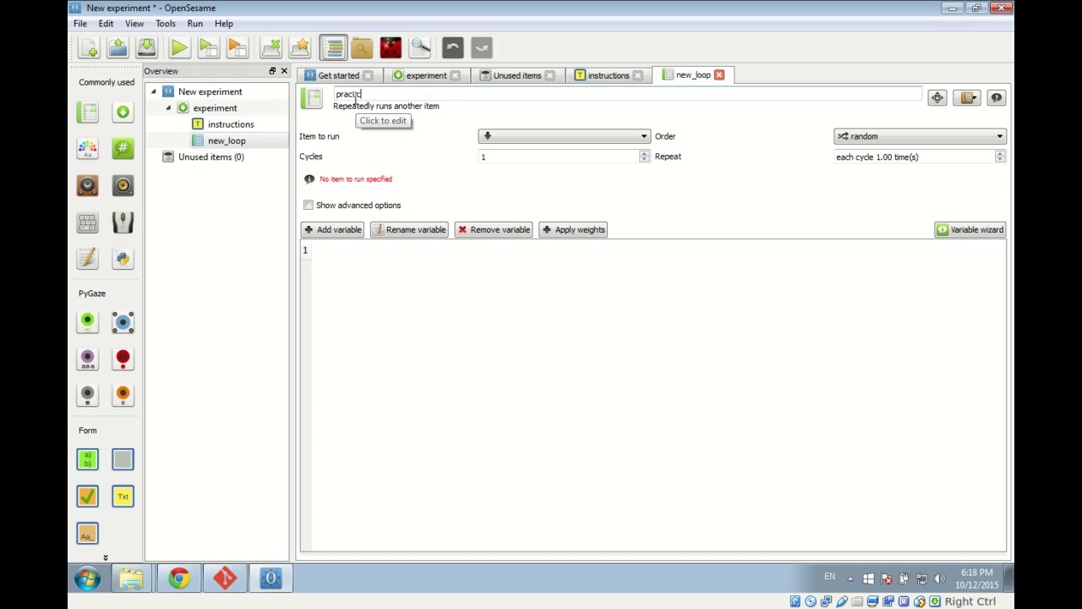
{"action": "type", "text": "e_loop"}
{"action": "key", "text": "Return"}
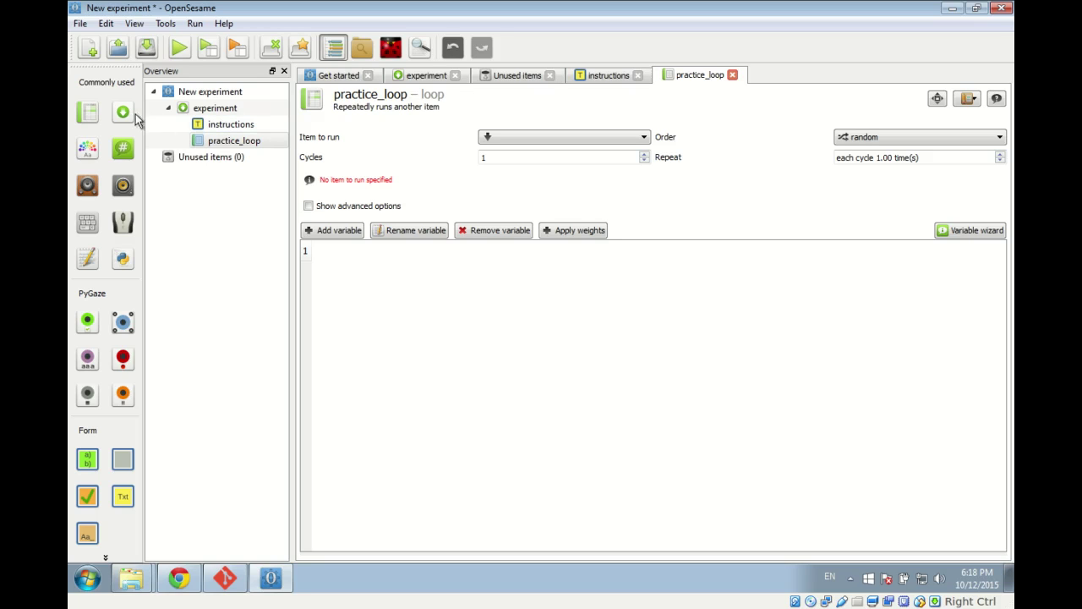
- Add a new sequence as the item to run for practice_loop and rename it block_sequence
{"action": "left_click_drag", "start_coordinate": [124, 111], "coordinate": [254, 146]}
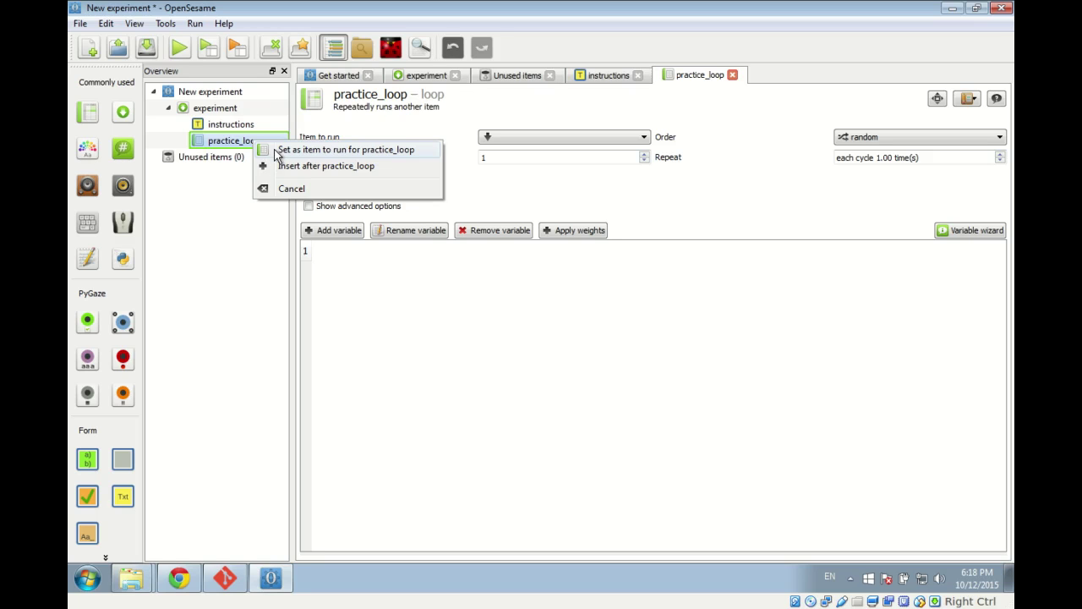
{"action": "left_click", "coordinate": [276, 150]}
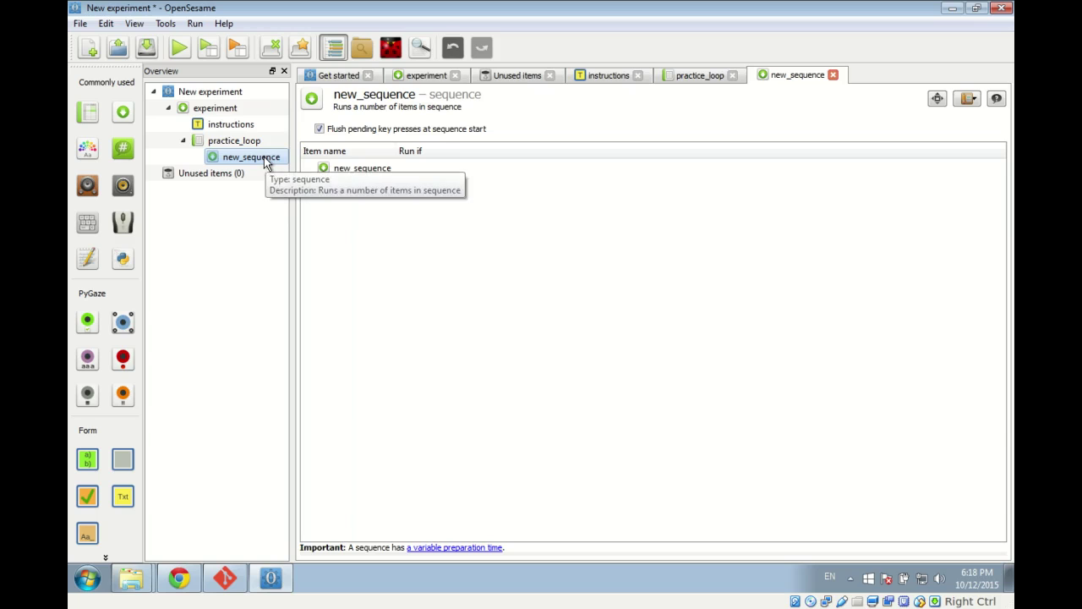
{"action": "left_click", "coordinate": [349, 95]}
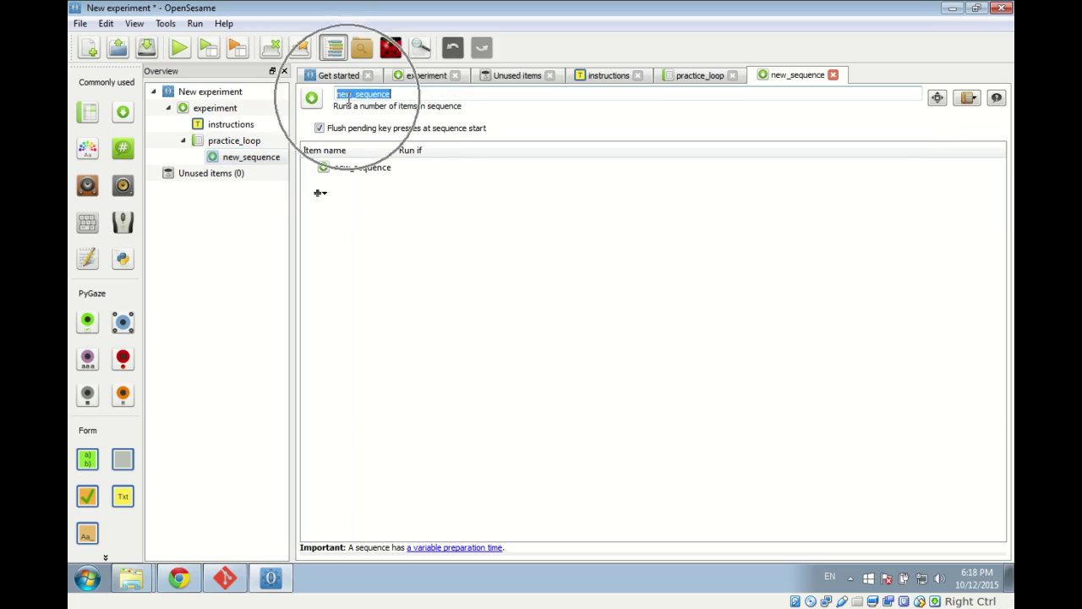
{"action": "type", "text": "block"}
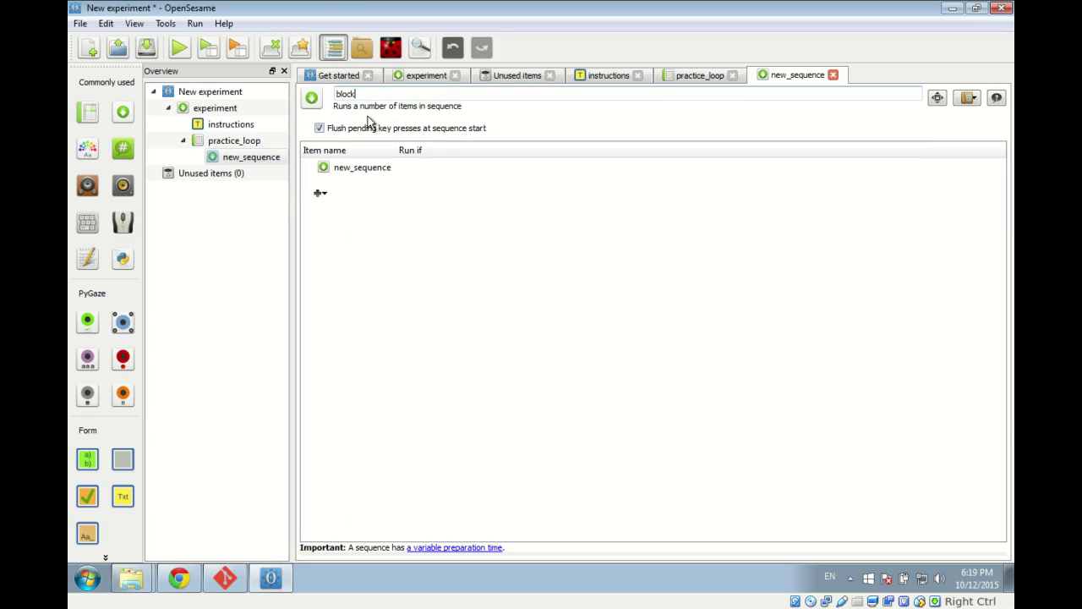
{"action": "type", "text": "_sequence"}
{"action": "key", "text": "Return"}
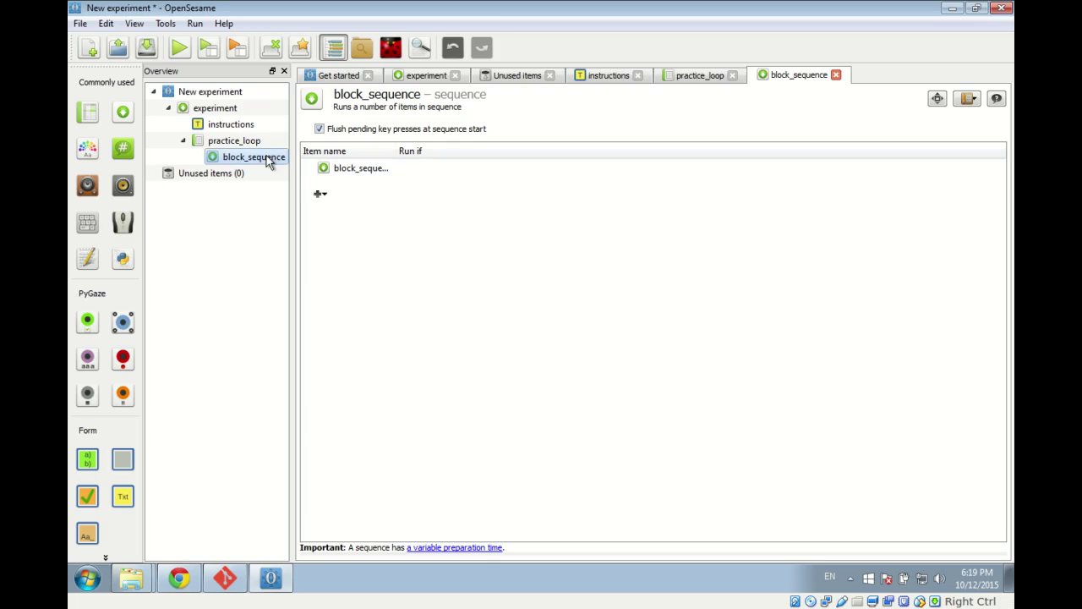
- Insert a form_text_display item after practice_loop in the experiment sequence and rename it end_of_practice
{"action": "left_click", "coordinate": [241, 142]}
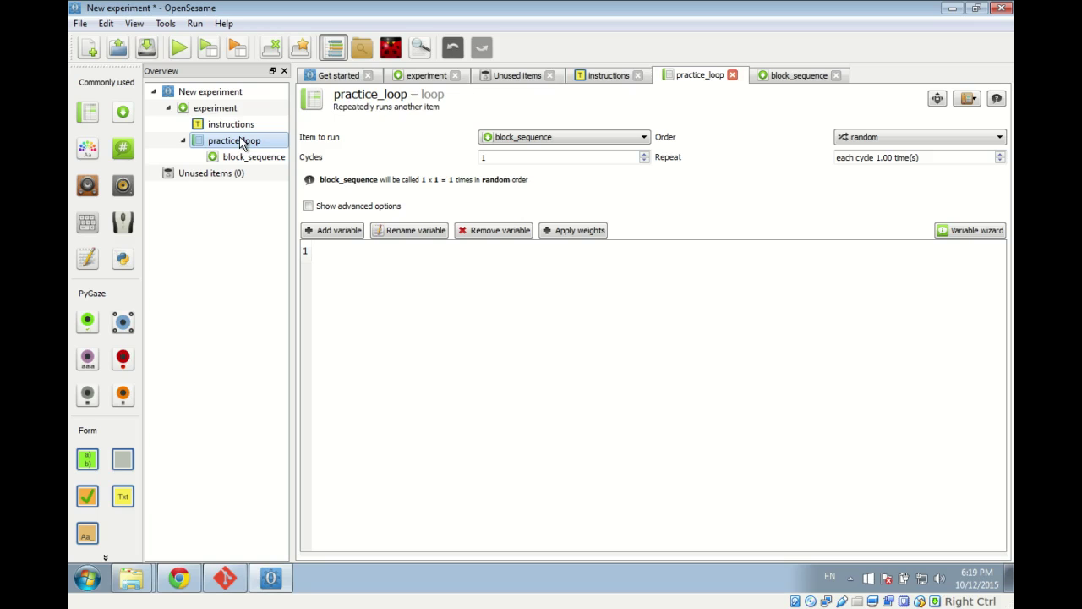
{"action": "left_click", "coordinate": [183, 141]}
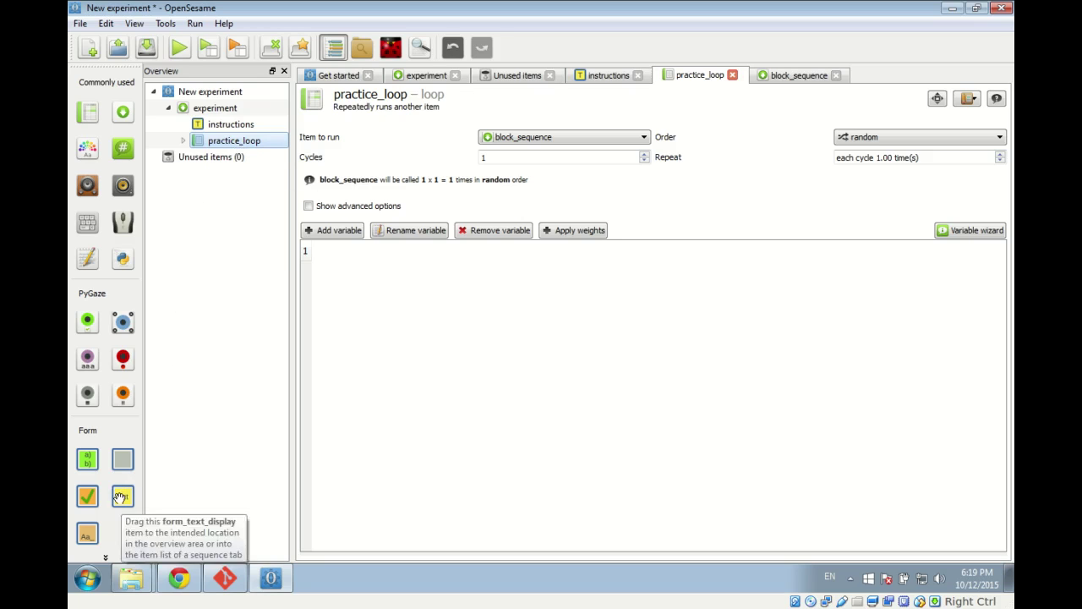
{"action": "left_click_drag", "start_coordinate": [120, 498], "coordinate": [239, 153]}
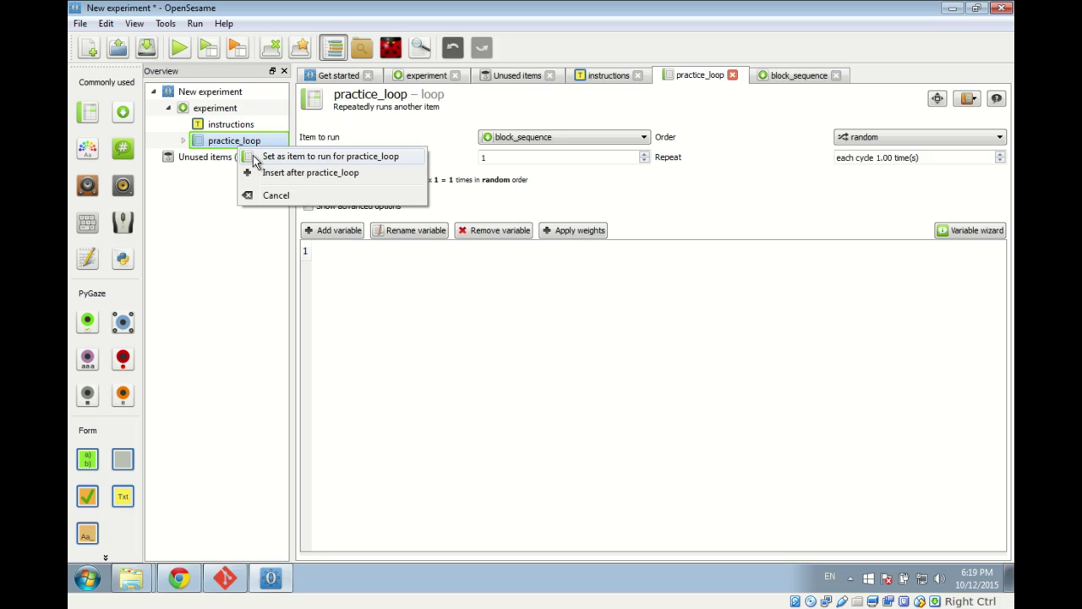
{"action": "left_click", "coordinate": [253, 172]}
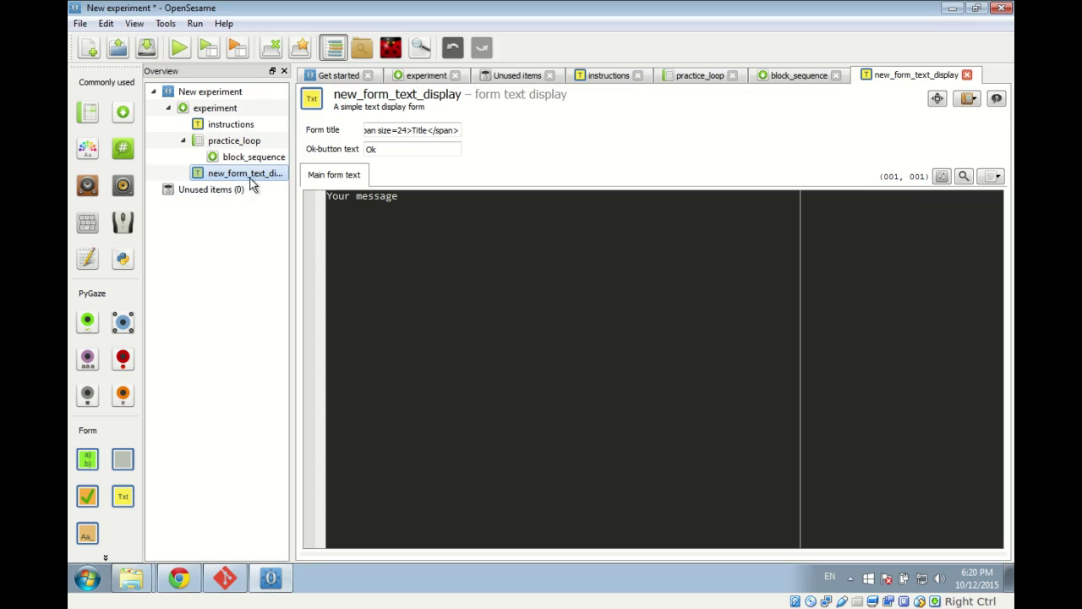
{"action": "left_click", "coordinate": [342, 91]}
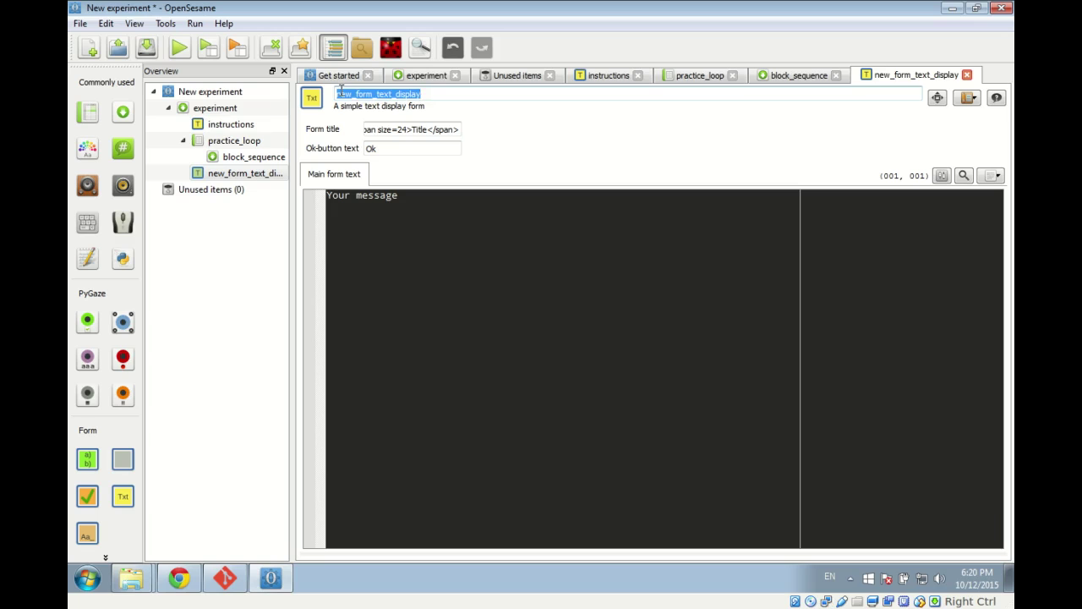
{"action": "type", "text": "end_of_pr"}
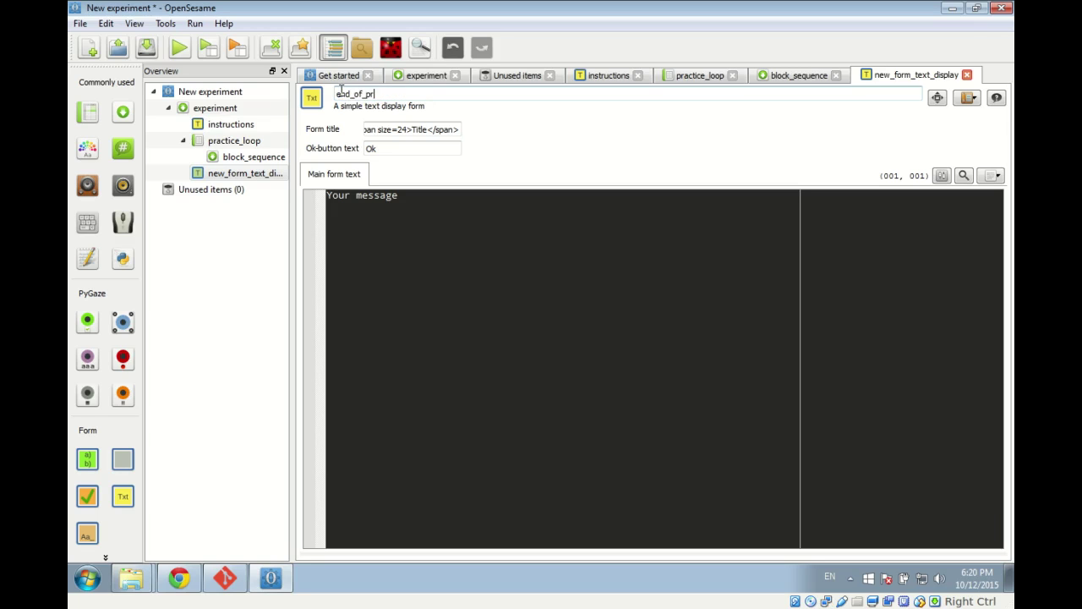
{"action": "type", "text": "actice"}
{"action": "key", "text": "Return"}
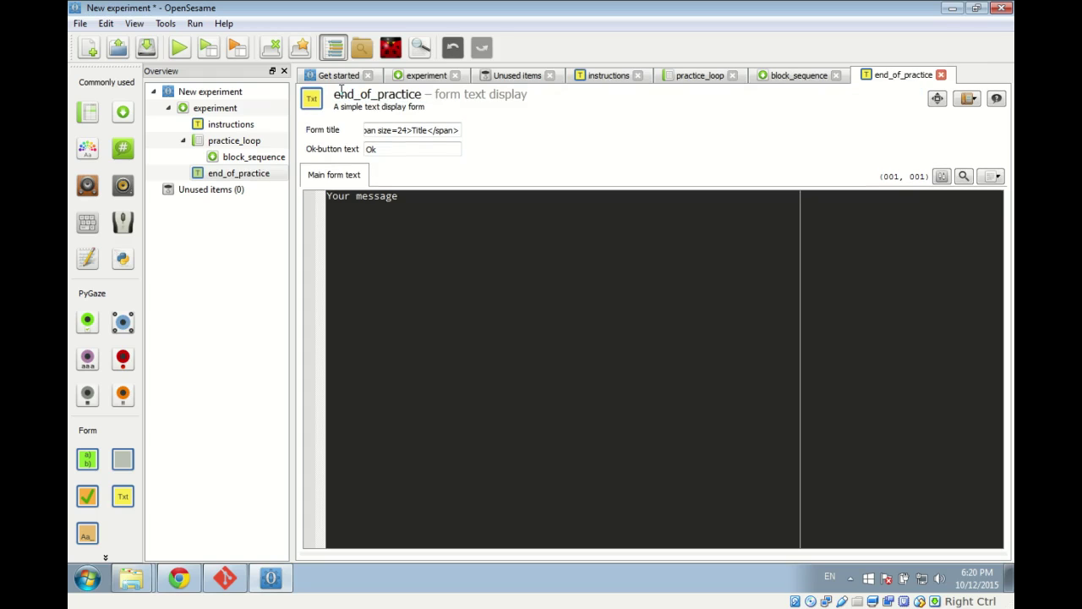
- Add a loop item after end_of_practice in the experiment sequence and rename it experimental_loop
{"action": "left_click_drag", "start_coordinate": [85, 114], "coordinate": [280, 185]}
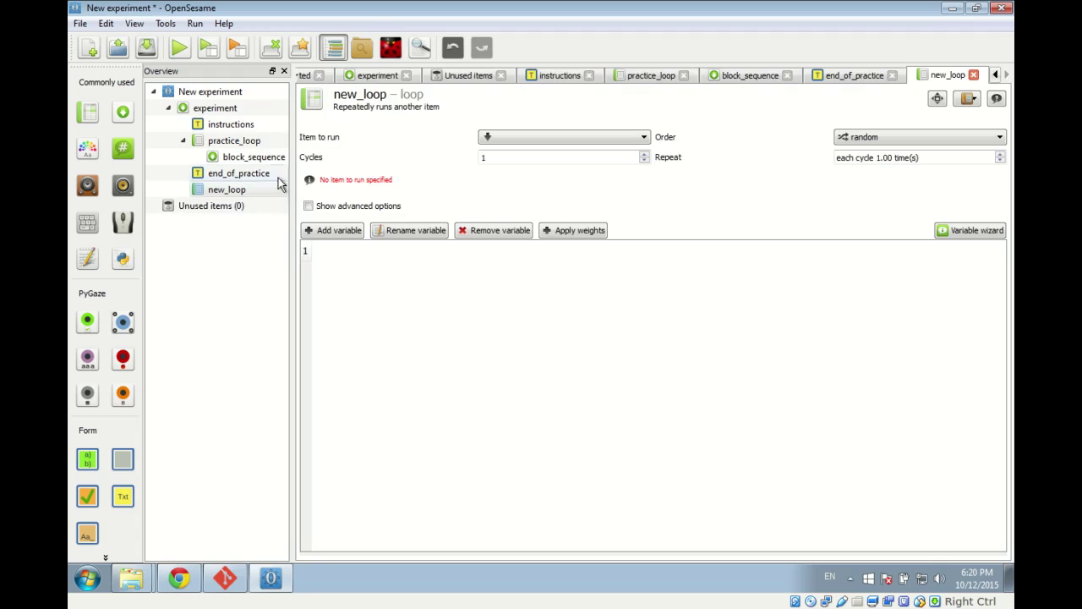
{"action": "left_click", "coordinate": [361, 95]}
{"action": "type", "text": "exp"}
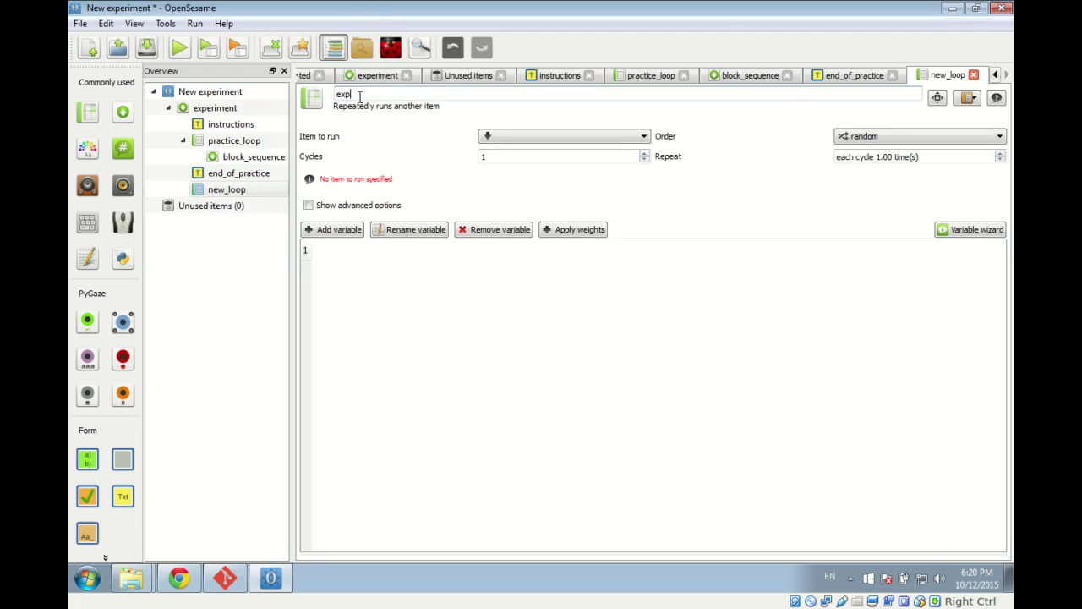
{"action": "type", "text": "erimental_loop"}
{"action": "key", "text": "Return"}
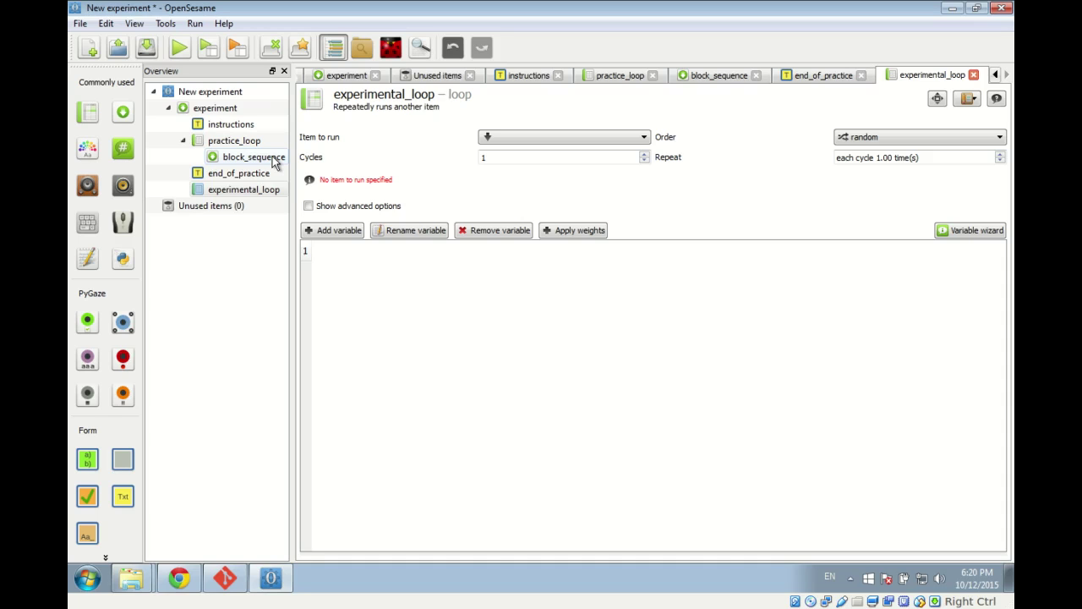
- Set the existing block_sequence as the item to run for experimental_loop
{"action": "left_click", "coordinate": [241, 193]}
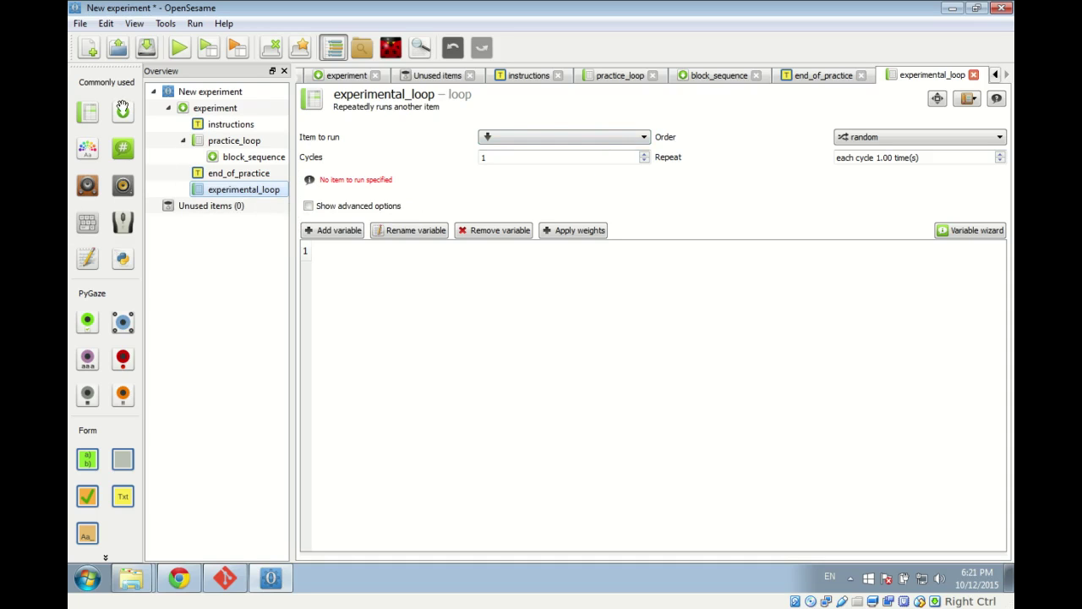
{"action": "left_click", "coordinate": [544, 138]}
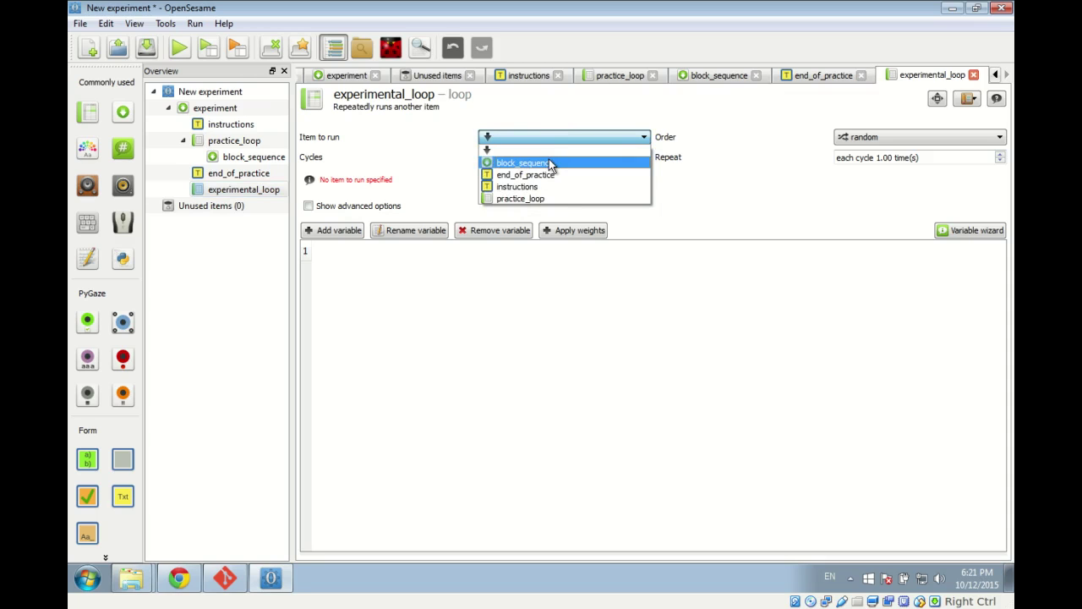
{"action": "left_click", "coordinate": [549, 164]}
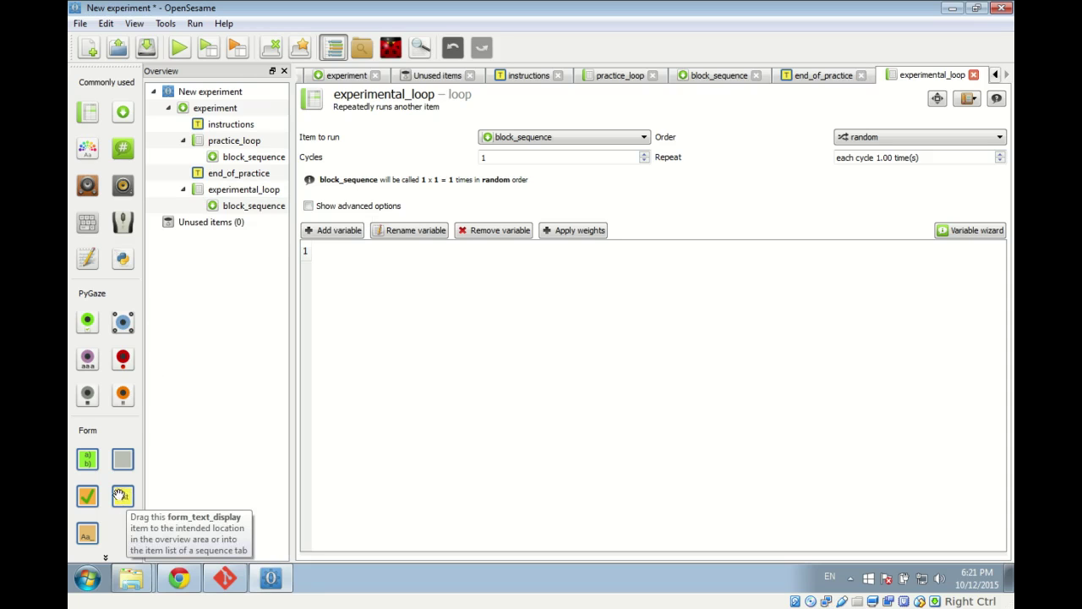
- Append a new form_text_display item at the end of the experiment sequence and rename it end_of_experiment
{"action": "left_click_drag", "start_coordinate": [122, 495], "coordinate": [222, 110]}
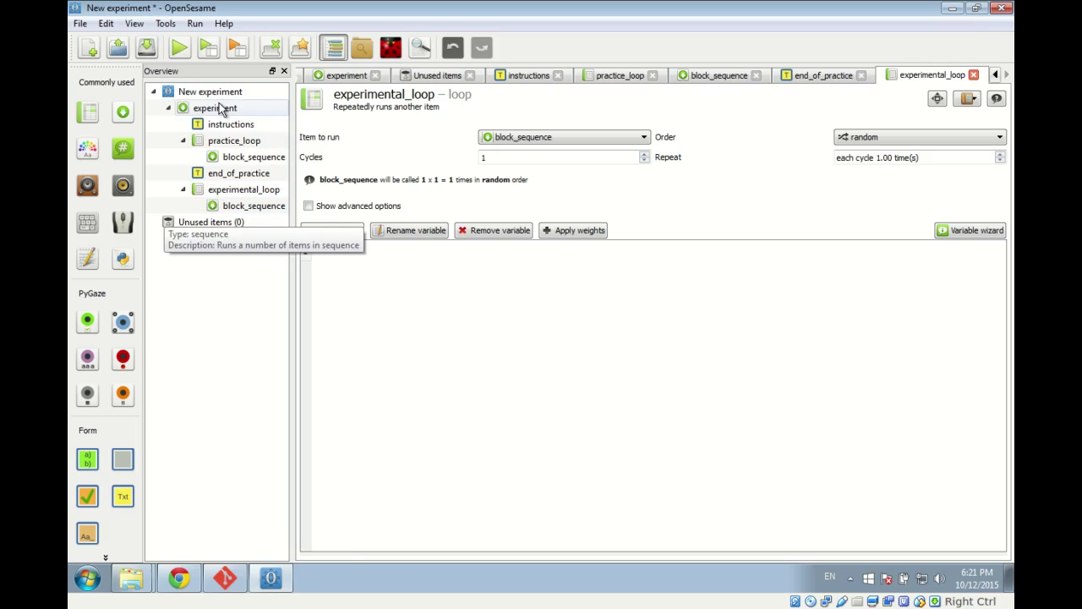
{"action": "left_click", "coordinate": [220, 110]}
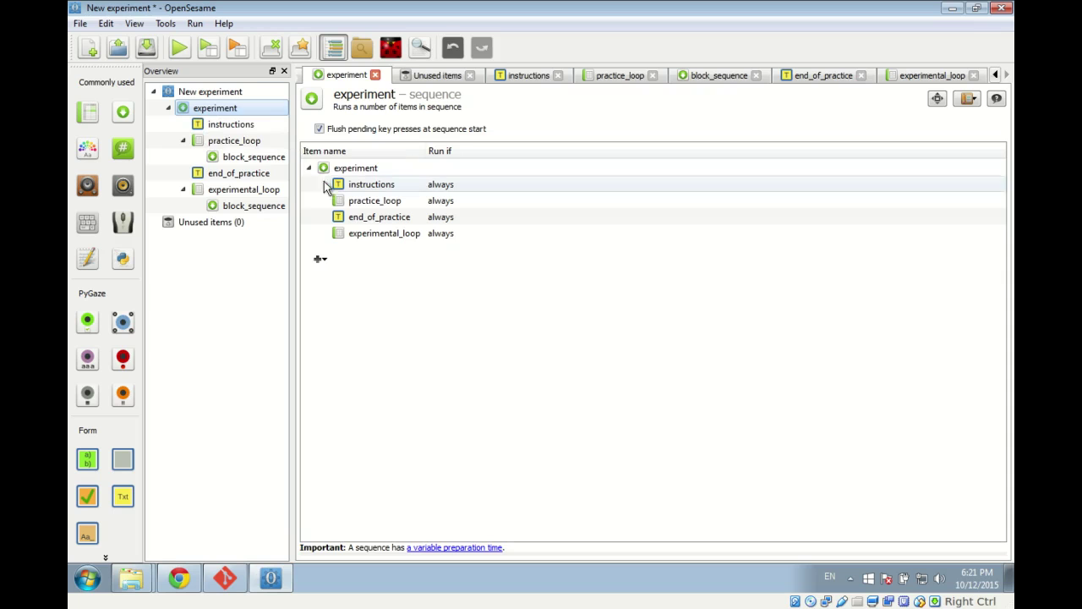
{"action": "left_click", "coordinate": [320, 260]}
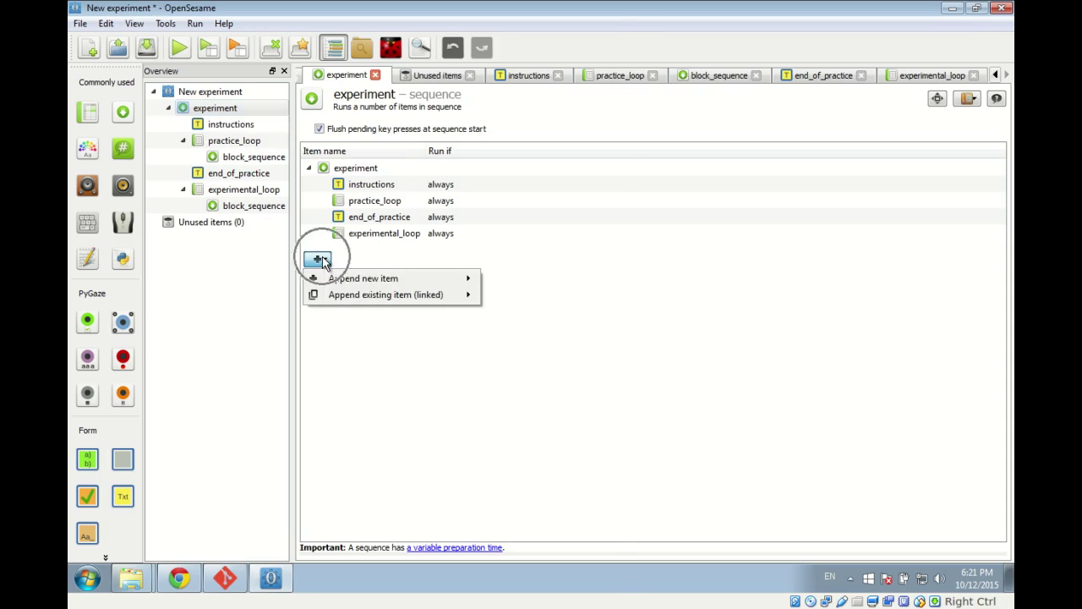
{"action": "mouse_move", "coordinate": [335, 281]}
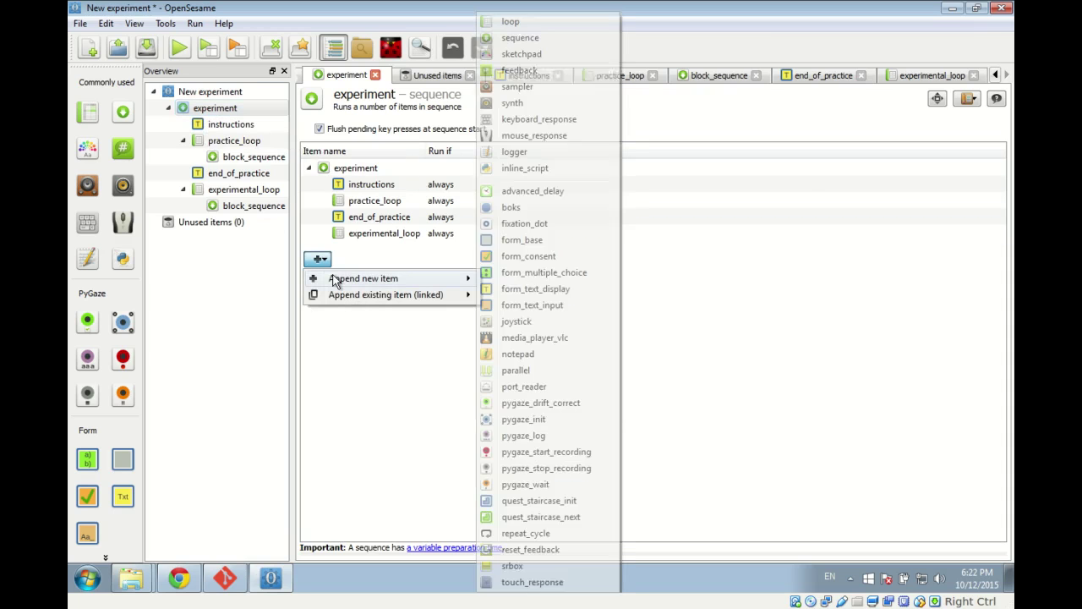
{"action": "left_click", "coordinate": [598, 293]}
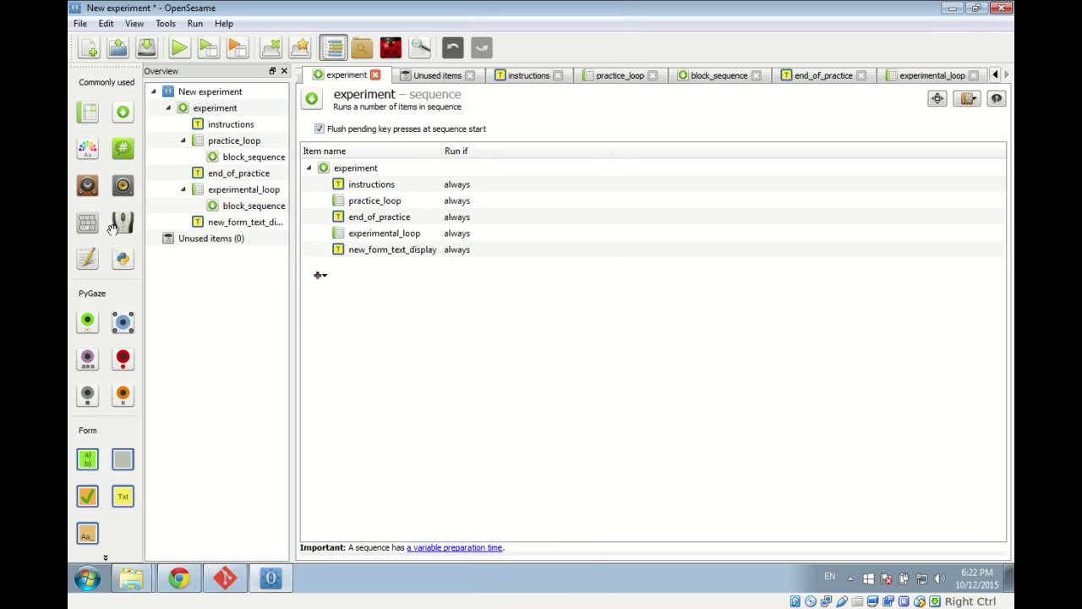
{"action": "right_click", "coordinate": [373, 253]}
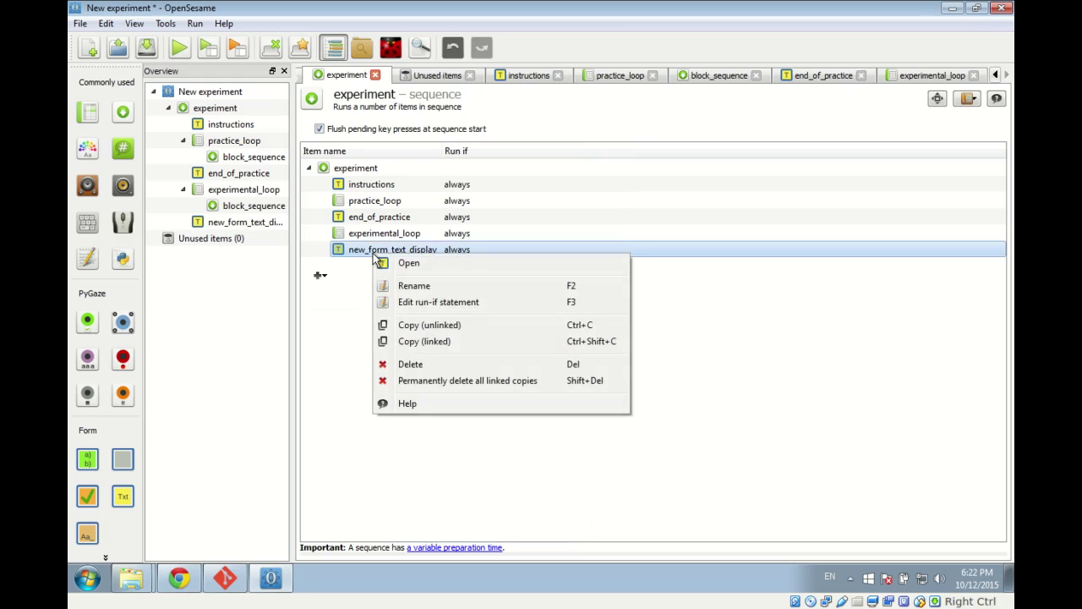
{"action": "left_click", "coordinate": [397, 282]}
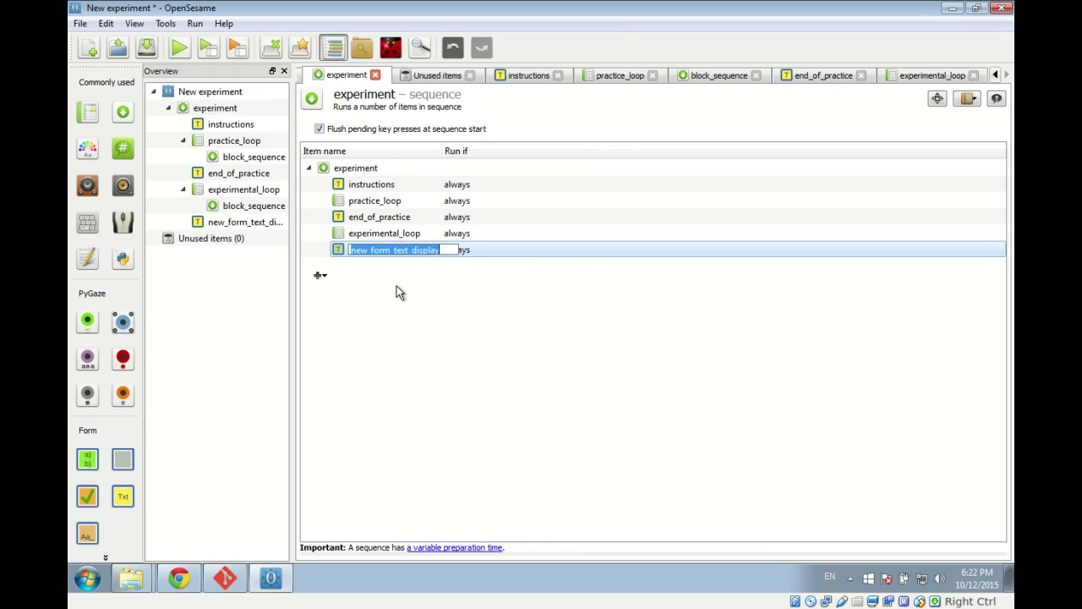
{"action": "type", "text": "end_of_experiment"}
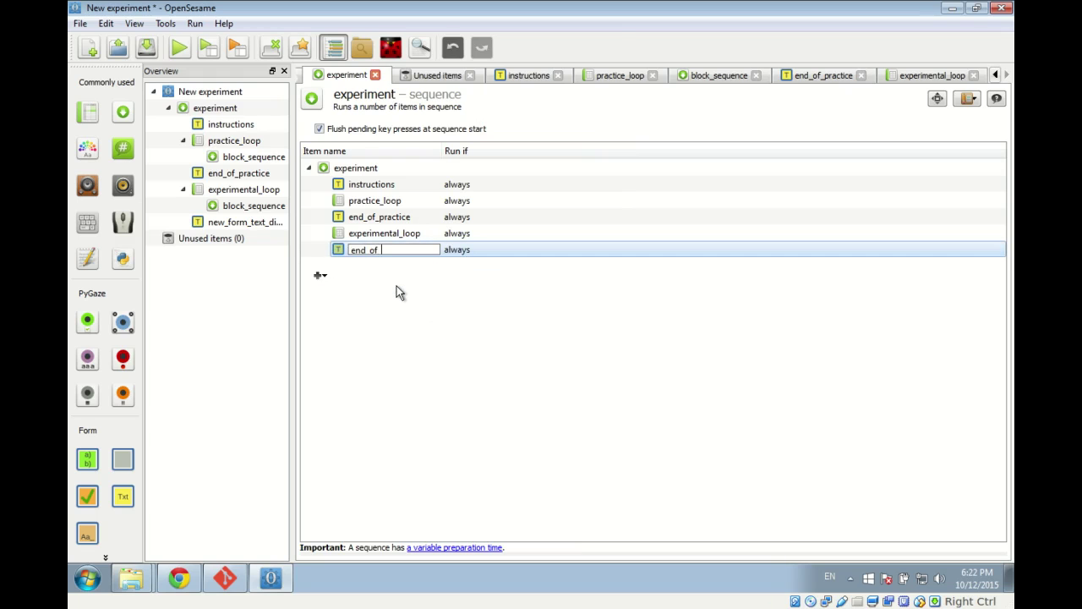
{"action": "key", "text": "Return"}
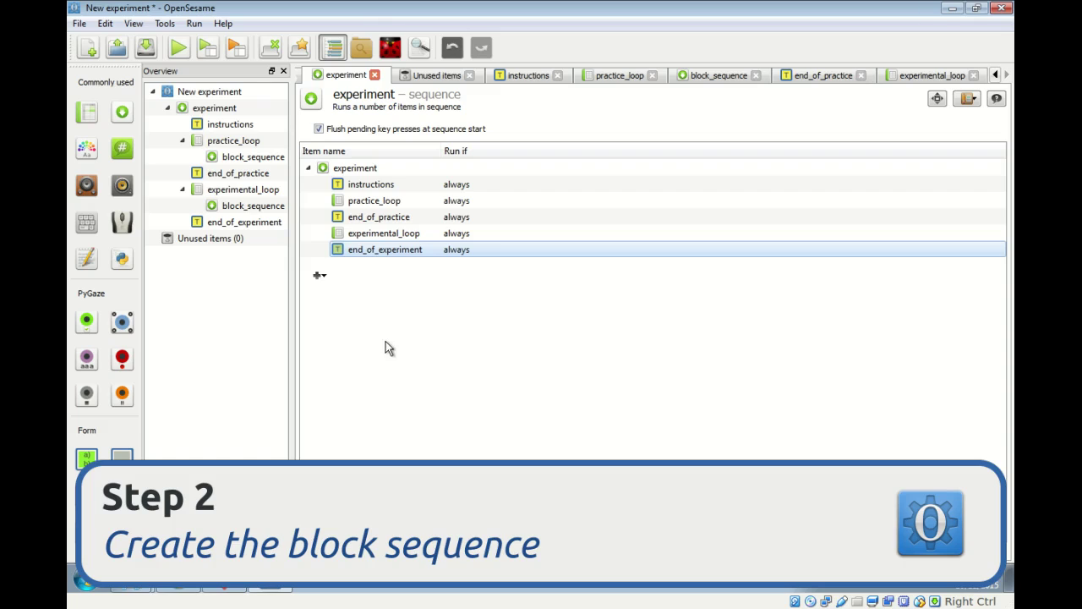
- Append a new reset_feedback item to block_sequence
{"action": "left_click", "coordinate": [232, 160]}
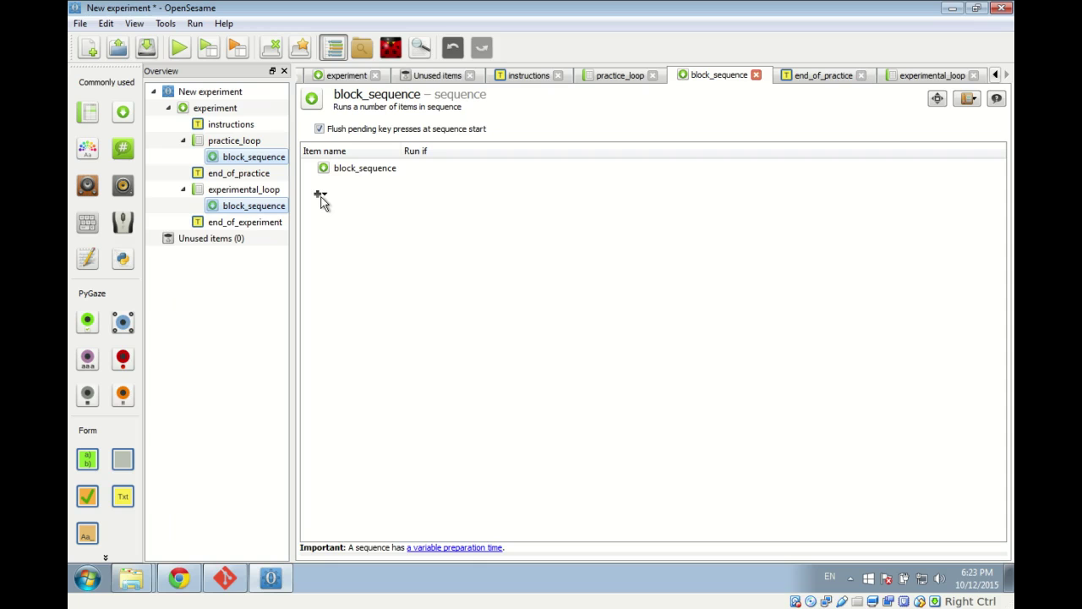
{"action": "left_click", "coordinate": [321, 200]}
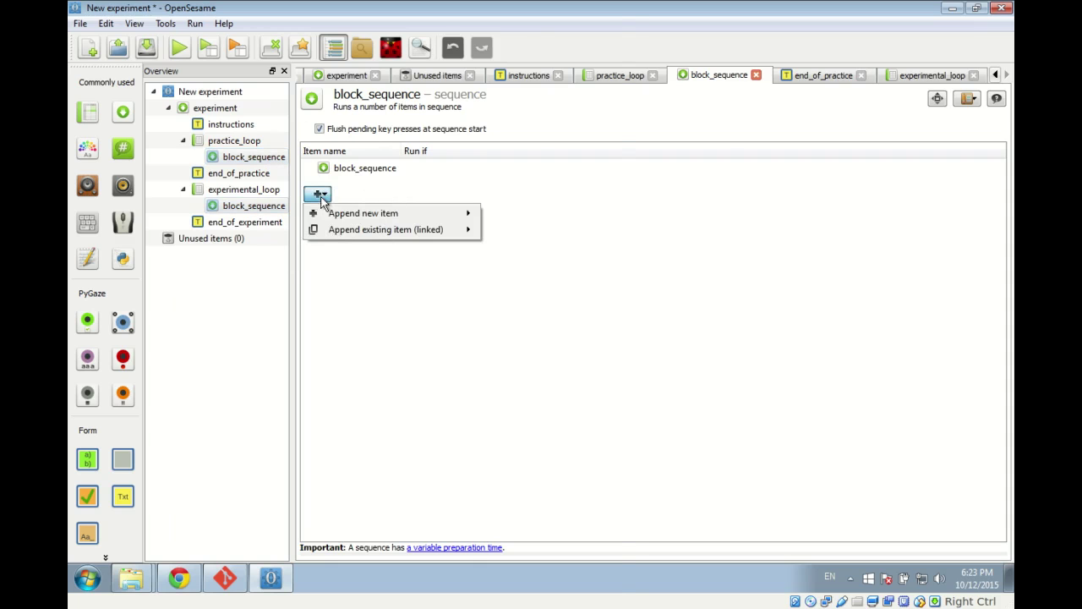
{"action": "mouse_move", "coordinate": [333, 214]}
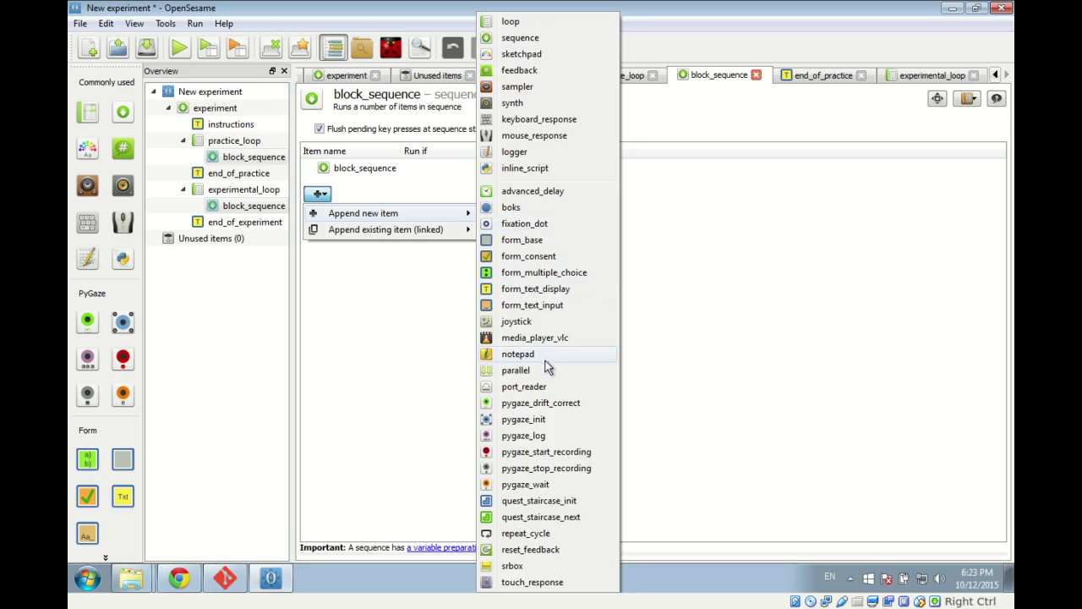
{"action": "left_click", "coordinate": [558, 550]}
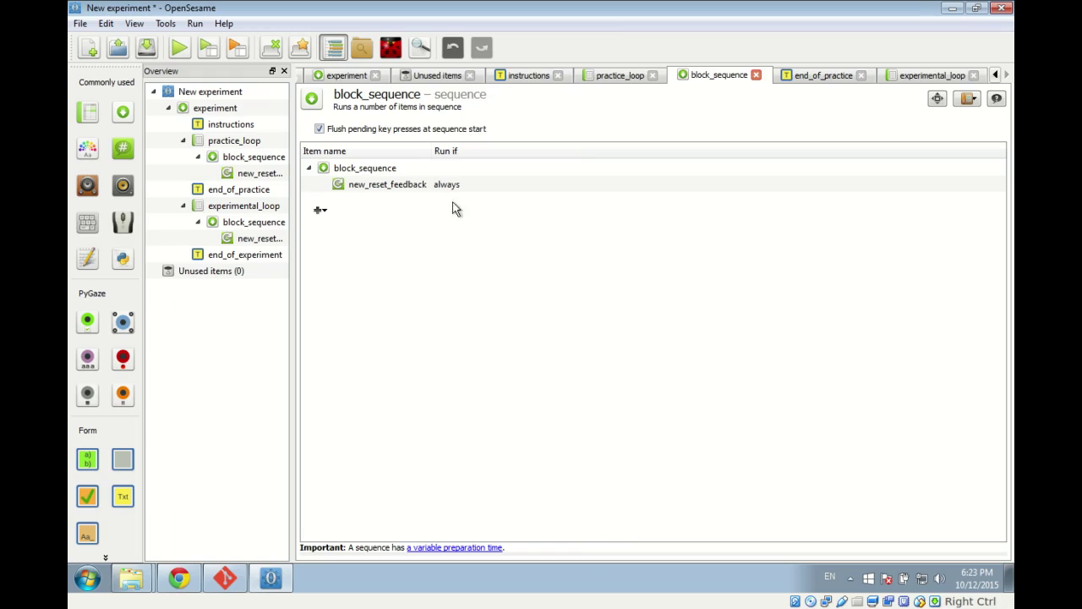
- Rename the new feedback-resetting item in block_sequence as reset_feedback
{"action": "right_click", "coordinate": [380, 191]}
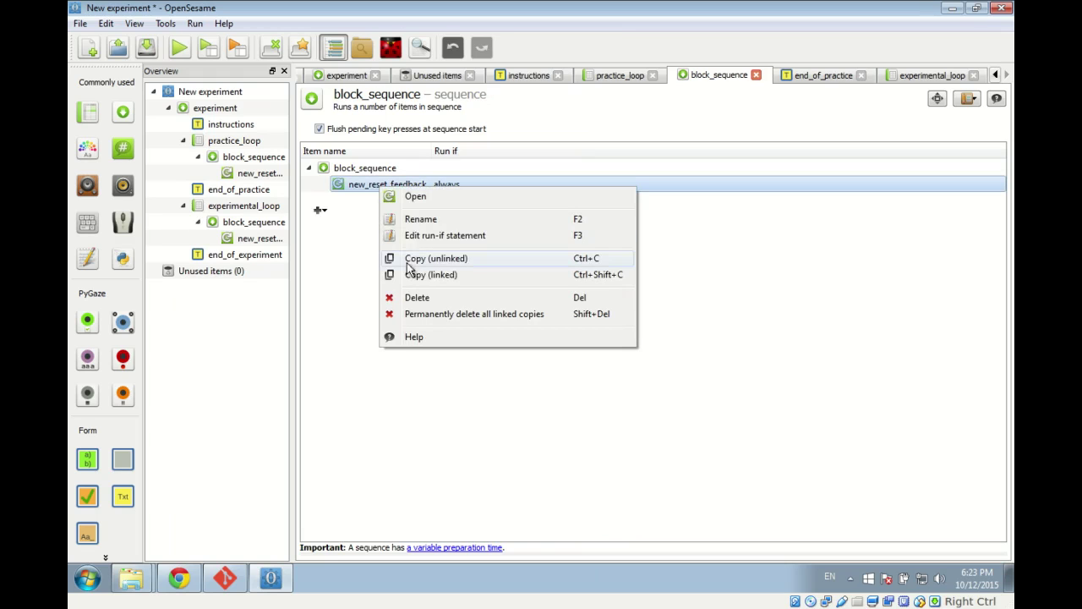
{"action": "left_click", "coordinate": [403, 222]}
{"action": "key", "text": "Home"}
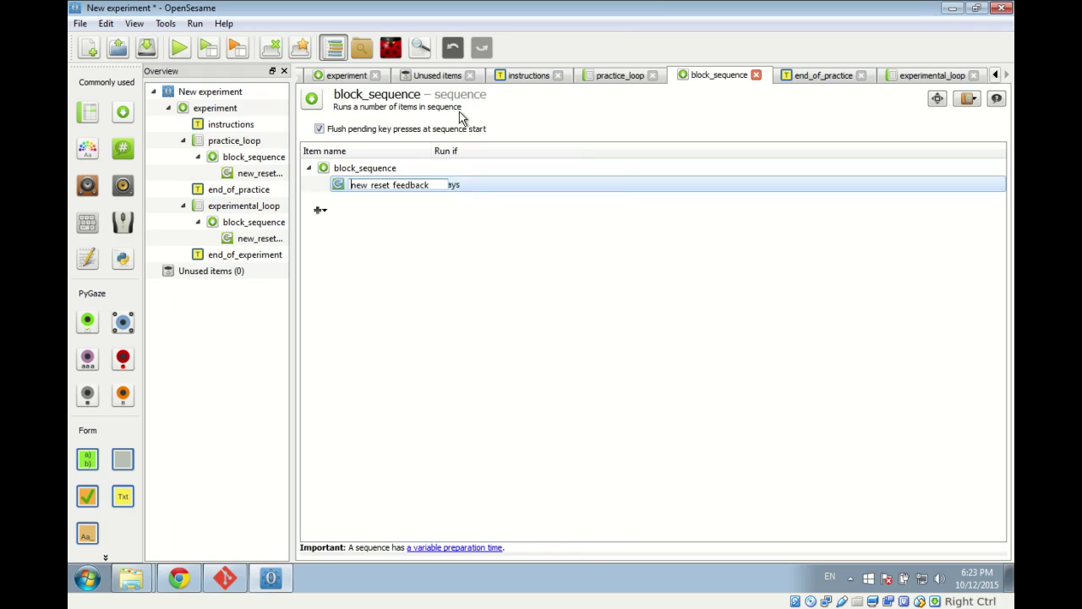
{"action": "key", "text": "Delete"}
{"action": "key", "text": "Delete"}
{"action": "key", "text": "Delete"}
{"action": "key", "text": "Delete"}
{"action": "type", "text": "r"}
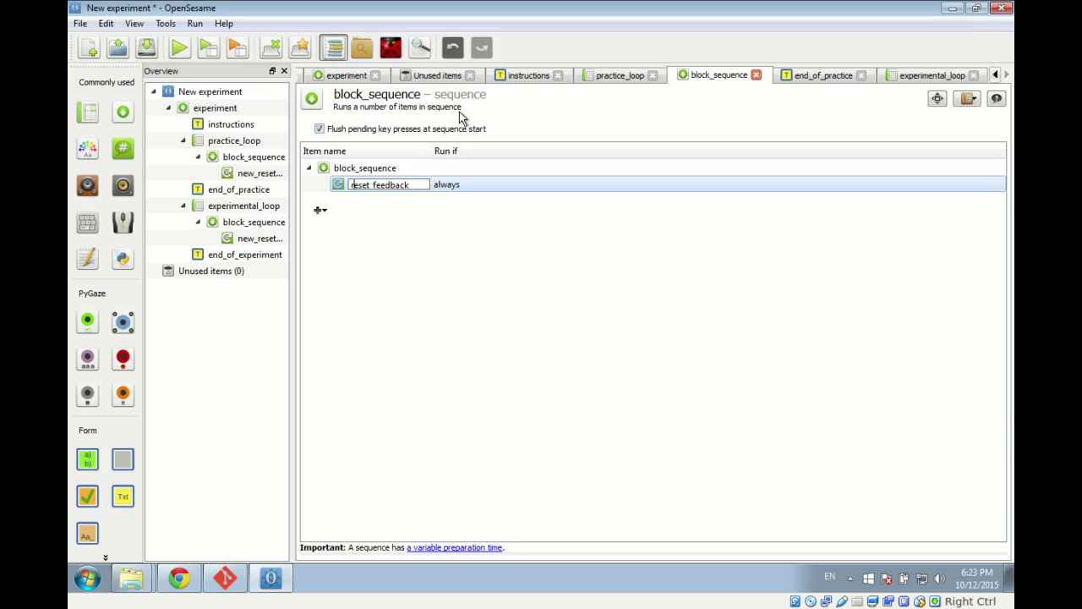
{"action": "key", "text": "Return"}
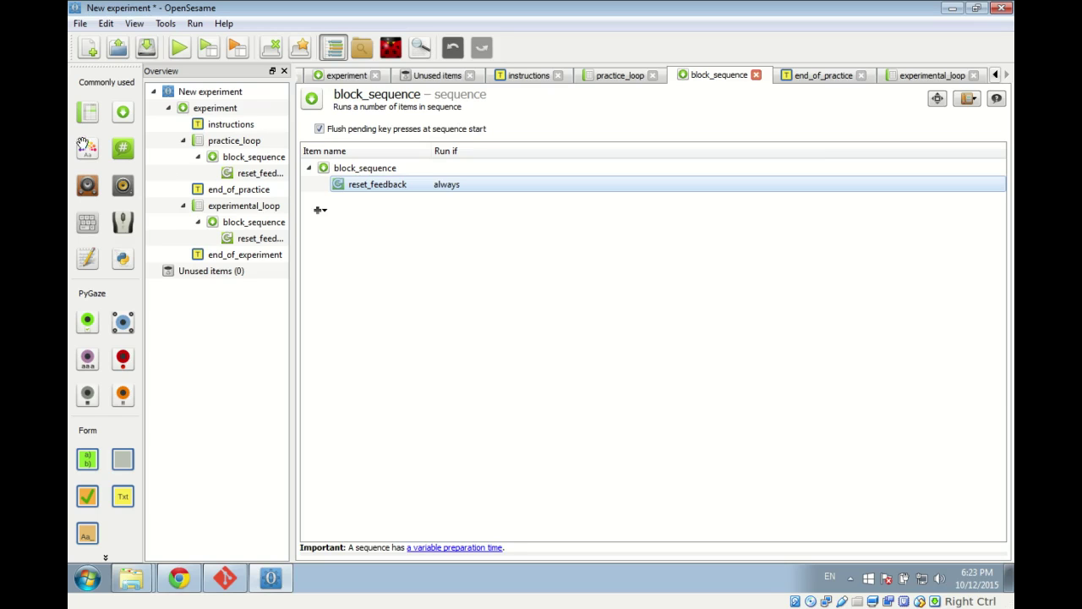
- Add a loop item after reset_feedback in block_sequence and rename it block_loop
{"action": "left_click", "coordinate": [85, 113]}
{"action": "left_click_drag", "start_coordinate": [85, 113], "coordinate": [370, 194]}
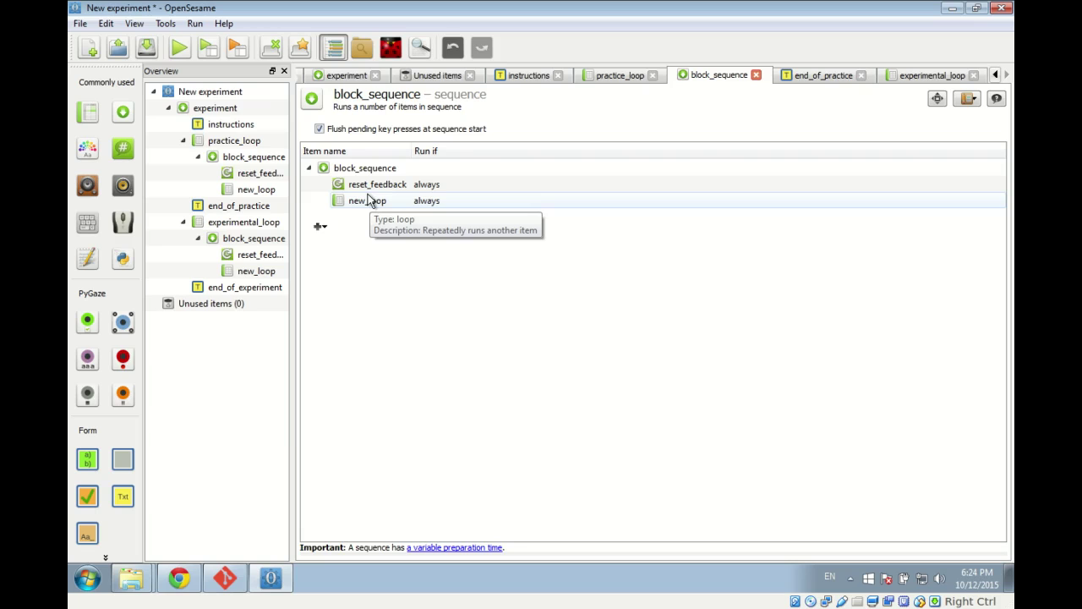
{"action": "right_click", "coordinate": [369, 199]}
{"action": "left_click", "coordinate": [415, 231]}
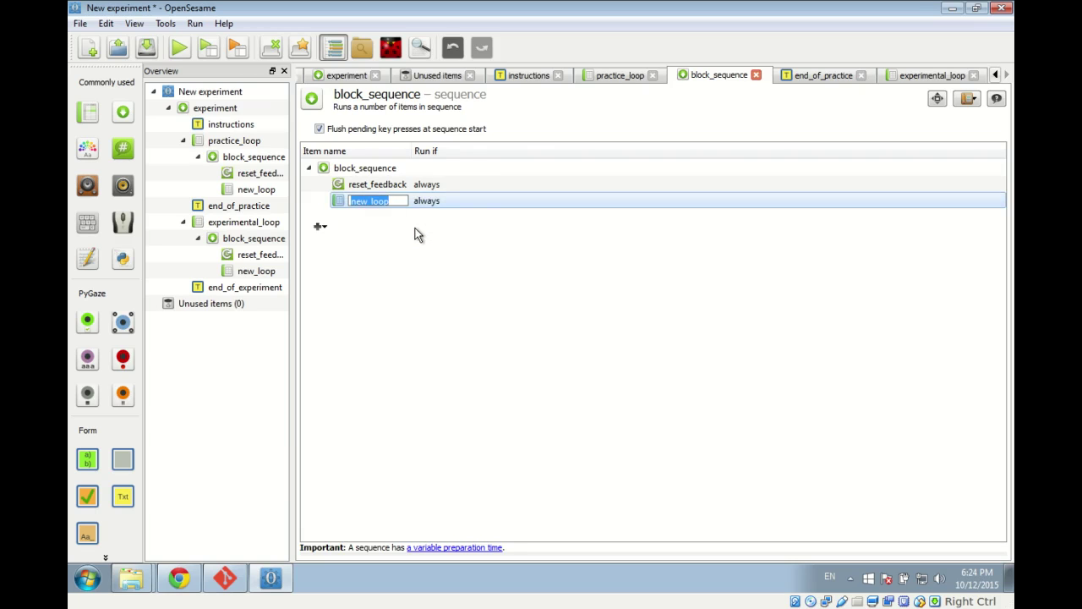
{"action": "type", "text": "block_loop"}
{"action": "key", "text": "Return"}
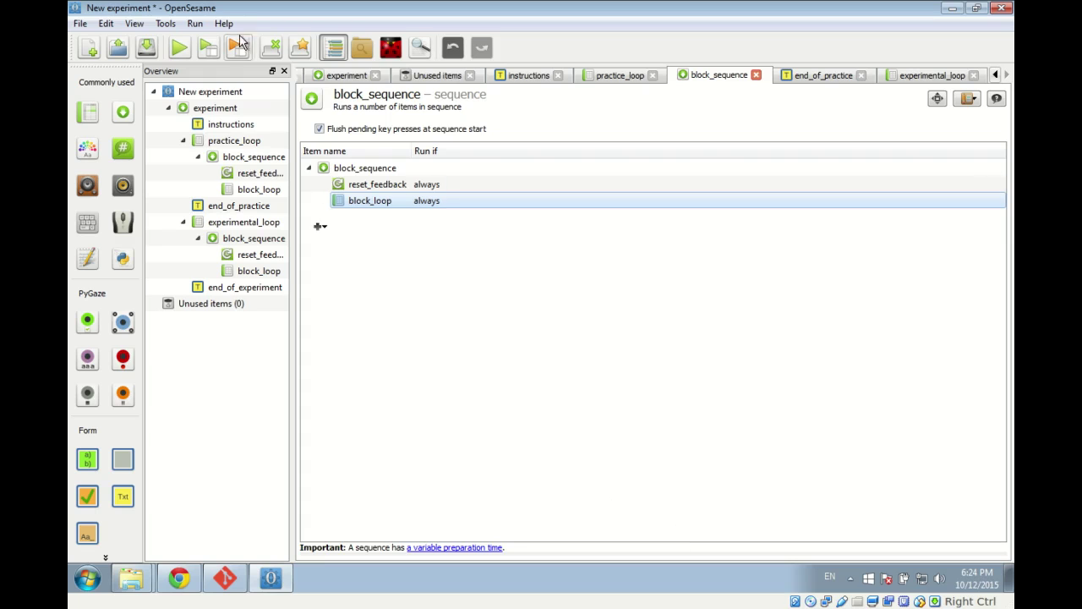
- Add a new sequence as the item to run for block_loop and widen the overview area
{"action": "left_click_drag", "start_coordinate": [123, 111], "coordinate": [272, 194]}
{"action": "left_click", "coordinate": [308, 205]}
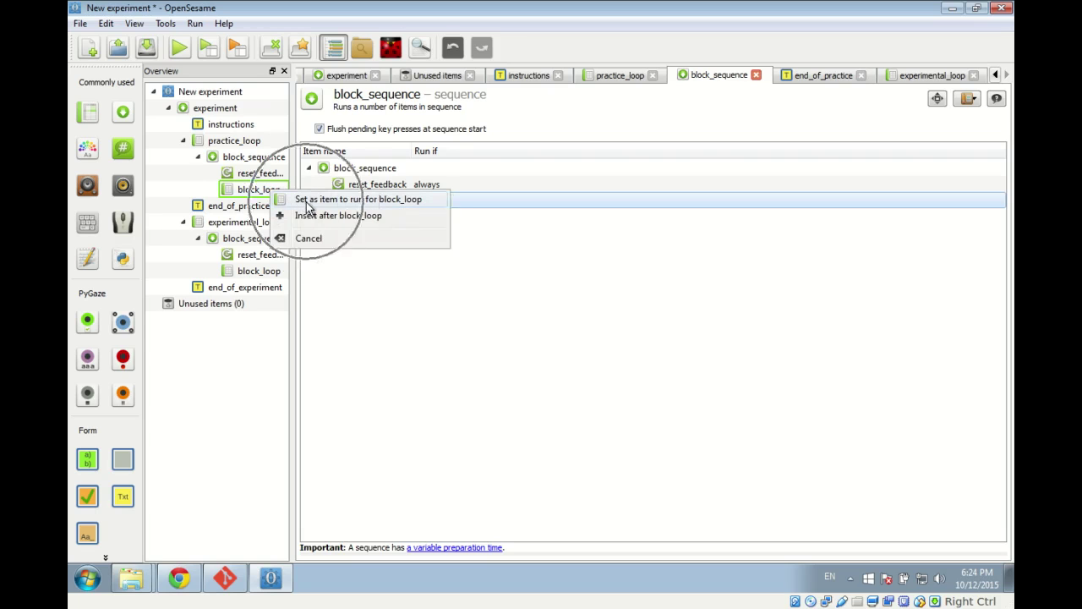
{"action": "left_click_drag", "start_coordinate": [291, 203], "coordinate": [341, 201]}
- Rename the new sequence under block_loop as block_sequence_1
{"action": "right_click", "coordinate": [286, 208]}
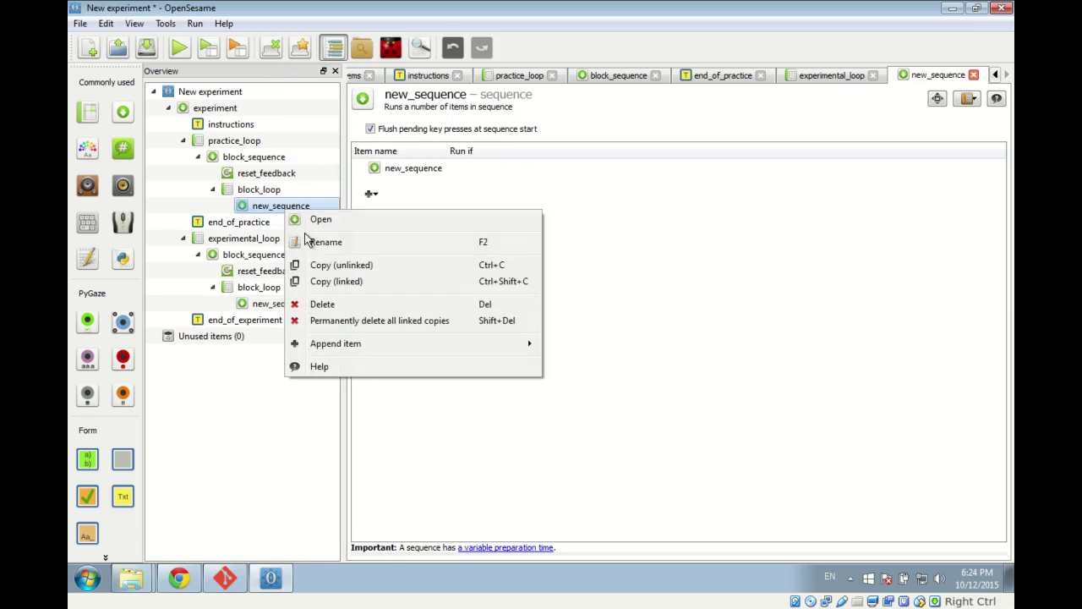
{"action": "left_click", "coordinate": [306, 241]}
{"action": "type", "text": "bloc"}
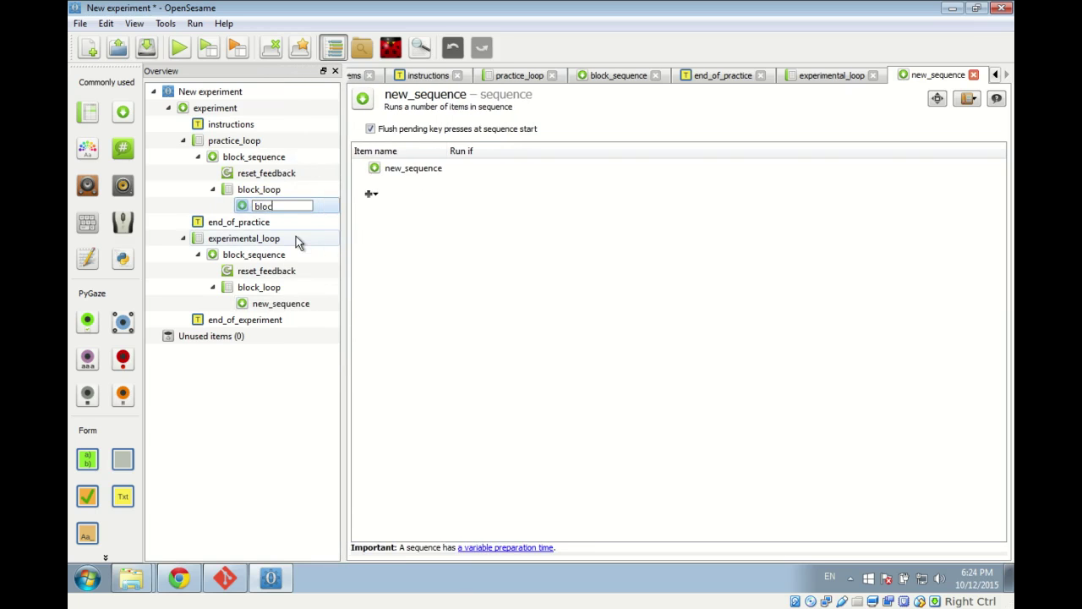
{"action": "type", "text": "k_sequence_1"}
{"action": "key", "text": "Return"}
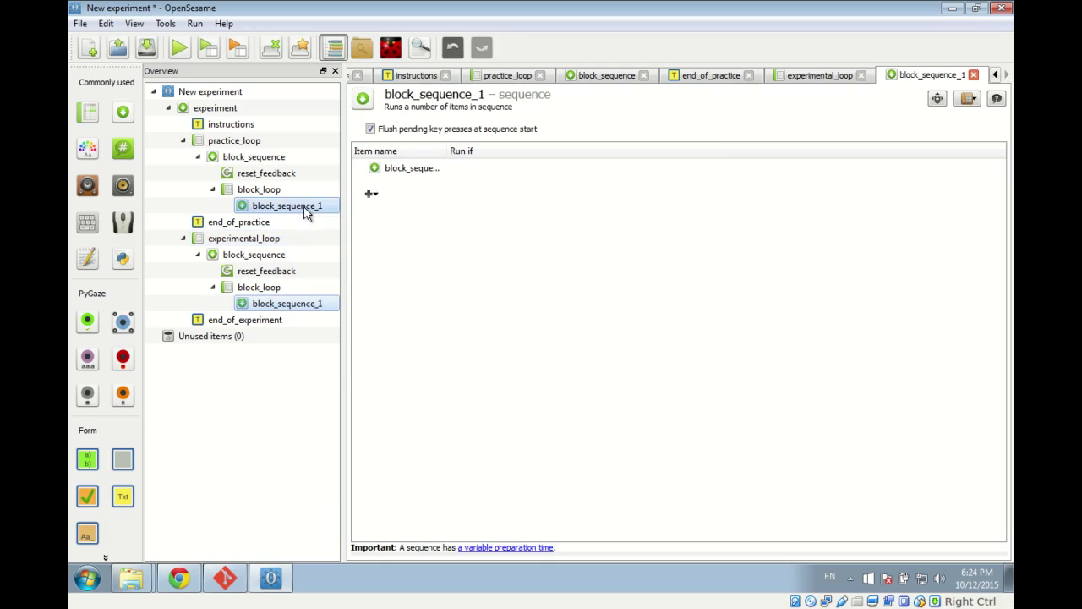
- Rename the sequence inside block_loop as trial_sequence
{"action": "right_click", "coordinate": [302, 208]}
{"action": "left_click", "coordinate": [339, 239]}
{"action": "type", "text": "tria"}
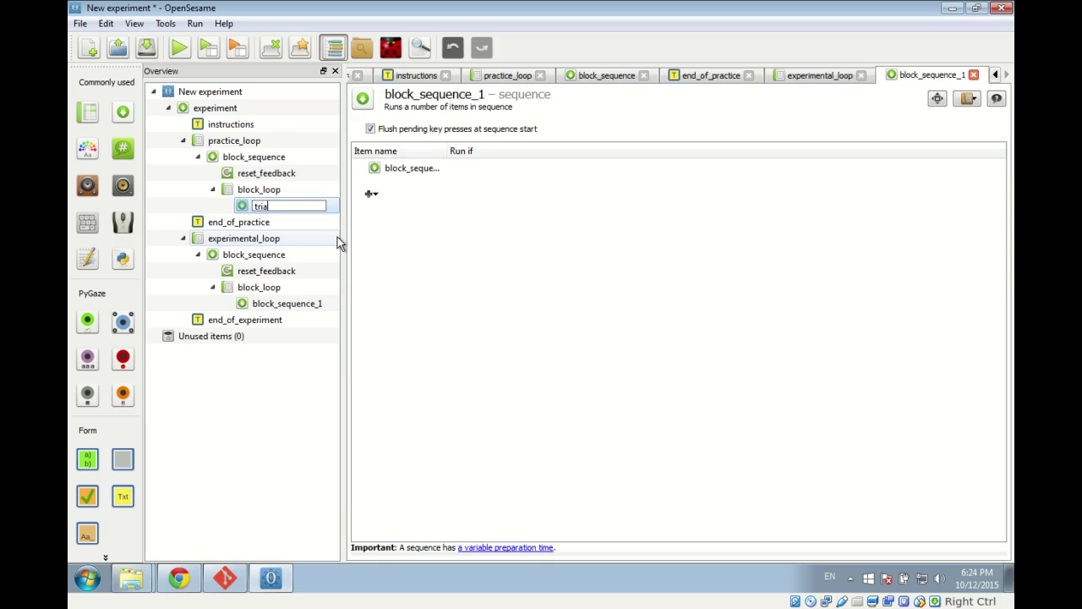
{"action": "type", "text": "l_sequence"}
{"action": "key", "text": "Return"}
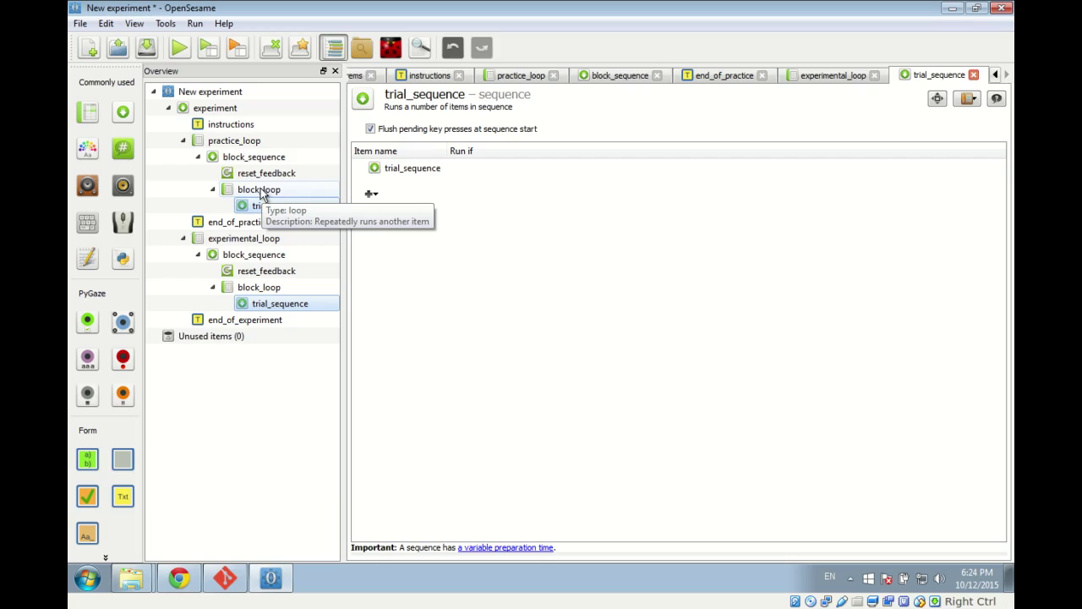
- Append a new feedback item after block_loop at the end of block_sequence
{"action": "left_click", "coordinate": [250, 157]}
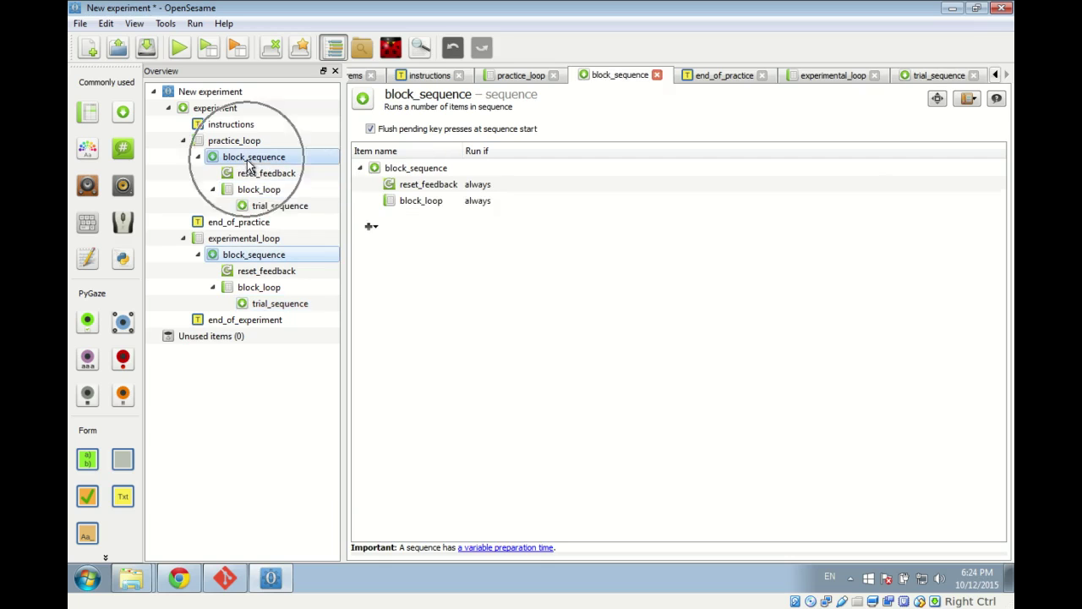
{"action": "left_click", "coordinate": [370, 226]}
{"action": "mouse_move", "coordinate": [385, 246]}
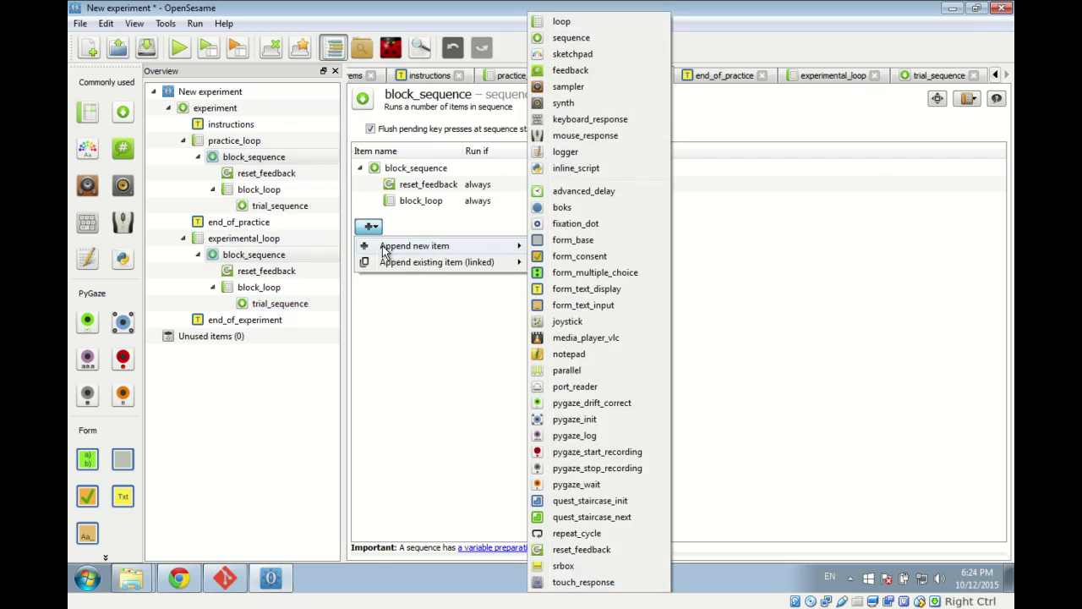
{"action": "left_click", "coordinate": [653, 71]}
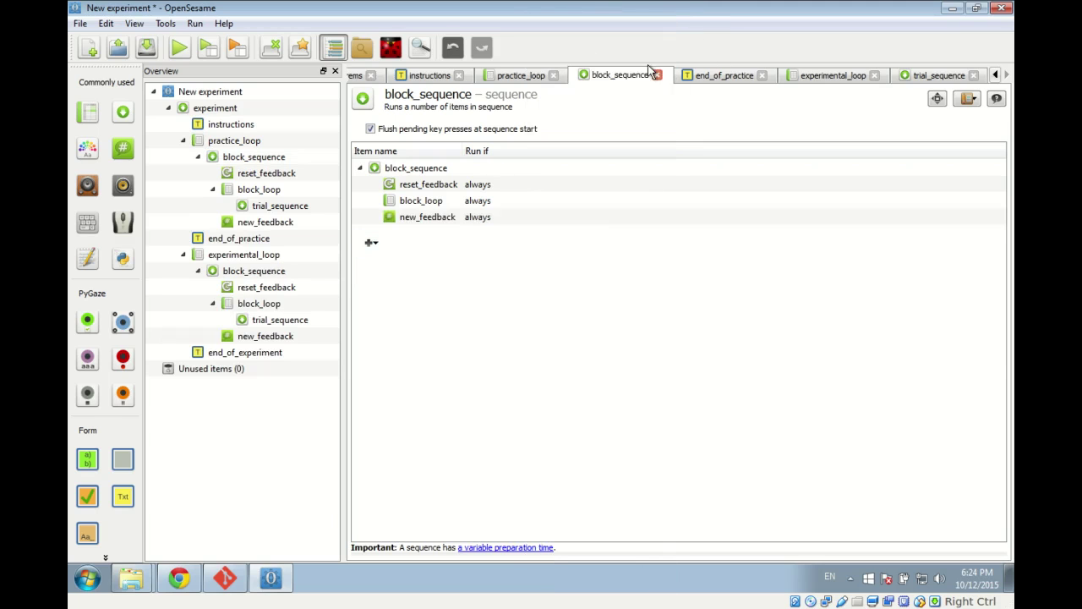
- Rename the new feedback item in block_sequence as feedback
{"action": "right_click", "coordinate": [444, 216]}
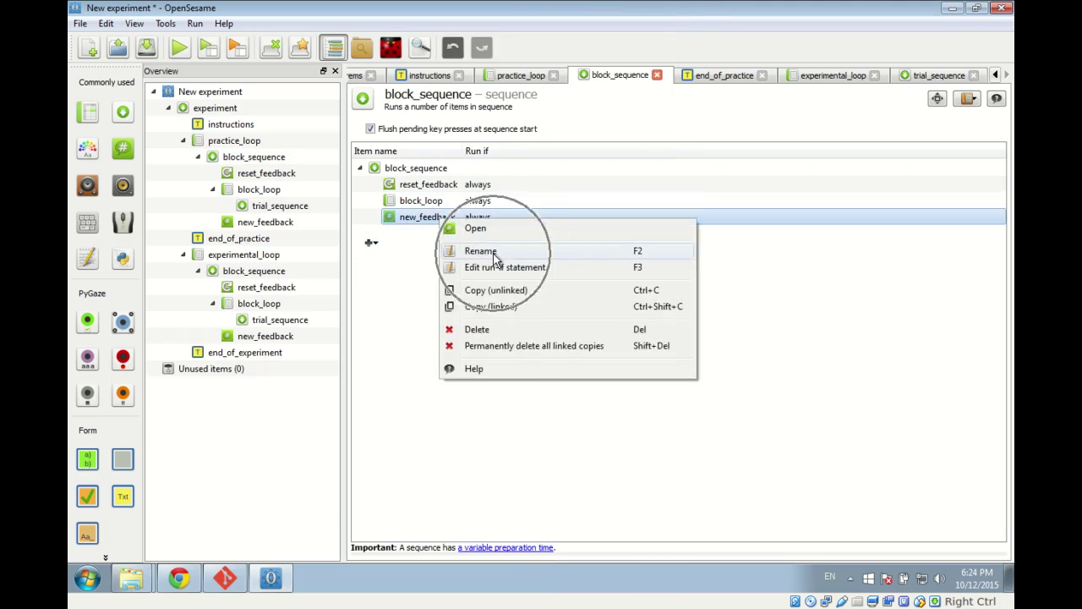
{"action": "left_click", "coordinate": [491, 249]}
{"action": "key", "text": "Home"}
{"action": "key", "text": "Delete"}
{"action": "key", "text": "Delete"}
{"action": "key", "text": "Delete"}
{"action": "key", "text": "Delete"}
{"action": "key", "text": "Delete"}
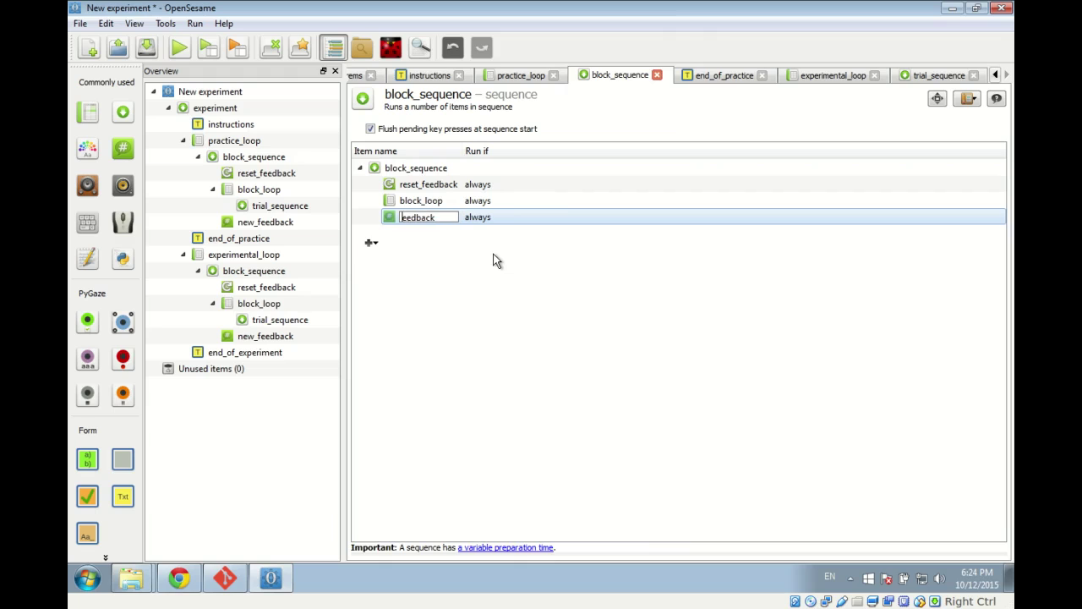
{"action": "type", "text": "f"}
{"action": "key", "text": "Return"}
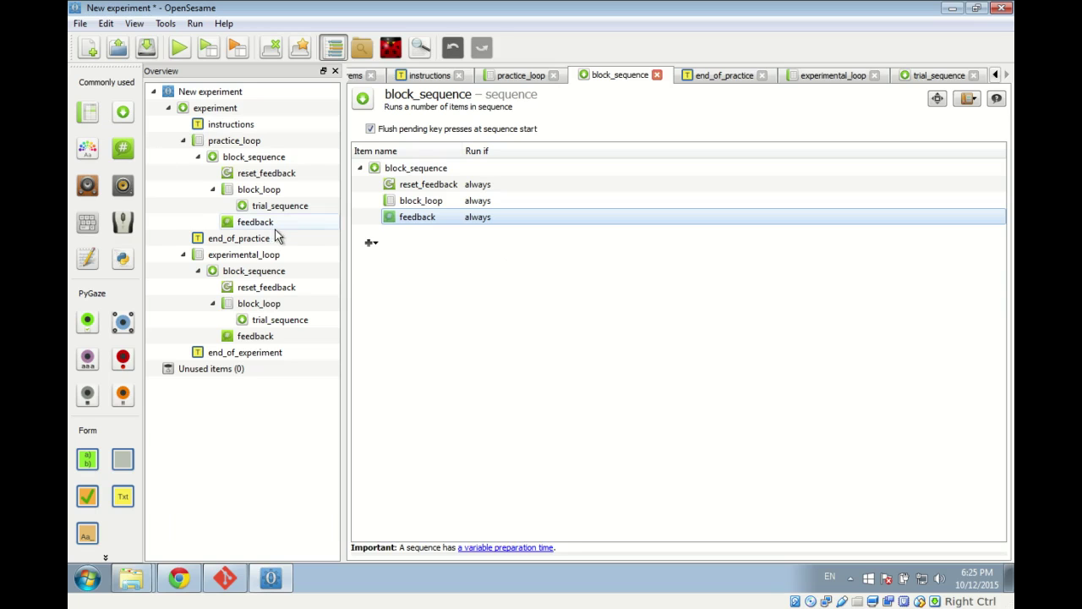
{"action": "left_click", "coordinate": [369, 244]}
{"action": "left_click", "coordinate": [368, 243]}
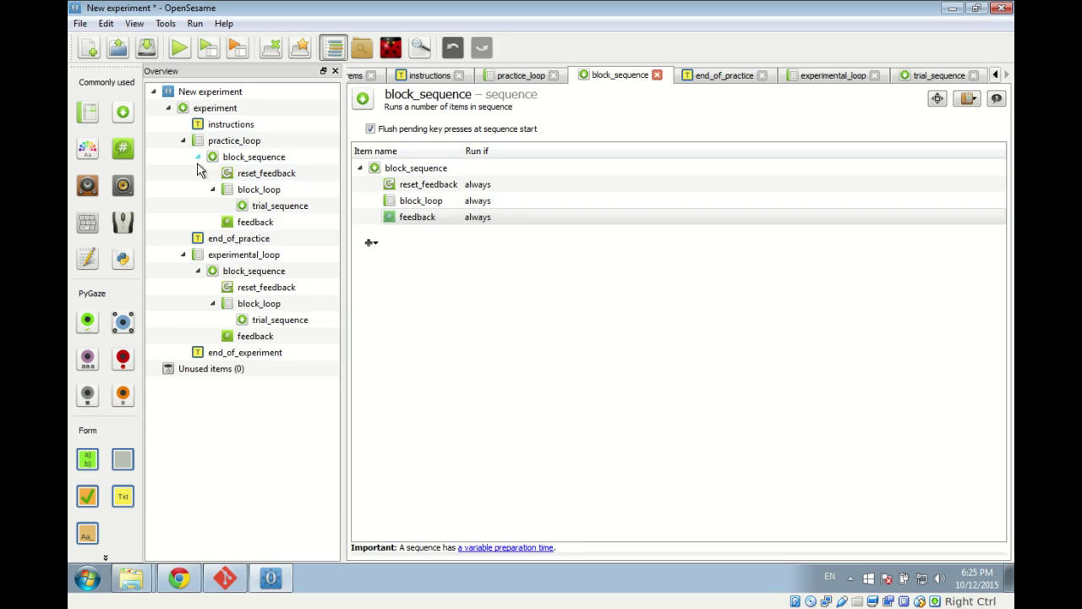
{"action": "left_click", "coordinate": [372, 216]}
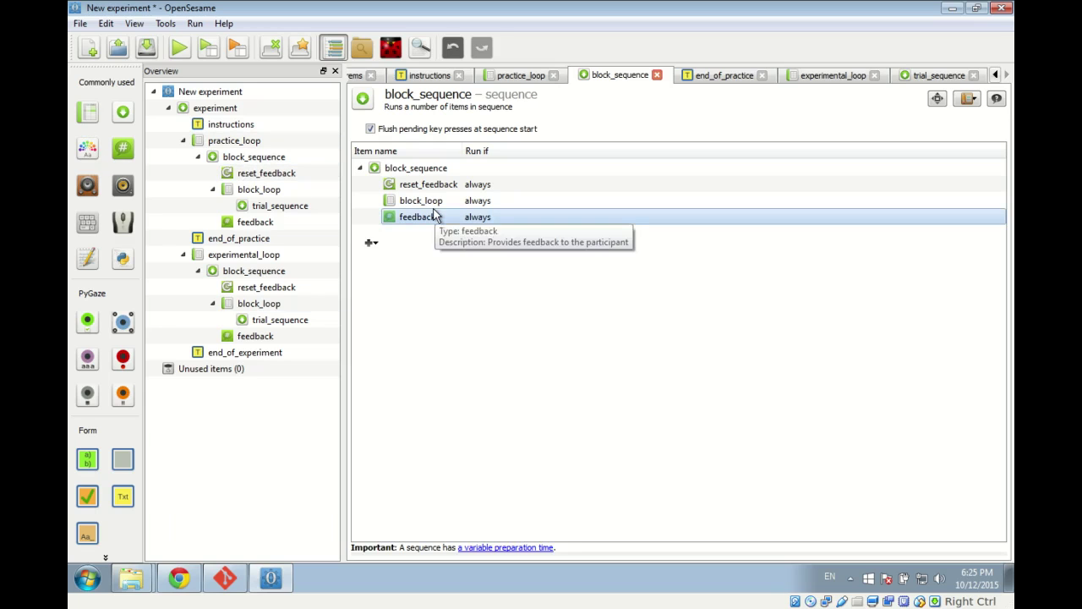
{"action": "left_click", "coordinate": [453, 306]}
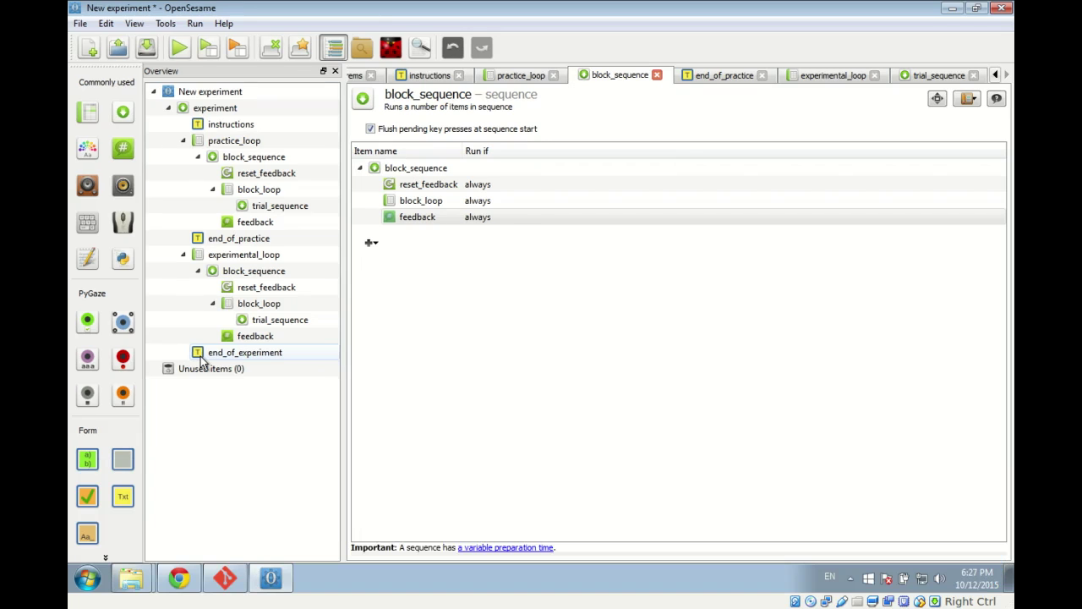
- Open block_loop for editing, with all other tabs closed and one-tab mode enabled
{"action": "left_click", "coordinate": [256, 195]}
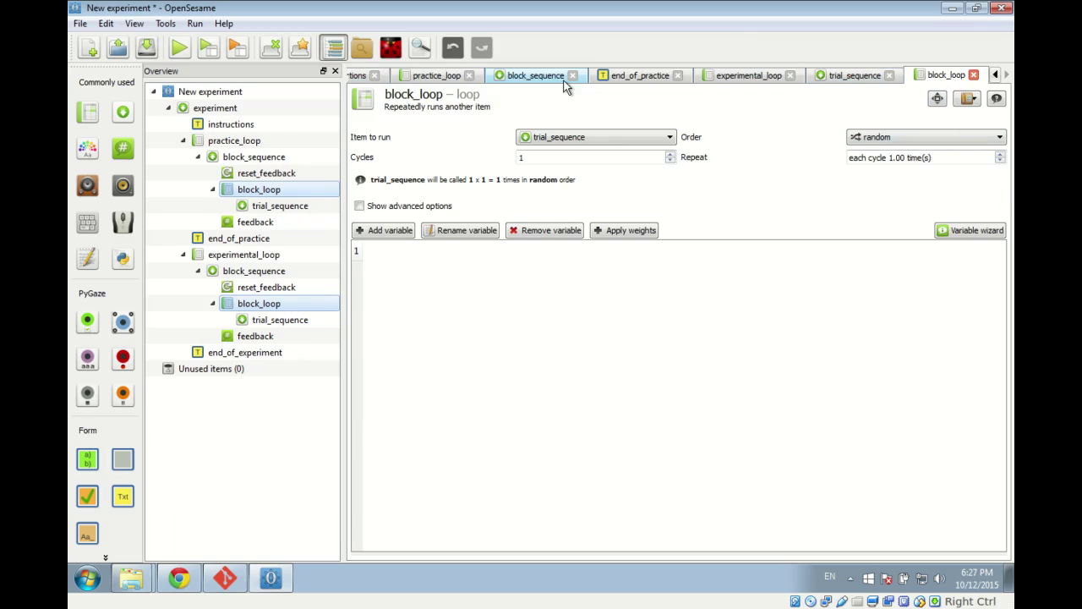
{"action": "left_click", "coordinate": [269, 51]}
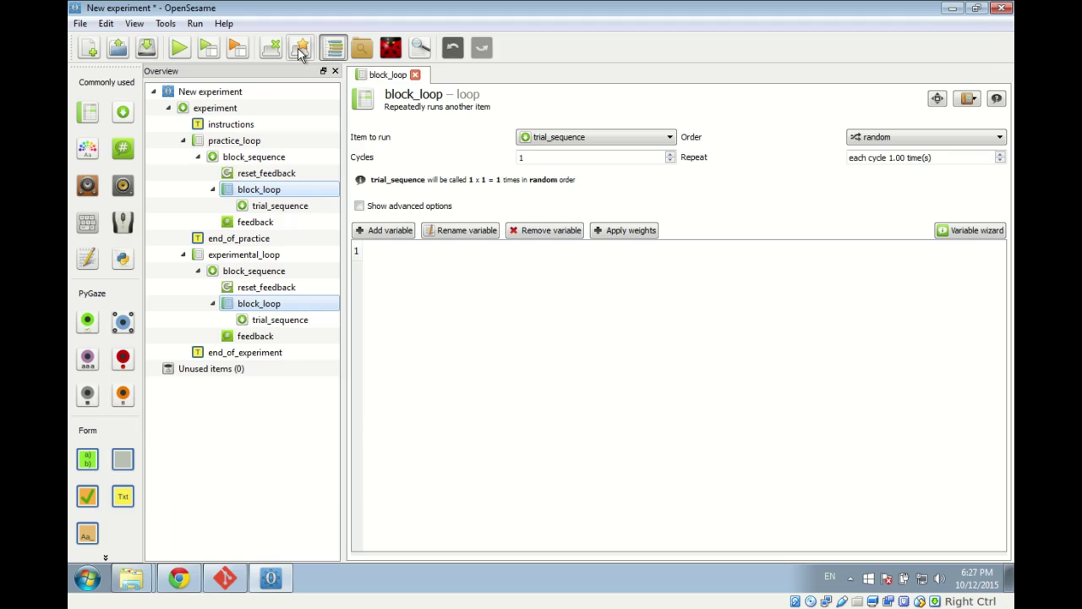
{"action": "left_click", "coordinate": [301, 50]}
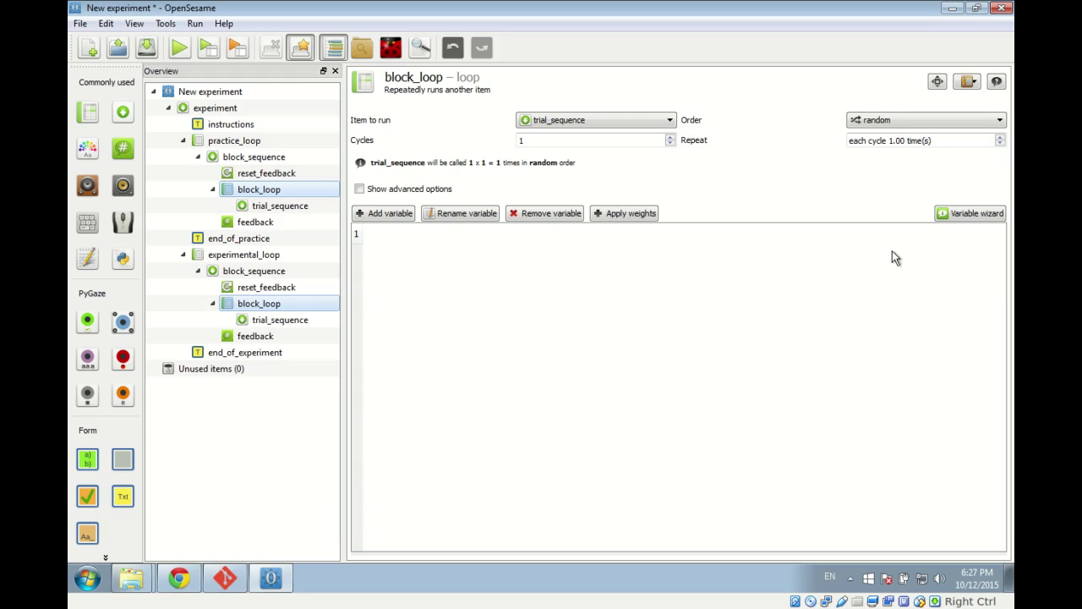
- Open the variable wizard for block_loop and enter gaze_cue as the first variable name
{"action": "left_click", "coordinate": [951, 216]}
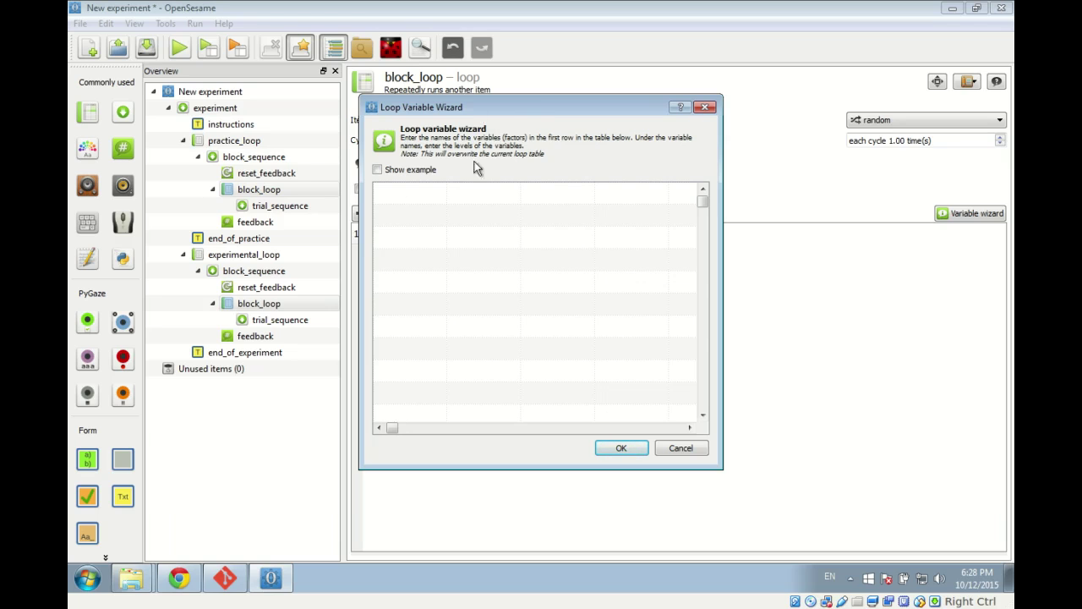
{"action": "left_click", "coordinate": [425, 191]}
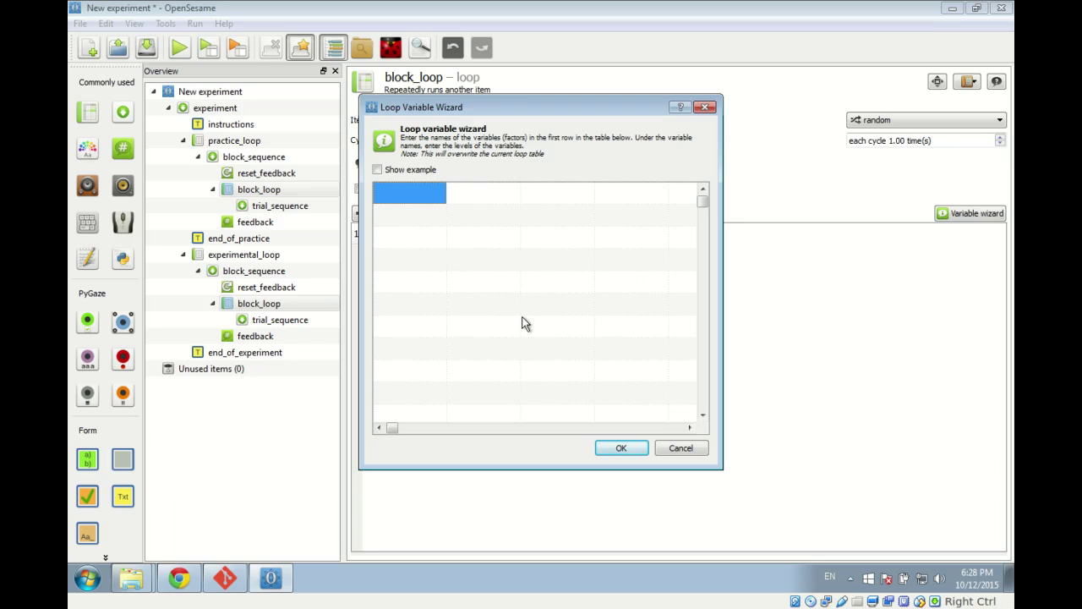
{"action": "type", "text": "gaze_"}
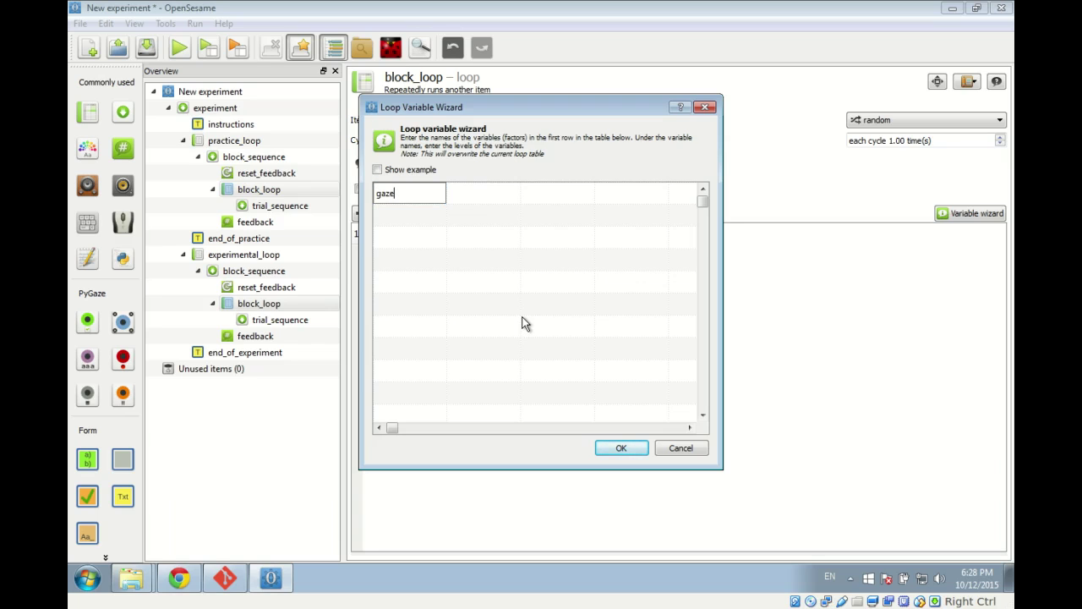
{"action": "type", "text": "cue"}
{"action": "key", "text": "Return"}
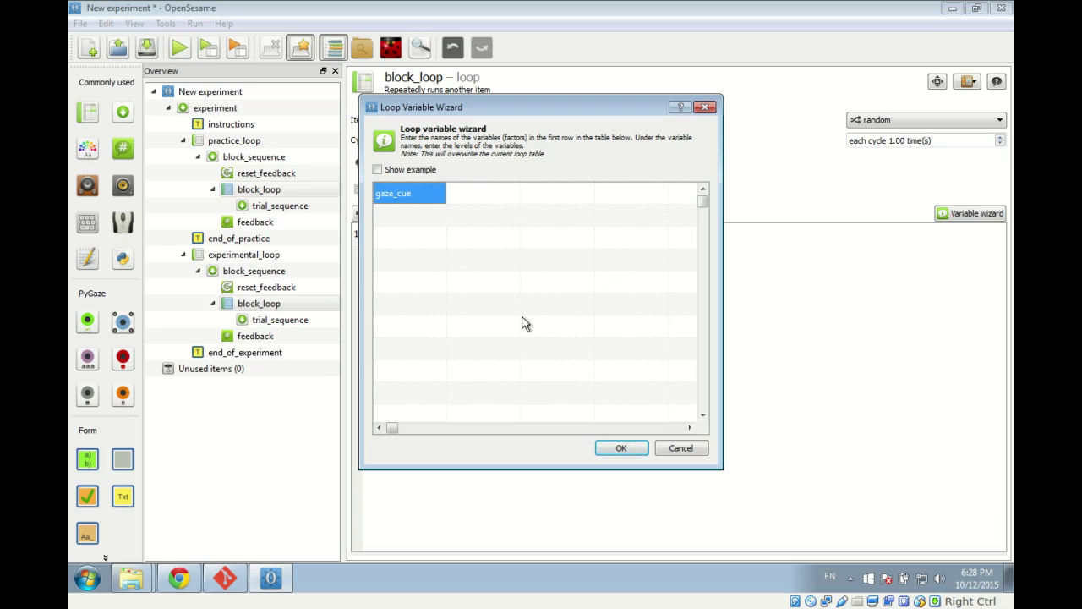
- Enter left and right as the levels of the gaze_cue variable
{"action": "key", "text": "Down"}
{"action": "type", "text": "left"}
{"action": "key", "text": "Return"}
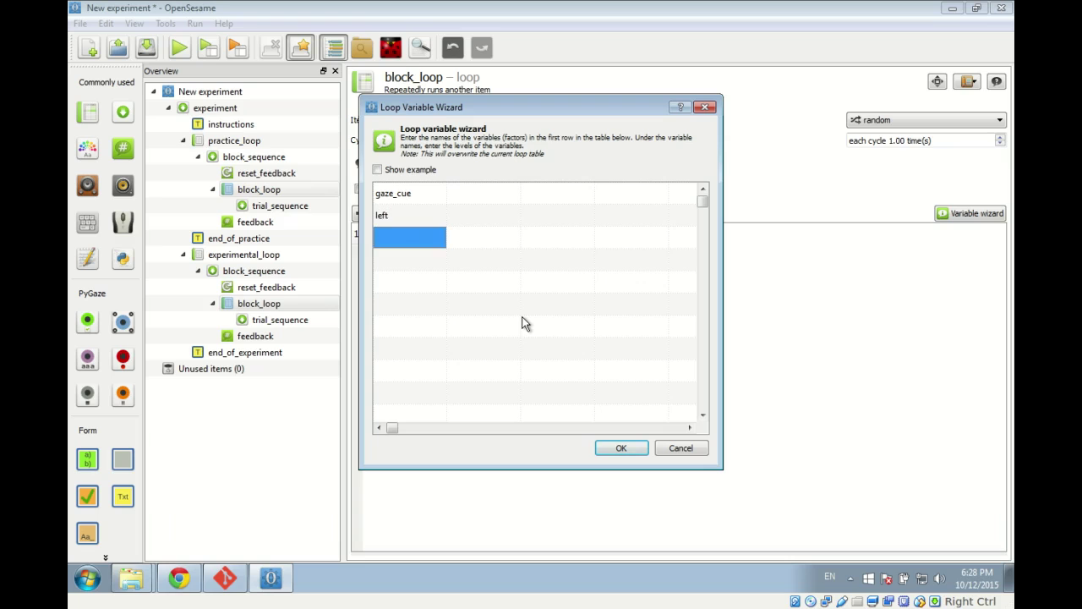
{"action": "type", "text": "right"}
{"action": "key", "text": "Return"}
{"action": "left_click", "coordinate": [408, 194]}
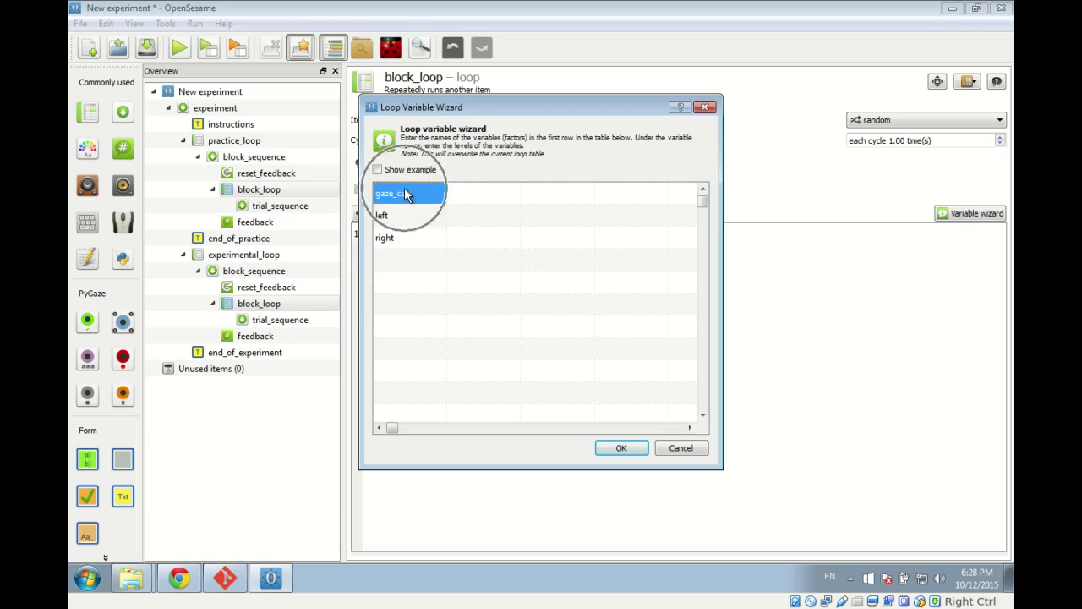
{"action": "left_click", "coordinate": [409, 217]}
{"action": "left_click", "coordinate": [402, 239]}
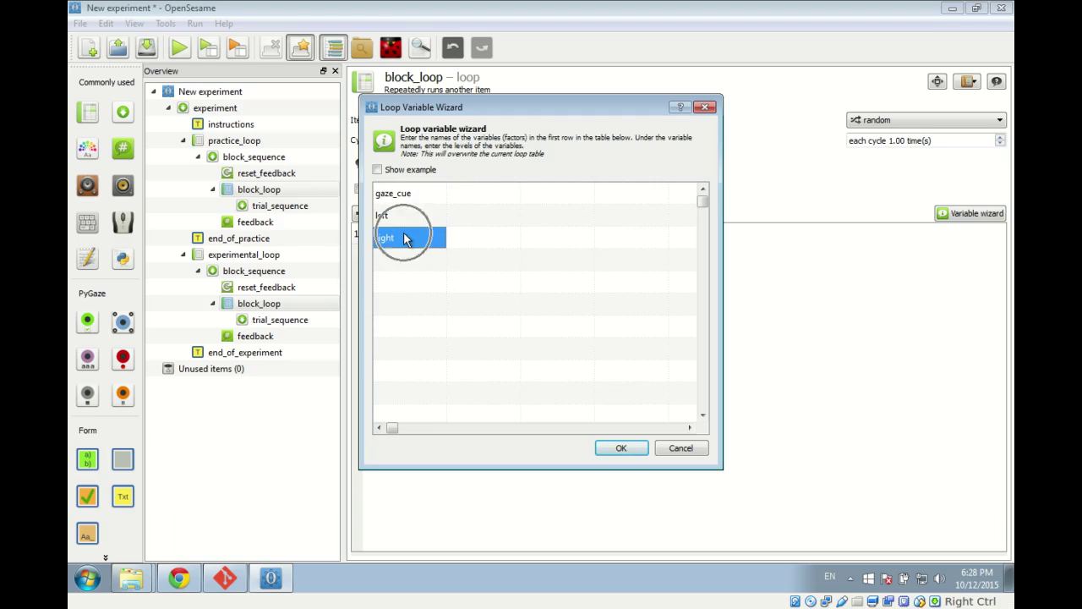
- Add a second variable named target_pos in the column beside gaze_cue
{"action": "left_click", "coordinate": [496, 193]}
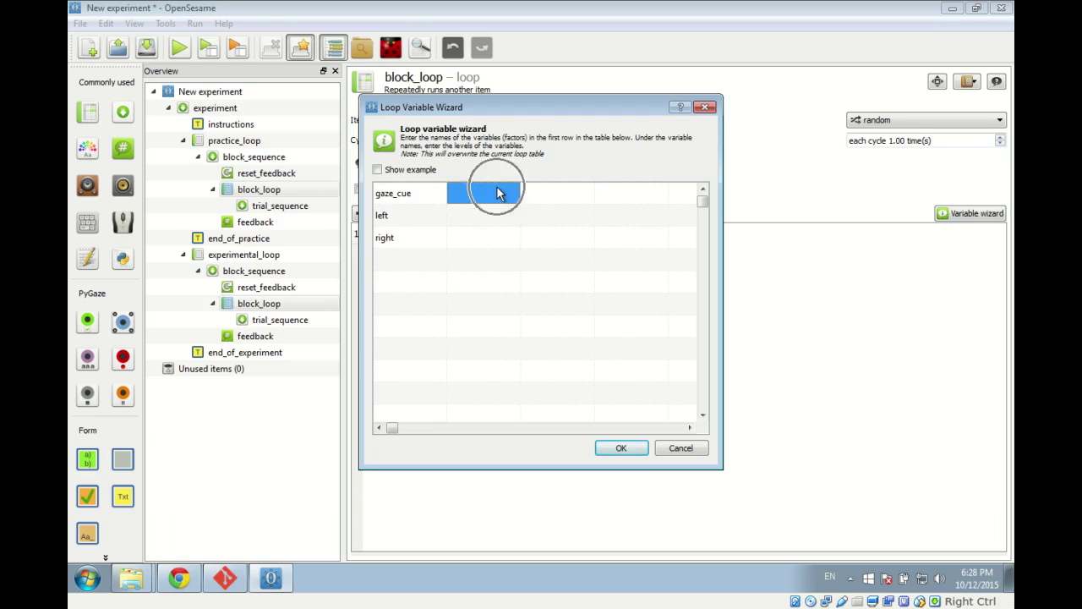
{"action": "type", "text": "tar"}
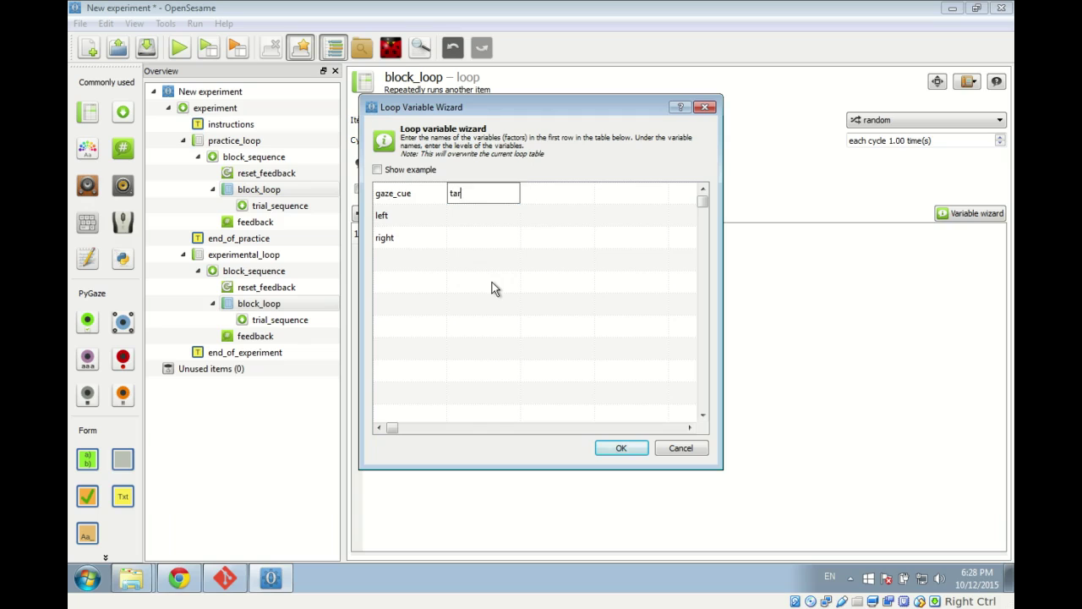
{"action": "type", "text": "get_pos"}
{"action": "key", "text": "BackSpace"}
{"action": "type", "text": "s"}
{"action": "key", "text": "Return"}
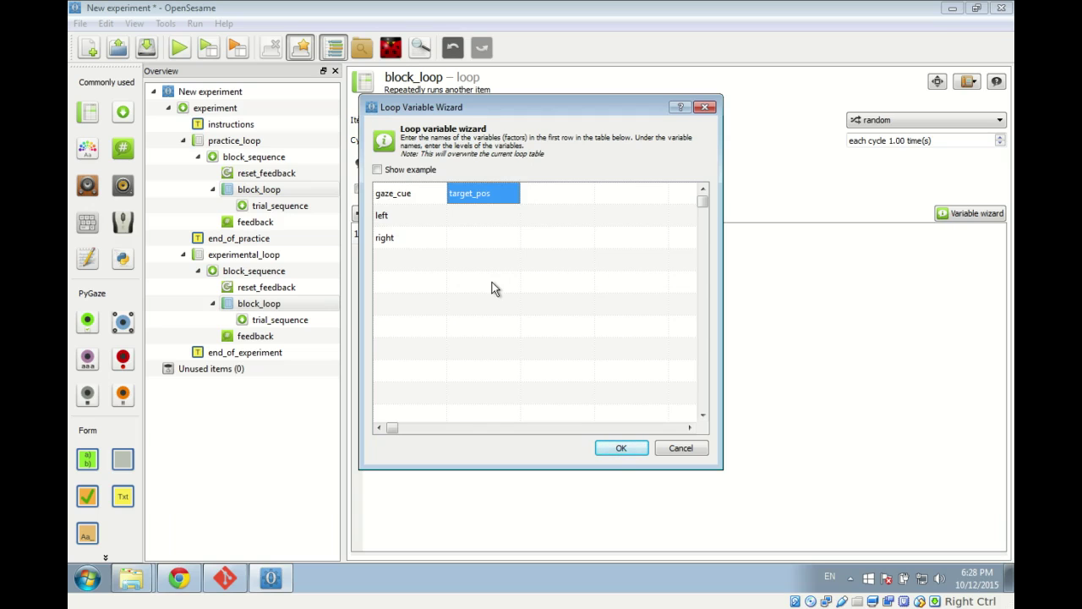
- Enter -300 and 300 as the levels of the target_pos variable
{"action": "key", "text": "Down"}
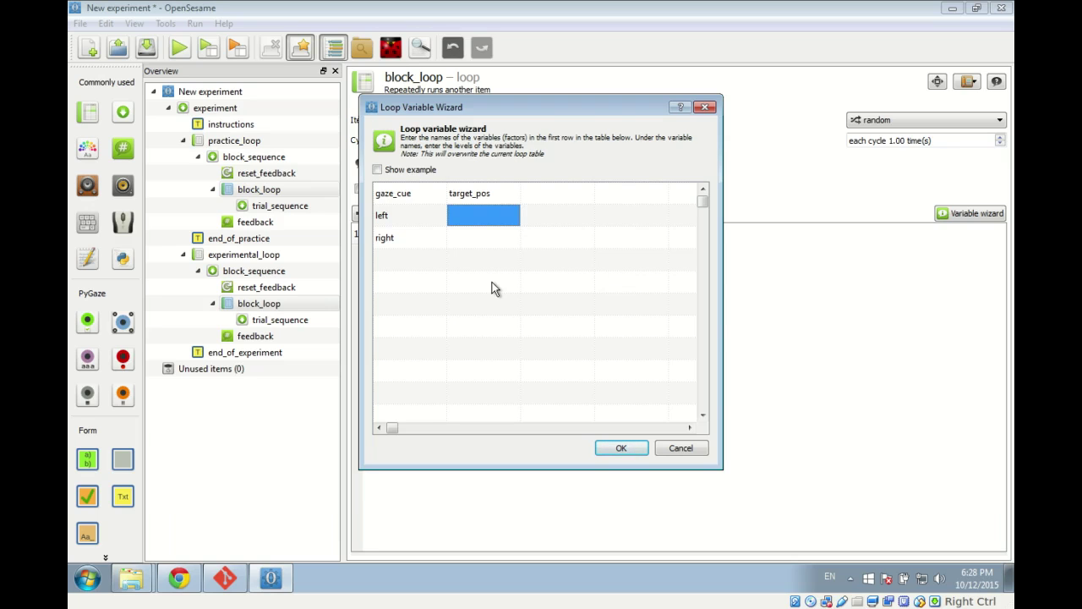
{"action": "type", "text": "-300"}
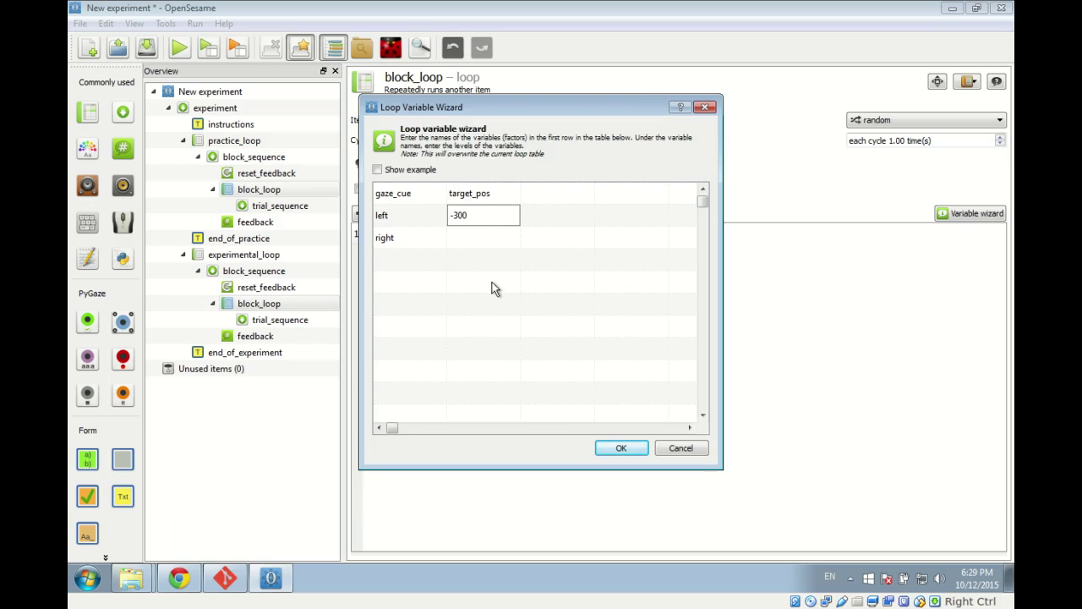
{"action": "key", "text": "Return"}
{"action": "key", "text": "Down"}
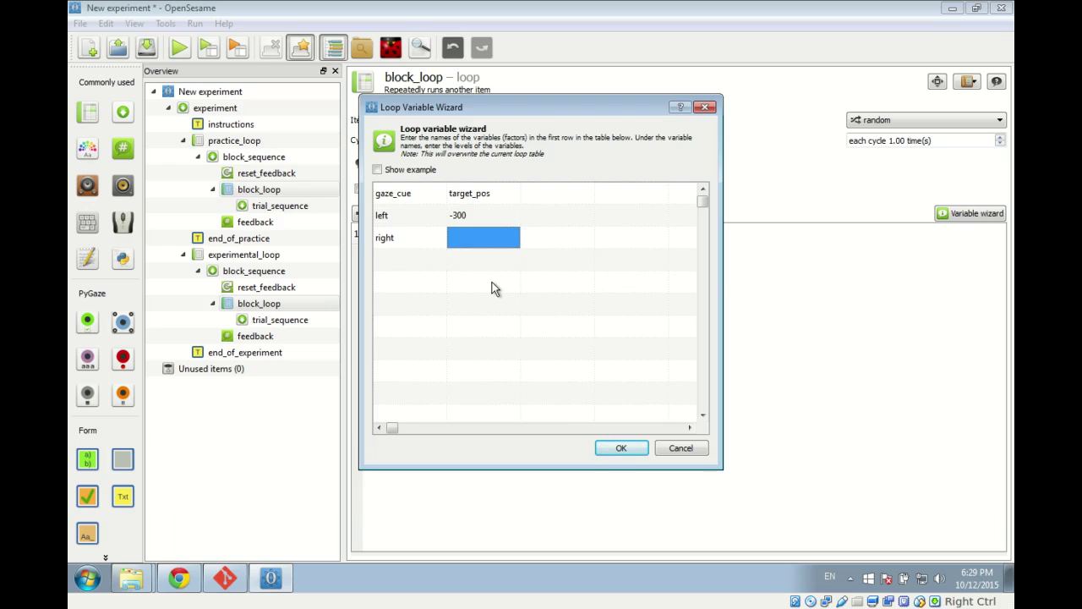
{"action": "type", "text": "300"}
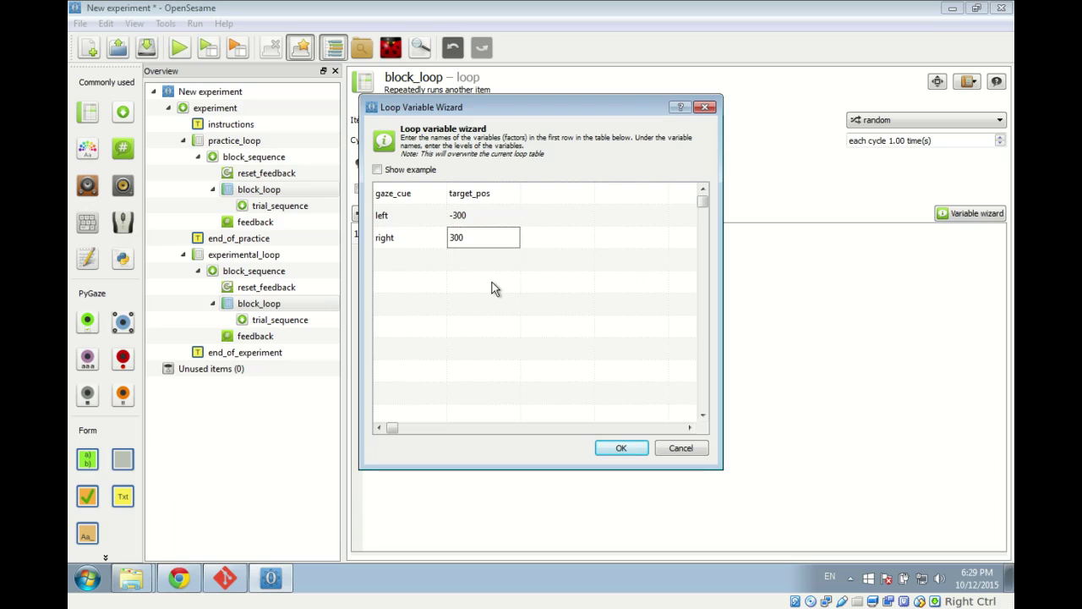
{"action": "key", "text": "Return"}
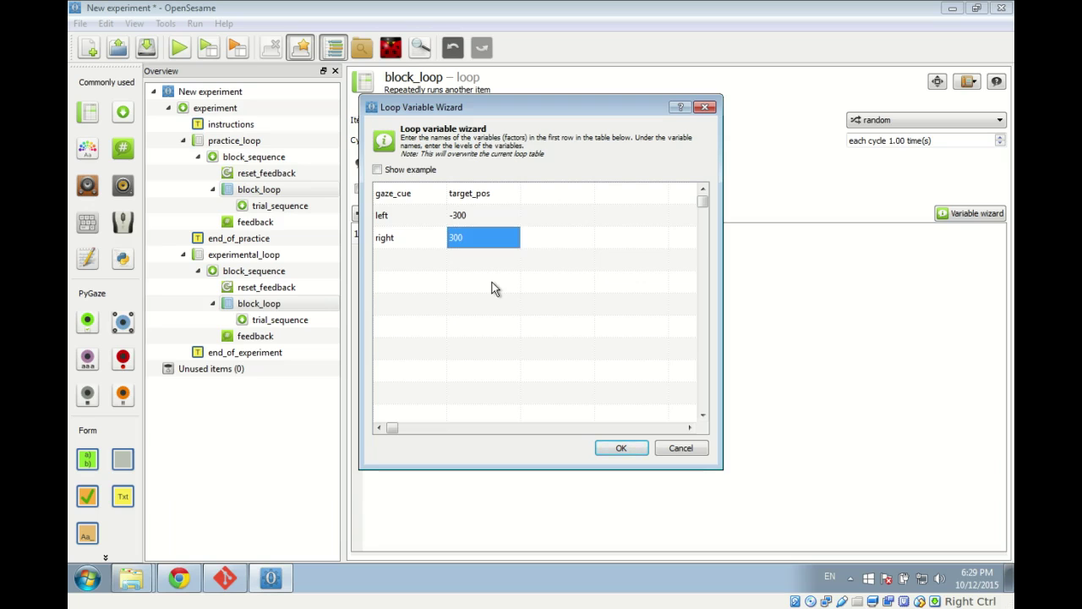
{"action": "left_click", "coordinate": [468, 220]}
{"action": "left_click", "coordinate": [468, 237]}
- Add a third variable named target_letter in the column beside target_pos
{"action": "key", "text": "Right"}
{"action": "key", "text": "Up"}
{"action": "key", "text": "Up"}
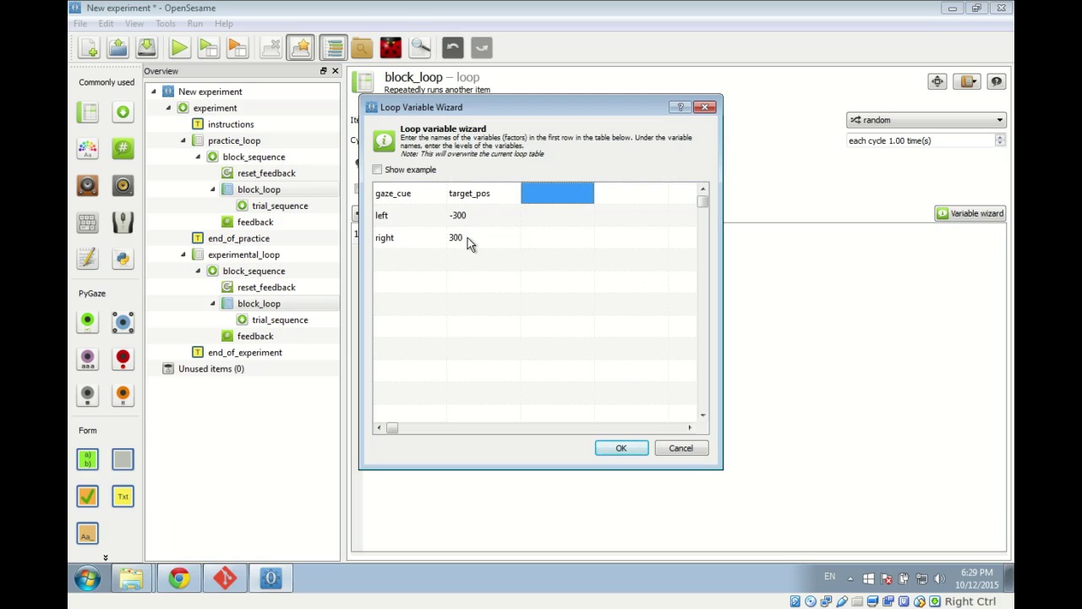
{"action": "type", "text": "target_"}
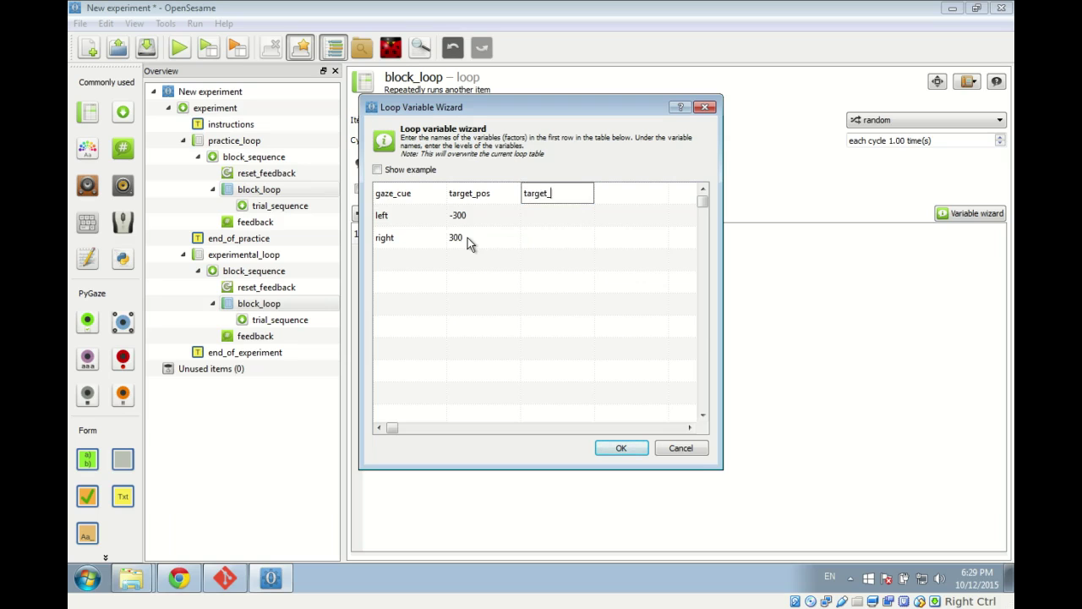
{"action": "type", "text": "letter"}
{"action": "key", "text": "Return"}
{"action": "key", "text": "Down"}
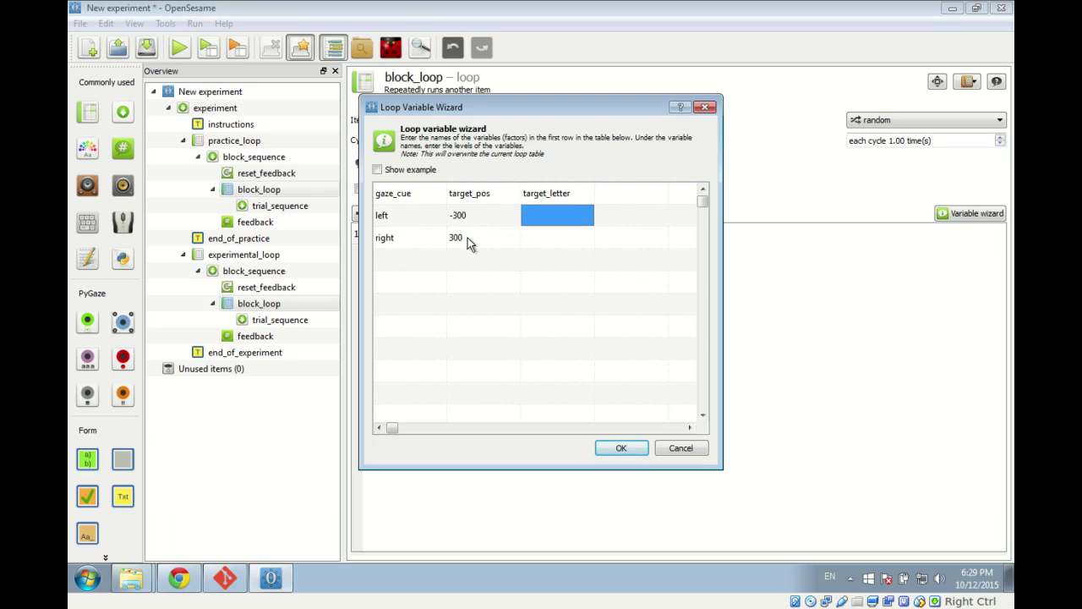
- Enter F and H as the levels of the target_letter variable
{"action": "type", "text": "F"}
{"action": "key", "text": "Return"}
{"action": "key", "text": "Down"}
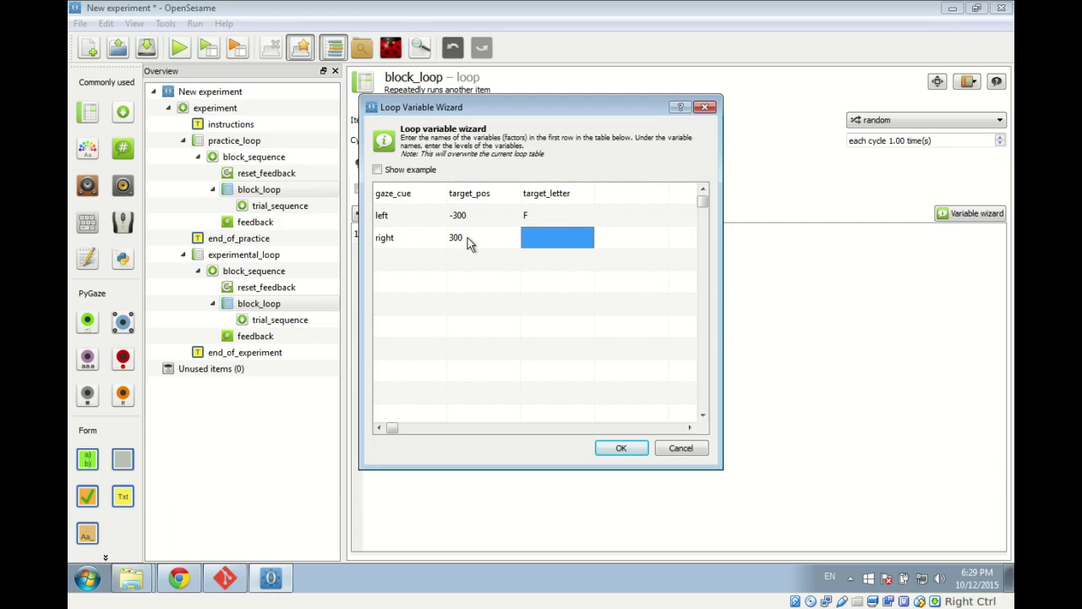
{"action": "type", "text": "H"}
{"action": "key", "text": "Return"}
{"action": "key", "text": "Down"}
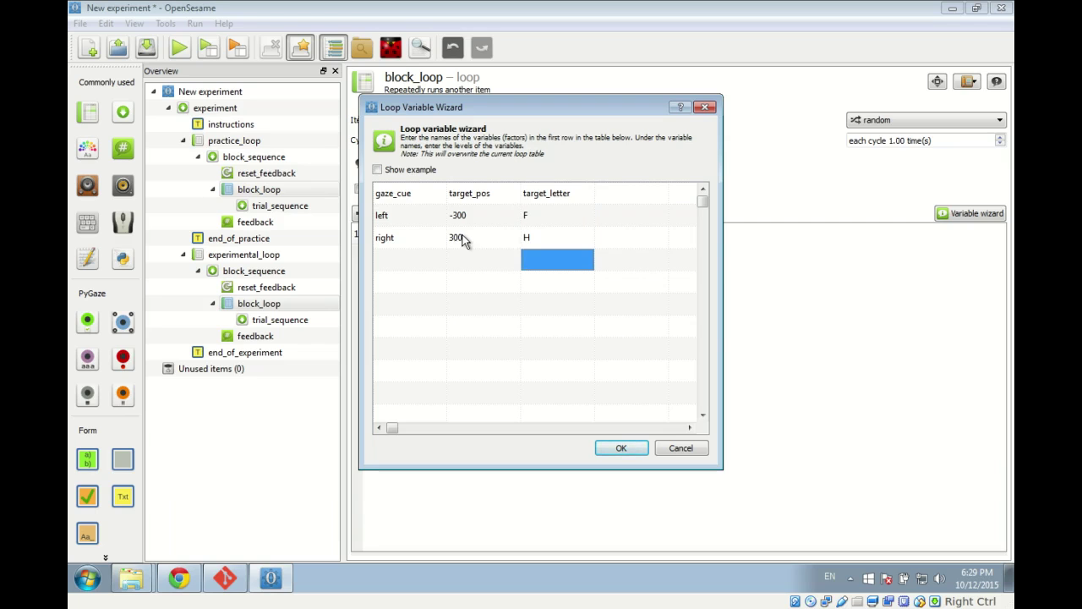
- Review the three variables and their levels, and generate the block_loop table from the variable wizard
{"action": "left_click", "coordinate": [406, 196]}
{"action": "left_click", "coordinate": [474, 196]}
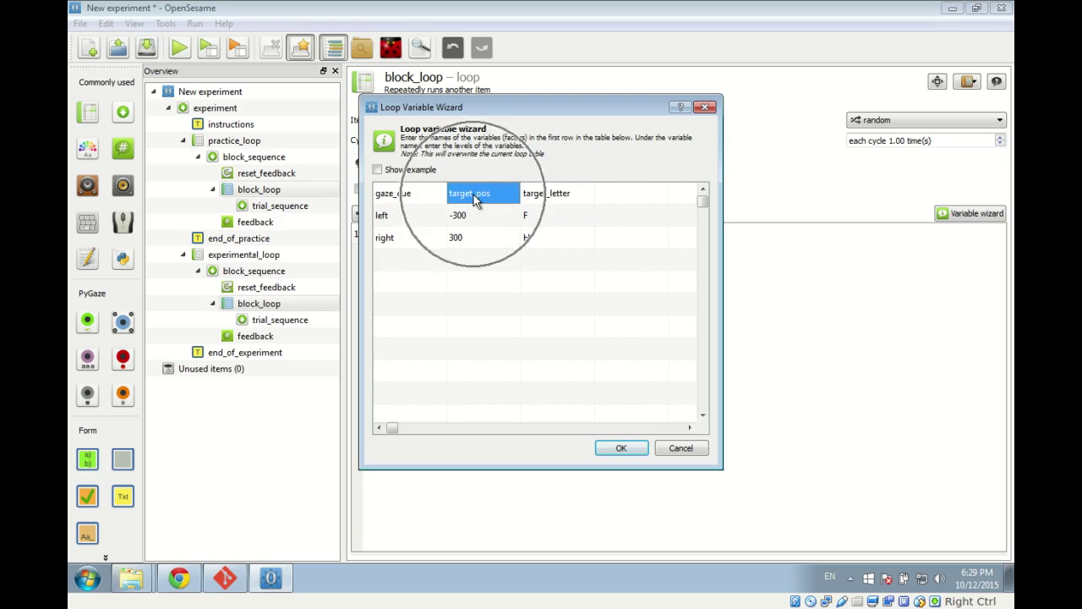
{"action": "left_click", "coordinate": [567, 197]}
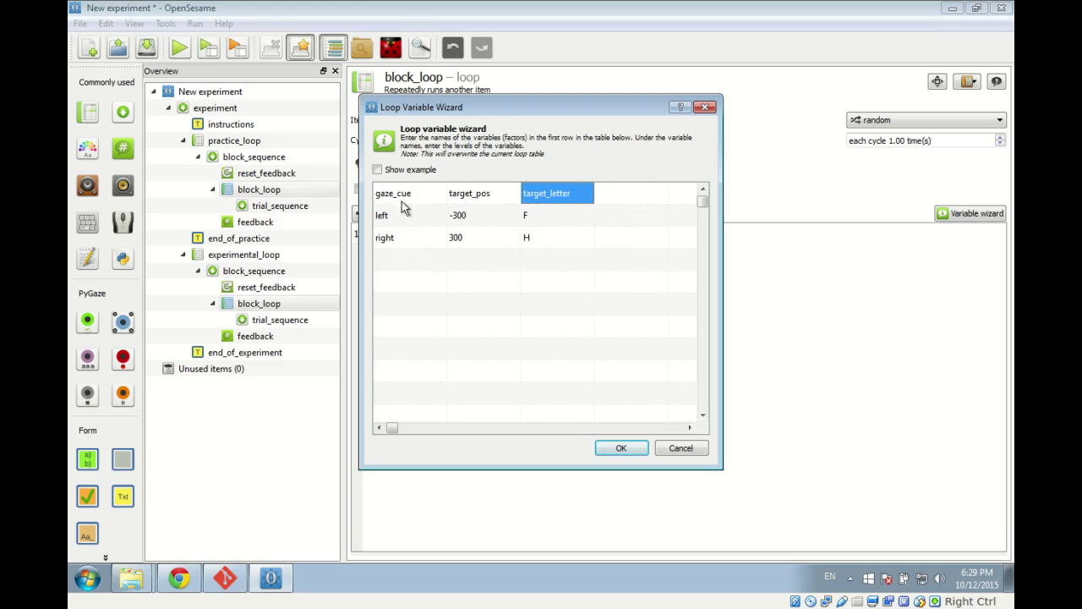
{"action": "left_click_drag", "start_coordinate": [402, 201], "coordinate": [524, 200]}
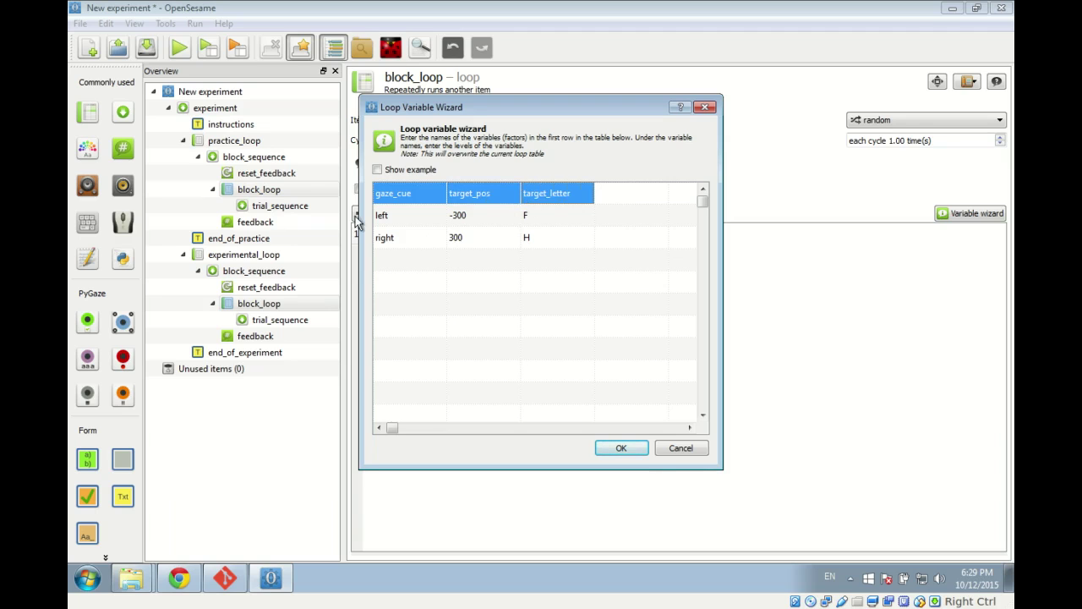
{"action": "left_click_drag", "start_coordinate": [392, 212], "coordinate": [392, 236]}
{"action": "left_click", "coordinate": [395, 257]}
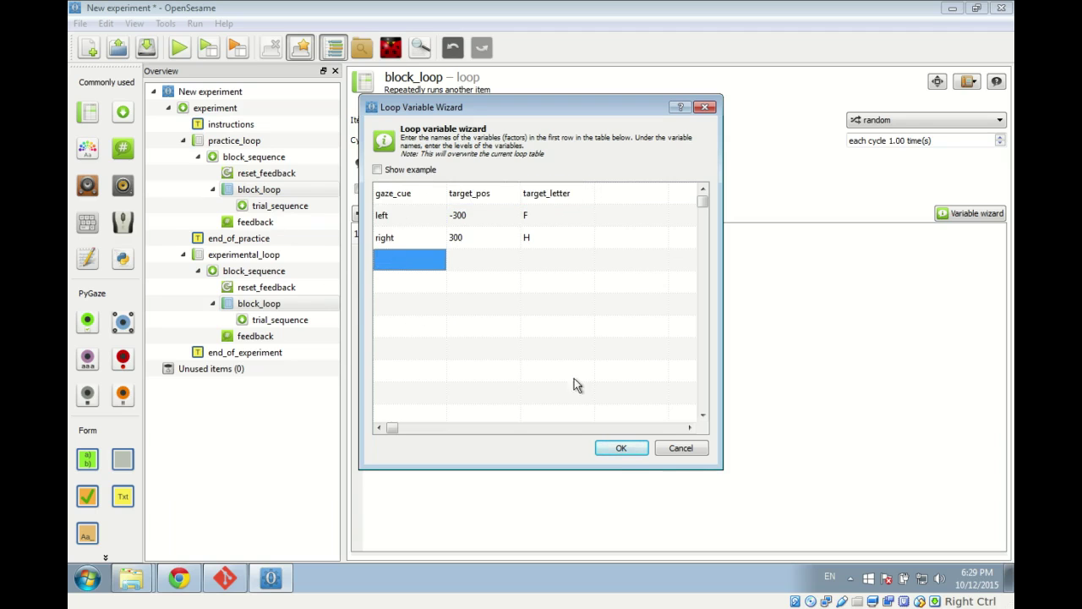
{"action": "left_click", "coordinate": [621, 448]}
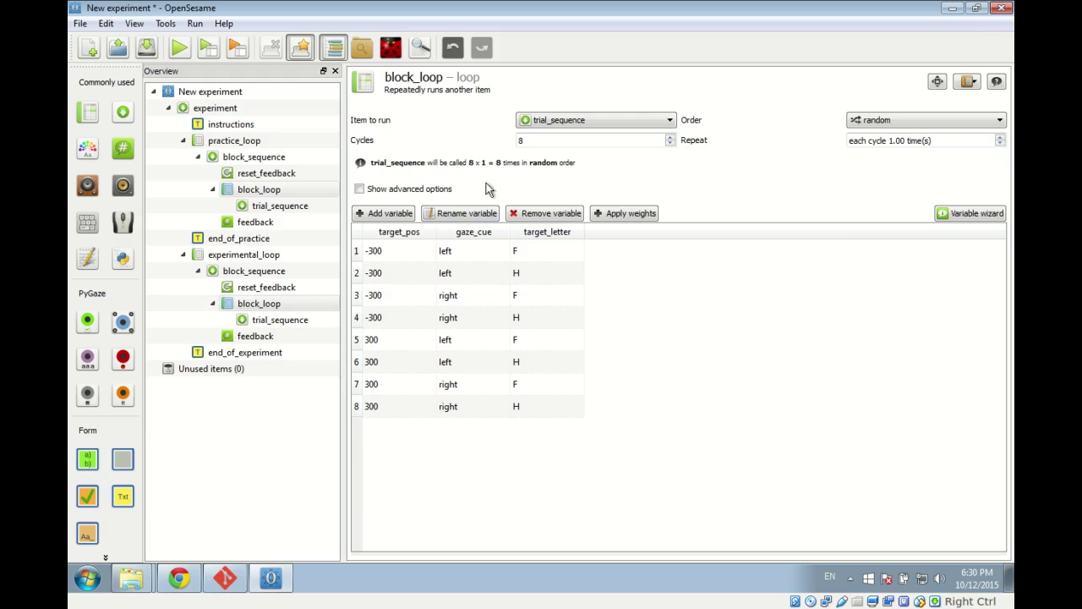
- Add a variable named dist_pos to the block_loop table
{"action": "left_click", "coordinate": [403, 214]}
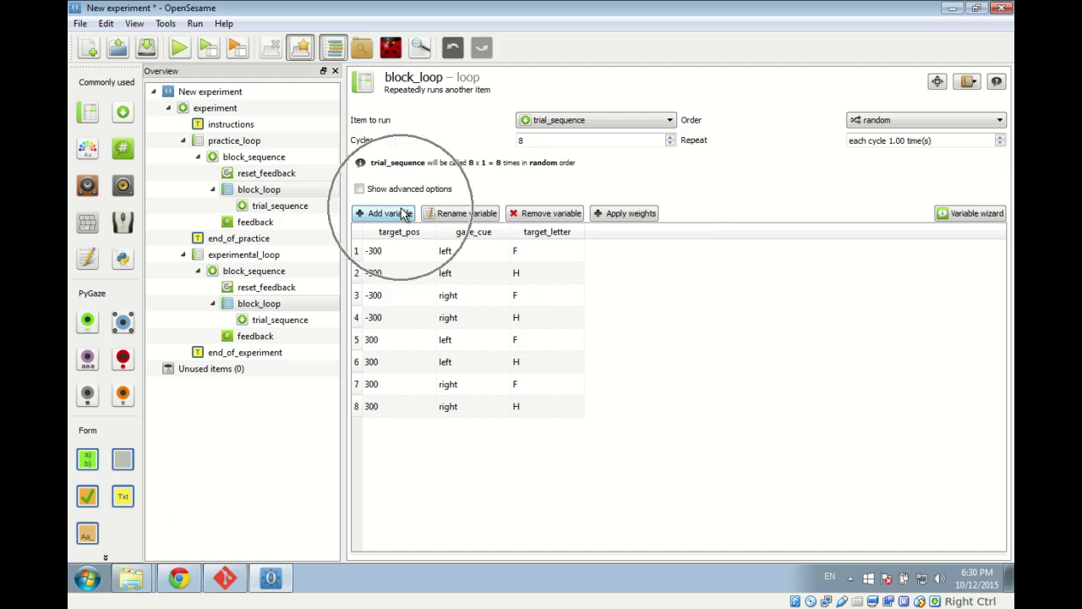
{"action": "type", "text": "dist_"}
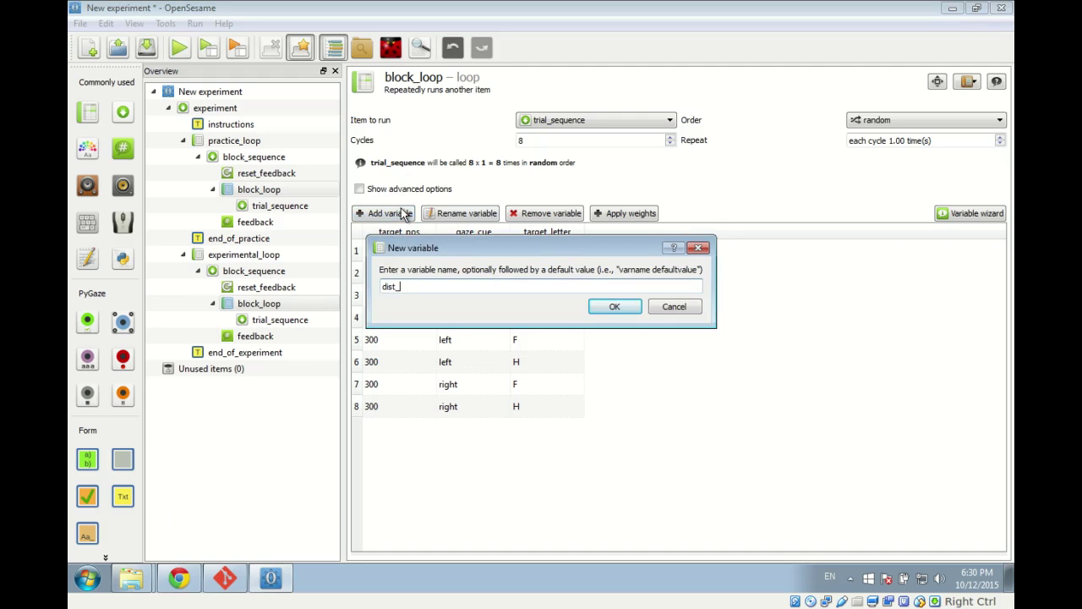
{"action": "type", "text": "pos"}
{"action": "key", "text": "Return"}
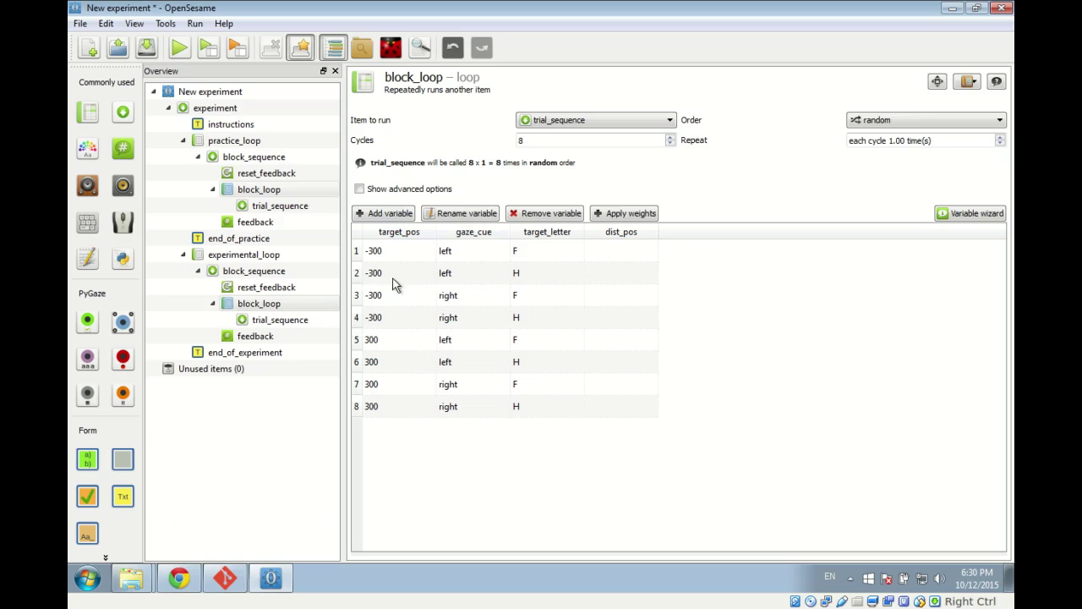
- Copy the four -300 values of target_pos into dist_pos for rows 5 to 8
{"action": "left_click_drag", "start_coordinate": [384, 251], "coordinate": [396, 317]}
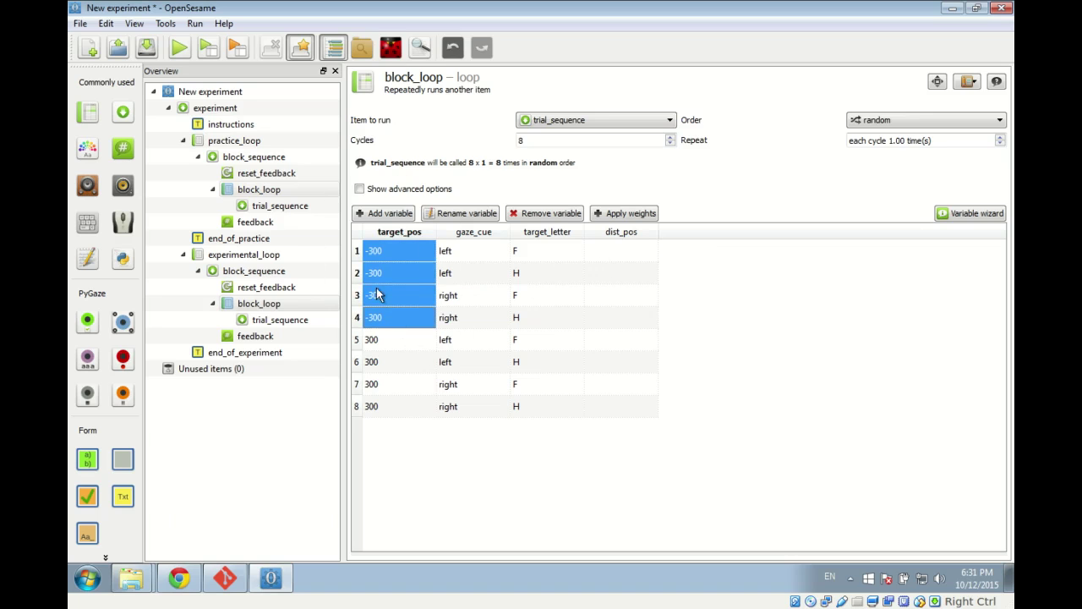
{"action": "right_click", "coordinate": [388, 254]}
{"action": "left_click", "coordinate": [405, 289]}
{"action": "left_click", "coordinate": [616, 340]}
{"action": "right_click", "coordinate": [616, 342]}
{"action": "left_click", "coordinate": [633, 383]}
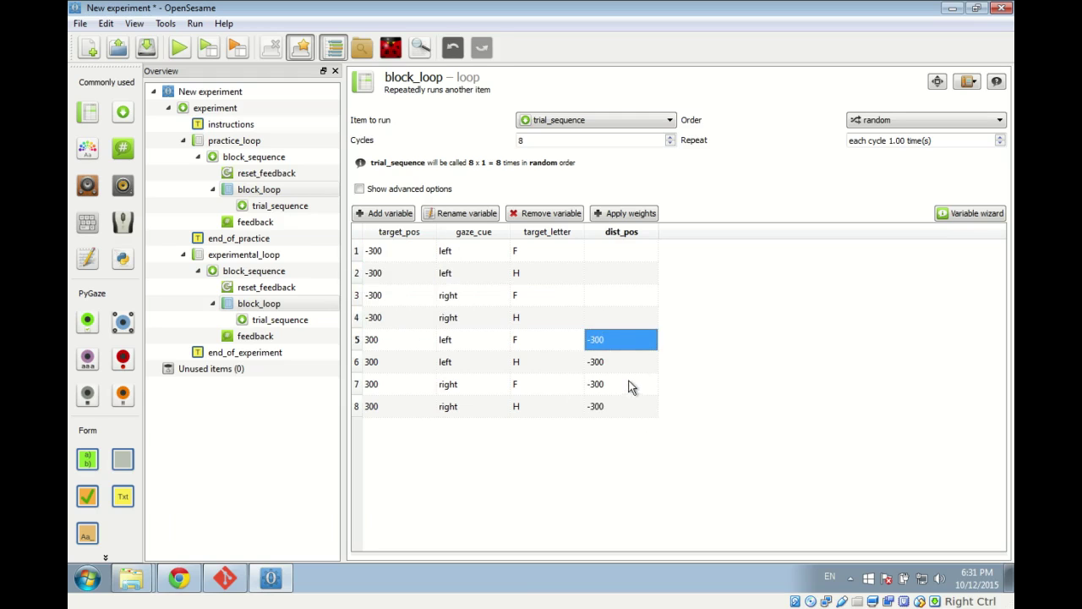
- Copy the four 300 values of target_pos into dist_pos for rows 1 to 4
{"action": "left_click_drag", "start_coordinate": [384, 341], "coordinate": [382, 409]}
{"action": "right_click", "coordinate": [381, 346]}
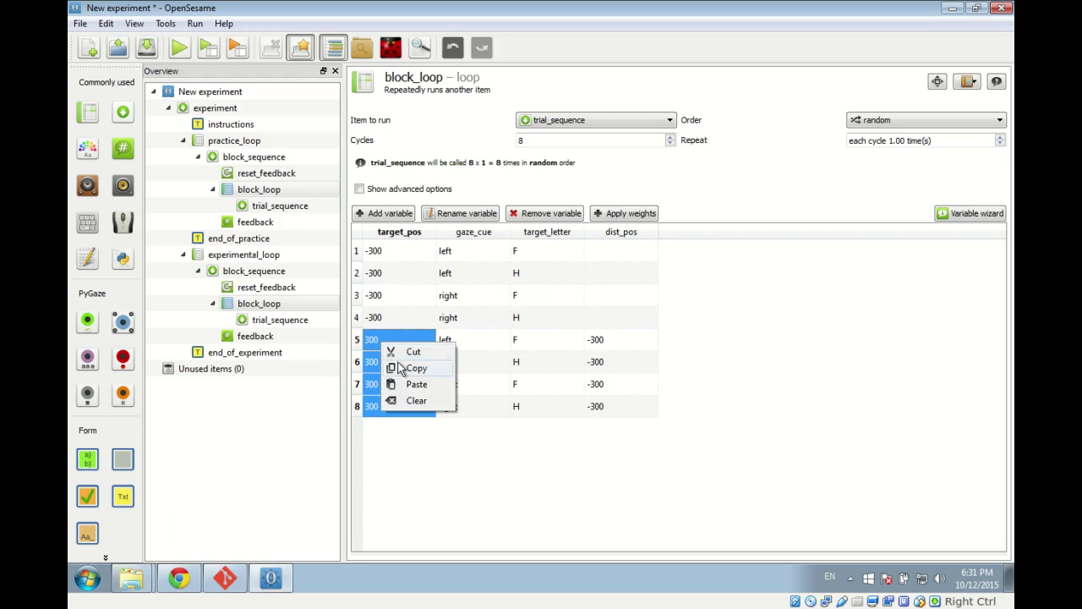
{"action": "left_click", "coordinate": [414, 365]}
{"action": "left_click", "coordinate": [628, 251]}
{"action": "right_click", "coordinate": [628, 250]}
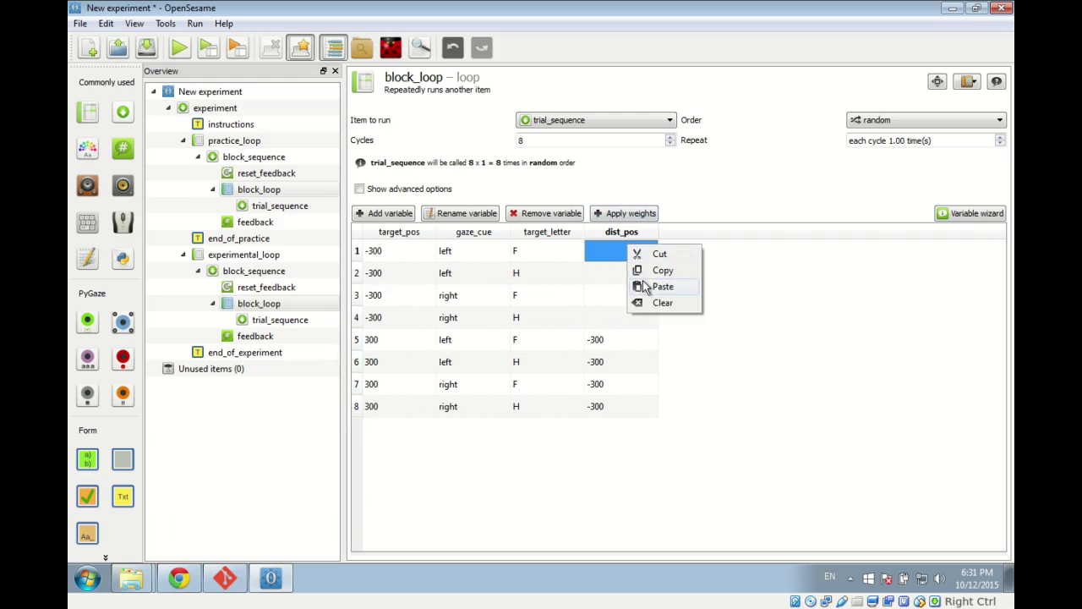
{"action": "left_click", "coordinate": [643, 282]}
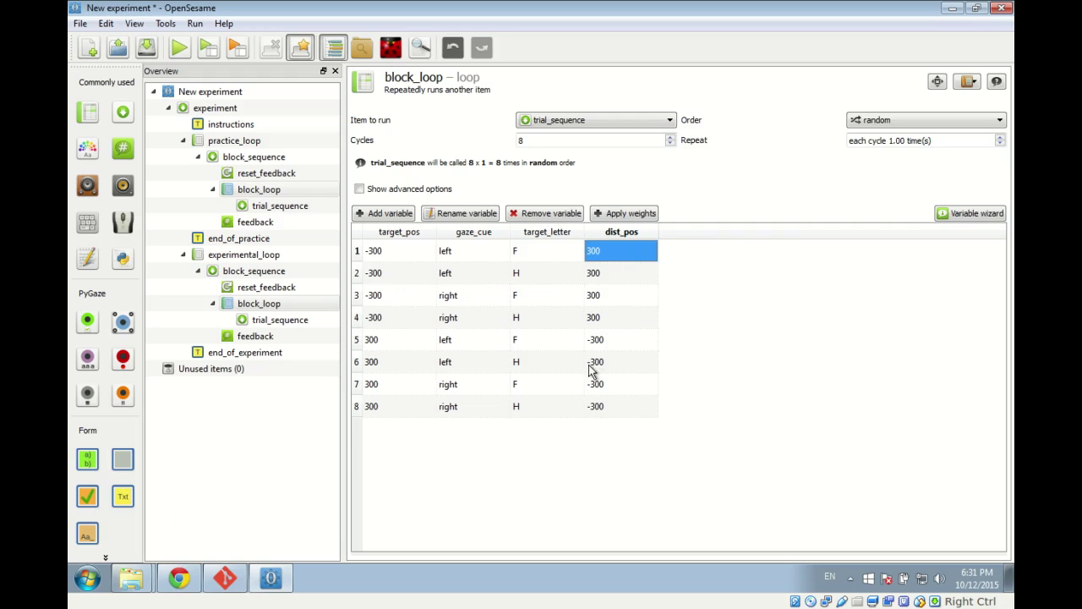
- Add a variable named correct_response to the block_loop table
{"action": "left_click", "coordinate": [384, 213]}
{"action": "type", "text": "co"}
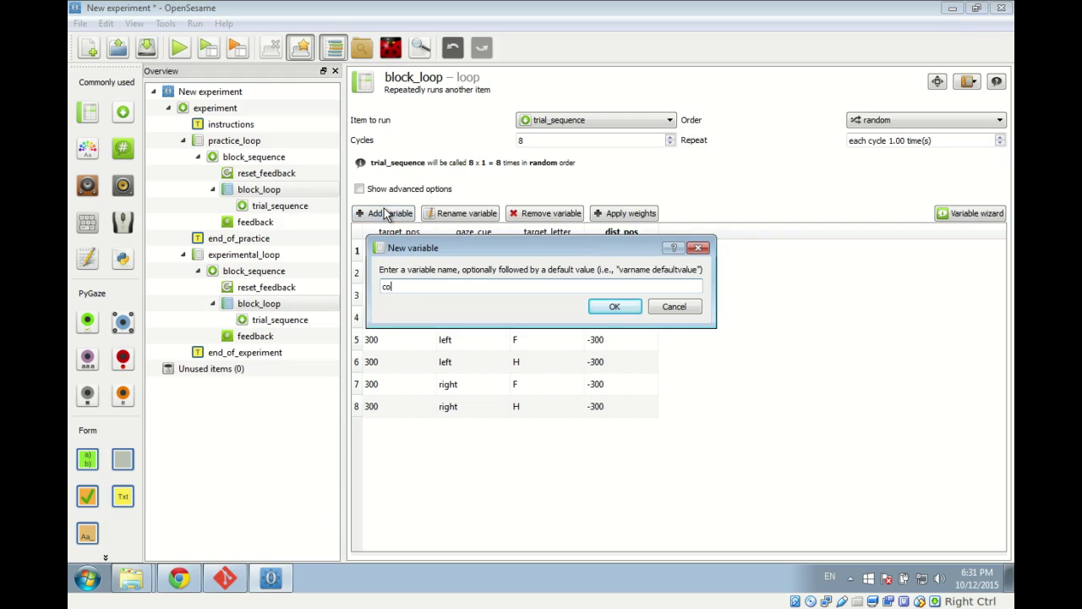
{"action": "type", "text": "rrect_response"}
{"action": "left_click", "coordinate": [624, 306]}
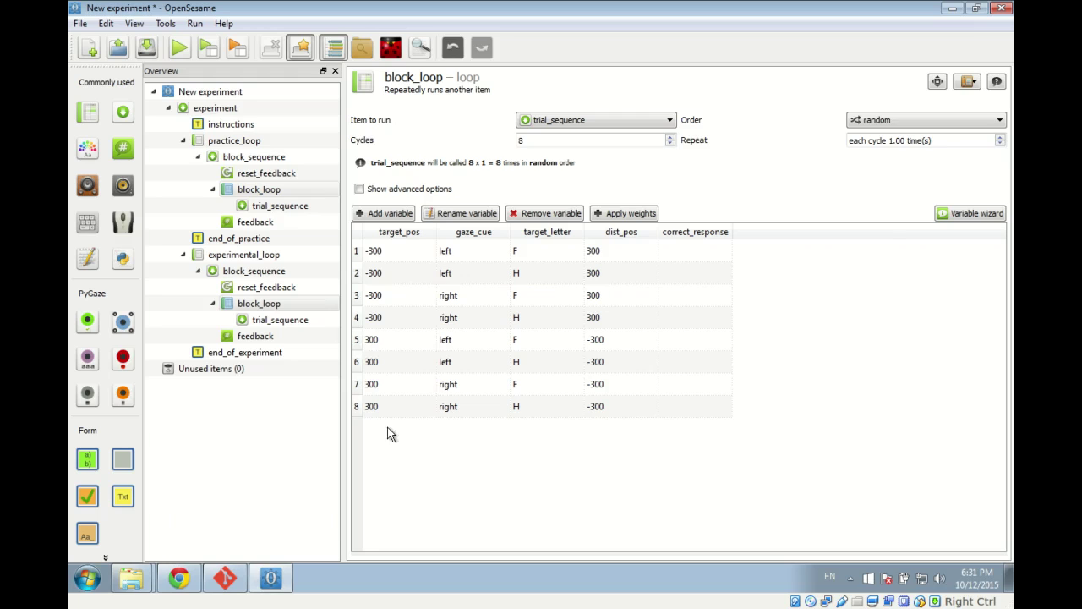
- Enter z in row 1 and m in row 2 of the correct_response column
{"action": "left_click", "coordinate": [697, 254]}
{"action": "type", "text": "z"}
{"action": "key", "text": "Return"}
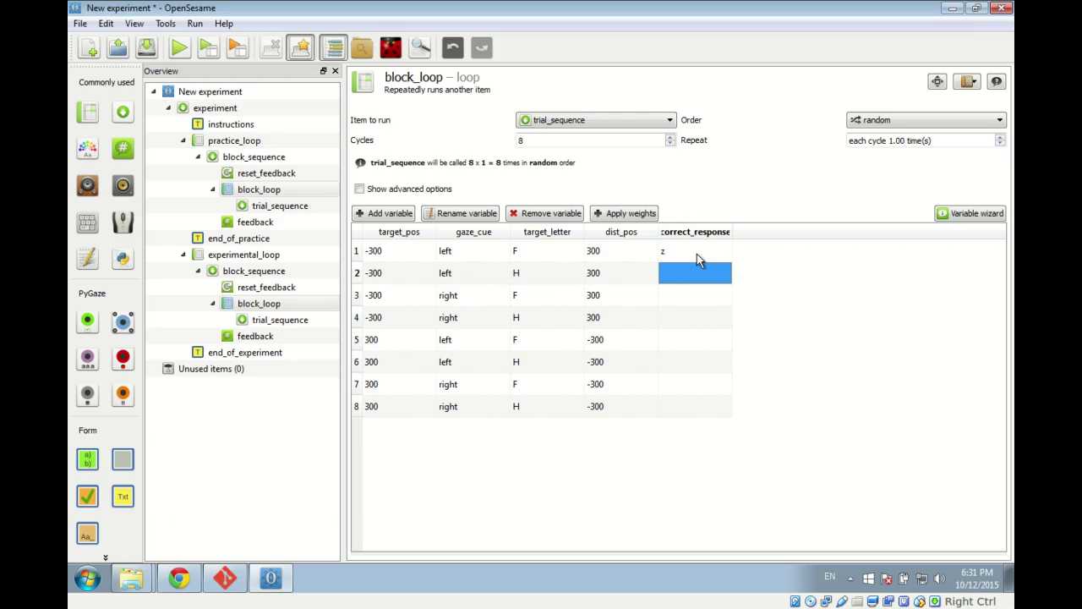
{"action": "type", "text": "m"}
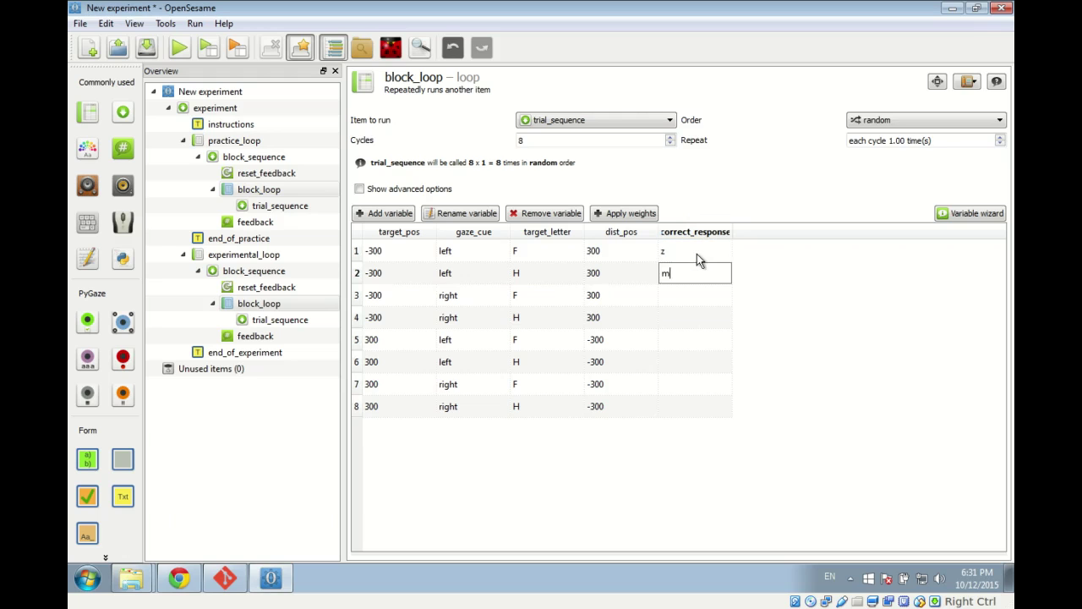
- Copy the z and m responses from rows 1 and 2 into rows 3 and 4 of correct_response
{"action": "left_click", "coordinate": [697, 254]}
{"action": "key", "text": "shift+Down"}
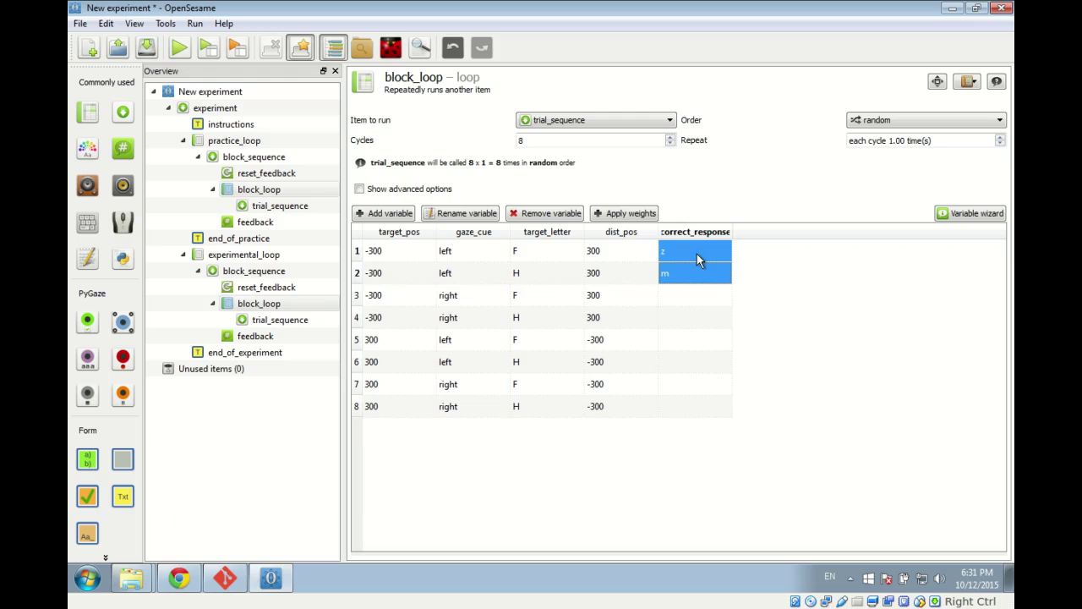
{"action": "right_click", "coordinate": [697, 254]}
{"action": "left_click", "coordinate": [711, 281]}
{"action": "left_click", "coordinate": [703, 292]}
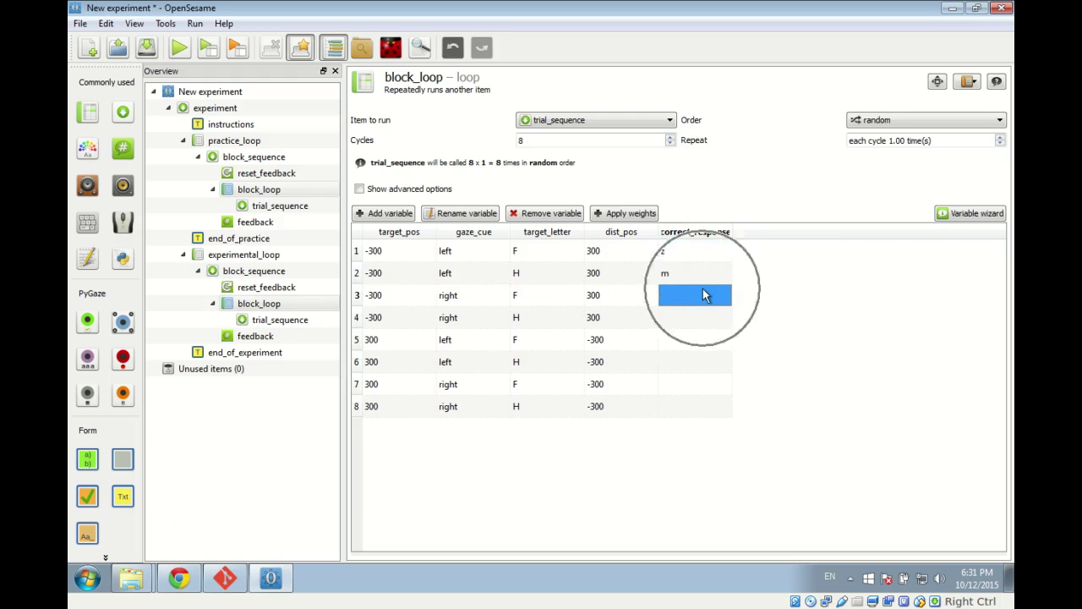
{"action": "right_click", "coordinate": [703, 293]}
{"action": "left_click", "coordinate": [738, 333]}
- Copy the correct_response values of rows 1 to 4 into rows 5 to 8
{"action": "left_click_drag", "start_coordinate": [695, 252], "coordinate": [694, 317]}
{"action": "right_click", "coordinate": [697, 274]}
{"action": "left_click", "coordinate": [710, 285]}
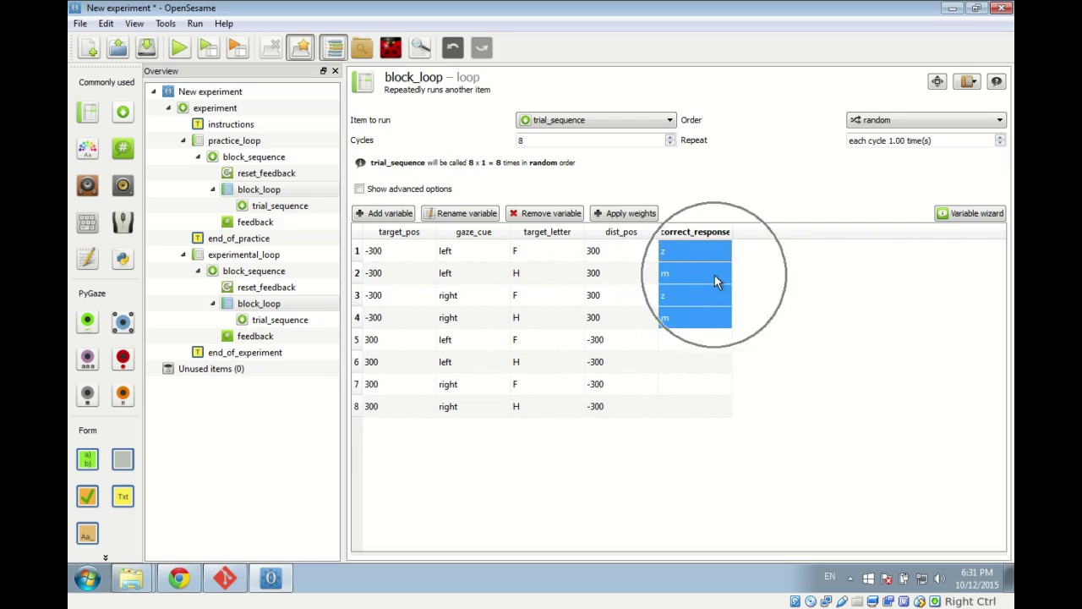
{"action": "left_click", "coordinate": [689, 336]}
{"action": "right_click", "coordinate": [689, 337]}
{"action": "left_click", "coordinate": [714, 379]}
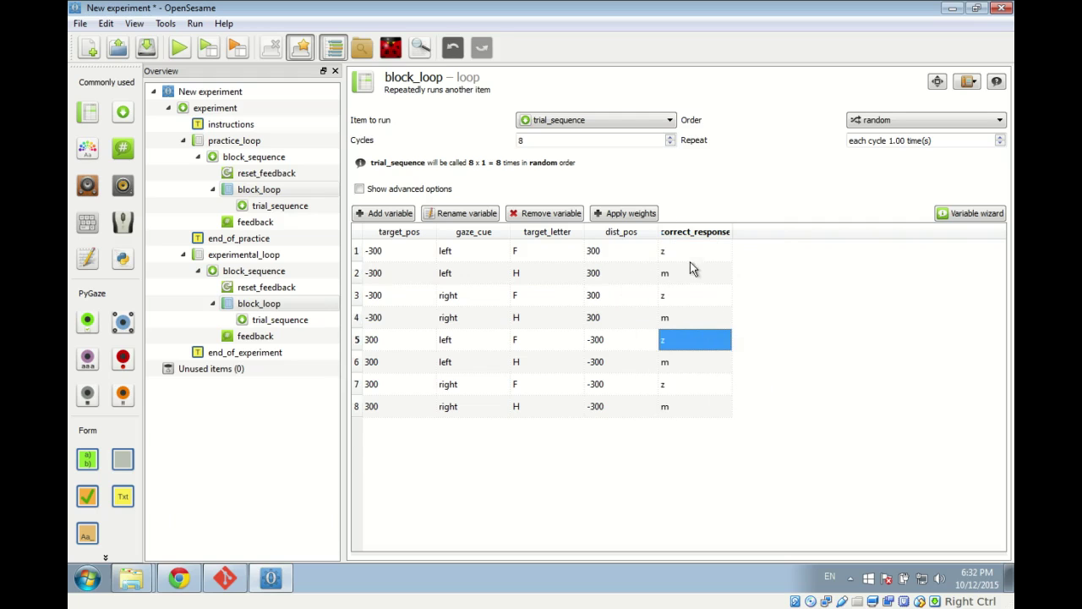
- Show the experiment's file pool
{"action": "left_click", "coordinate": [378, 251]}
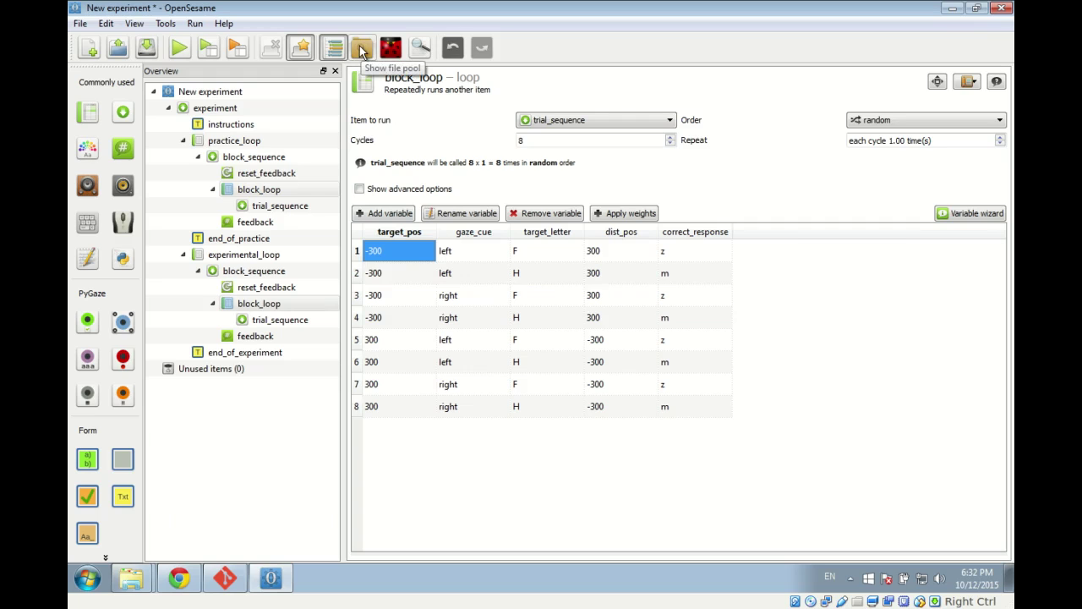
{"action": "left_click", "coordinate": [362, 49]}
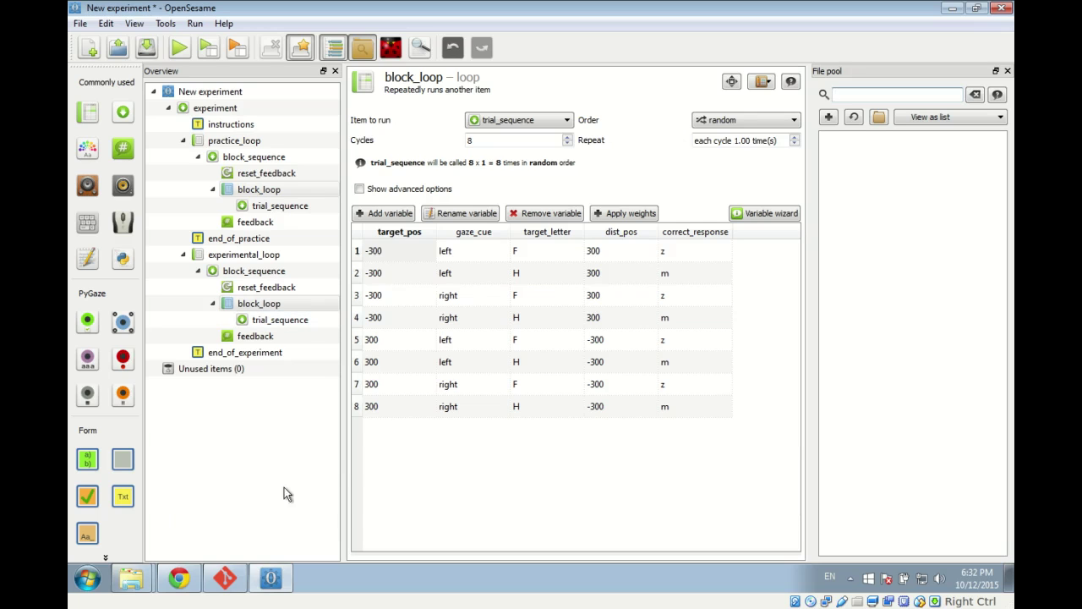
- Switch to Chrome and go to the tutorial's Step 4 section on adding images and sound files to the file pool
{"action": "left_click", "coordinate": [179, 579]}
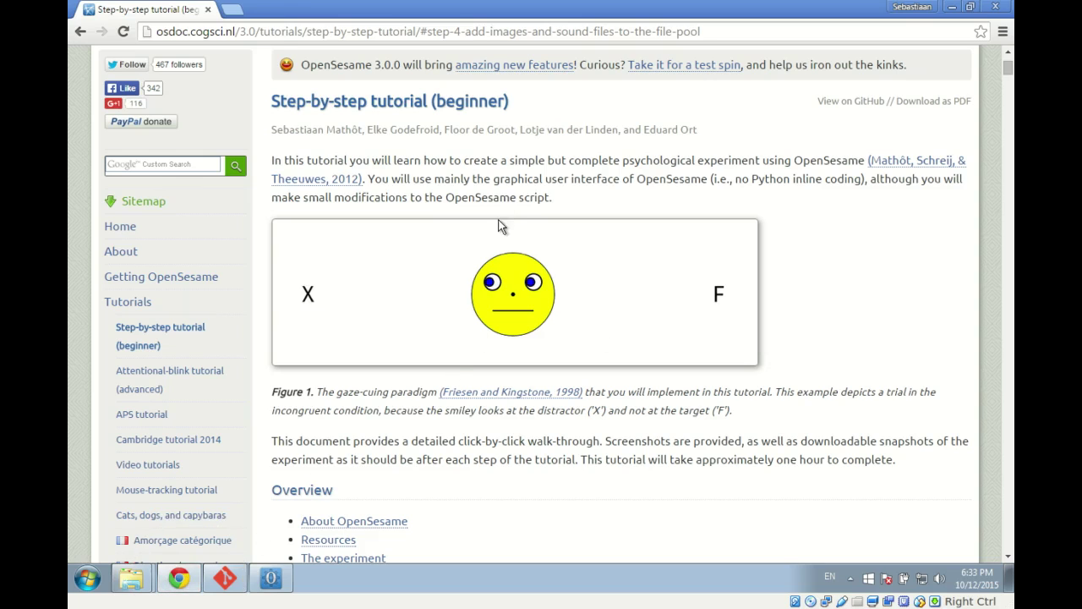
{"action": "left_click", "coordinate": [1008, 556]}
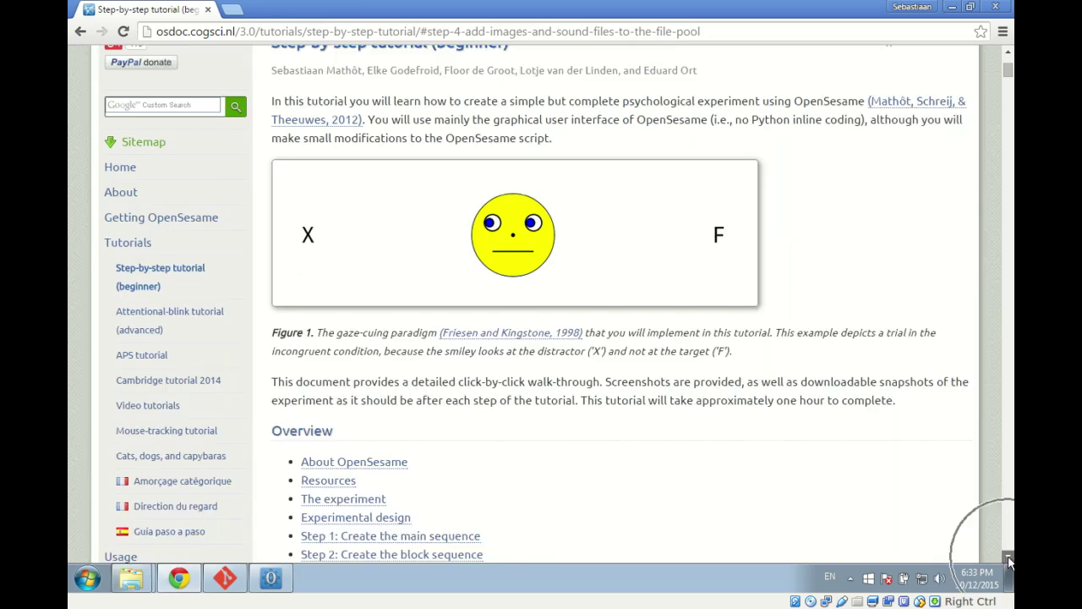
{"action": "left_click", "coordinate": [1008, 560]}
{"action": "left_click", "coordinate": [1008, 560]}
{"action": "left_click", "coordinate": [1008, 560]}
{"action": "left_click", "coordinate": [1008, 560]}
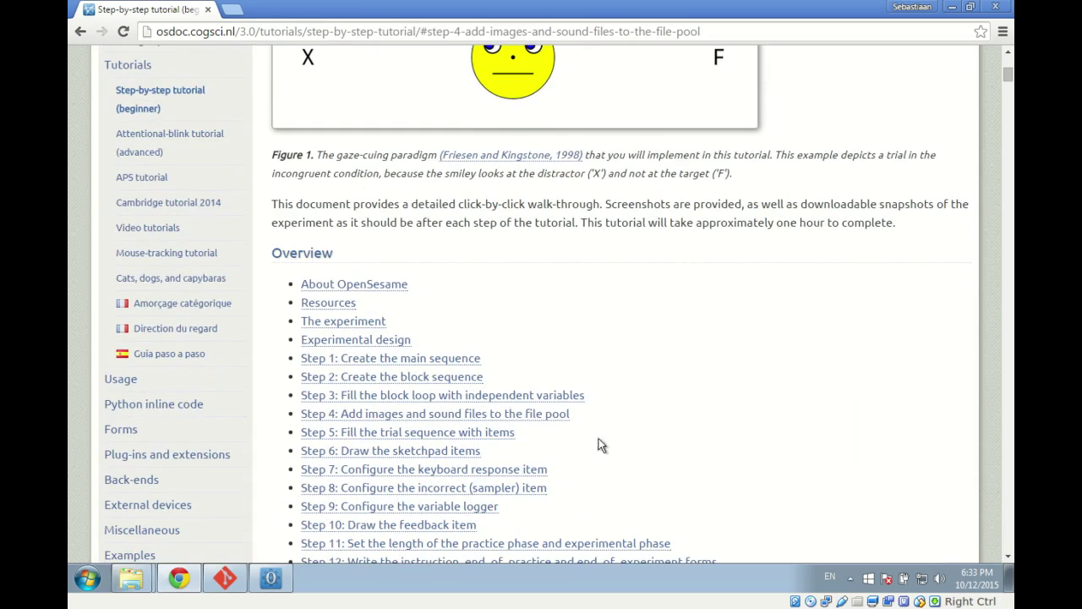
{"action": "left_click", "coordinate": [538, 414]}
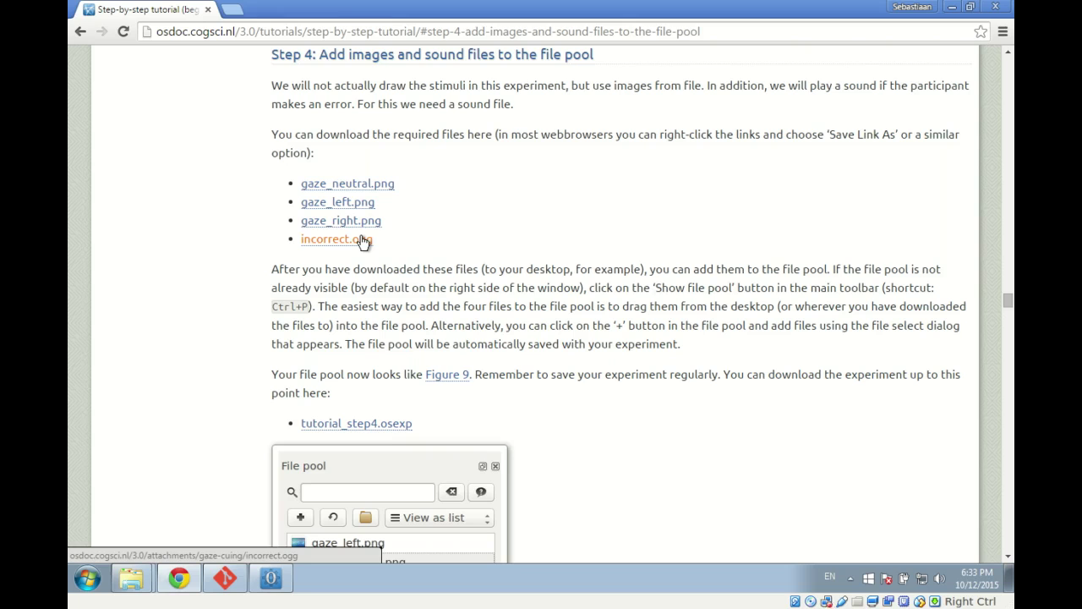
- Download the linked gaze_neutral.png image to the Downloads folder
{"action": "right_click", "coordinate": [367, 184]}
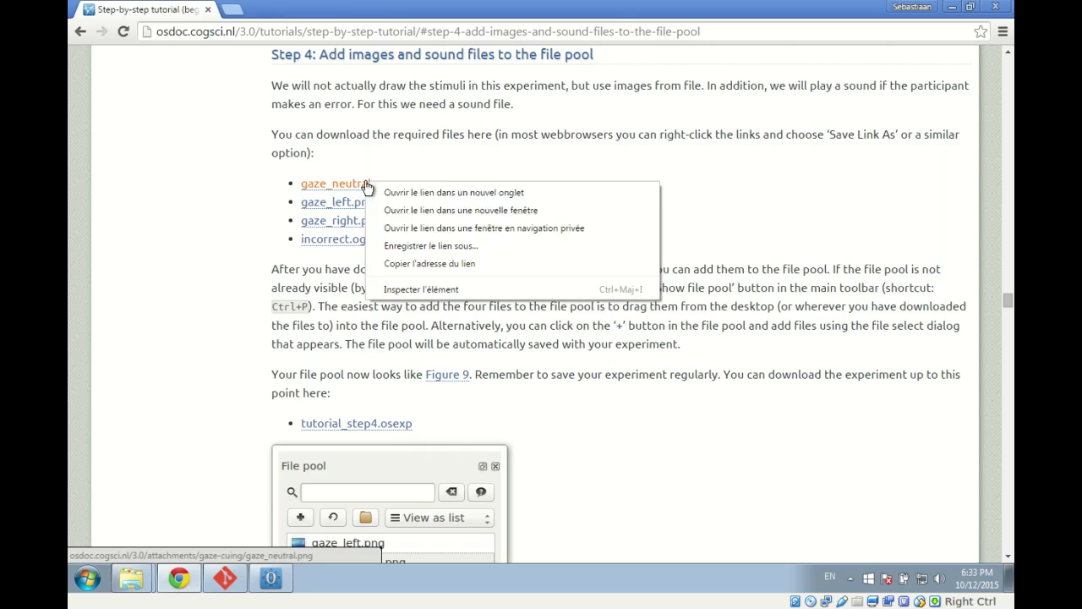
{"action": "left_click", "coordinate": [398, 245]}
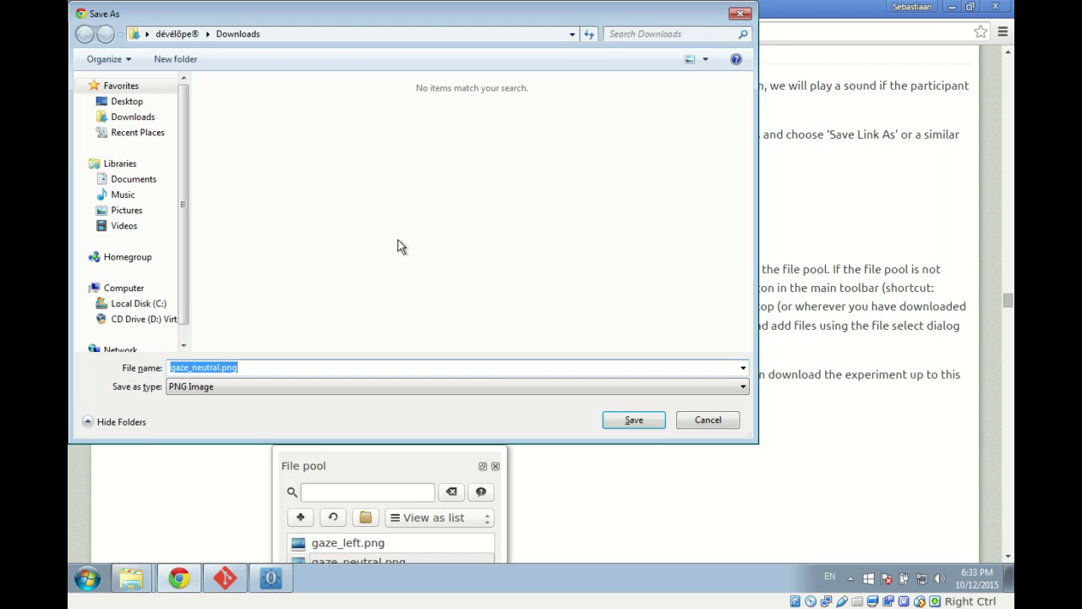
{"action": "left_click", "coordinate": [658, 421]}
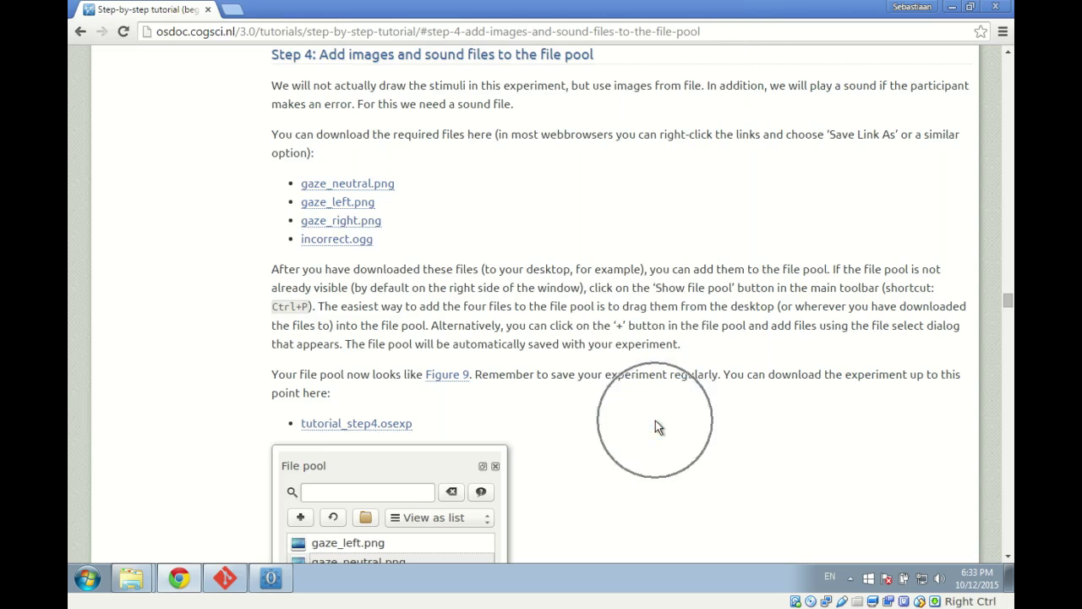
- Download the linked gaze_left.png, gaze_right.png and incorrect.ogg files to the Downloads folder
{"action": "right_click", "coordinate": [309, 203]}
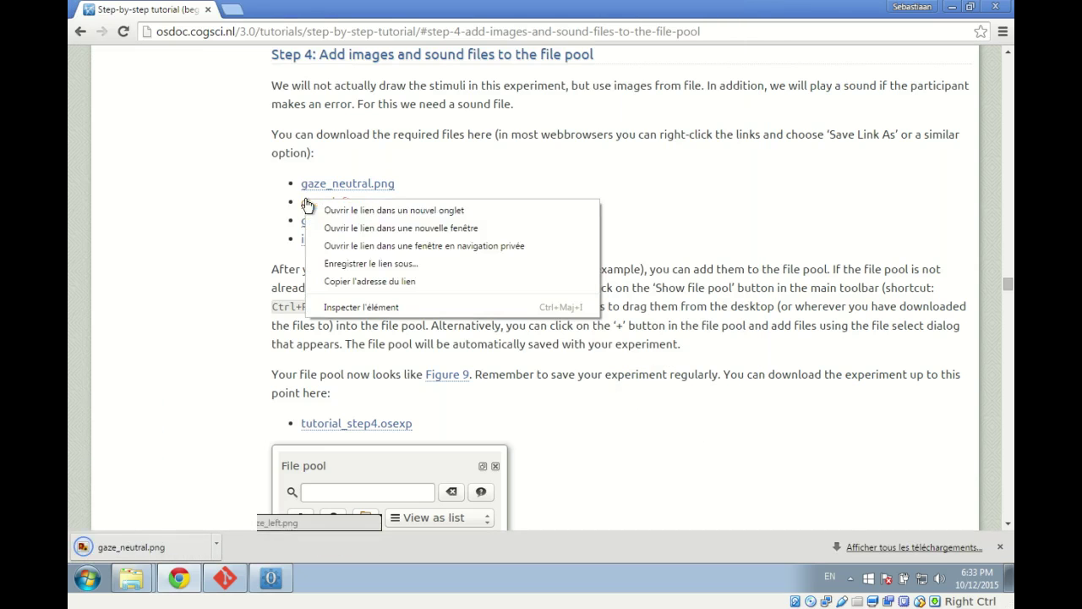
{"action": "left_click", "coordinate": [334, 264]}
{"action": "left_click", "coordinate": [623, 412]}
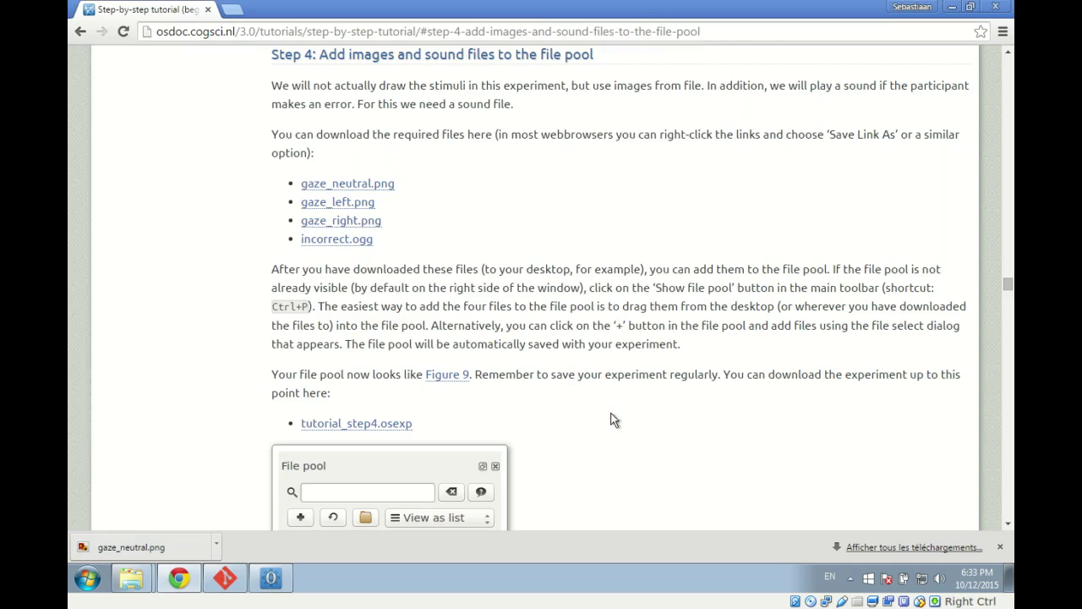
{"action": "right_click", "coordinate": [320, 221]}
{"action": "left_click", "coordinate": [363, 288]}
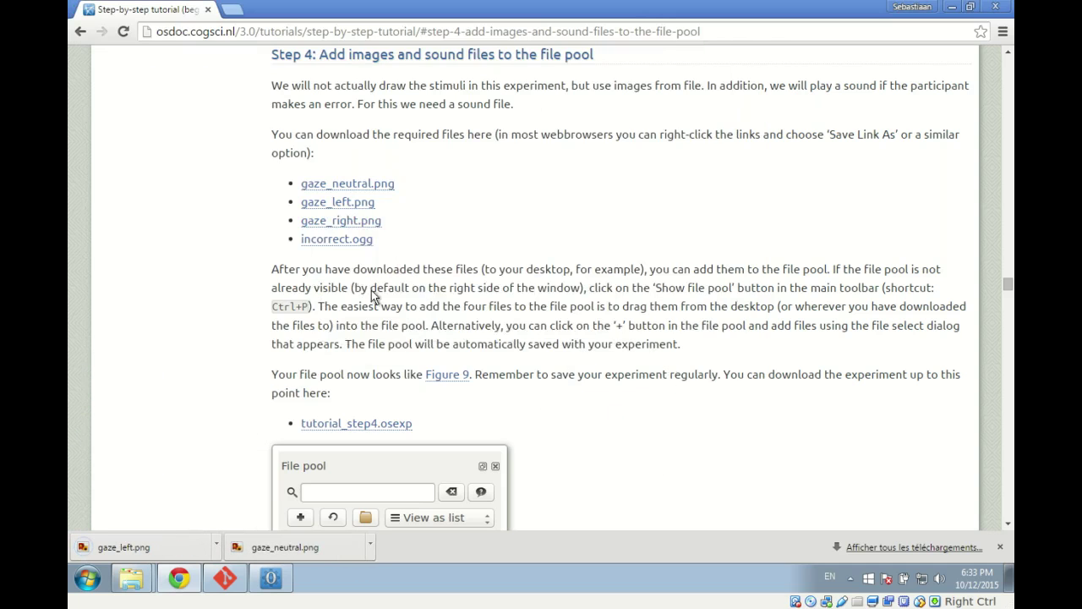
{"action": "left_click", "coordinate": [638, 417]}
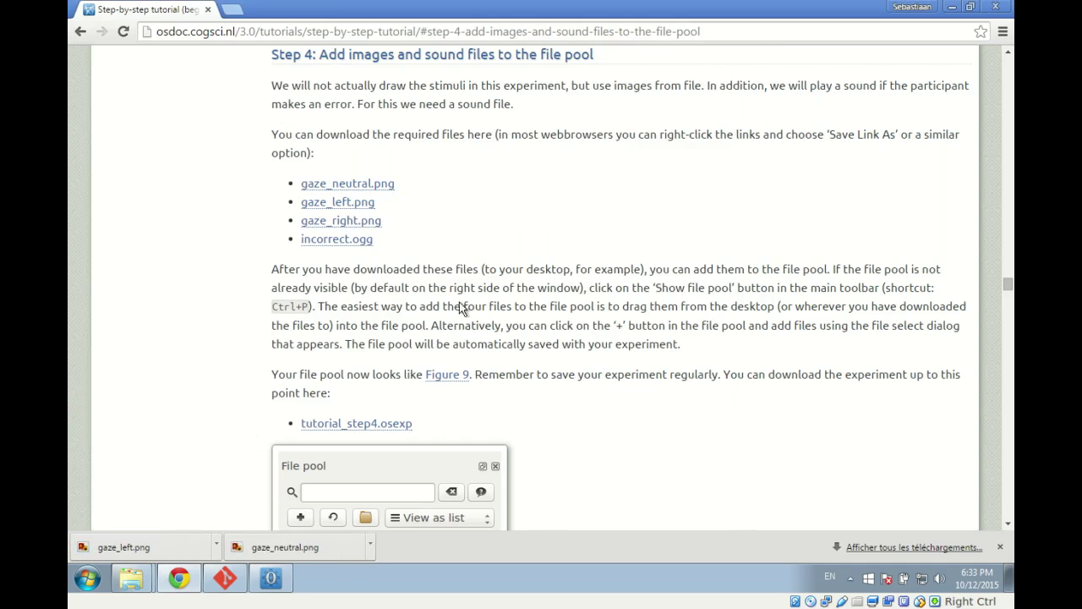
{"action": "right_click", "coordinate": [320, 242]}
{"action": "left_click", "coordinate": [361, 299]}
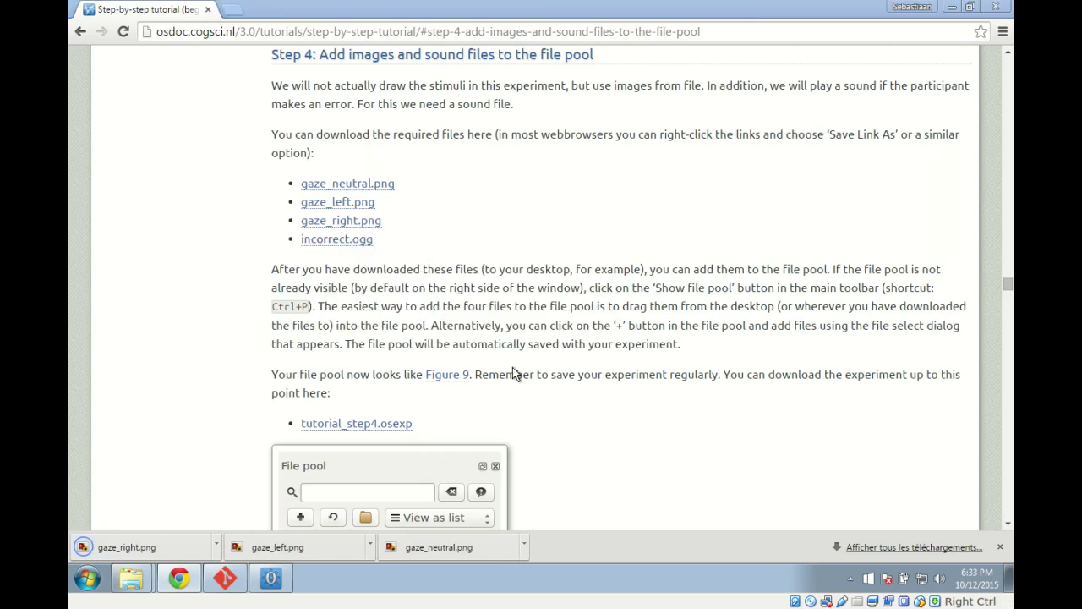
{"action": "left_click", "coordinate": [605, 419]}
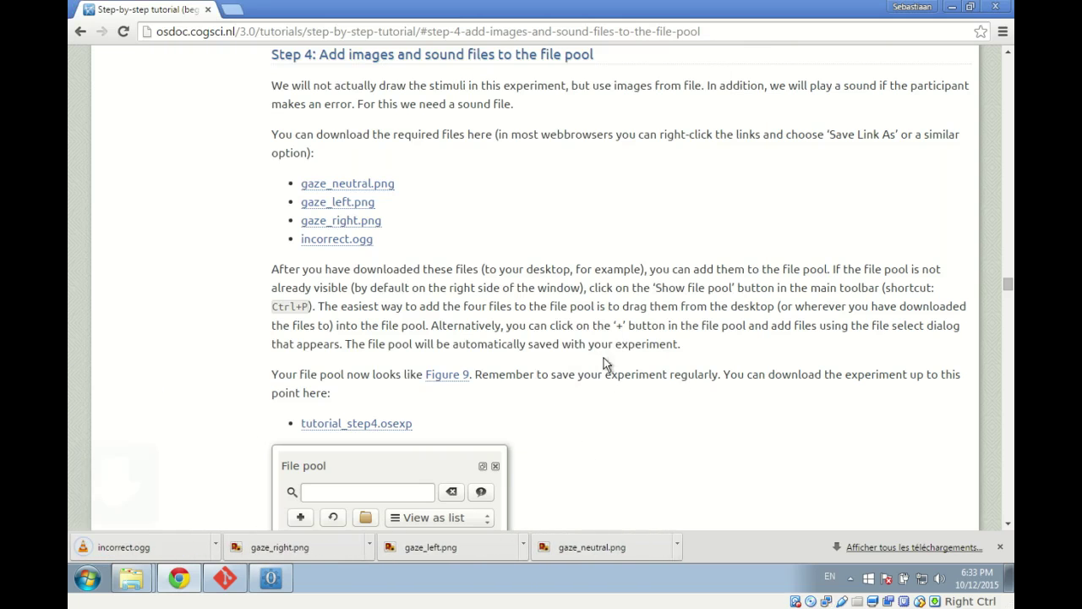
- Switch to OpenSesame and add gaze_left.png, gaze_neutral.png, gaze_right.png and incorrect.ogg from the Downloads folder to the file pool
{"action": "left_click", "coordinate": [271, 584]}
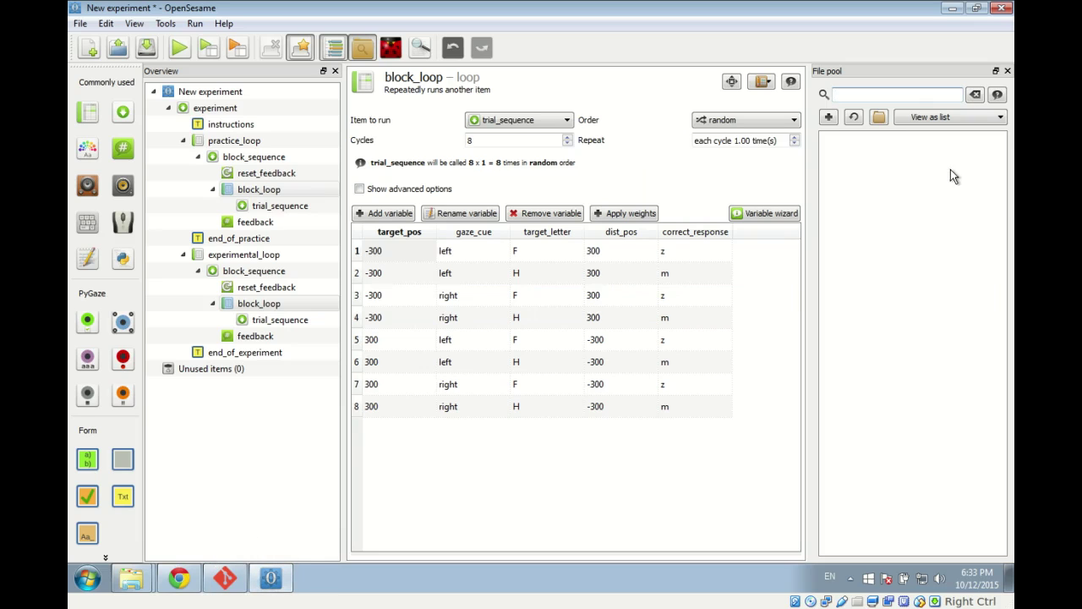
{"action": "left_click", "coordinate": [131, 581]}
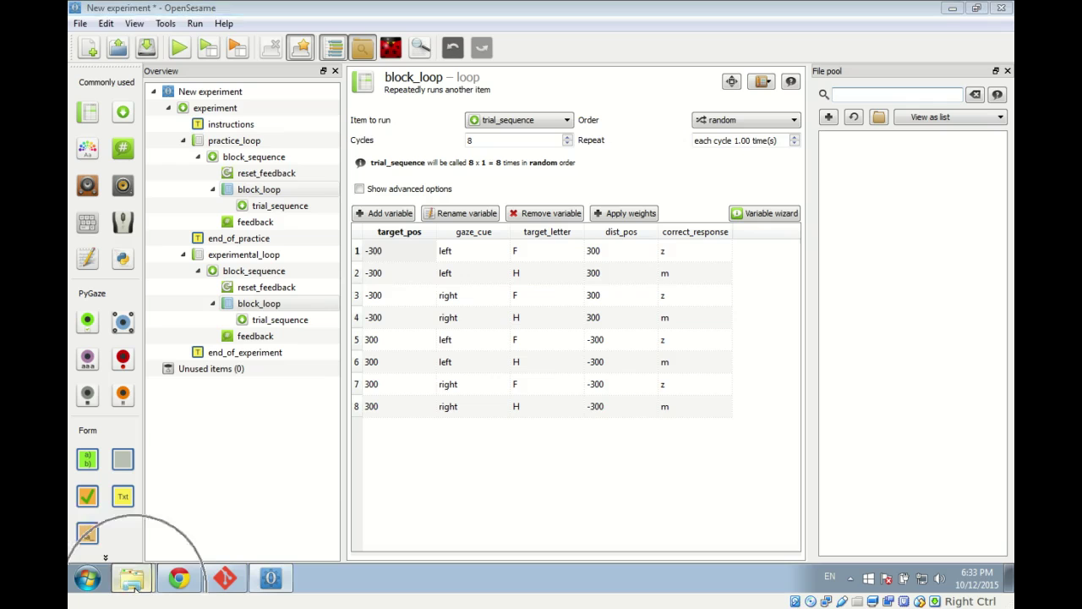
{"action": "left_click", "coordinate": [127, 545]}
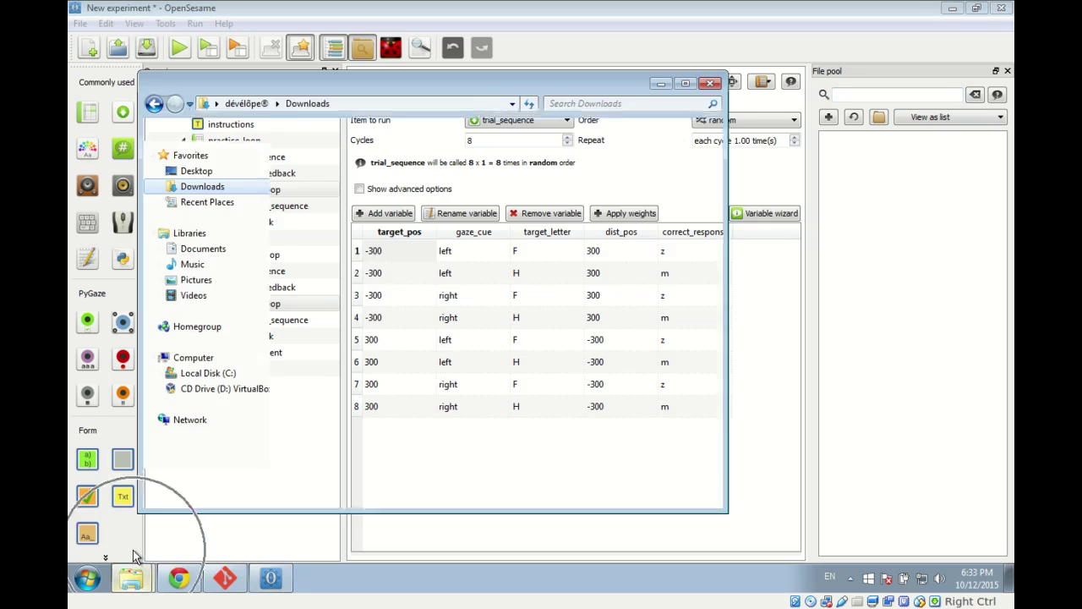
{"action": "left_click_drag", "start_coordinate": [397, 85], "coordinate": [366, 84]}
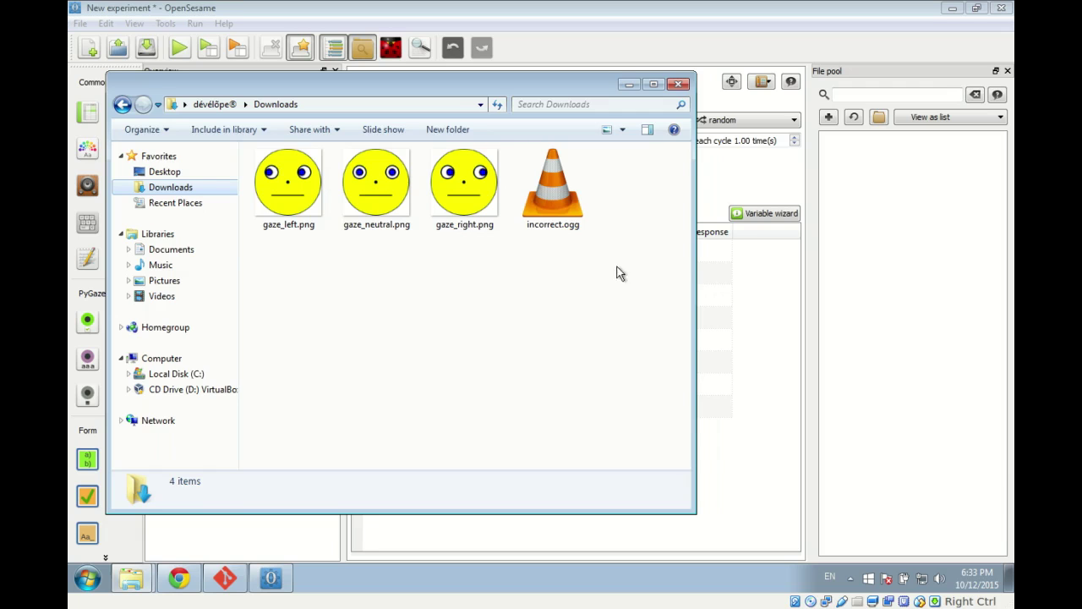
{"action": "left_click_drag", "start_coordinate": [634, 274], "coordinate": [886, 188]}
{"action": "left_click", "coordinate": [926, 32]}
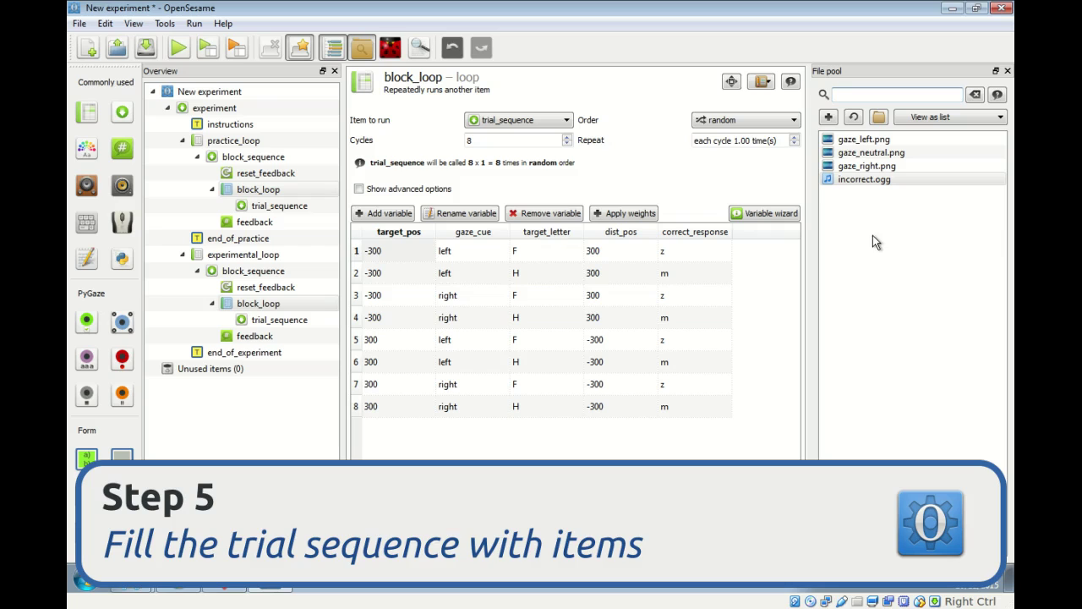
- Add a sketchpad item to trial_sequence and name it fixation_dot
{"action": "left_click", "coordinate": [331, 207]}
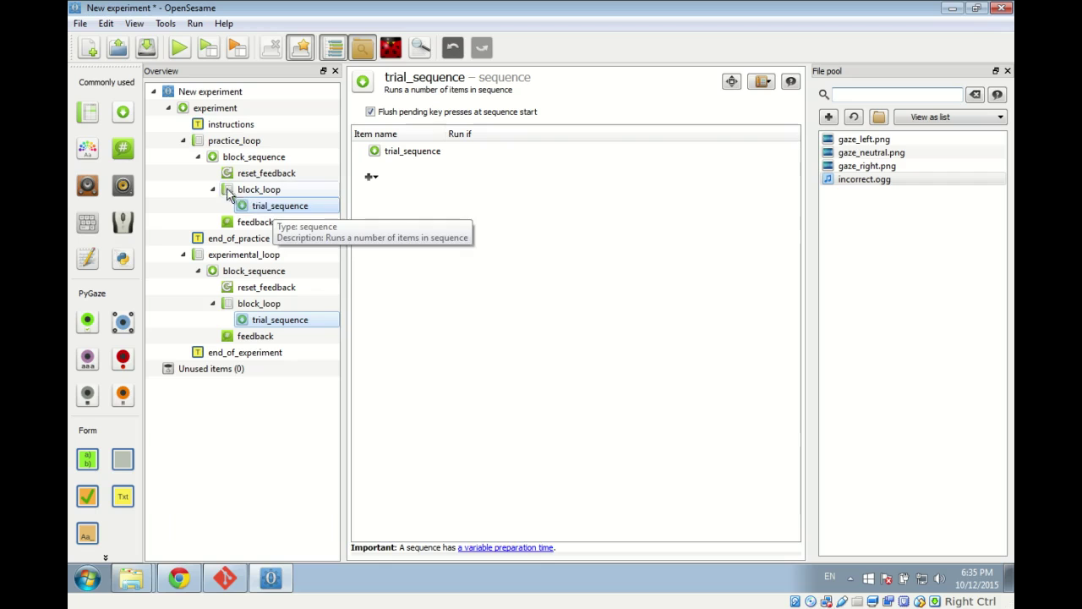
{"action": "mouse_move", "coordinate": [87, 148]}
{"action": "left_mouse_down"}
{"action": "mouse_move", "coordinate": [210, 173]}
{"action": "mouse_move", "coordinate": [419, 160]}
{"action": "left_mouse_up"}
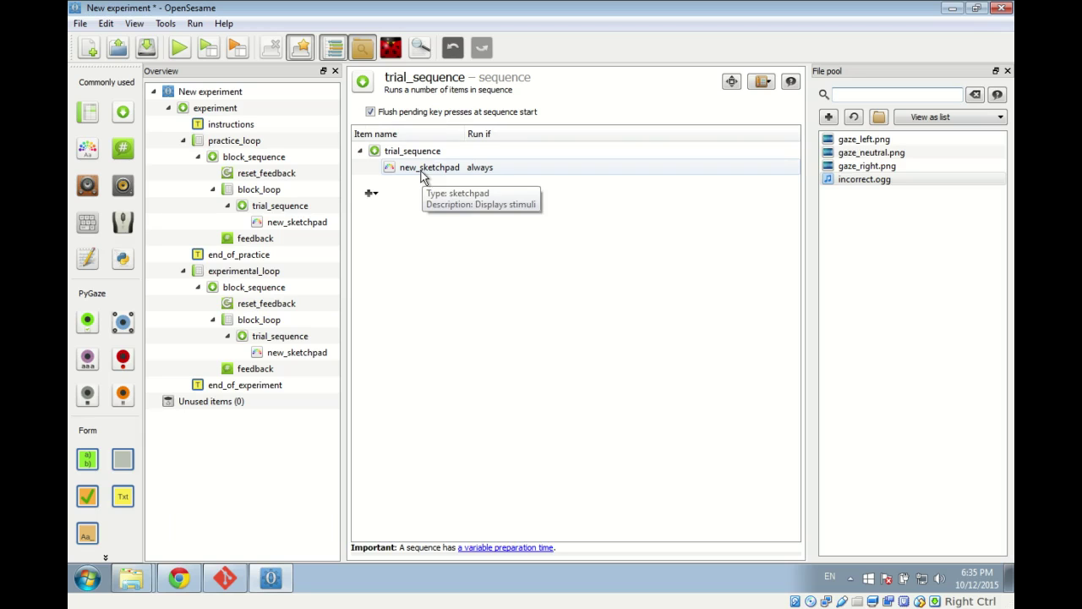
{"action": "right_click", "coordinate": [423, 173]}
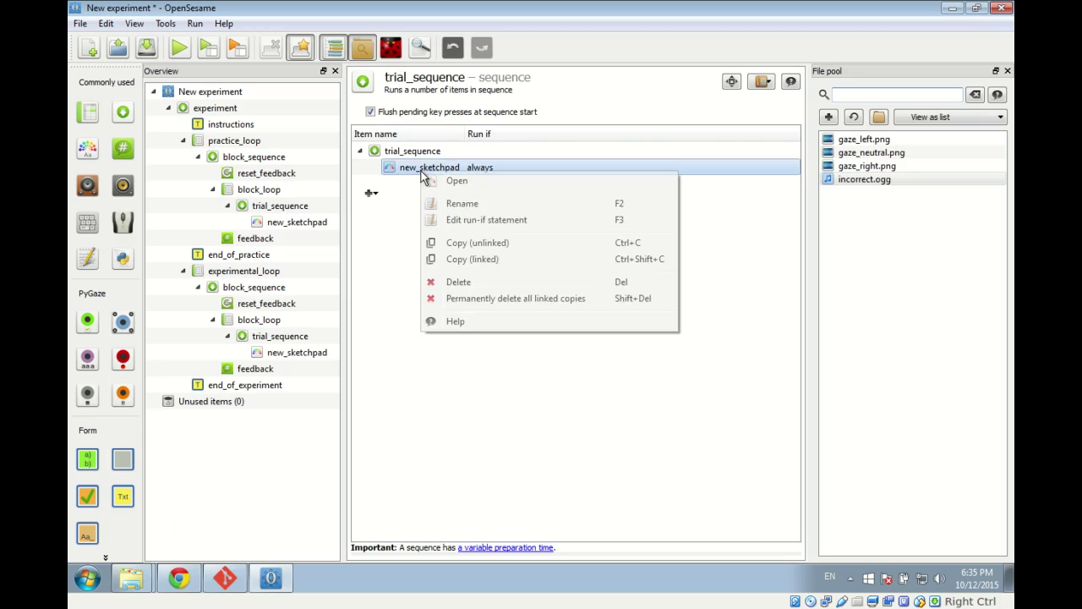
{"action": "left_click", "coordinate": [440, 205]}
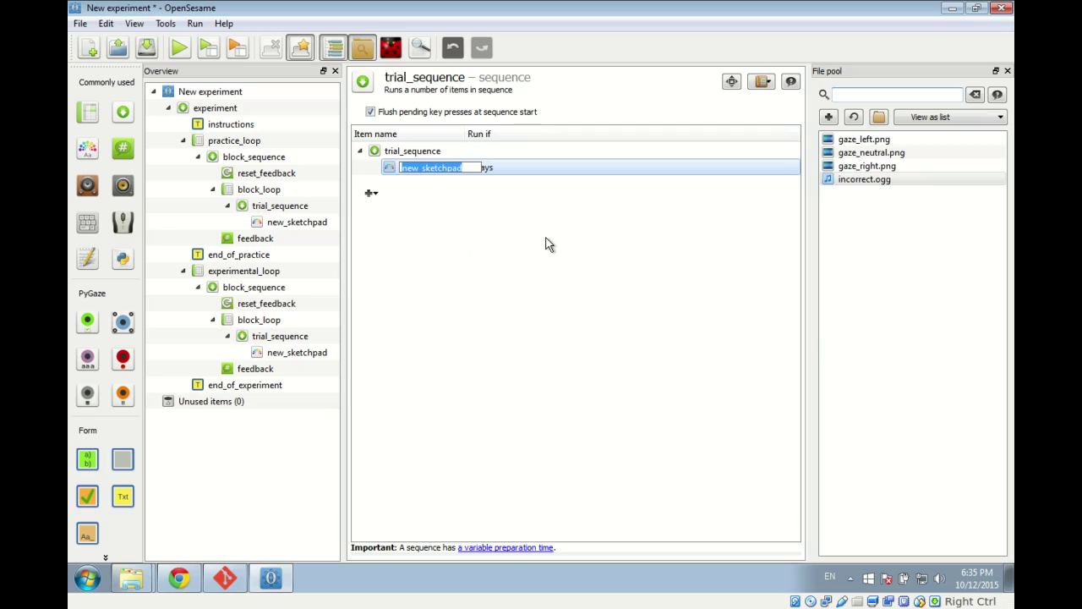
{"action": "type", "text": "fixation"}
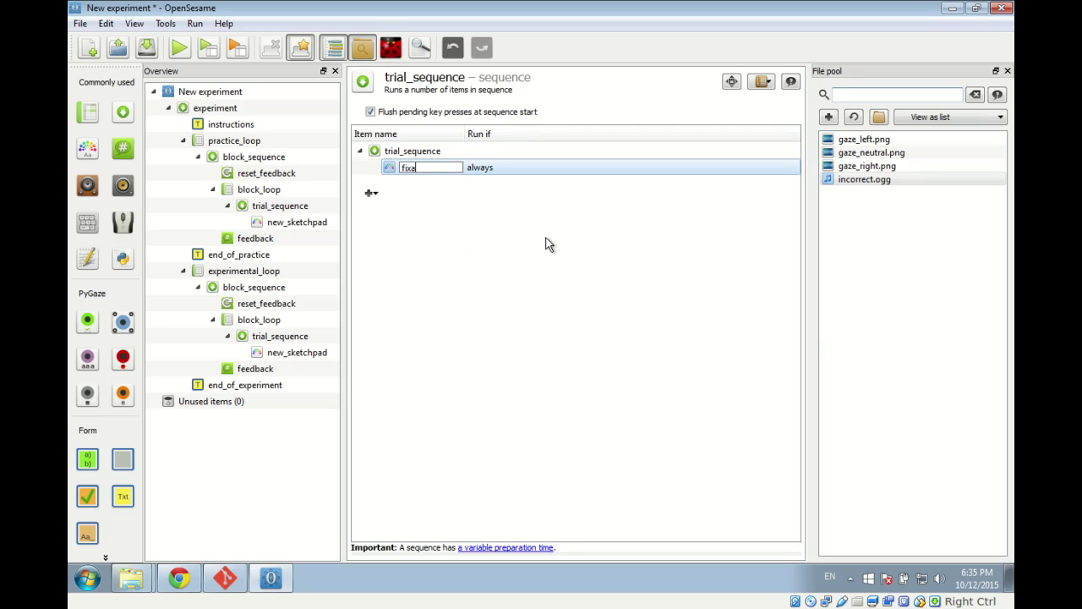
{"action": "type", "text": "tion_do"}
{"action": "key", "text": "Return"}
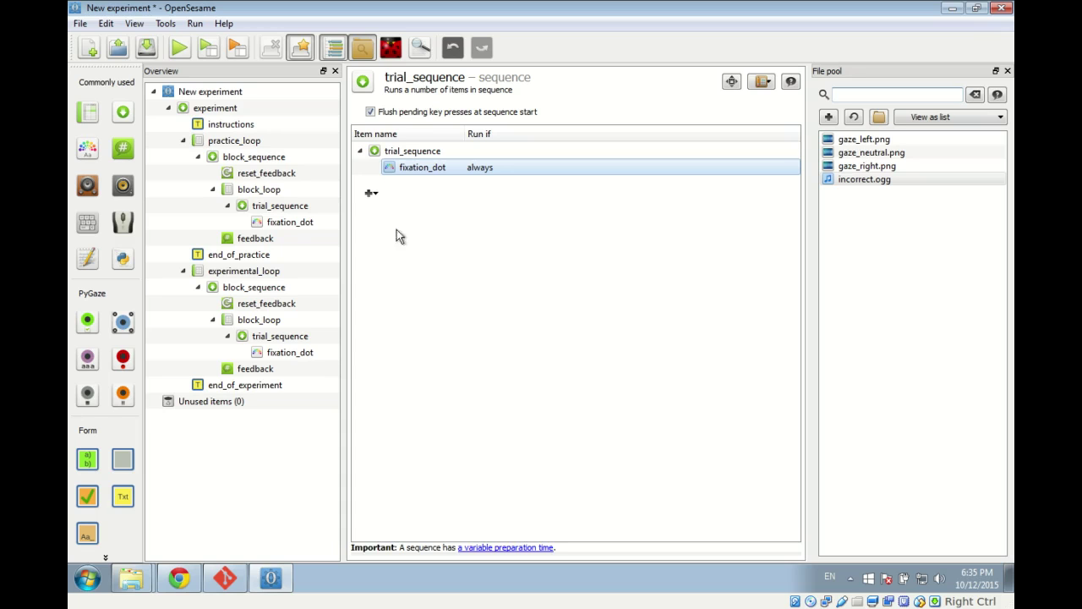
- Add a second sketchpad after fixation_dot in trial_sequence and name it neutral_gaze
{"action": "mouse_move", "coordinate": [123, 112]}
{"action": "left_mouse_down"}
{"action": "mouse_move", "coordinate": [155, 184]}
{"action": "mouse_move", "coordinate": [425, 177]}
{"action": "left_mouse_up"}
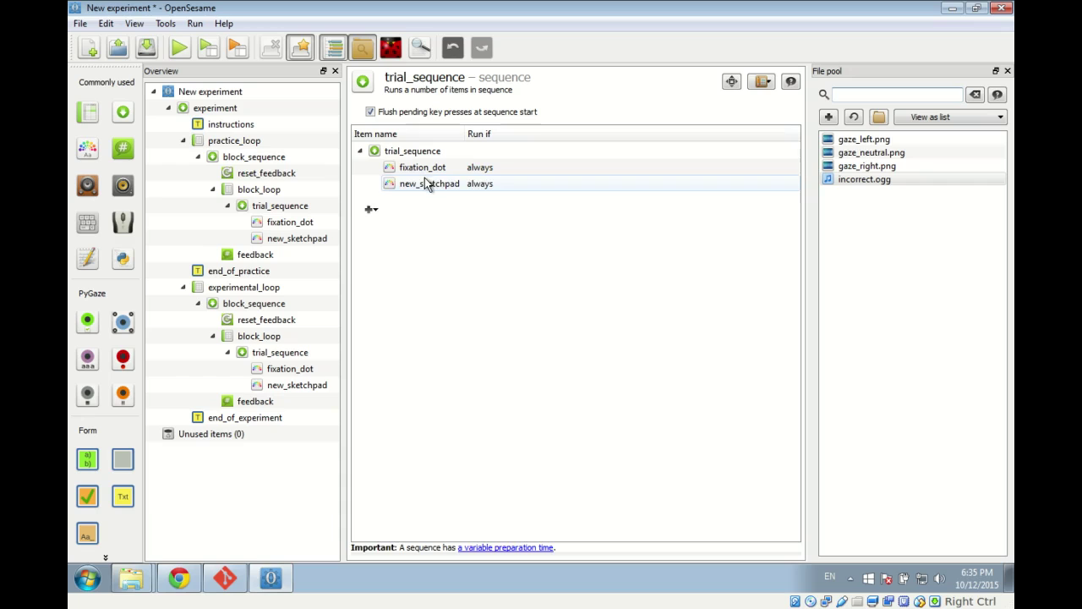
{"action": "right_click", "coordinate": [425, 180]}
{"action": "left_click", "coordinate": [433, 209]}
{"action": "type", "text": "n"}
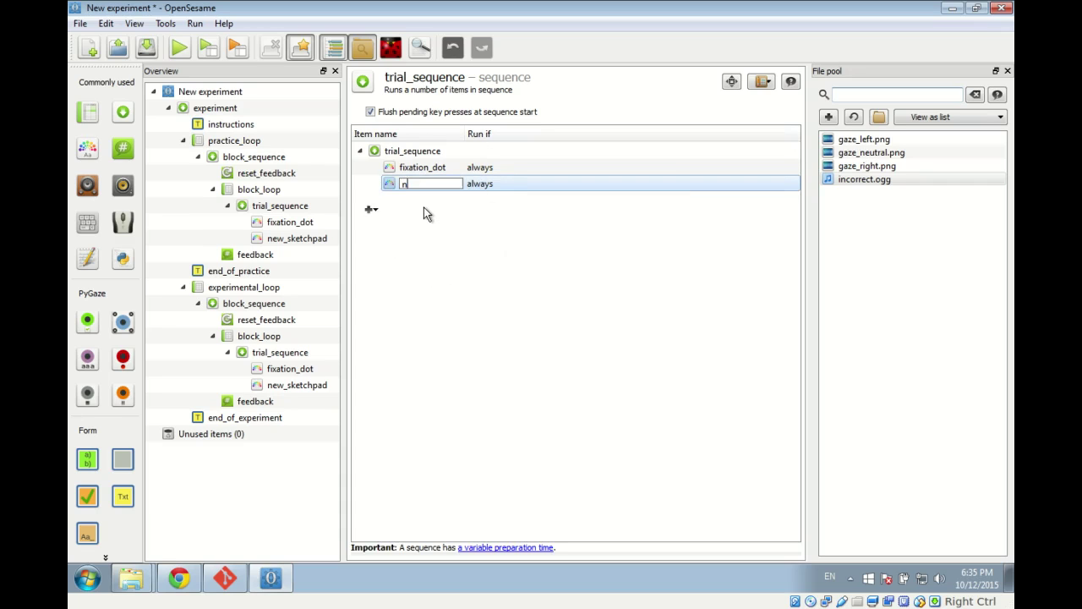
{"action": "type", "text": "eutral_gaze"}
{"action": "key", "text": "Return"}
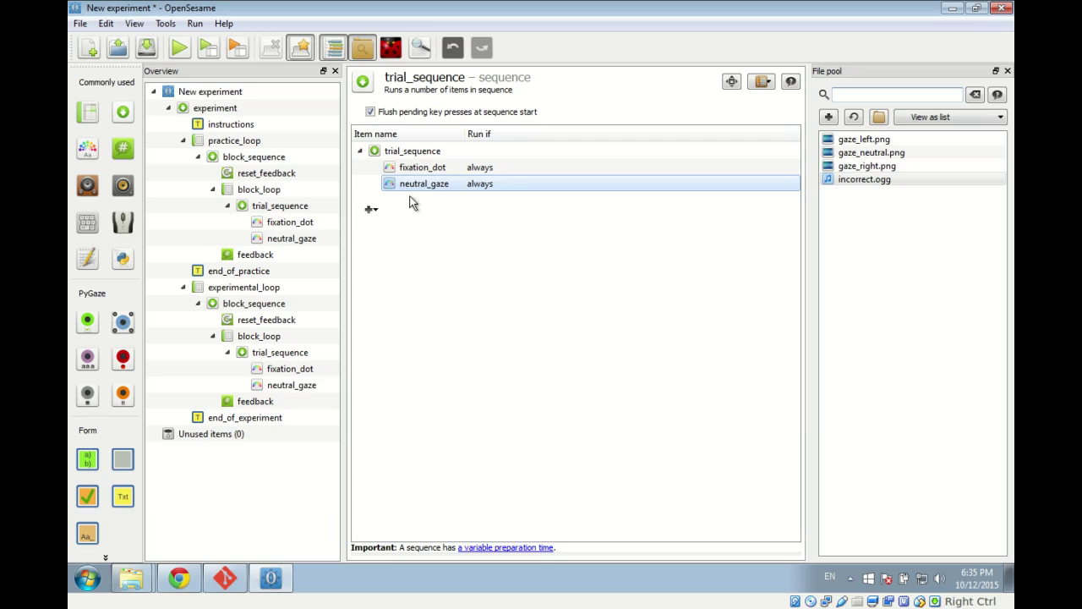
- Add a third sketchpad after neutral_gaze in trial_sequence and name it gaze_cue
{"action": "mouse_move", "coordinate": [81, 148]}
{"action": "left_mouse_down"}
{"action": "mouse_move", "coordinate": [507, 191]}
{"action": "mouse_move", "coordinate": [440, 194]}
{"action": "left_mouse_up"}
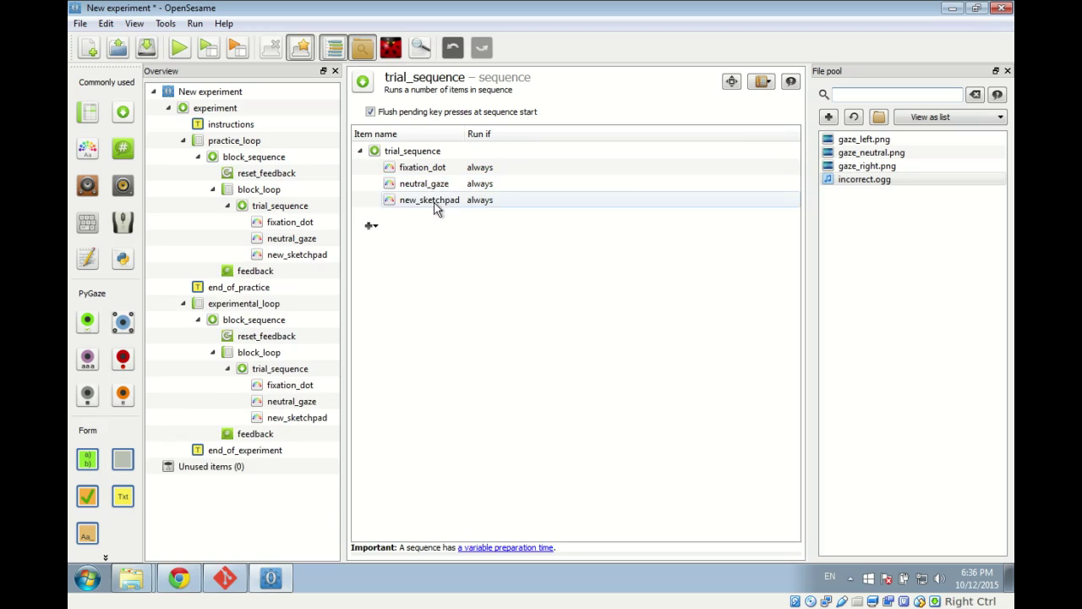
{"action": "right_click", "coordinate": [437, 207]}
{"action": "left_click", "coordinate": [461, 234]}
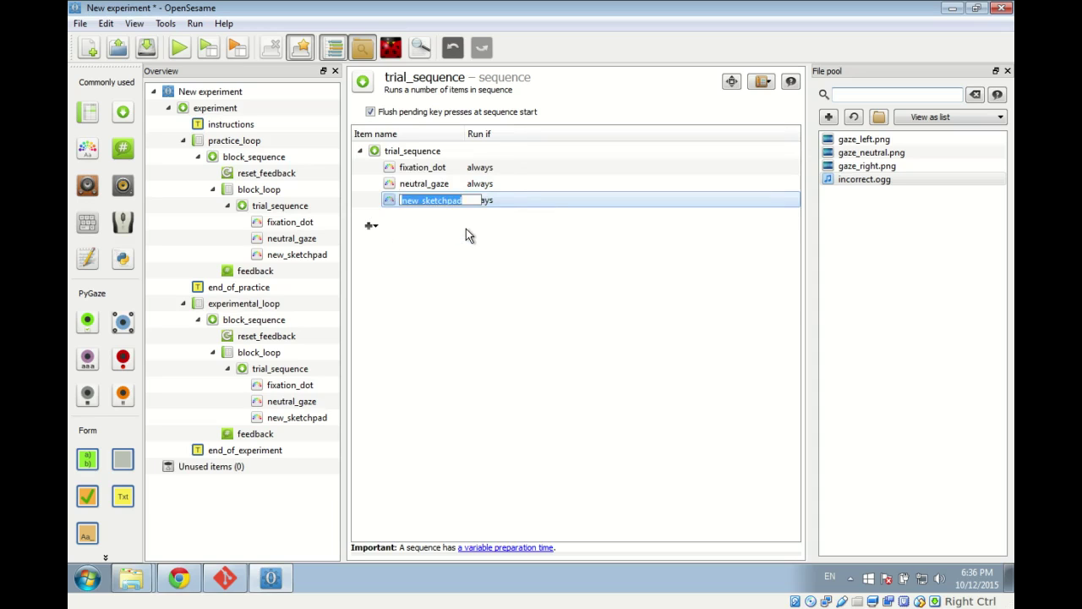
{"action": "type", "text": "gaze"}
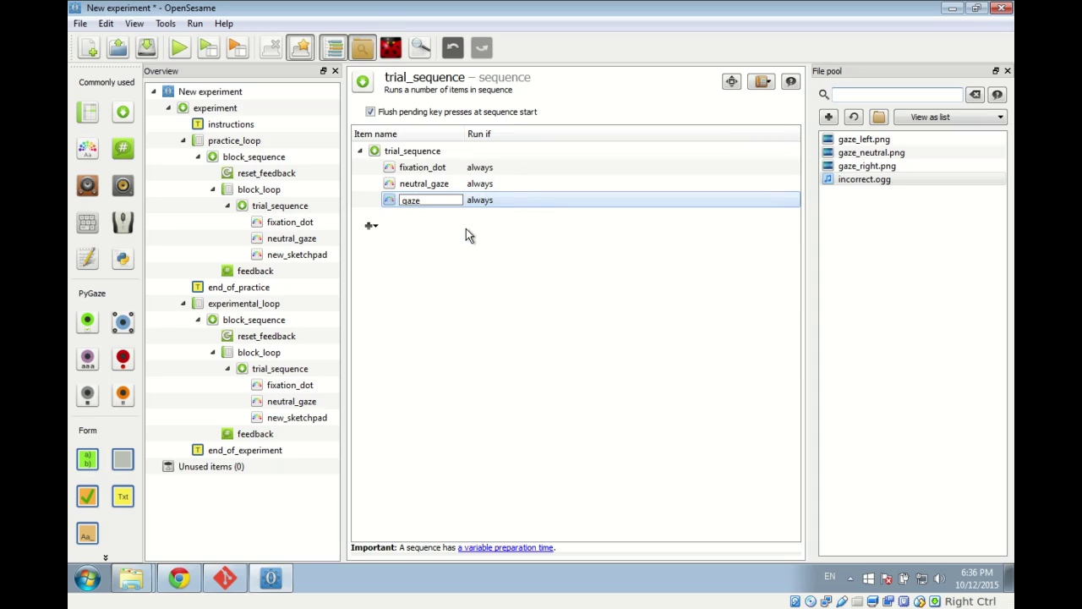
{"action": "type", "text": "_cue"}
{"action": "key", "text": "Return"}
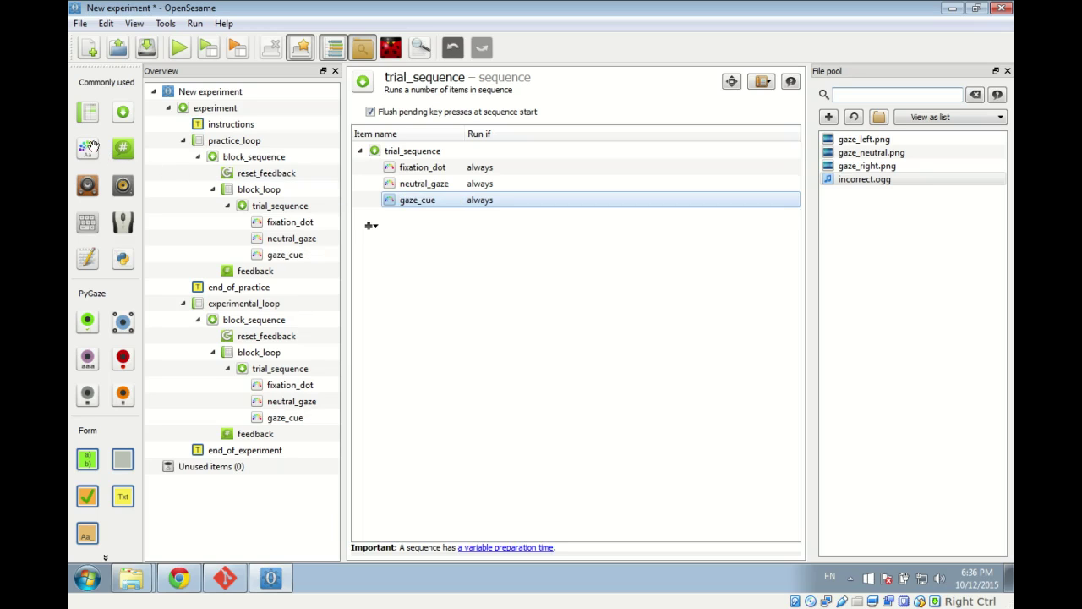
- Add a fourth sketchpad after gaze_cue in trial_sequence and name it target
{"action": "mouse_move", "coordinate": [89, 146]}
{"action": "left_mouse_down"}
{"action": "mouse_move", "coordinate": [157, 173]}
{"action": "mouse_move", "coordinate": [423, 213]}
{"action": "left_mouse_up"}
{"action": "right_click", "coordinate": [423, 213]}
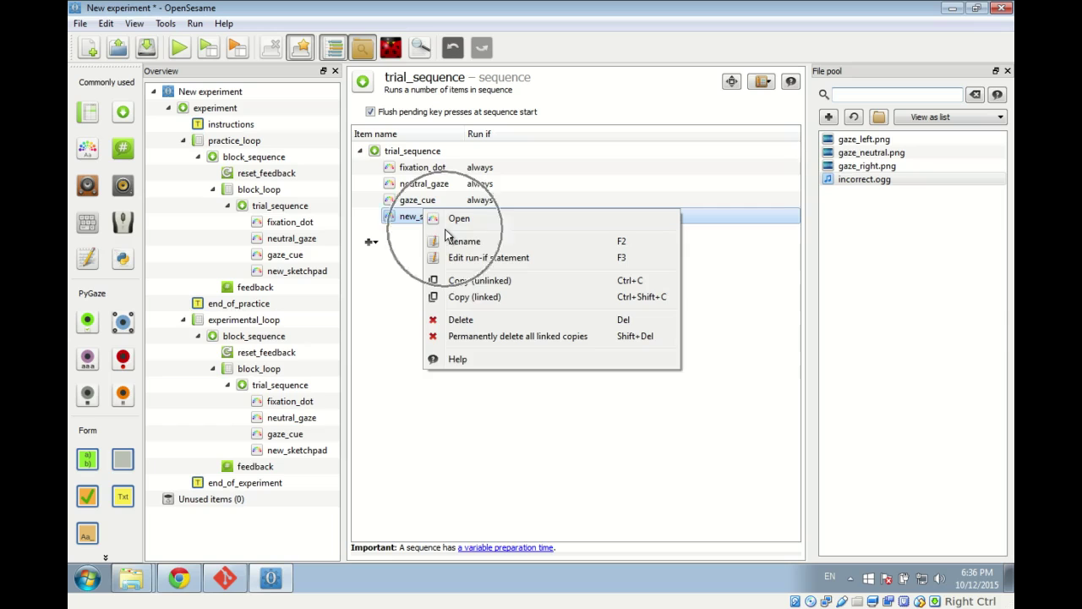
{"action": "left_click", "coordinate": [455, 244]}
{"action": "type", "text": "t"}
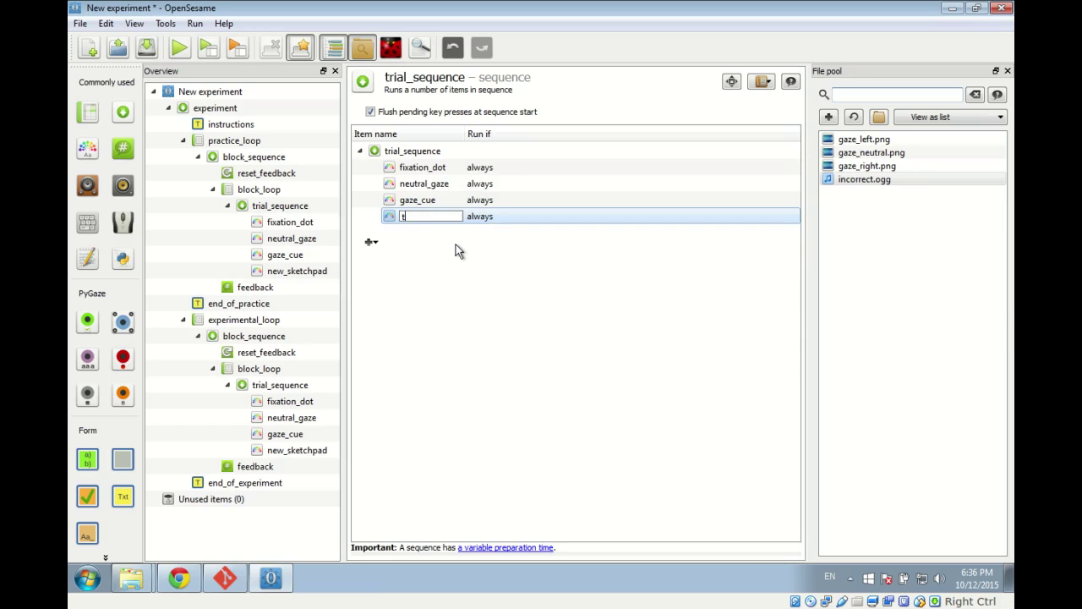
{"action": "type", "text": "arget"}
{"action": "key", "text": "Return"}
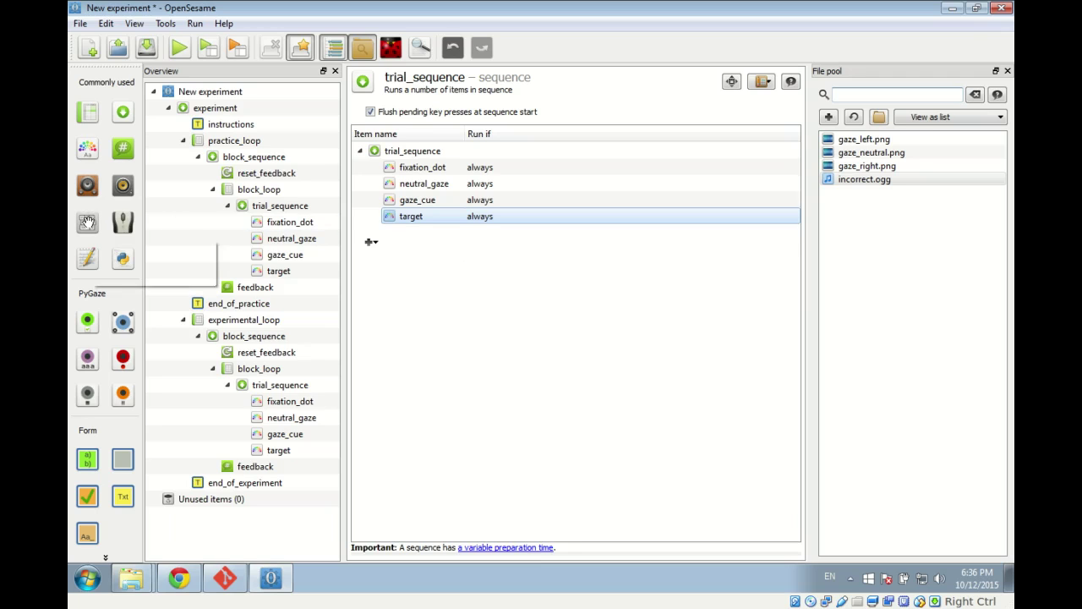
- Add a keyboard response item after target in trial_sequence and name it keyboard_response
{"action": "left_click_drag", "start_coordinate": [87, 222], "coordinate": [409, 224]}
{"action": "right_click", "coordinate": [429, 230]}
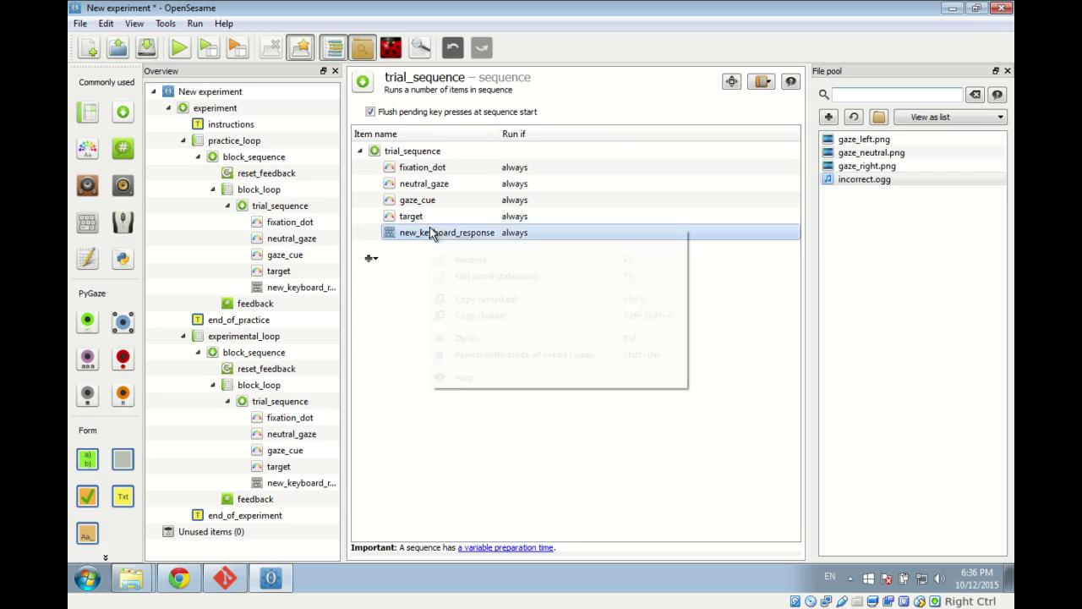
{"action": "left_click", "coordinate": [453, 263]}
{"action": "key", "text": "Home"}
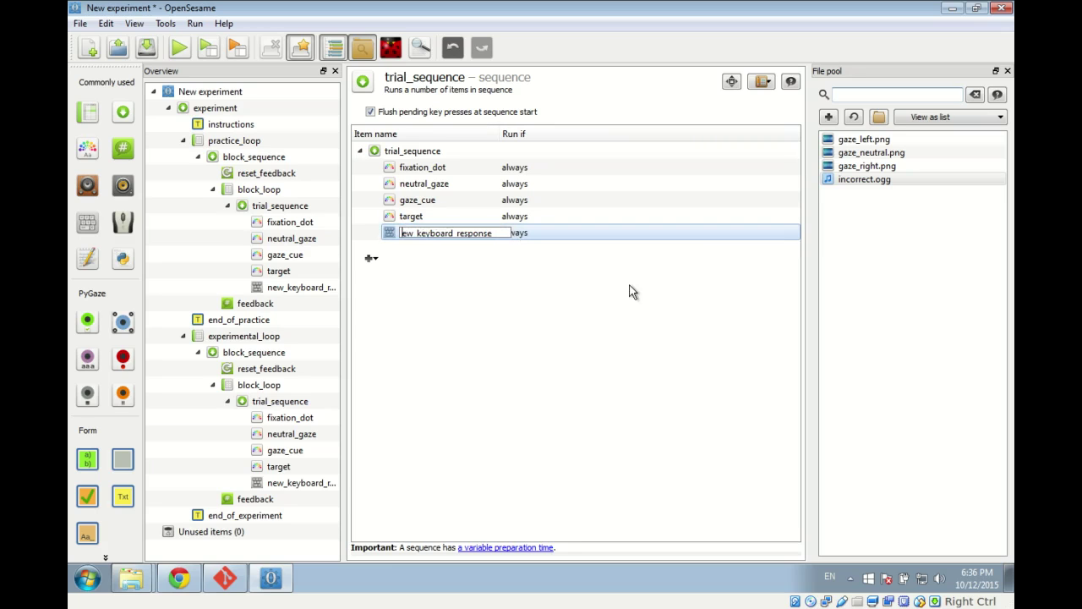
{"action": "key", "text": "Delete"}
{"action": "key", "text": "Delete"}
{"action": "key", "text": "Delete"}
{"action": "key", "text": "Delete"}
{"action": "key", "text": "Return"}
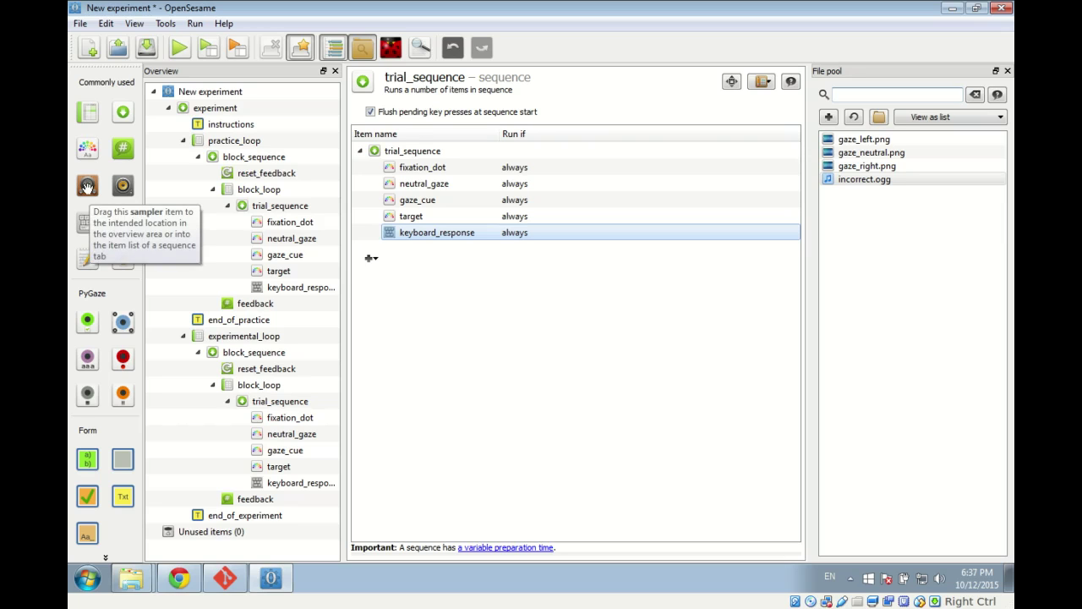
- Add a sampler item after keyboard_response in trial_sequence and name it incorrect_sound
{"action": "left_click_drag", "start_coordinate": [87, 186], "coordinate": [455, 241]}
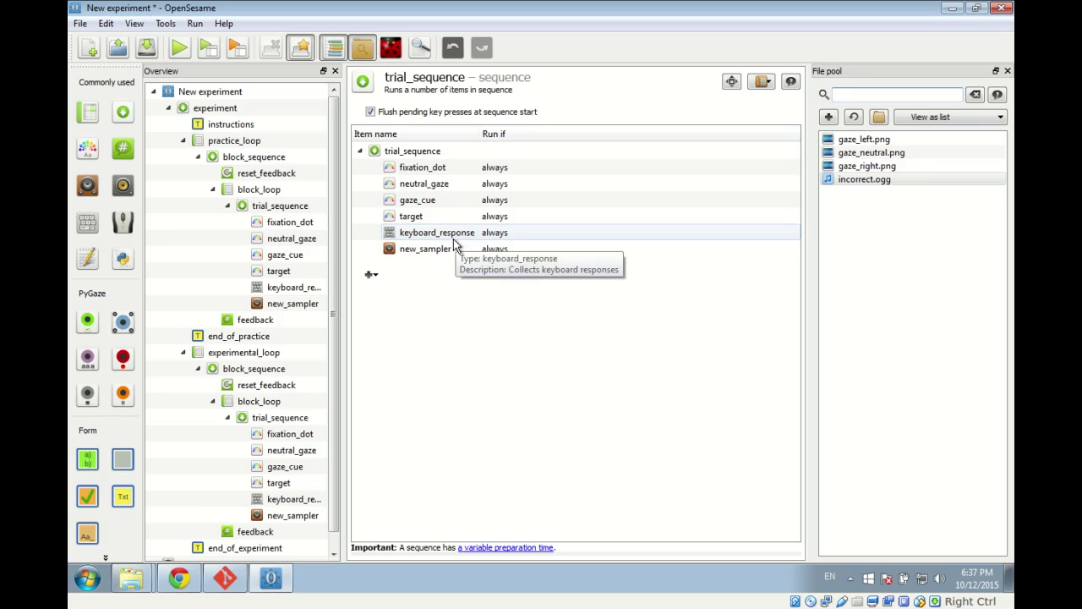
{"action": "right_click", "coordinate": [432, 249]}
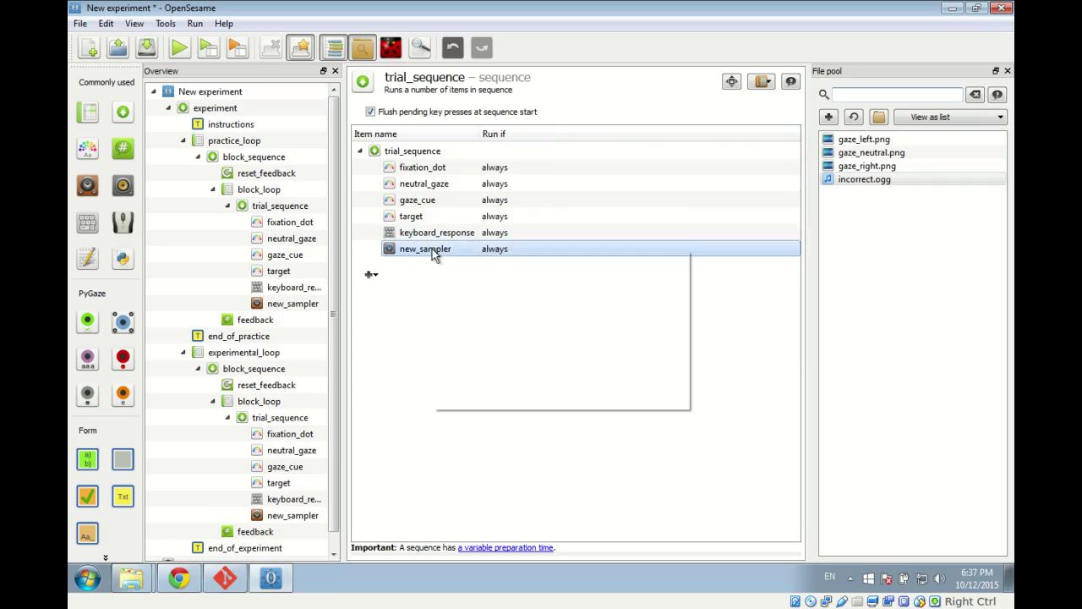
{"action": "left_click", "coordinate": [459, 282]}
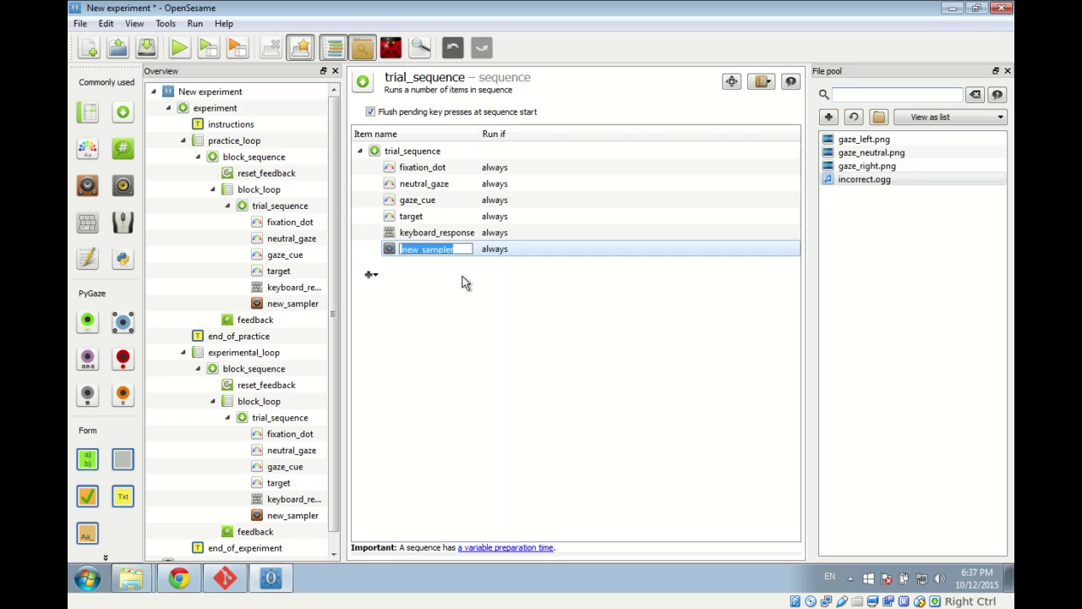
{"action": "type", "text": "incorrect"}
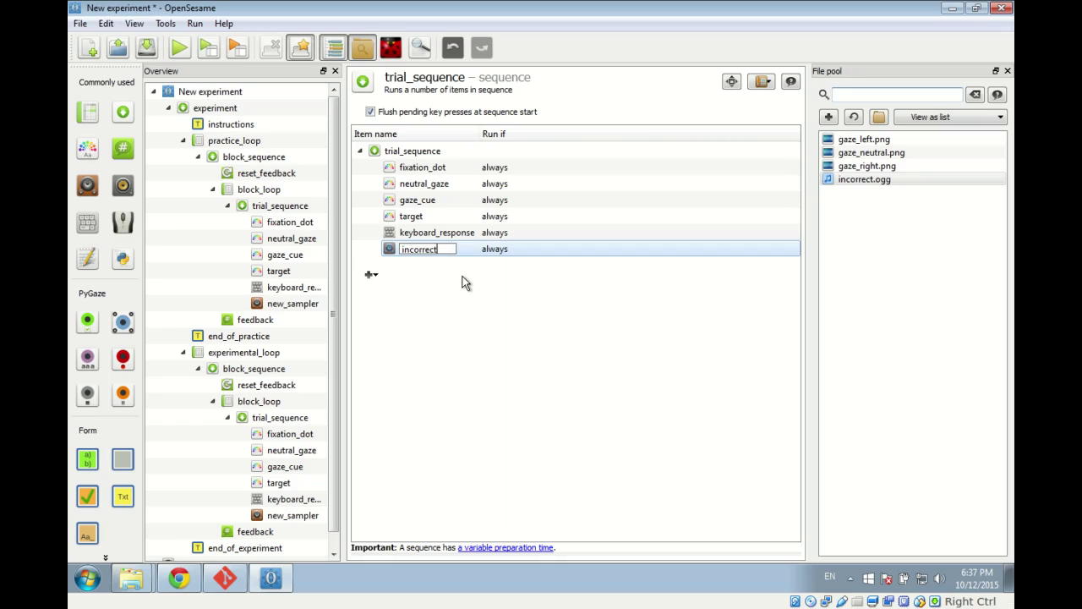
{"action": "type", "text": " sound"}
{"action": "key", "text": "Return"}
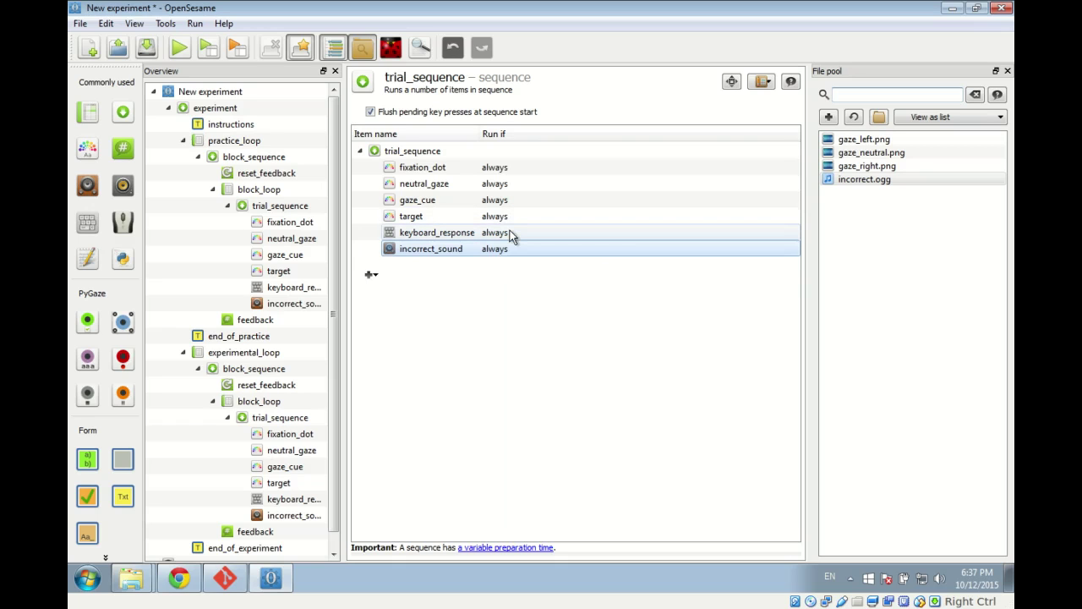
- Set the run-if statement of incorrect_sound in trial_sequence to [correct] = 1
{"action": "left_click", "coordinate": [504, 168]}
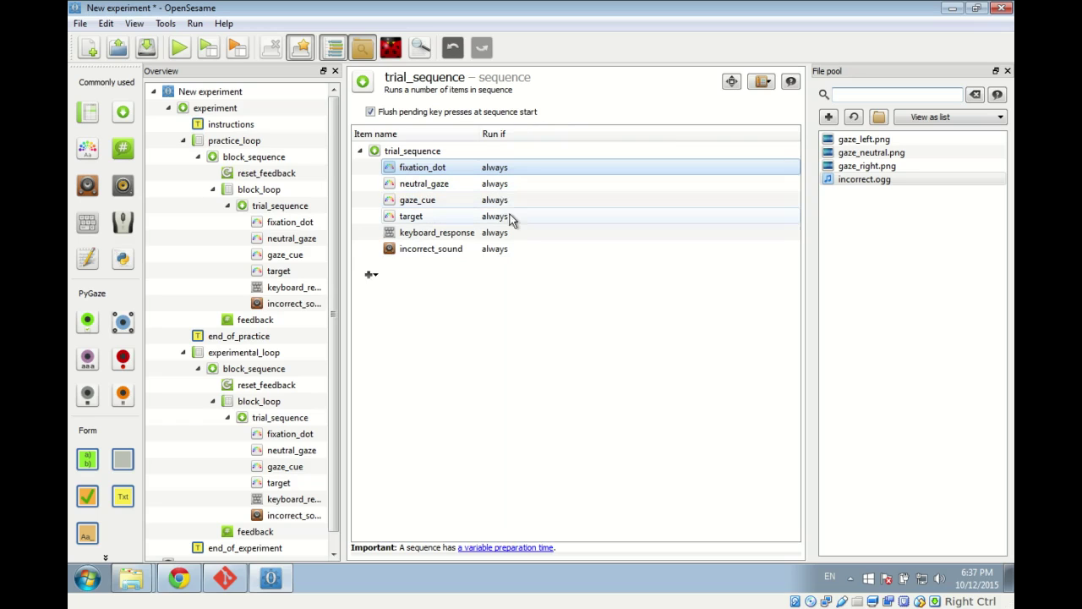
{"action": "right_click", "coordinate": [500, 258]}
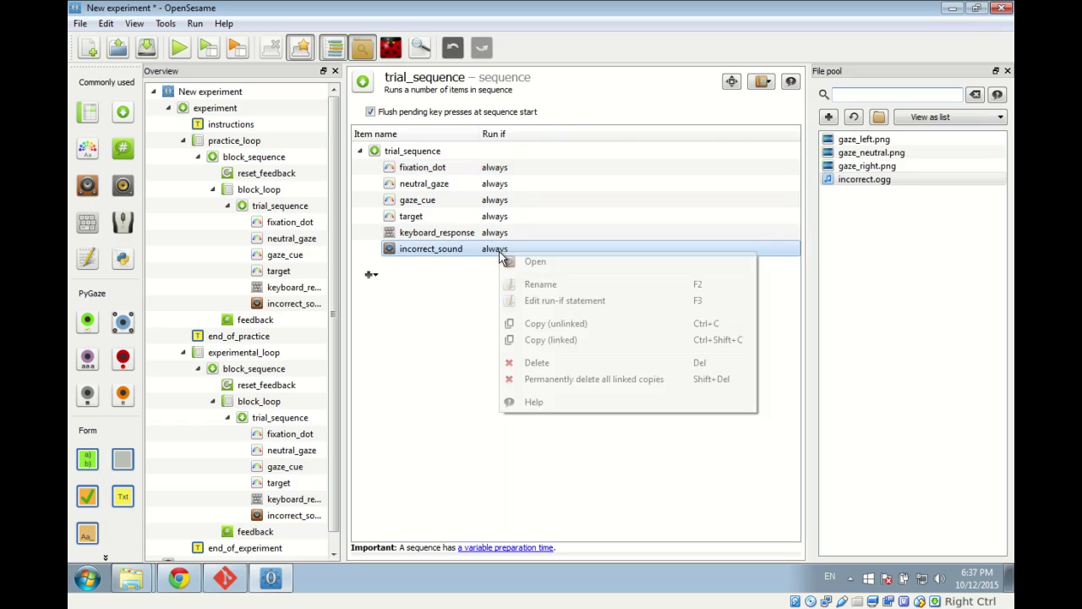
{"action": "left_click", "coordinate": [545, 301]}
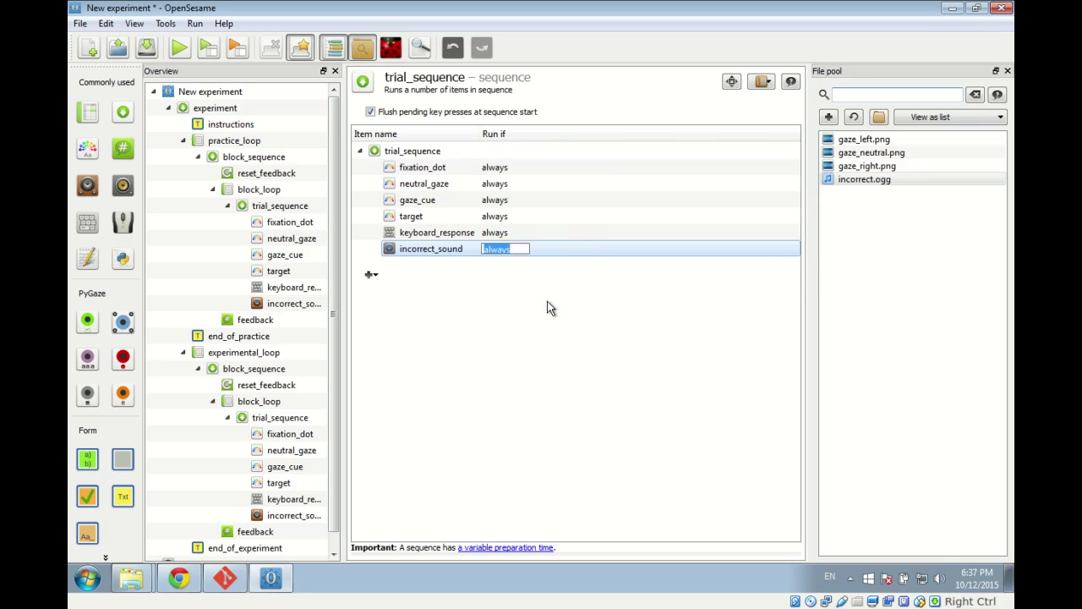
{"action": "type", "text": "[correct] = 1"}
{"action": "key", "text": "Return"}
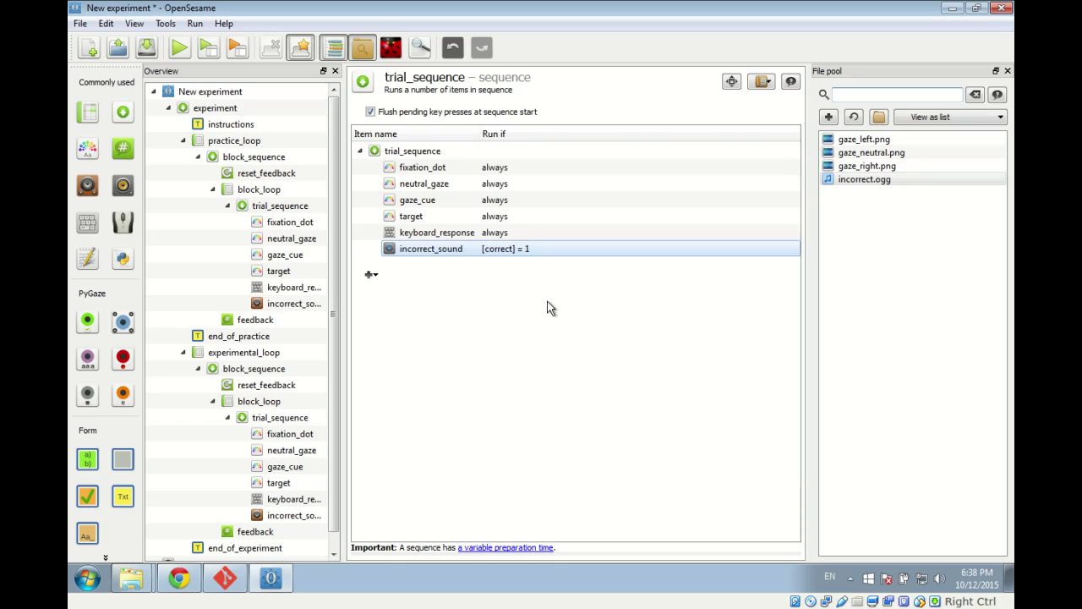
- Change the run-if statement of incorrect_sound in trial_sequence to [correct] = 0
{"action": "right_click", "coordinate": [535, 248]}
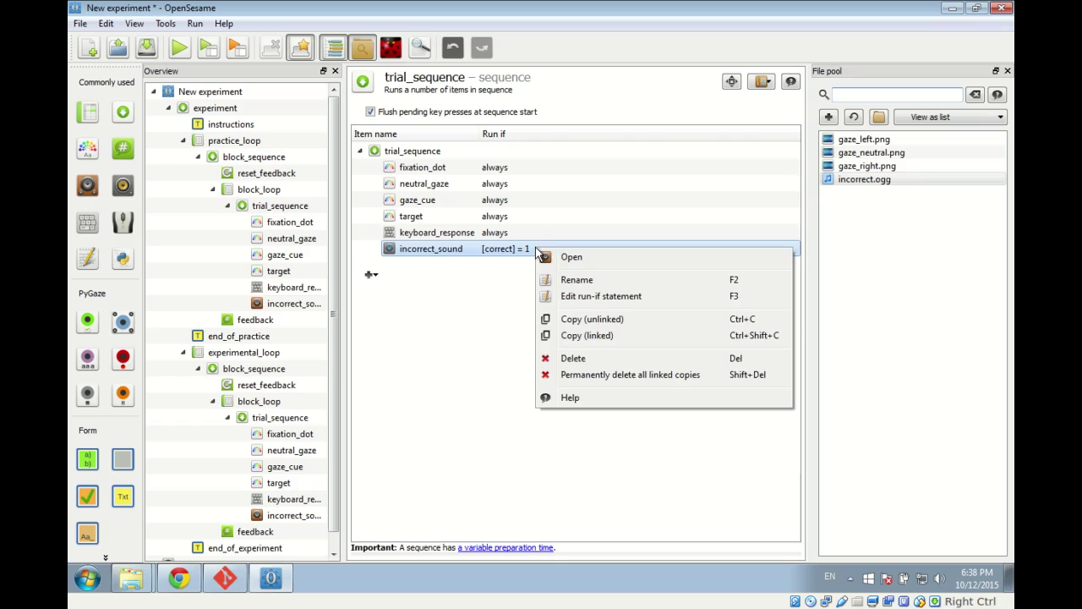
{"action": "left_click", "coordinate": [575, 296]}
{"action": "key", "text": "End"}
{"action": "key", "text": "BackSpace"}
{"action": "type", "text": "0"}
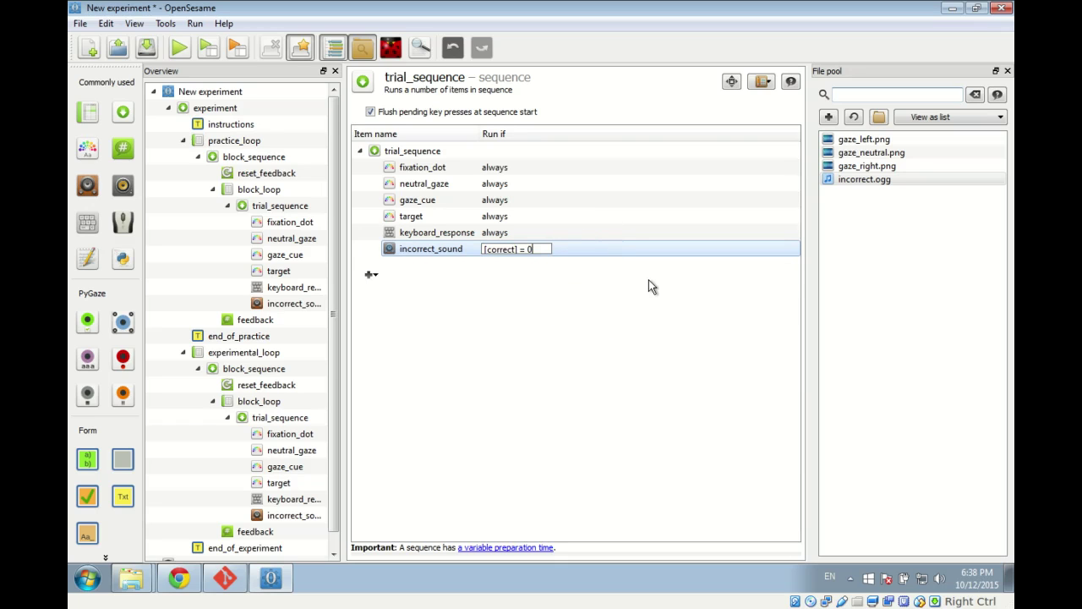
{"action": "key", "text": "Return"}
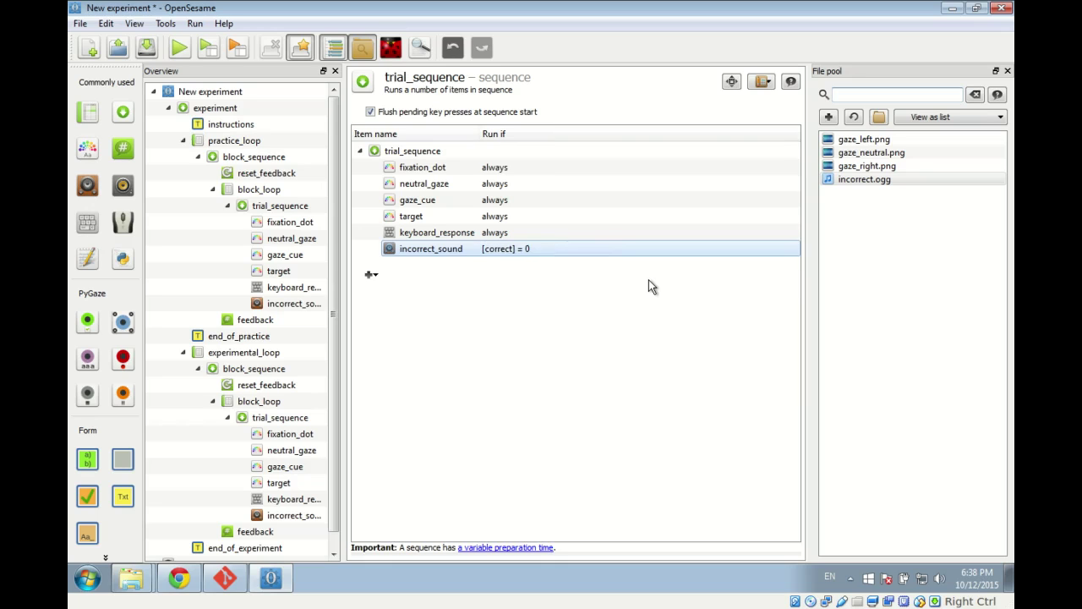
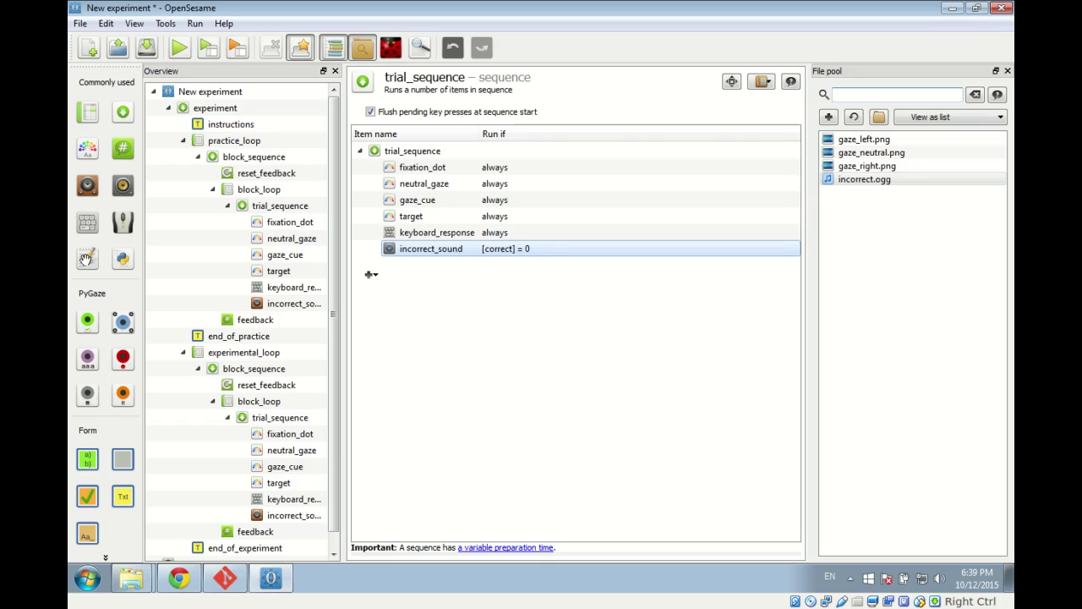
- Add a logger item after incorrect_sound in trial_sequence and name it logger
{"action": "left_click_drag", "start_coordinate": [83, 260], "coordinate": [417, 261]}
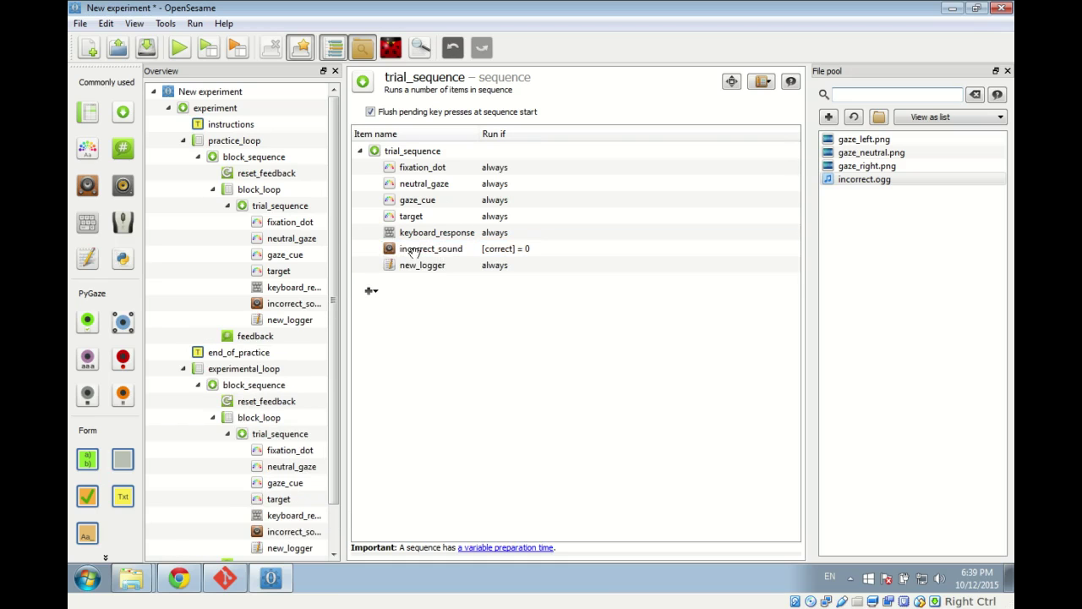
{"action": "right_click", "coordinate": [419, 265]}
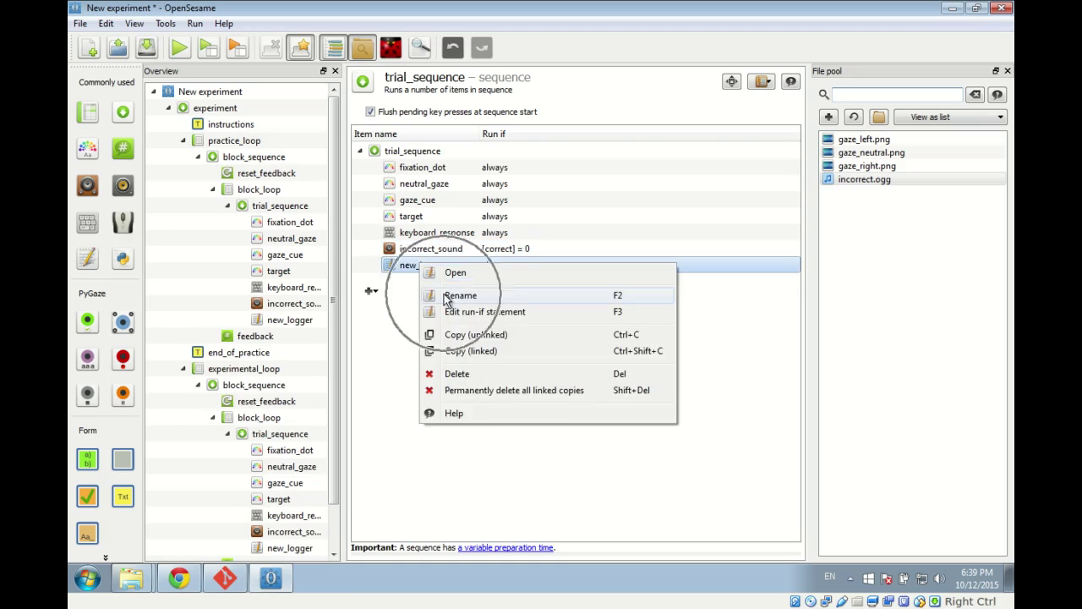
{"action": "left_click", "coordinate": [457, 295]}
{"action": "key", "text": "Home"}
{"action": "key", "text": "Delete"}
{"action": "key", "text": "Delete"}
{"action": "key", "text": "Delete"}
{"action": "key", "text": "Delete"}
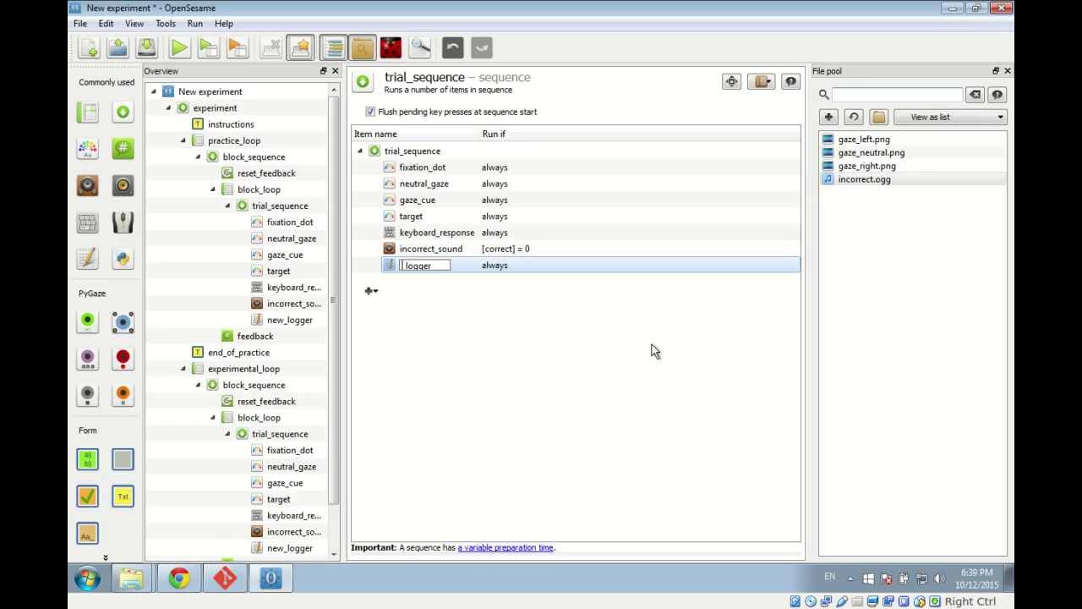
{"action": "key", "text": "Return"}
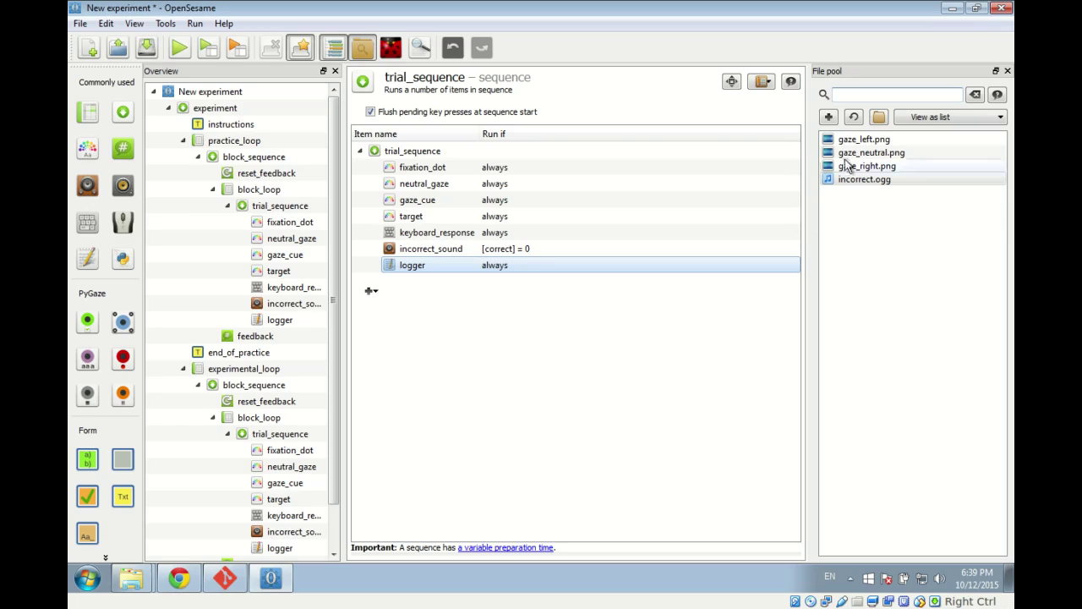
- Close the file pool and open the fixation_dot sketchpad of trial_sequence
{"action": "left_click", "coordinate": [1007, 72]}
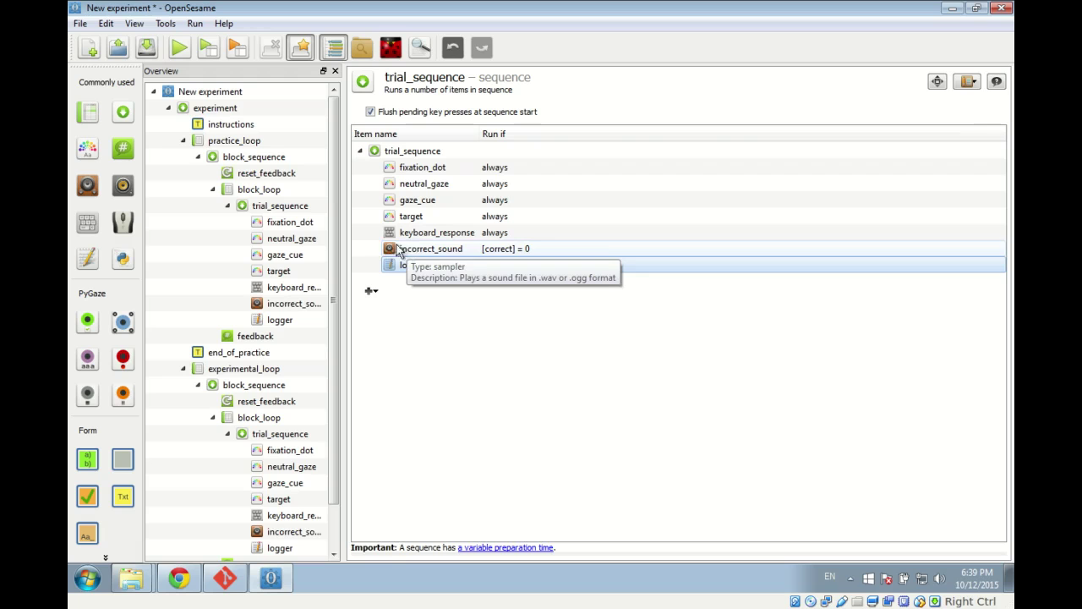
{"action": "left_click", "coordinate": [290, 222]}
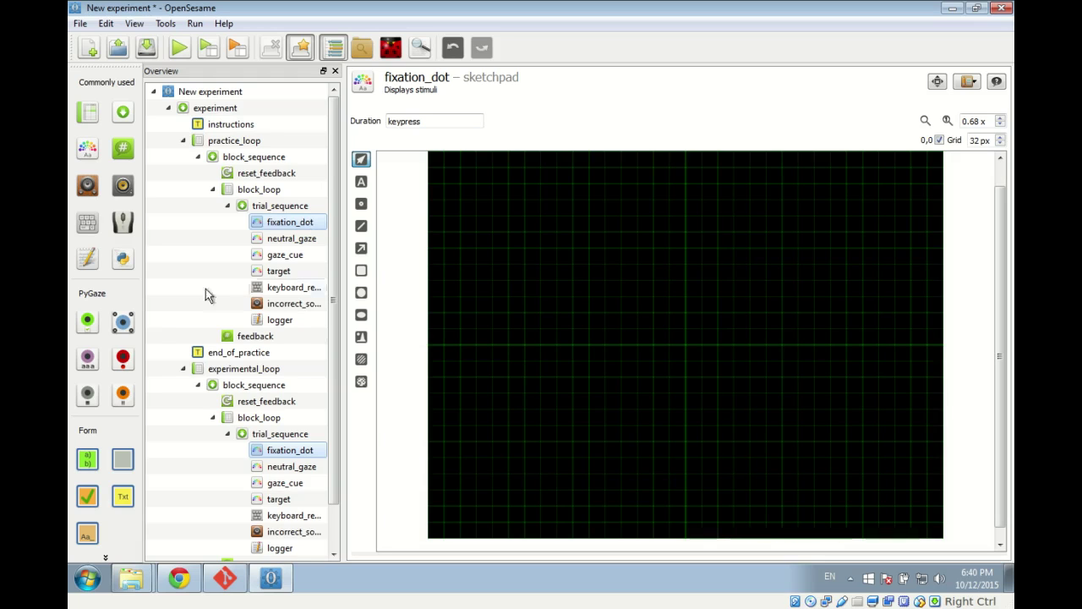
- Switch to Chrome, view the gaze_neutral.png image linked in the tutorial, and return to OpenSesame
{"action": "left_click", "coordinate": [180, 579]}
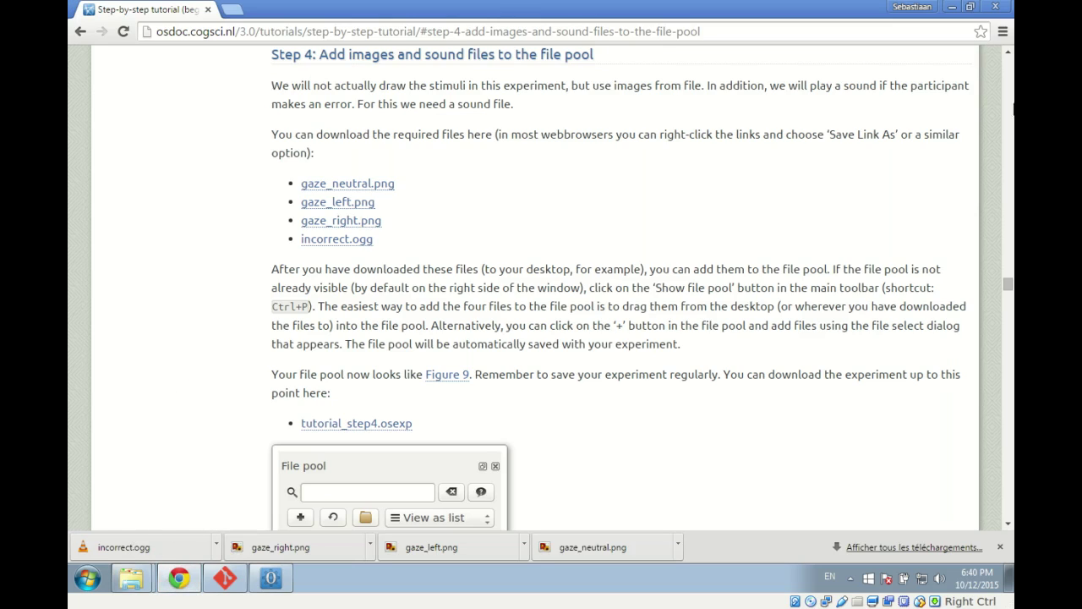
{"action": "left_click", "coordinate": [346, 189]}
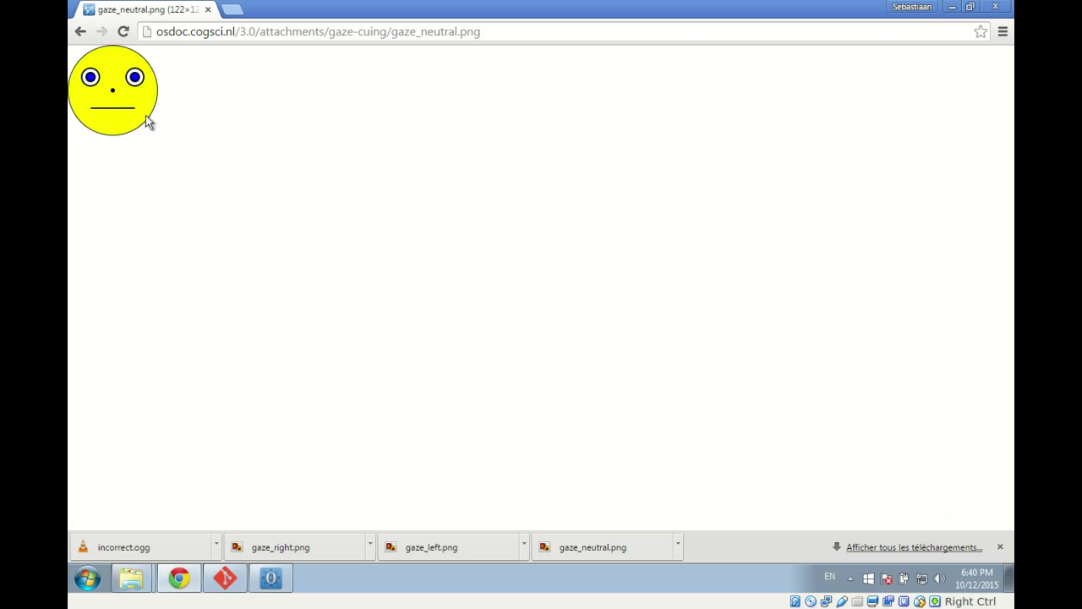
{"action": "left_click", "coordinate": [82, 32]}
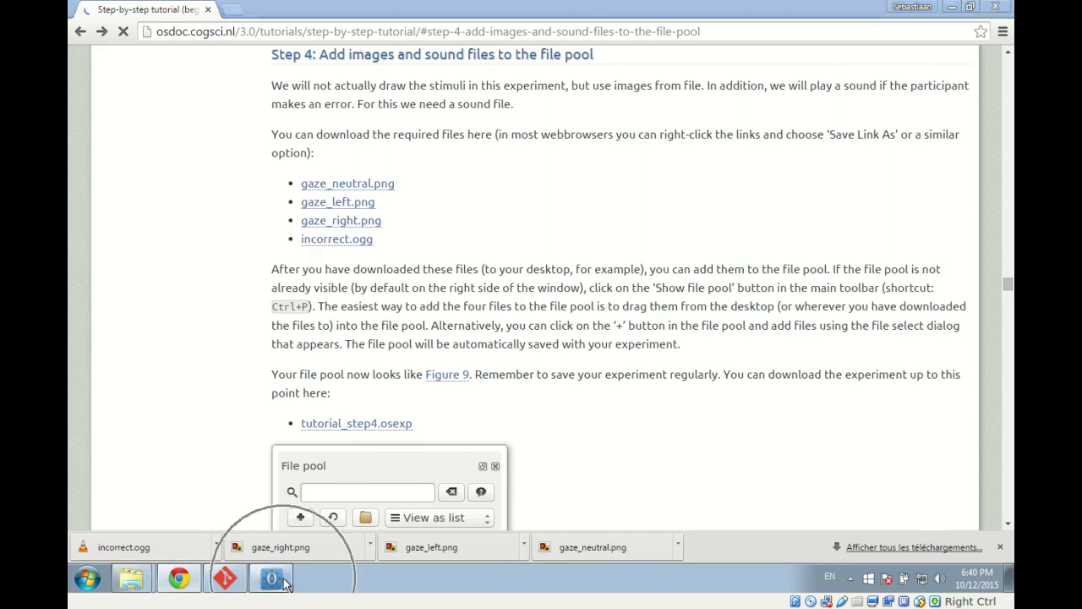
{"action": "left_click", "coordinate": [271, 578]}
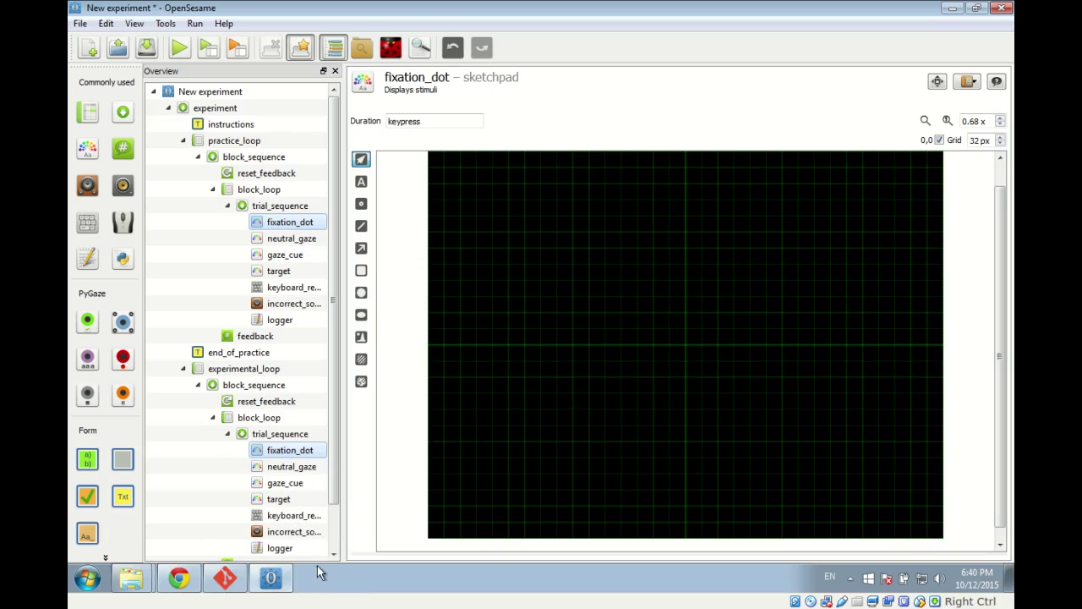
- Open the general properties of the experiment and set its title to Video tutorial
{"action": "left_click", "coordinate": [203, 93]}
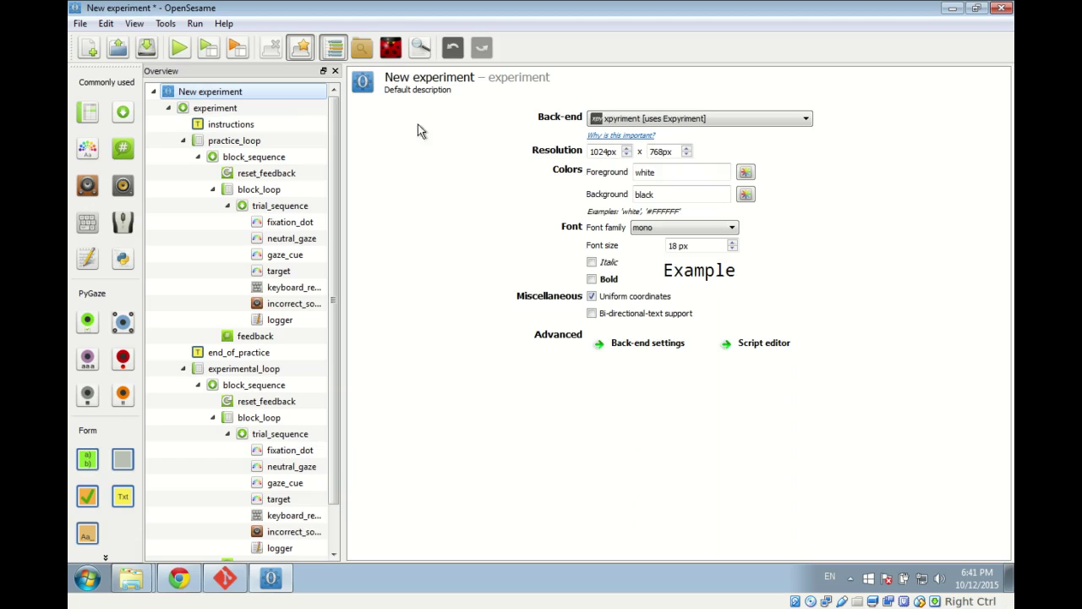
{"action": "left_click", "coordinate": [427, 77]}
{"action": "type", "text": "Video "}
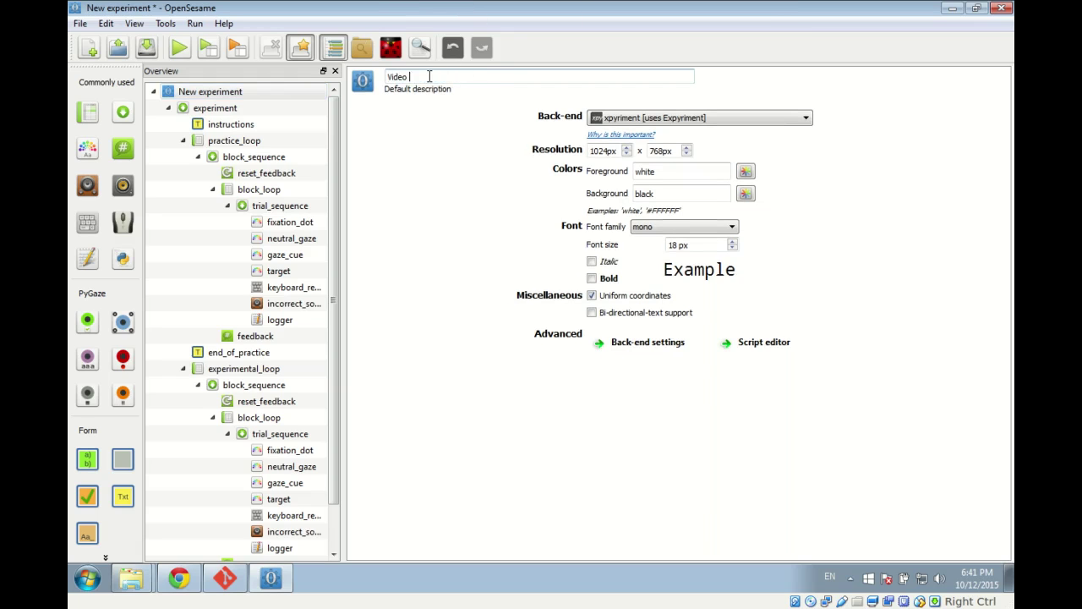
{"action": "type", "text": "tutorial"}
{"action": "key", "text": "Return"}
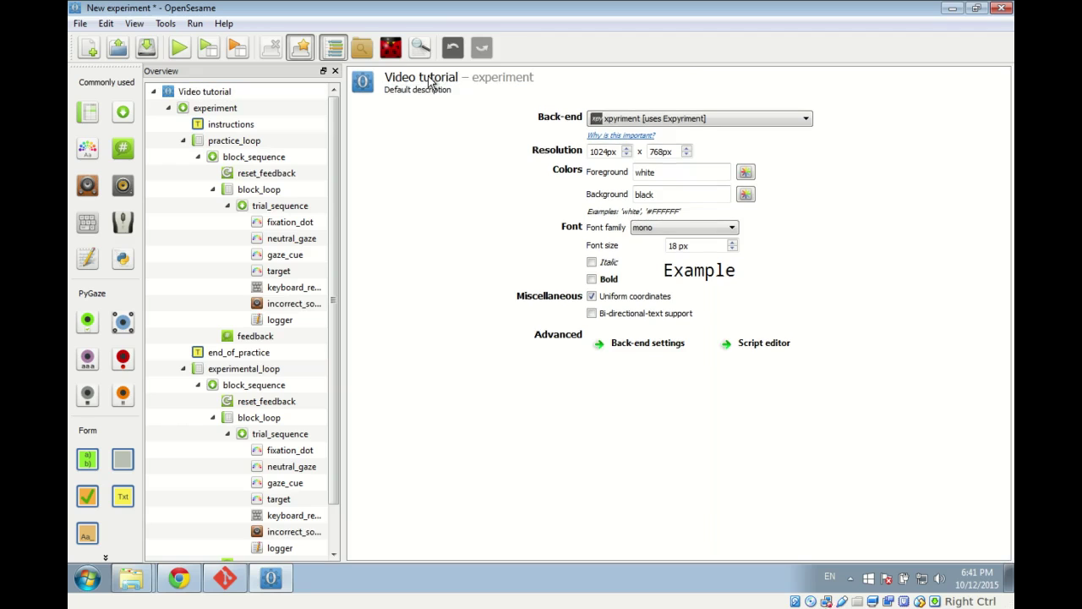
- Set the description of the experiment to "Gaze-cuing experiment"
{"action": "left_click", "coordinate": [492, 91]}
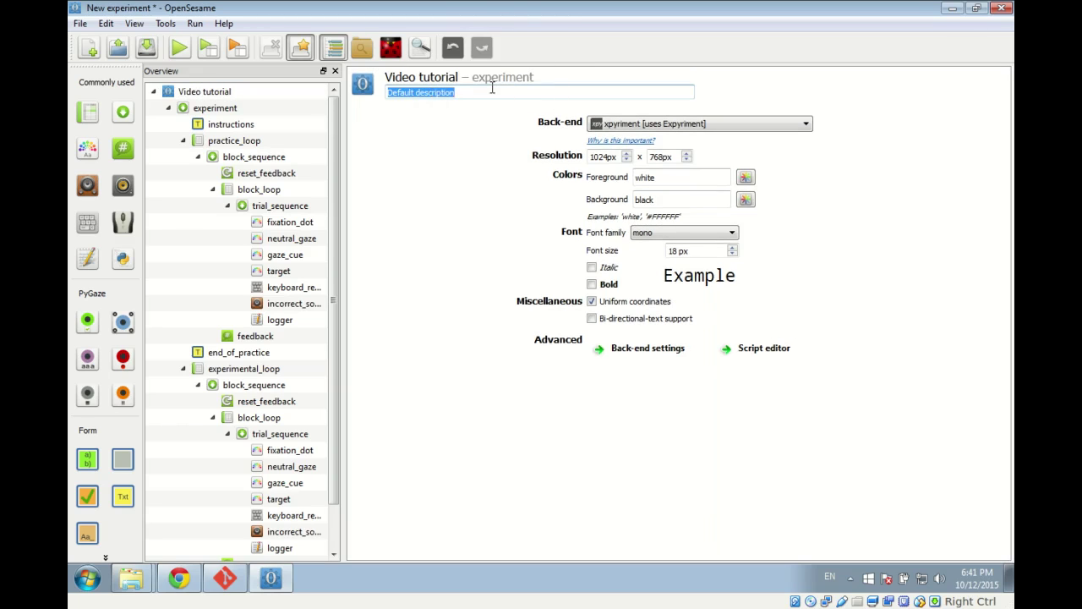
{"action": "type", "text": "Eye"}
{"action": "key", "text": "BackSpace"}
{"action": "key", "text": "BackSpace"}
{"action": "key", "text": "BackSpace"}
{"action": "type", "text": "Ga"}
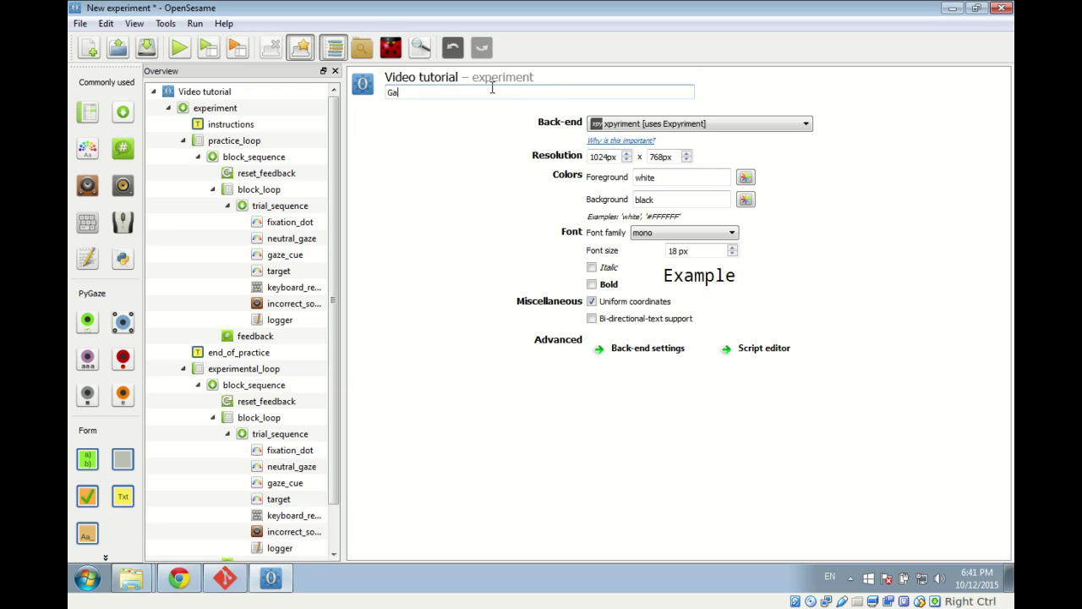
{"action": "type", "text": "ze-cuing experiment"}
{"action": "key", "text": "Return"}
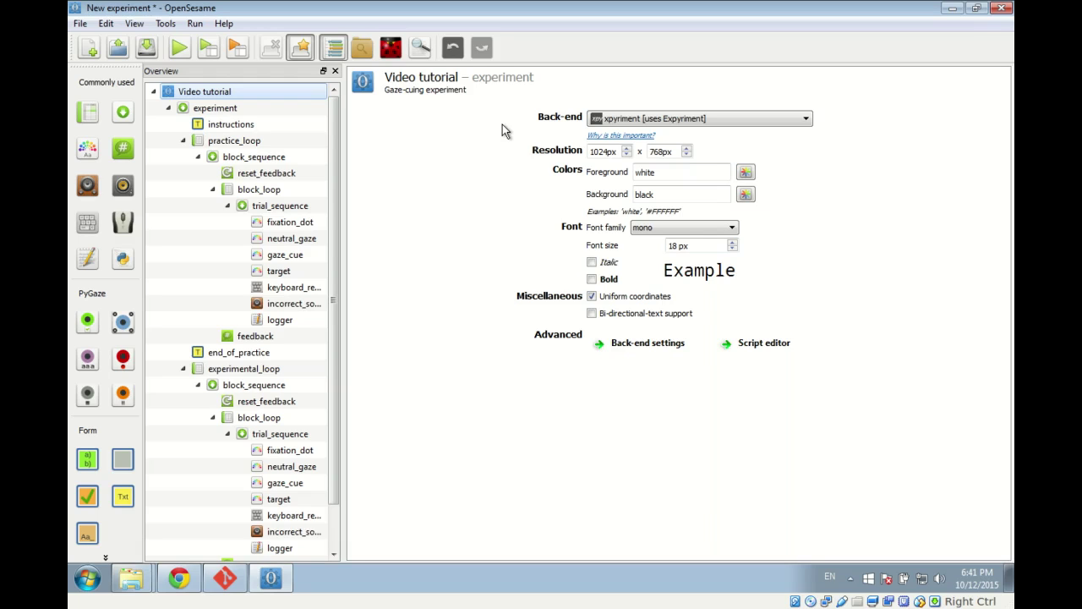
- Set the experiment's back-end to legacy [uses PyGame, maximum stability]
{"action": "left_click", "coordinate": [605, 125]}
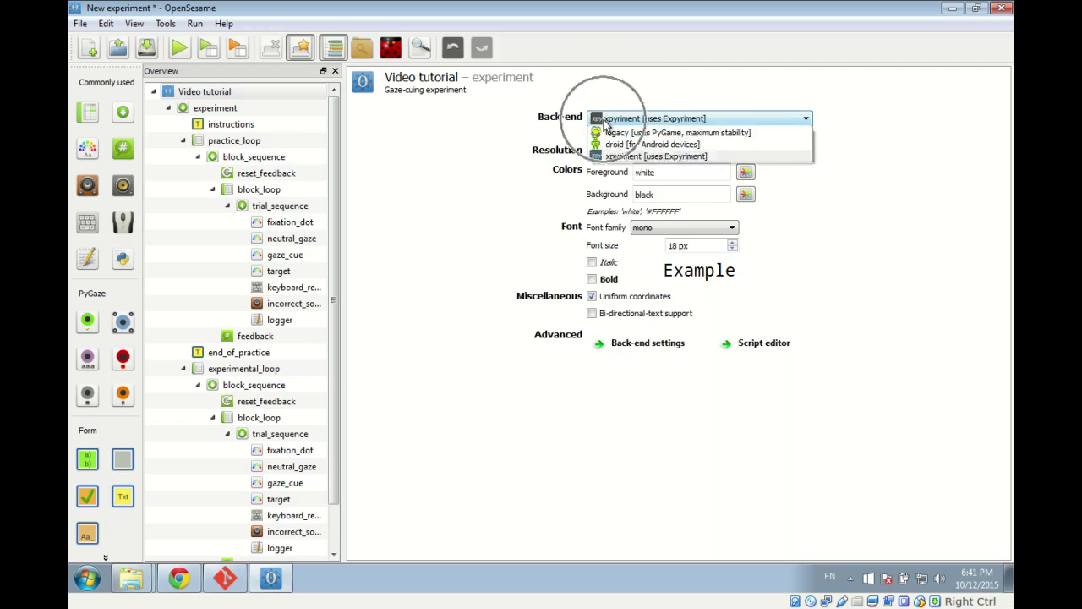
{"action": "left_click", "coordinate": [608, 150]}
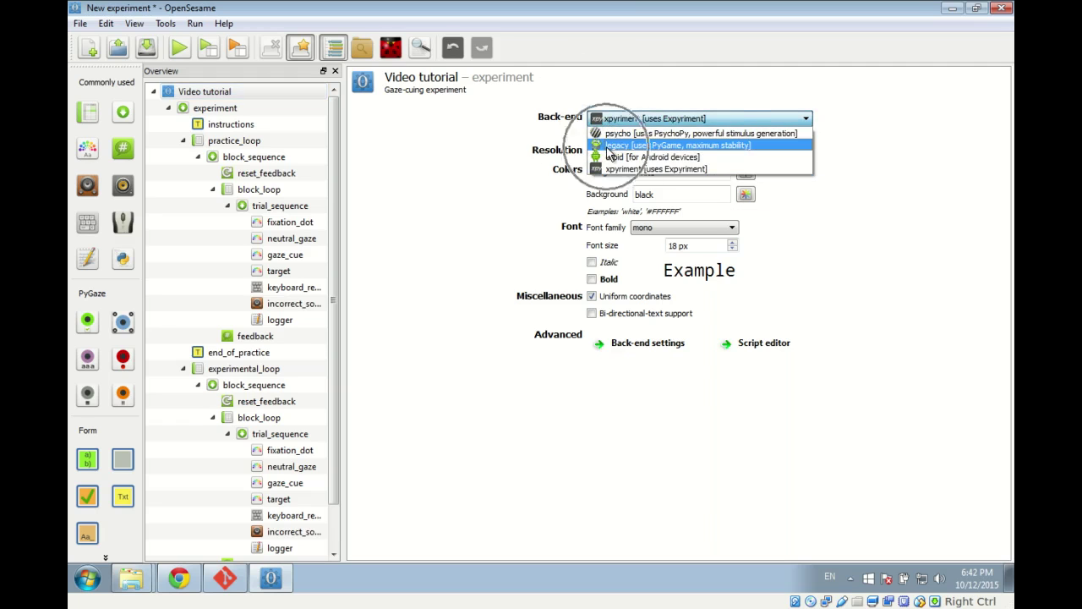
{"action": "left_click", "coordinate": [559, 133]}
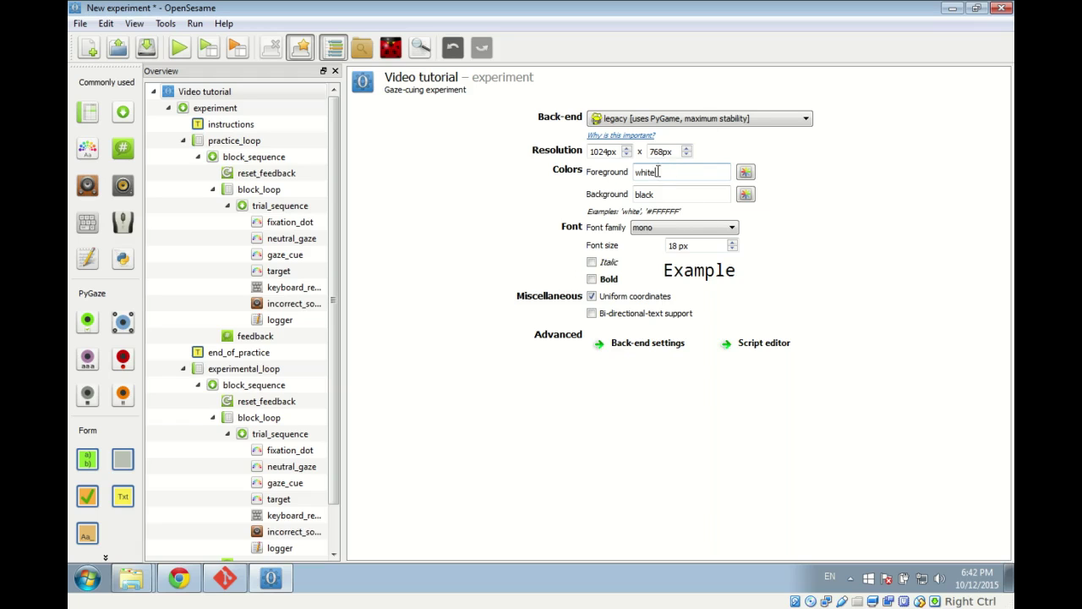
- Set the experiment's foreground color to black and its background color to white
{"action": "left_click_drag", "start_coordinate": [672, 172], "coordinate": [631, 169]}
{"action": "type", "text": "black"}
{"action": "left_click_drag", "start_coordinate": [715, 195], "coordinate": [635, 182]}
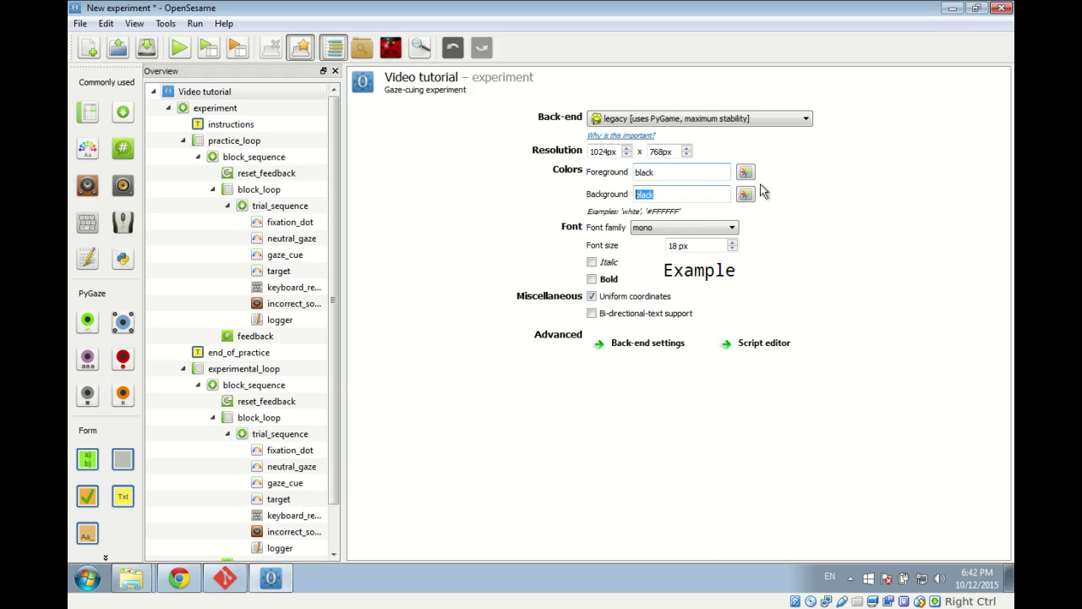
{"action": "type", "text": "white"}
- Try the background color as #FFFFFF and as rgb(100%, 0%, 0%), and return it to white
{"action": "double_click", "coordinate": [679, 201]}
{"action": "type", "text": "#FFFFFF"}
{"action": "key", "text": "ctrl+a"}
{"action": "type", "text": "rgb(100%, 0%, 0"}
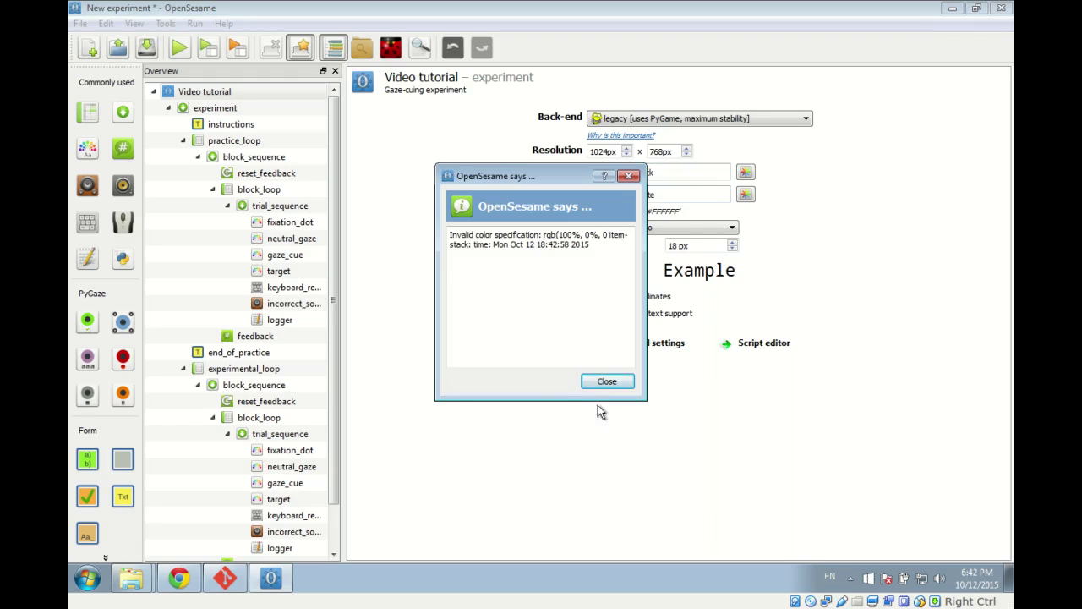
{"action": "left_click", "coordinate": [617, 382]}
{"action": "left_click_drag", "start_coordinate": [675, 195], "coordinate": [633, 195]}
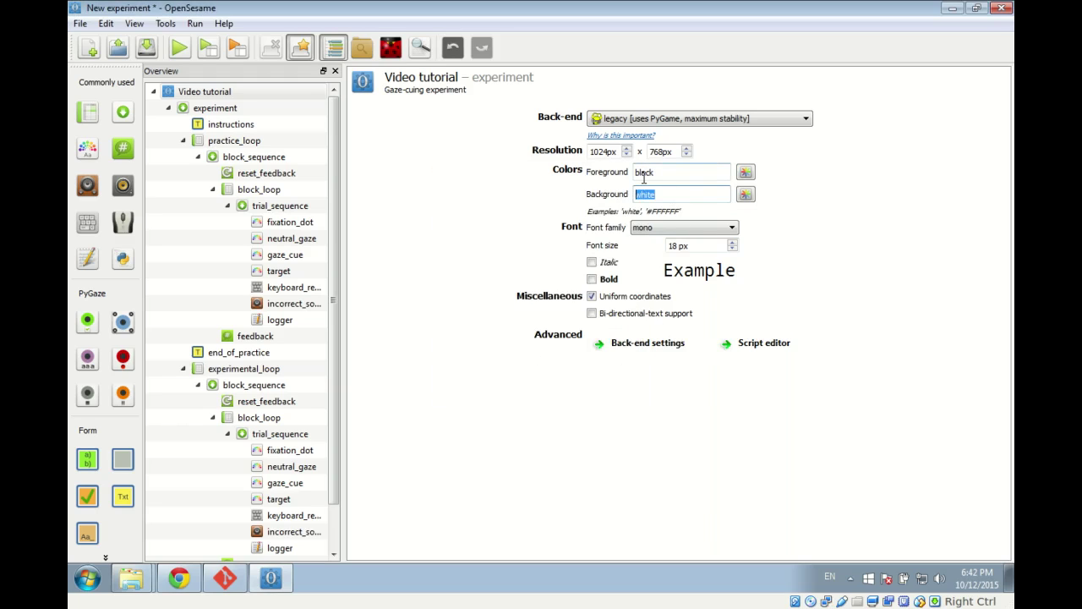
{"action": "type", "text": "rgb(100%, 0%, 0%)"}
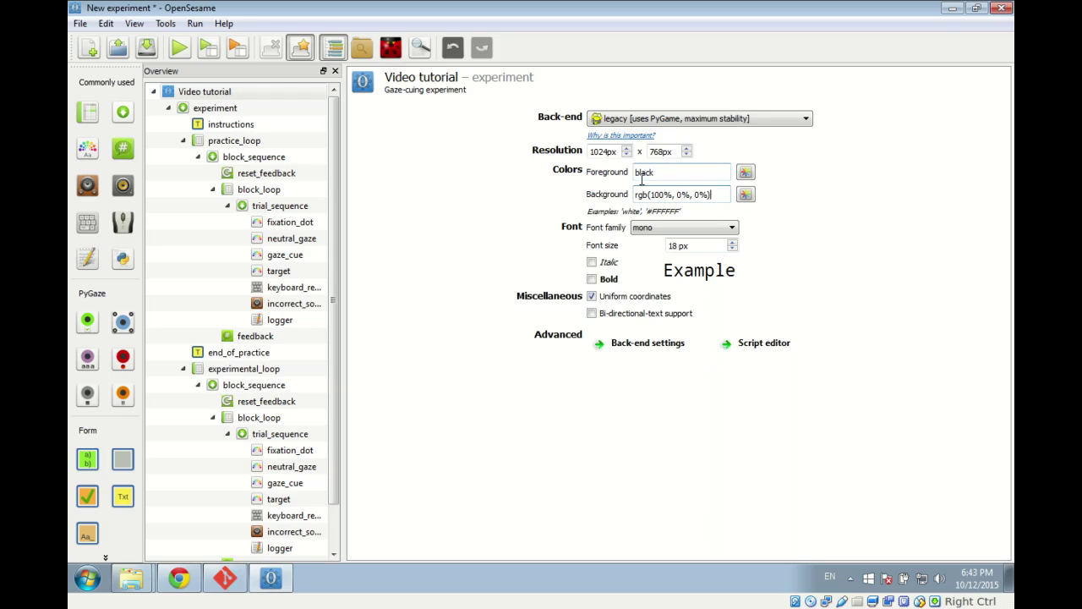
{"action": "triple_click", "coordinate": [717, 202]}
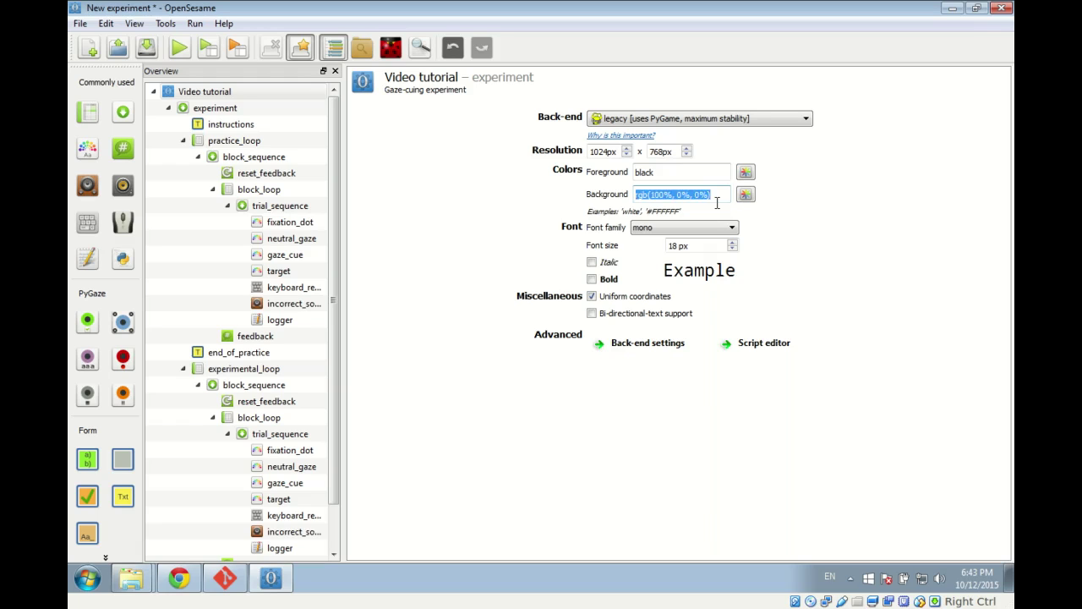
{"action": "type", "text": "white"}
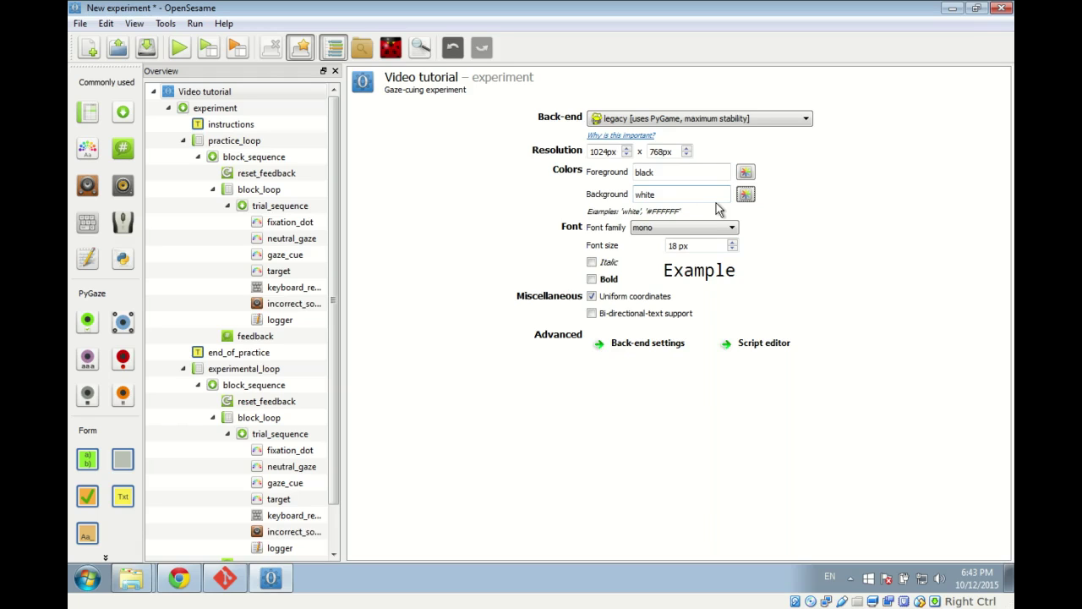
- Draw a black fixation dot at the center (0,0) of the fixation_dot sketchpad in the practice loop's trial_sequence
{"action": "left_click", "coordinate": [274, 223]}
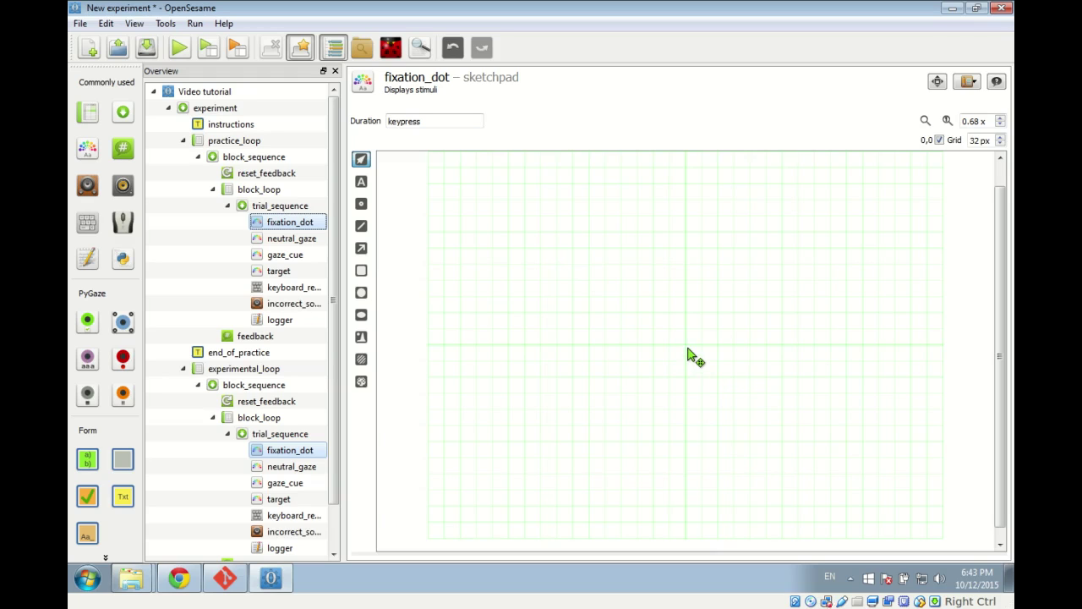
{"action": "left_click", "coordinate": [362, 205]}
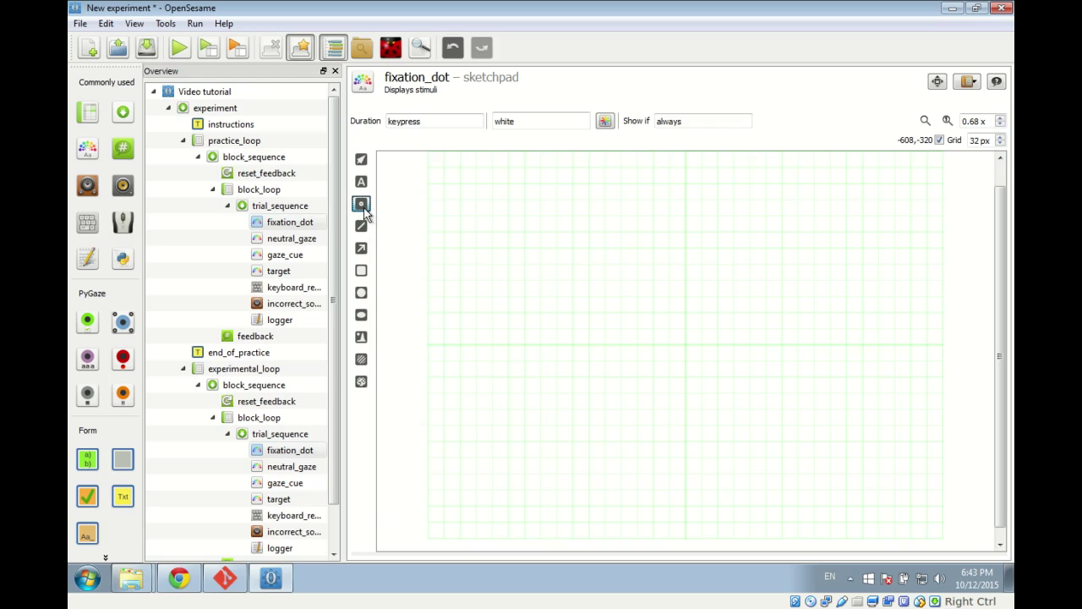
{"action": "left_click_drag", "start_coordinate": [536, 119], "coordinate": [477, 120]}
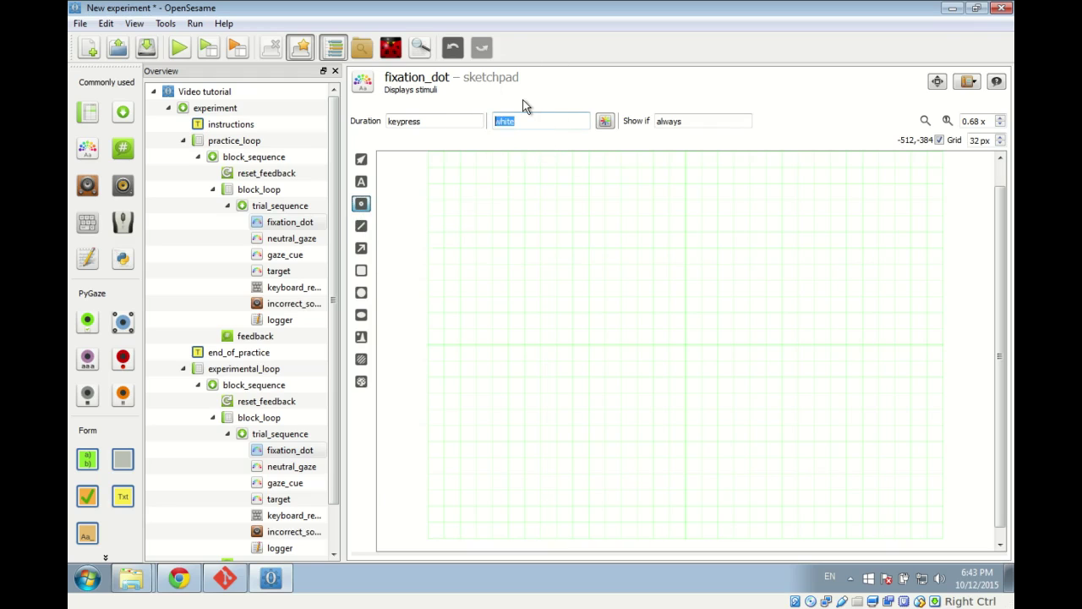
{"action": "type", "text": "black"}
{"action": "key", "text": "Tab"}
{"action": "left_click", "coordinate": [686, 343]}
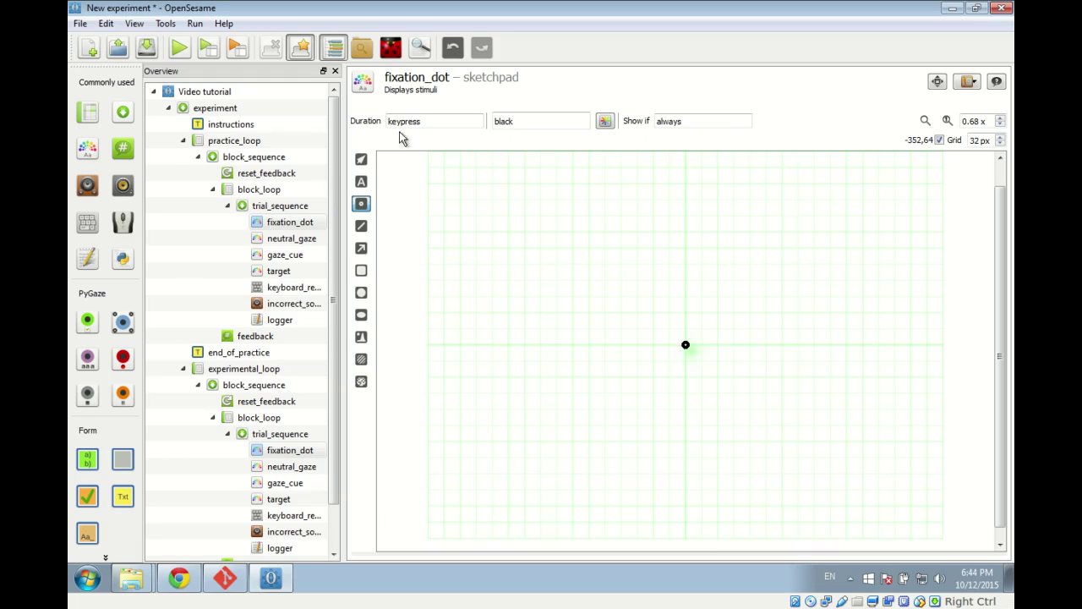
- Set the duration of the fixation_dot sketchpad to 745
{"action": "left_click", "coordinate": [427, 121]}
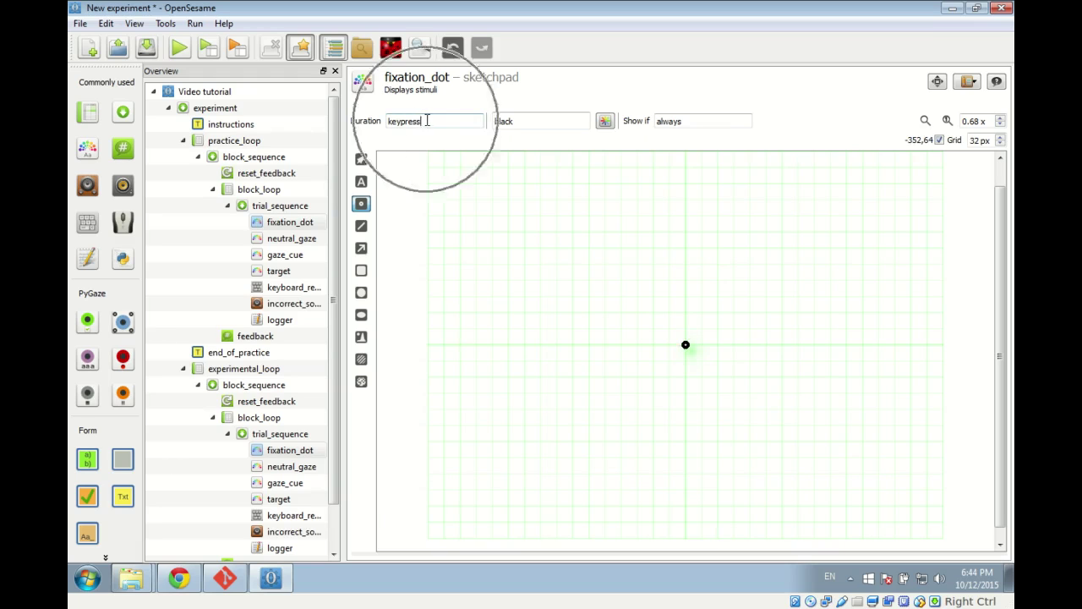
{"action": "left_click_drag", "start_coordinate": [427, 121], "coordinate": [387, 121]}
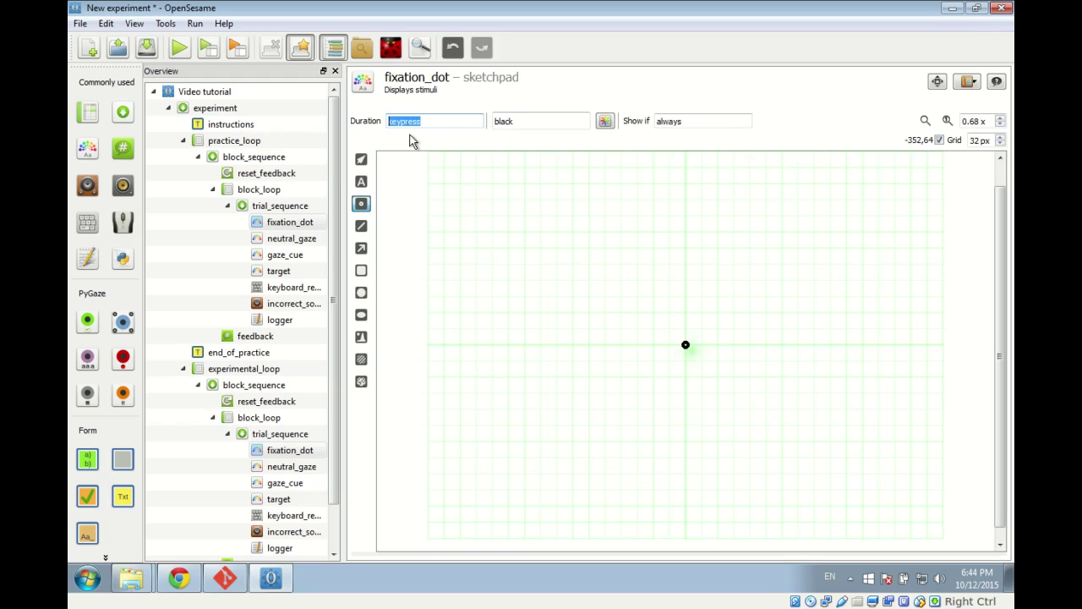
{"action": "type", "text": "745"}
{"action": "key", "text": "Tab"}
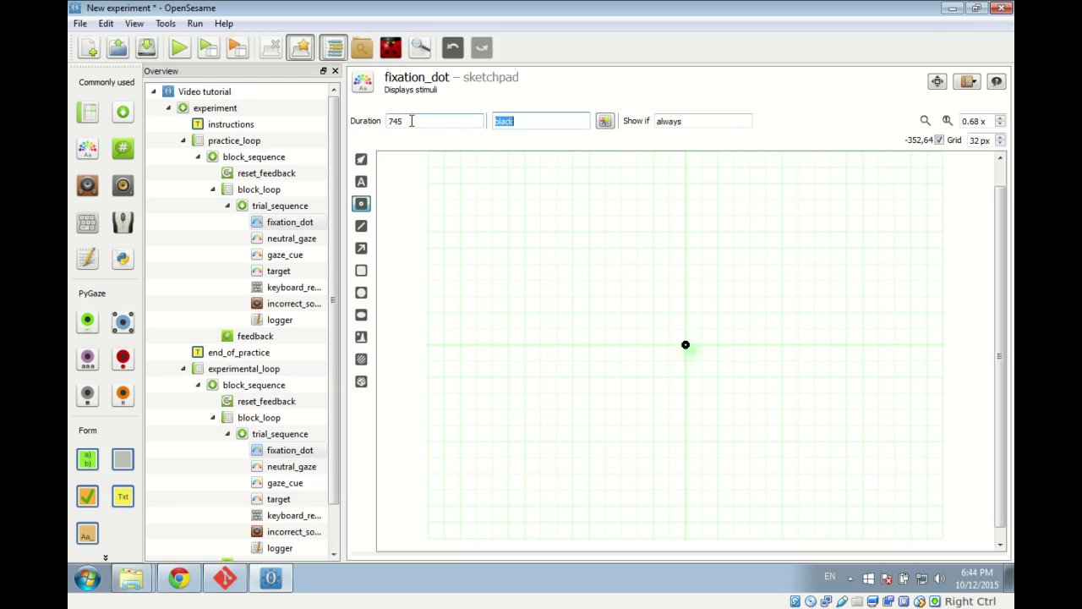
{"action": "left_click", "coordinate": [413, 122]}
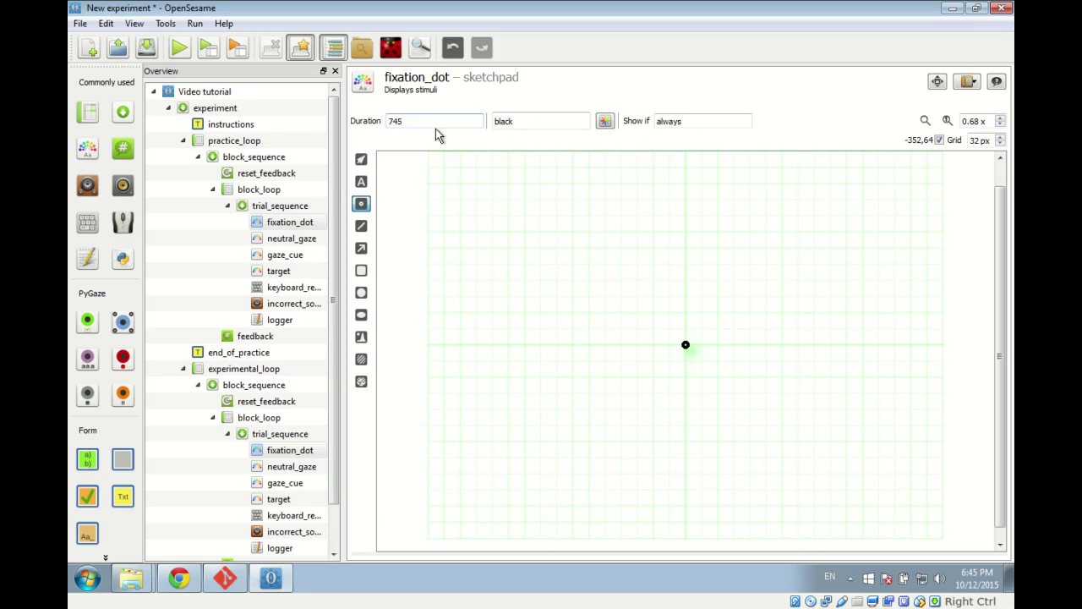
{"action": "double_click", "coordinate": [435, 128]}
{"action": "type", "text": "745"}
- Place the image gaze_neutral.png from the file pool at the center (0,0) of the neutral_gaze sketchpad
{"action": "left_click", "coordinate": [307, 243]}
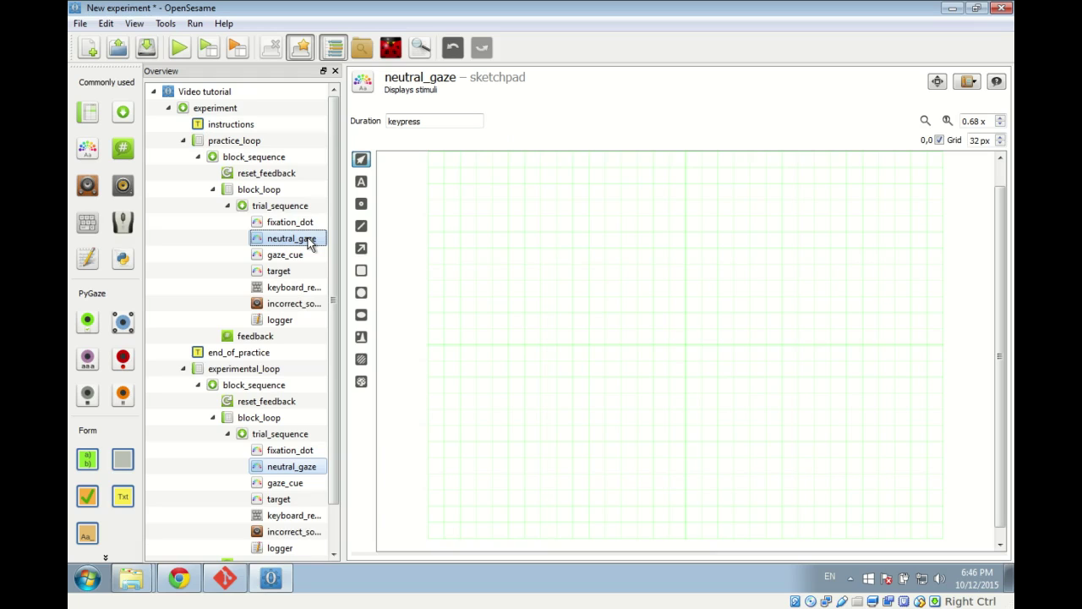
{"action": "left_click", "coordinate": [361, 339]}
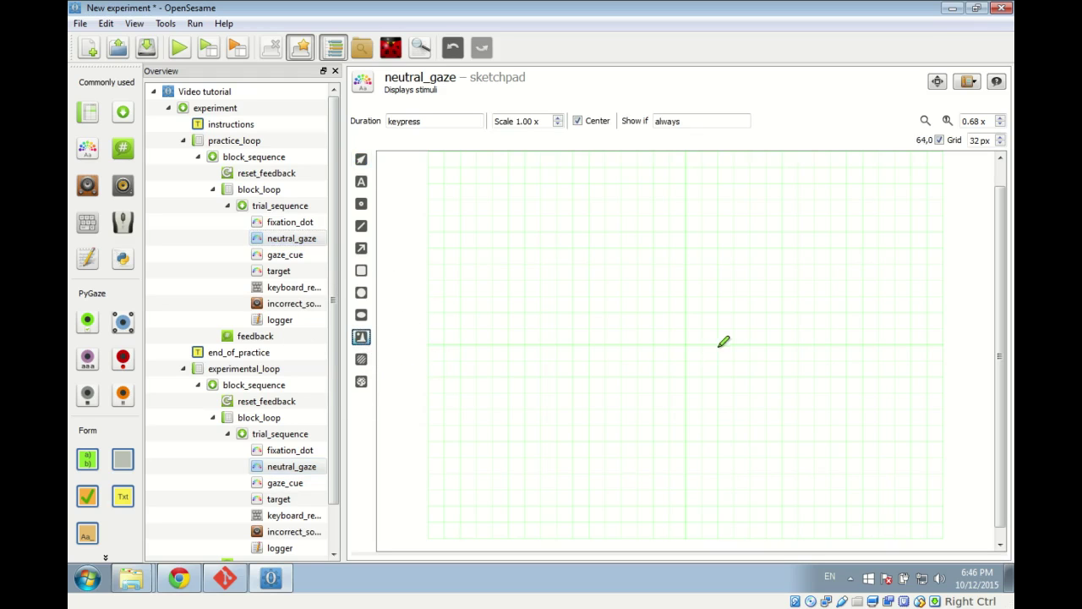
{"action": "left_click", "coordinate": [685, 345]}
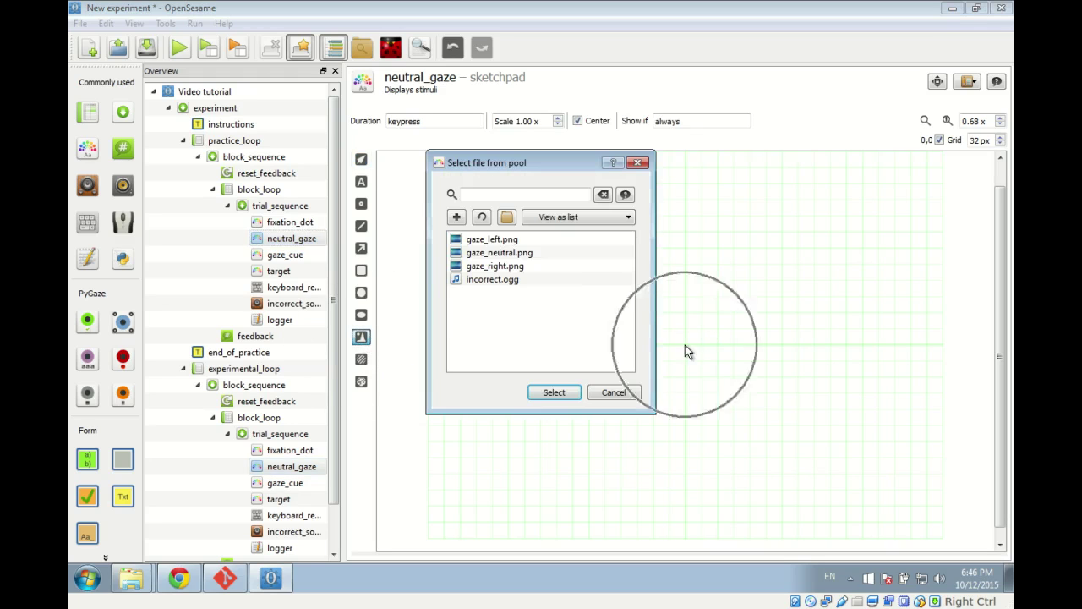
{"action": "left_click", "coordinate": [554, 252]}
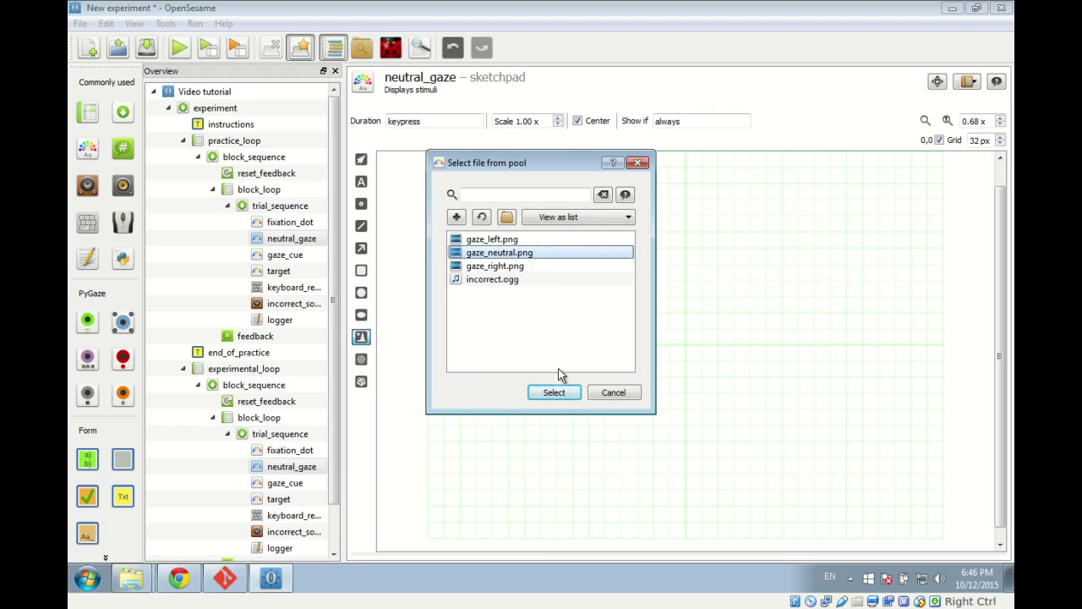
{"action": "left_click", "coordinate": [554, 393]}
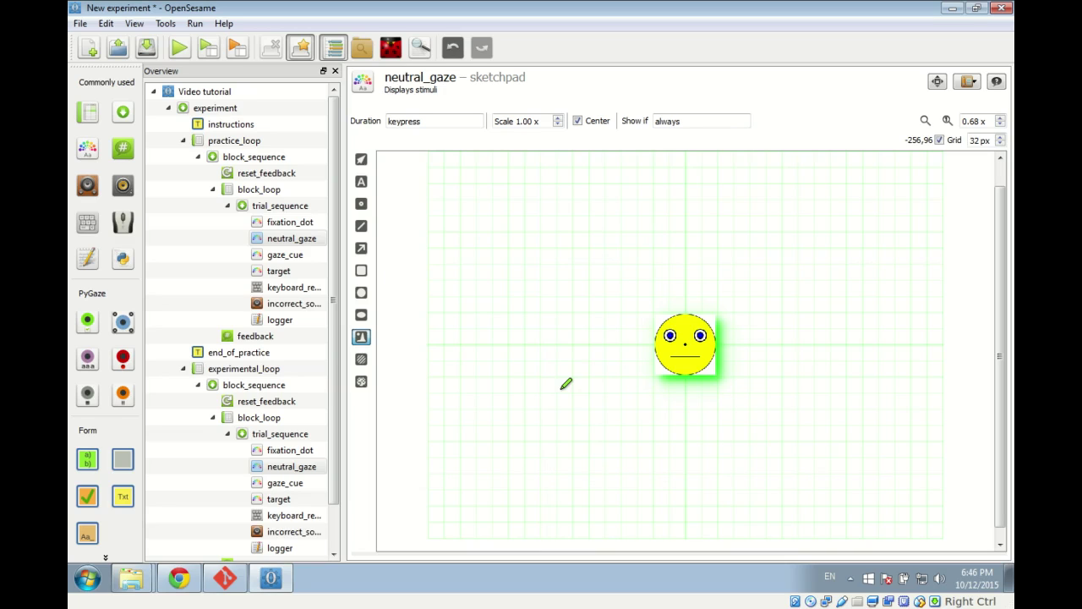
- Set the duration of the neutral_gaze sketchpad to 745
{"action": "double_click", "coordinate": [429, 116]}
{"action": "type", "text": "745"}
{"action": "key", "text": "Tab"}
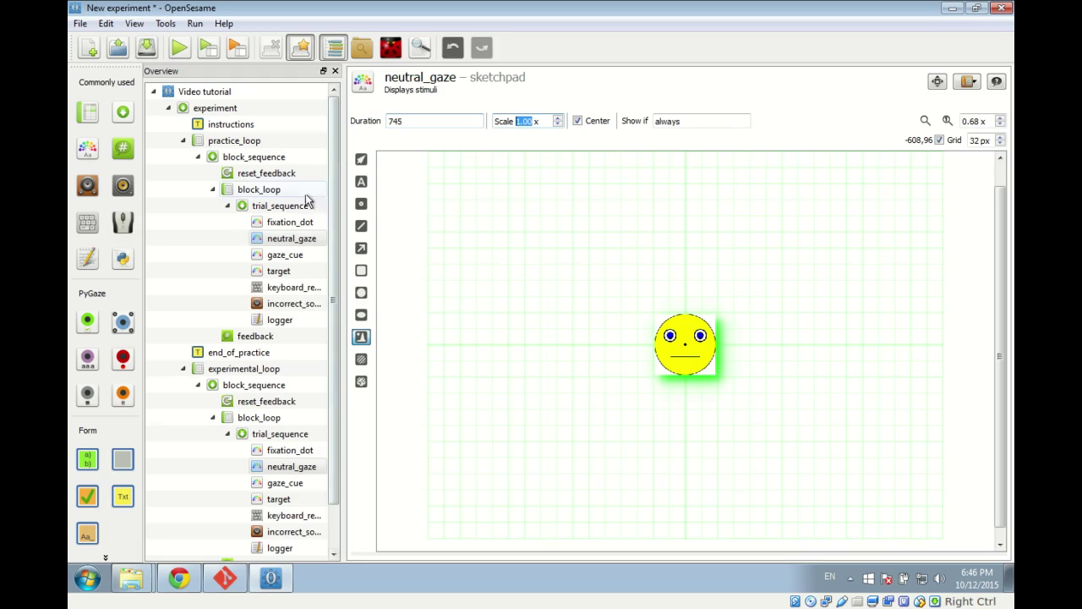
- Place the image gaze_left.png from the file pool at the center (0,0) of the gaze_cue sketchpad
{"action": "left_click", "coordinate": [287, 255]}
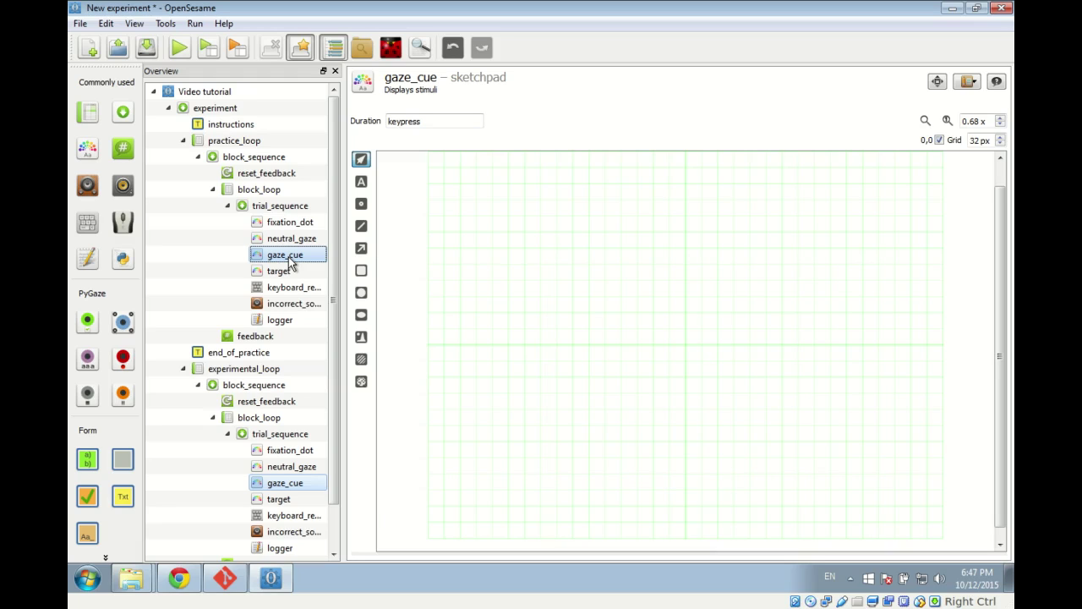
{"action": "left_click", "coordinate": [367, 335]}
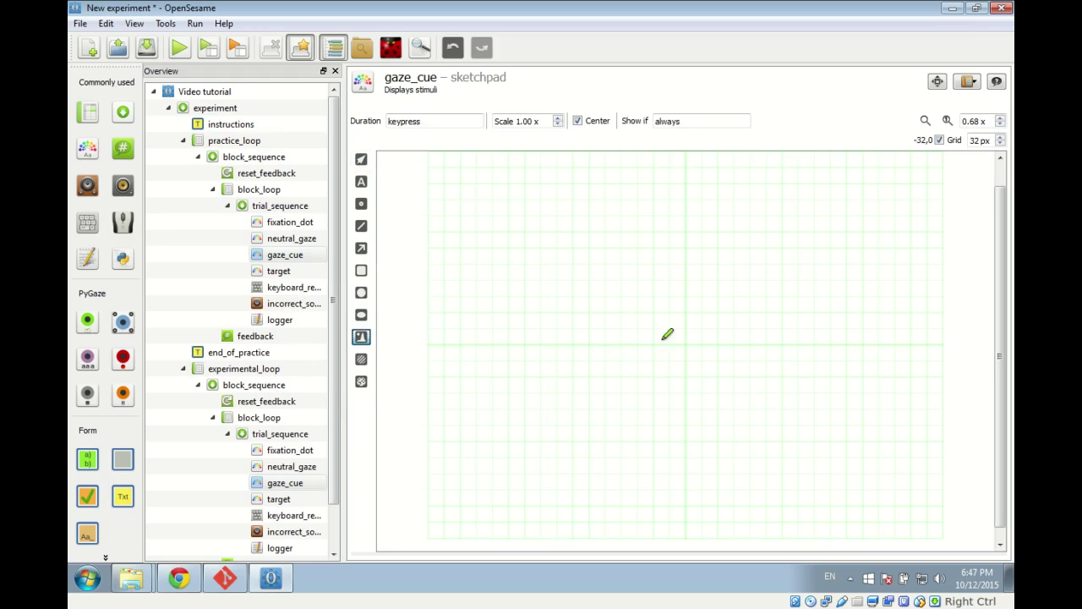
{"action": "left_click", "coordinate": [689, 340]}
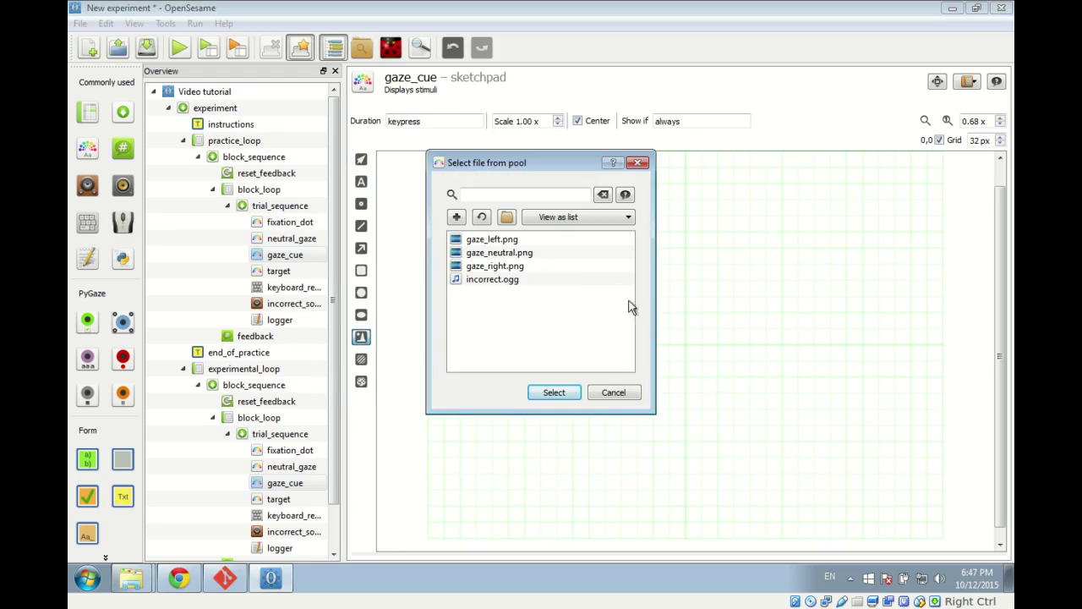
{"action": "left_click", "coordinate": [511, 240]}
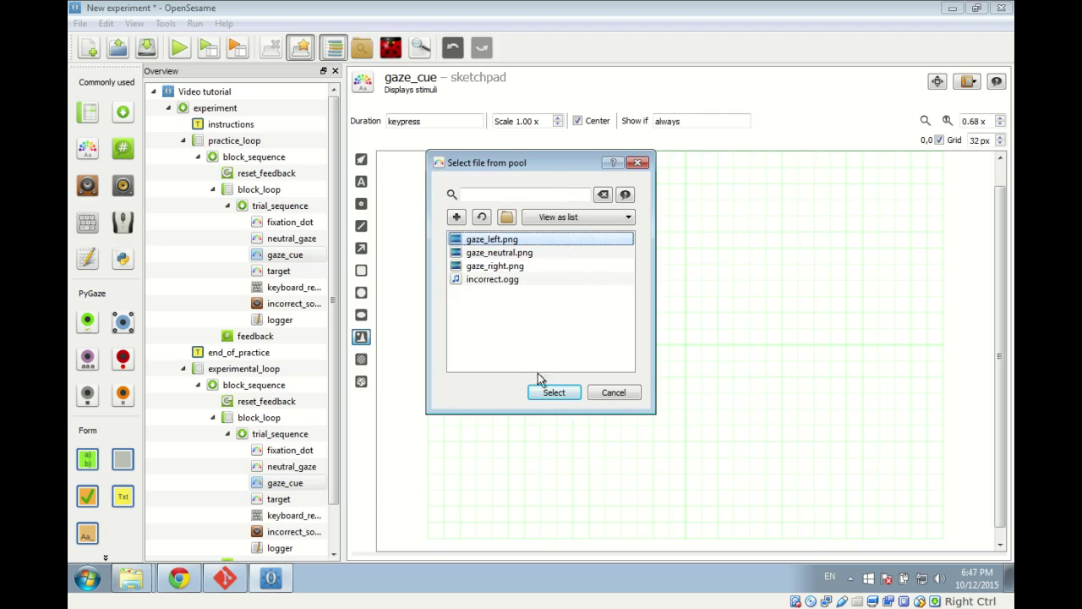
{"action": "left_click", "coordinate": [554, 393]}
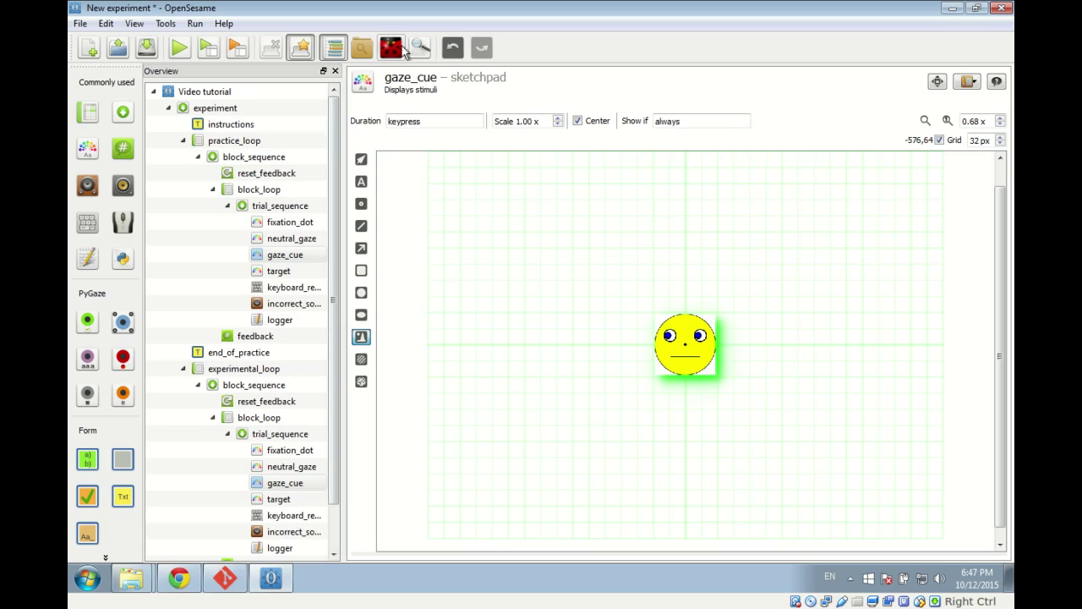
{"action": "left_click", "coordinate": [361, 160]}
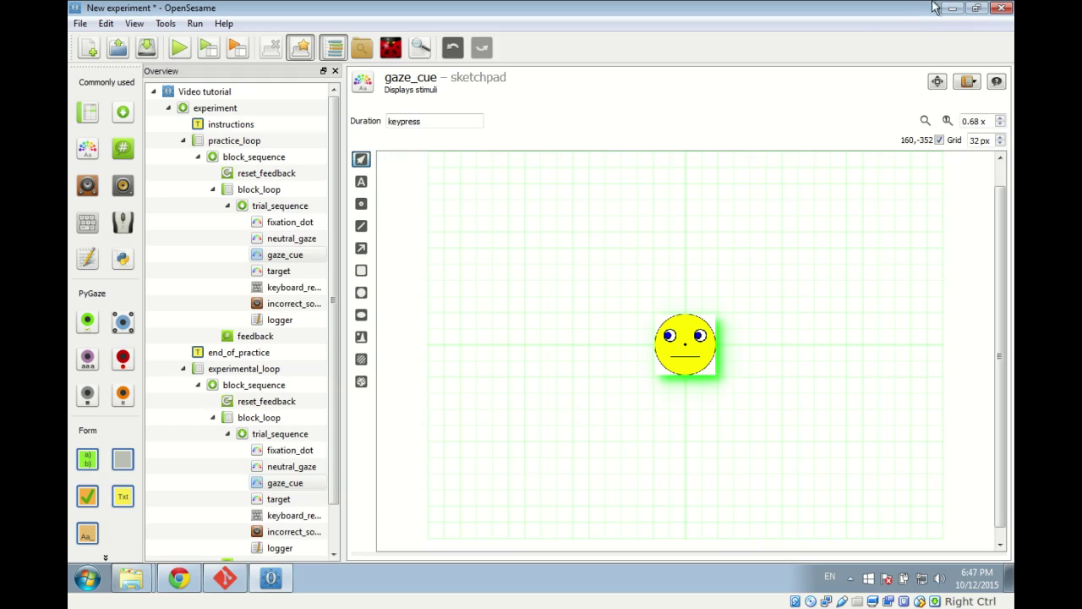
- Show the gaze_cue script in split view and go through the draw image line up to its file argument
{"action": "left_click", "coordinate": [968, 81]}
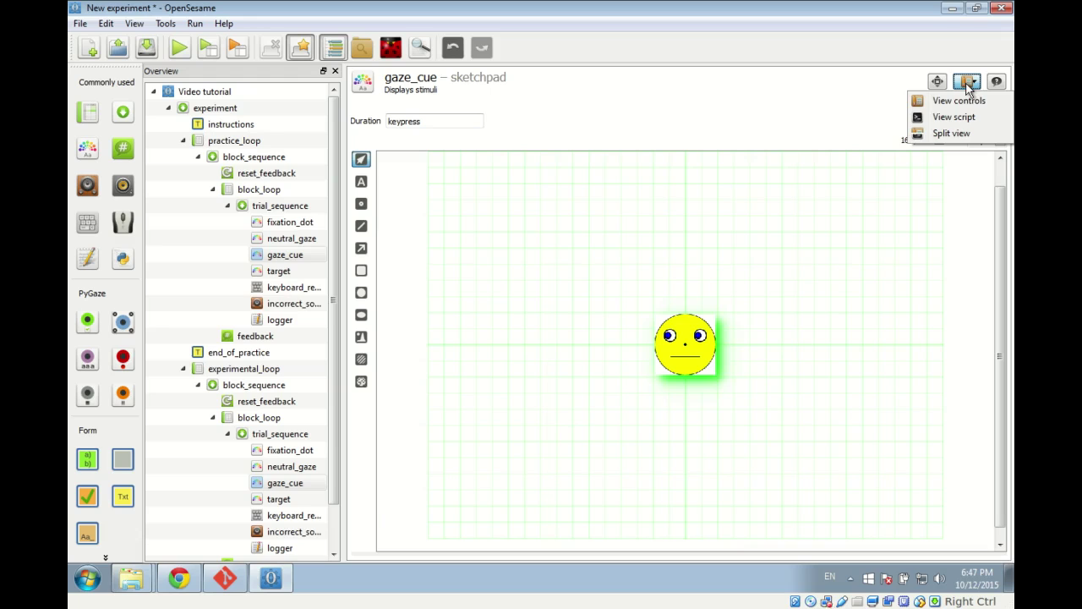
{"action": "left_click", "coordinate": [981, 133]}
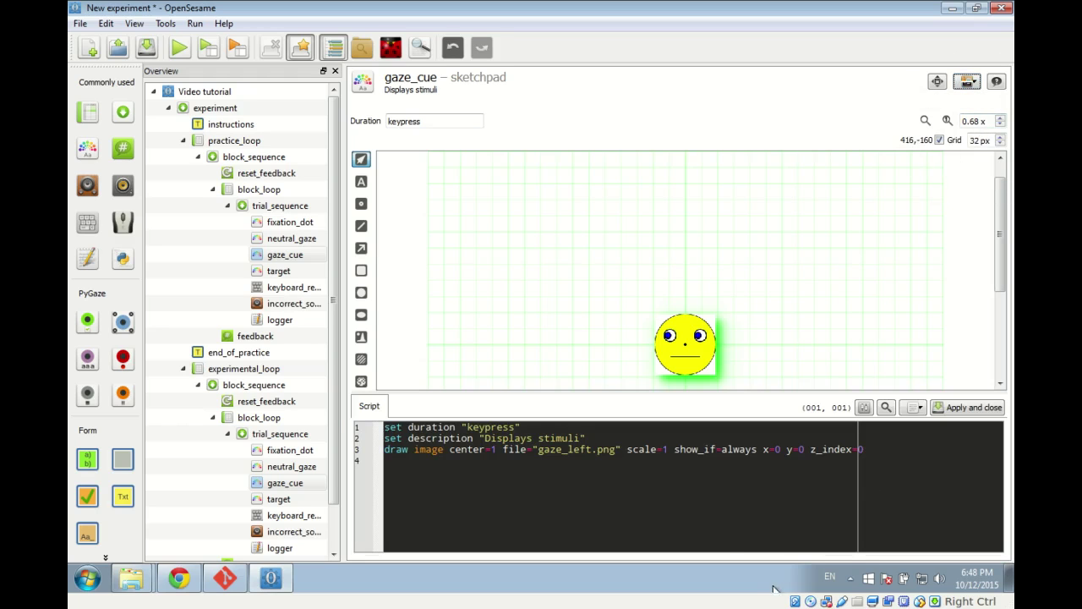
{"action": "left_click", "coordinate": [662, 510]}
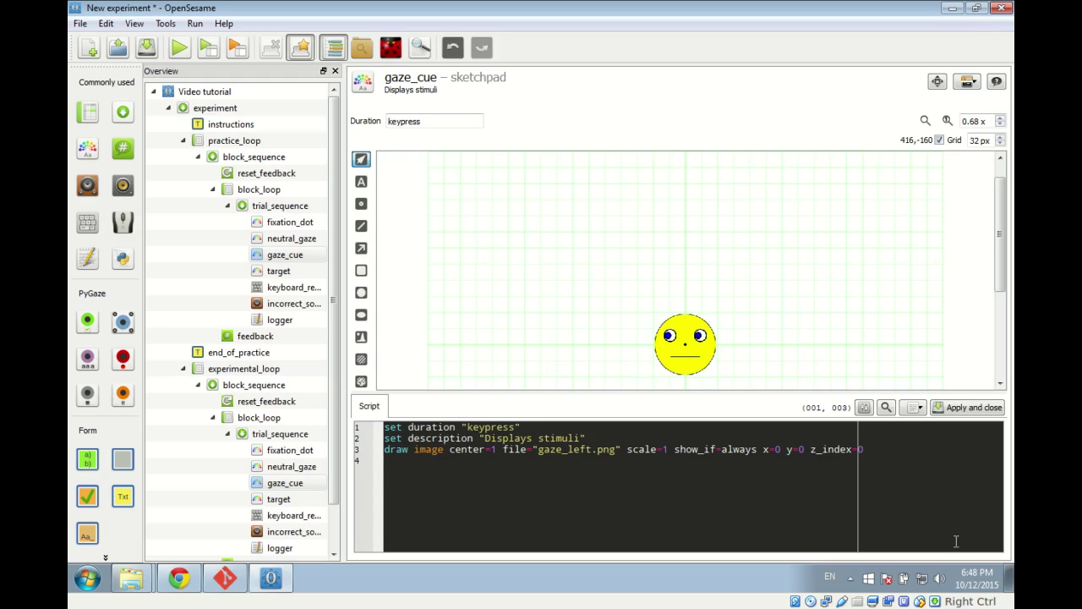
{"action": "key", "text": "Up"}
{"action": "key", "text": "ctrl+shift+Right"}
{"action": "key", "text": "Right"}
{"action": "key", "text": "ctrl+shift+Right"}
{"action": "key", "text": "Right"}
{"action": "key", "text": "ctrl+shift+Right"}
{"action": "key", "text": "shift+Right"}
{"action": "key", "text": "shift+Right"}
{"action": "key", "text": "Right"}
{"action": "key", "text": "ctrl+shift+Right"}
{"action": "key", "text": "ctrl+shift+Right"}
{"action": "key", "text": "ctrl+shift+Right"}
{"action": "key", "text": "ctrl+shift+Right"}
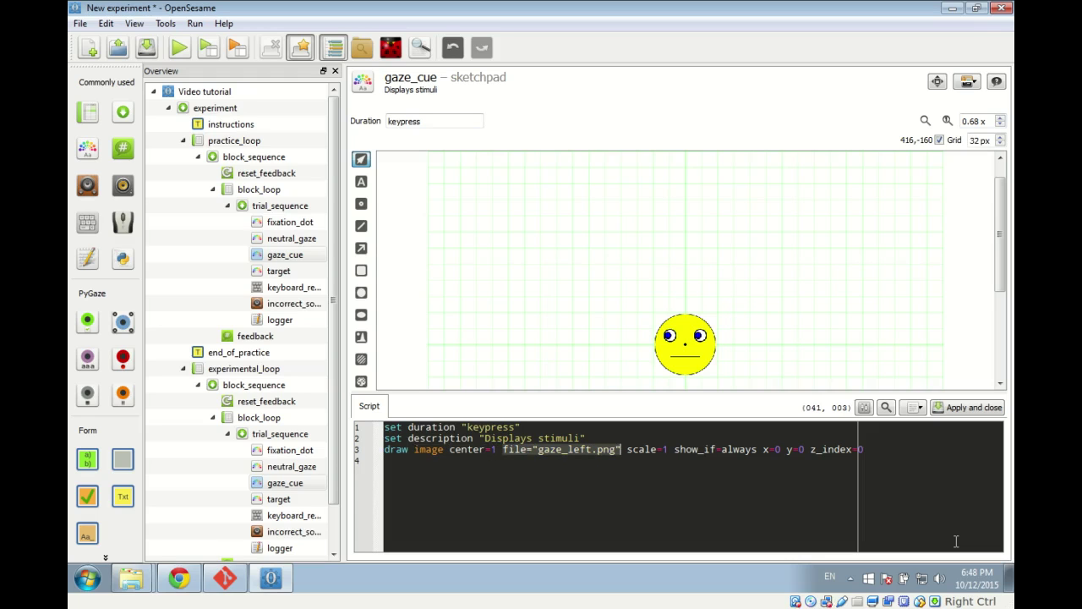
{"action": "key", "text": "Right"}
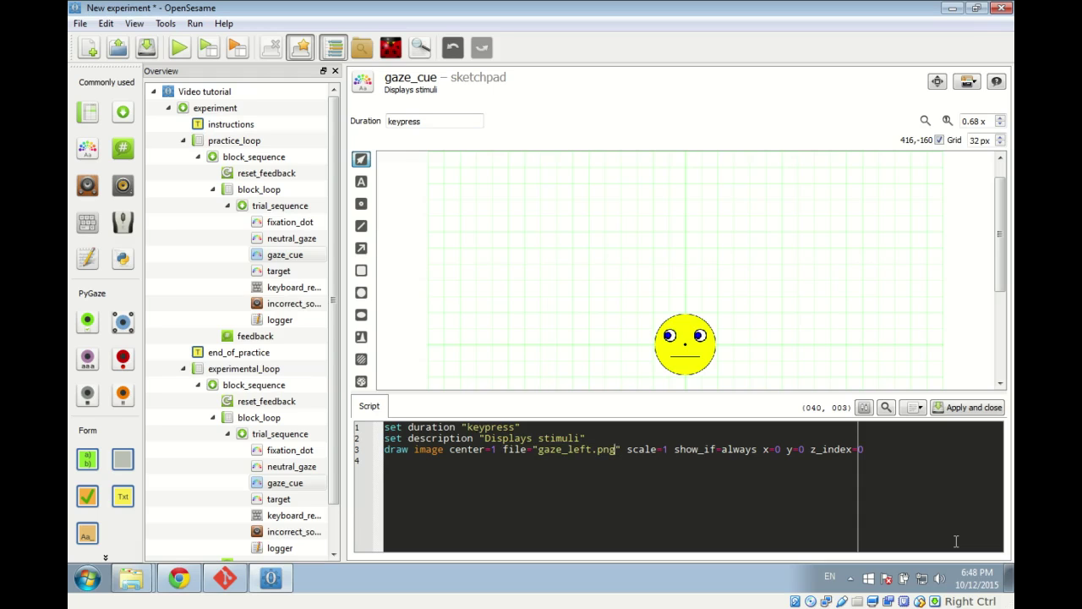
- Make the image file name variable in the script by replacing "left" with [gaze_cue], as gaze_[gaze_cue].png
{"action": "key", "text": "Left"}
{"action": "key", "text": "Left"}
{"action": "key", "text": "Left"}
{"action": "key", "text": "Left"}
{"action": "key", "text": "Left"}
{"action": "key", "text": "Left"}
{"action": "key", "text": "Left"}
{"action": "key", "text": "Delete"}
{"action": "key", "text": "Delete"}
{"action": "key", "text": "Delete"}
{"action": "key", "text": "Delete"}
{"action": "type", "text": "[gaze"}
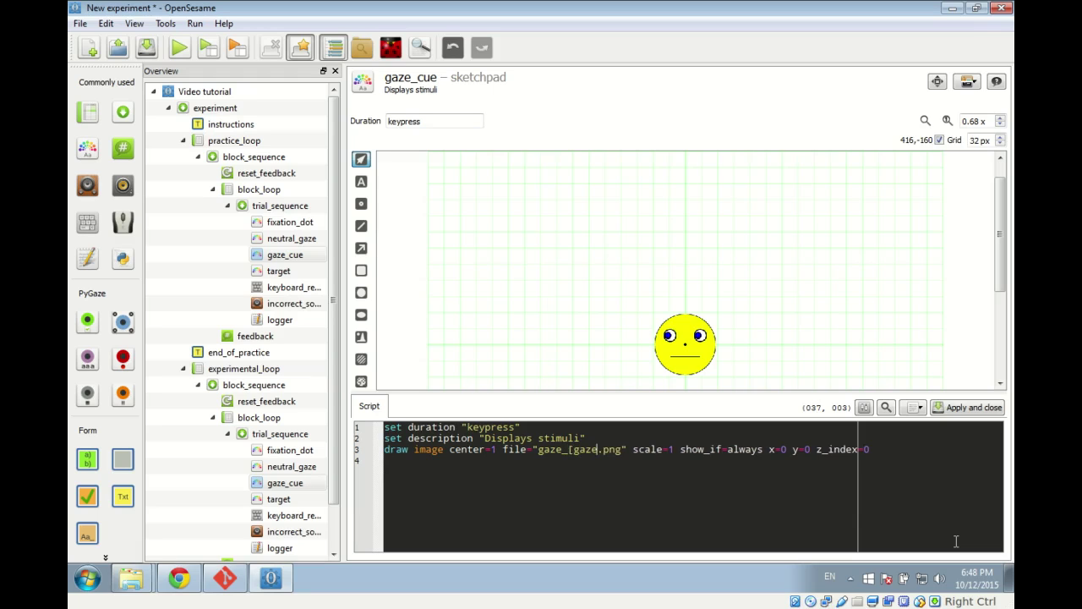
{"action": "type", "text": "_cue]"}
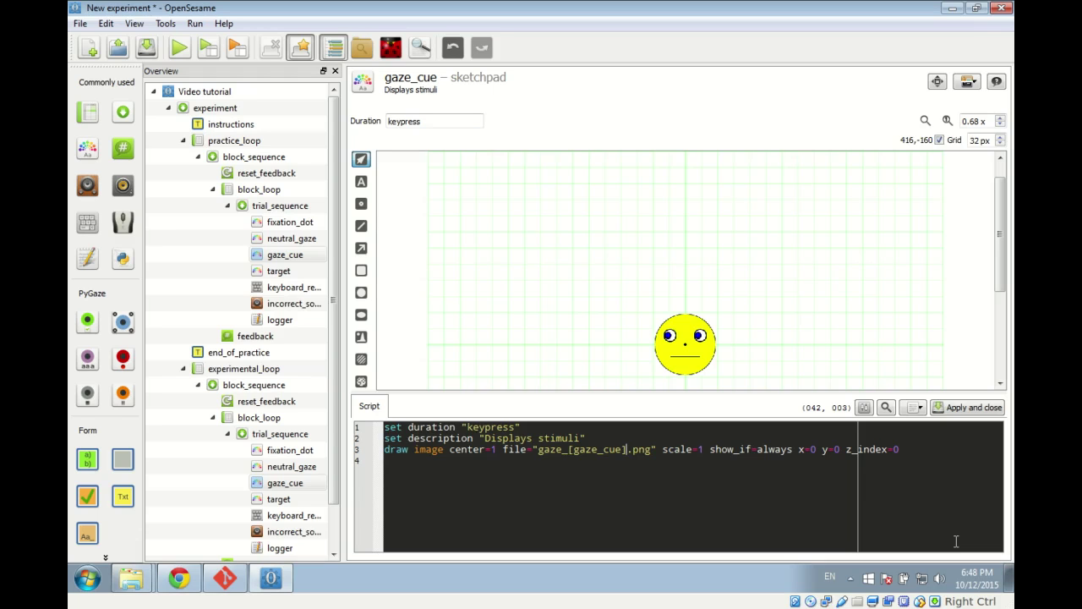
- Highlight and examine the [gaze_cue] variable within the image file name in the script
{"action": "key", "text": "Left"}
{"action": "key", "text": "Left"}
{"action": "key", "text": "Left"}
{"action": "key", "text": "Left"}
{"action": "key", "text": "Left"}
{"action": "key", "text": "Left"}
{"action": "key", "text": "Left"}
{"action": "key", "text": "Left"}
{"action": "key", "text": "Left"}
{"action": "key", "text": "Left"}
{"action": "key", "text": "Left"}
{"action": "key", "text": "Left"}
{"action": "key", "text": "Left"}
{"action": "key", "text": "Left"}
{"action": "key", "text": "Left"}
{"action": "key", "text": "Right"}
{"action": "key", "text": "Right"}
{"action": "key", "text": "Right"}
{"action": "key", "text": "shift+Right"}
{"action": "key", "text": "shift+Right"}
{"action": "key", "text": "shift+Right"}
{"action": "key", "text": "shift+Right"}
{"action": "key", "text": "shift+Right"}
{"action": "key", "text": "shift+Right"}
{"action": "key", "text": "shift+Right"}
{"action": "key", "text": "shift+Right"}
{"action": "key", "text": "shift+Right"}
{"action": "key", "text": "shift+Right"}
{"action": "key", "text": "shift+Right"}
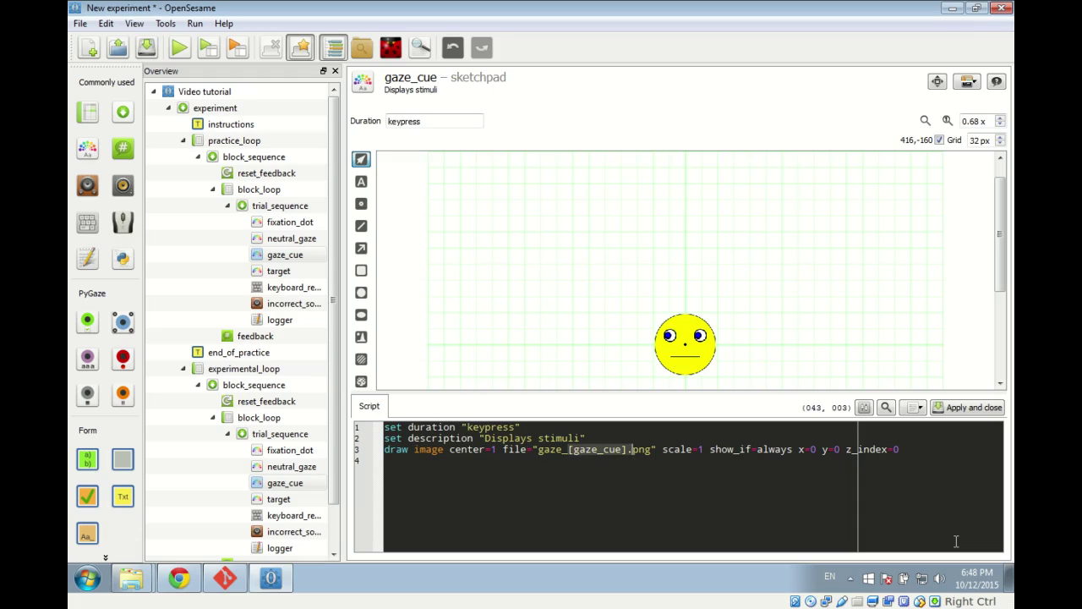
{"action": "key", "text": "shift+Left"}
{"action": "key", "text": "Right"}
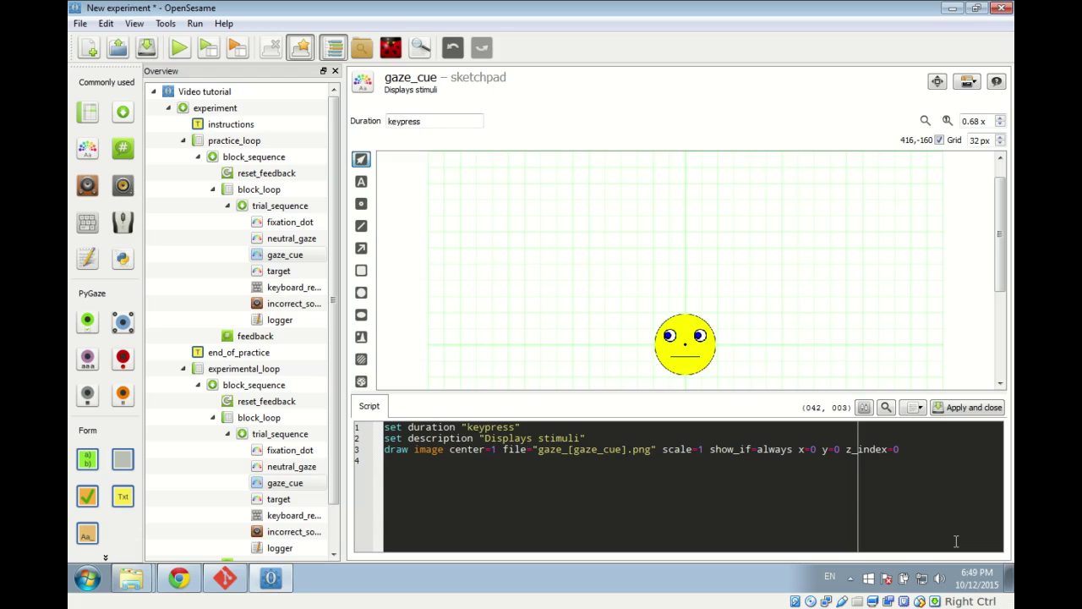
{"action": "key", "text": "Up"}
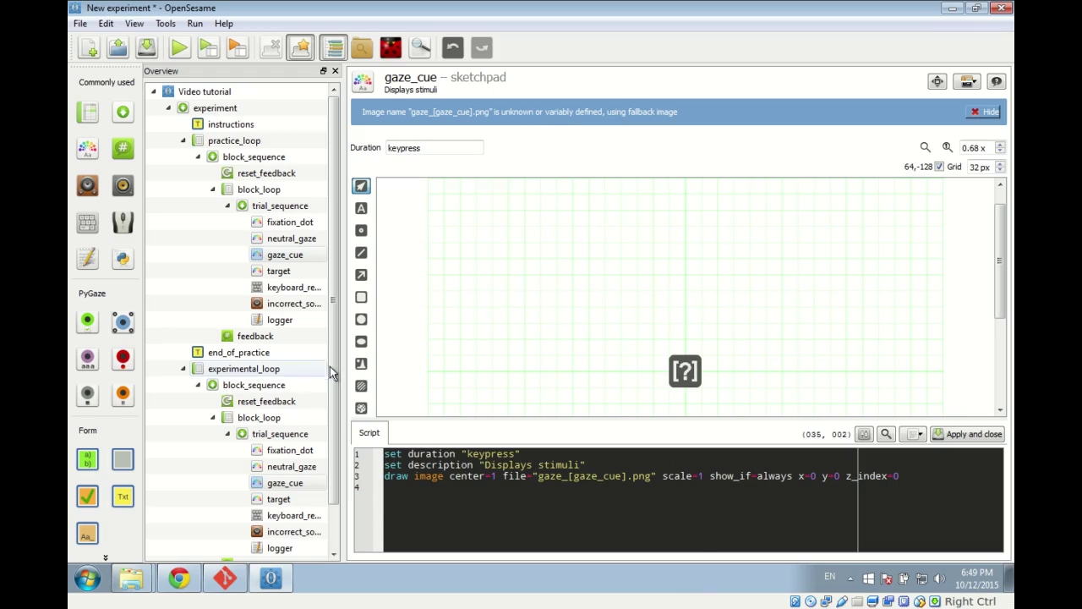
- Set the gaze_cue duration to 495 in the script, then apply the script and close it
{"action": "left_click", "coordinate": [441, 454]}
{"action": "left_click", "coordinate": [463, 454]}
{"action": "key", "text": "shift+End"}
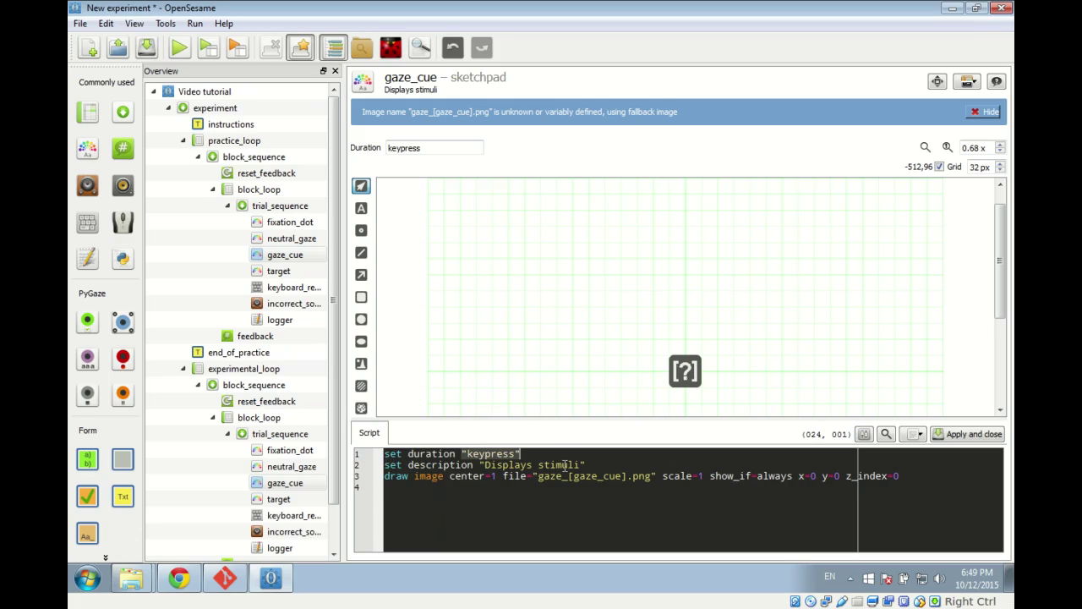
{"action": "type", "text": "495"}
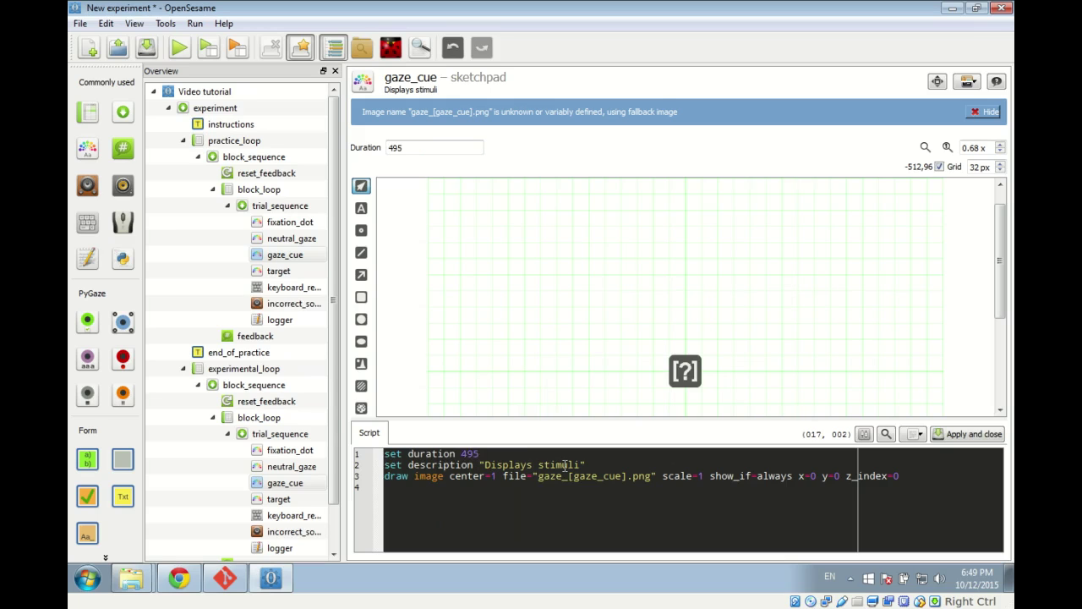
{"action": "key", "text": "Down"}
{"action": "left_click", "coordinate": [973, 437]}
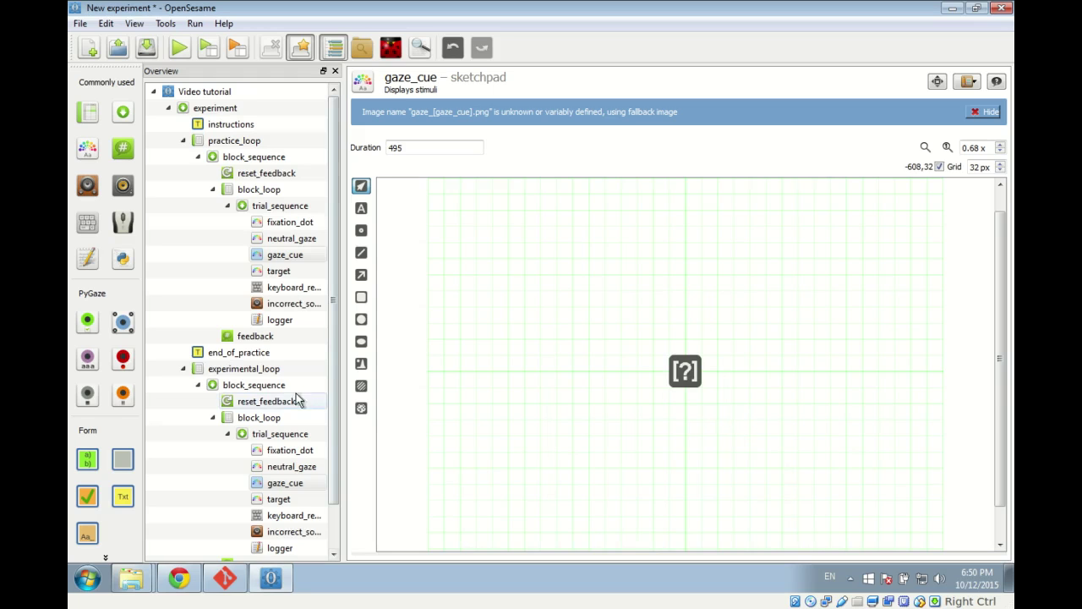
- Open the target sketchpad of the practice loop and place the image gaze_left.png at its centre
{"action": "left_click", "coordinate": [269, 272]}
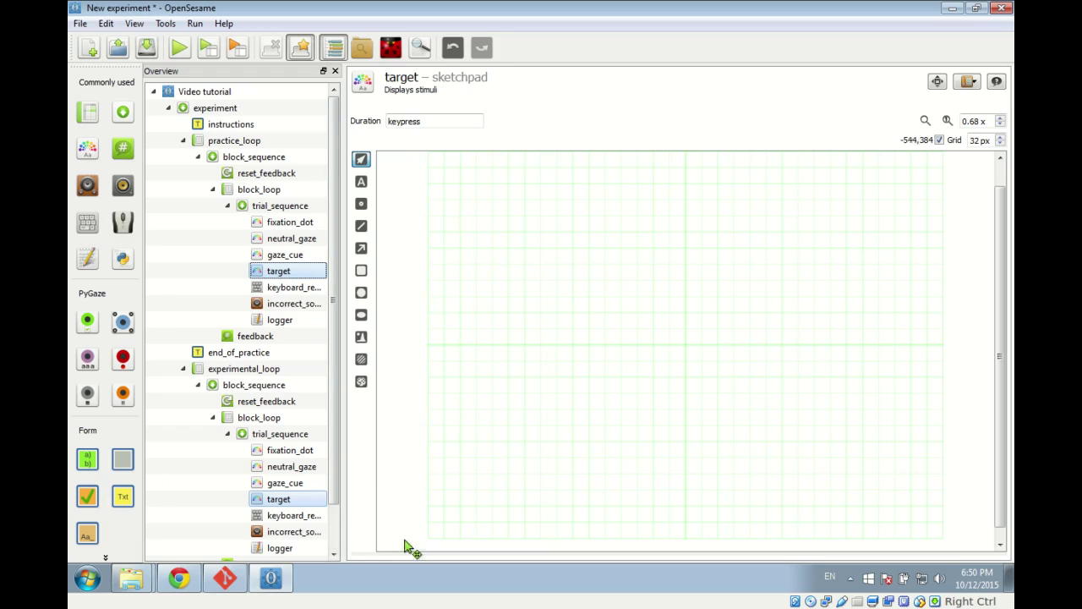
{"action": "left_click", "coordinate": [361, 337]}
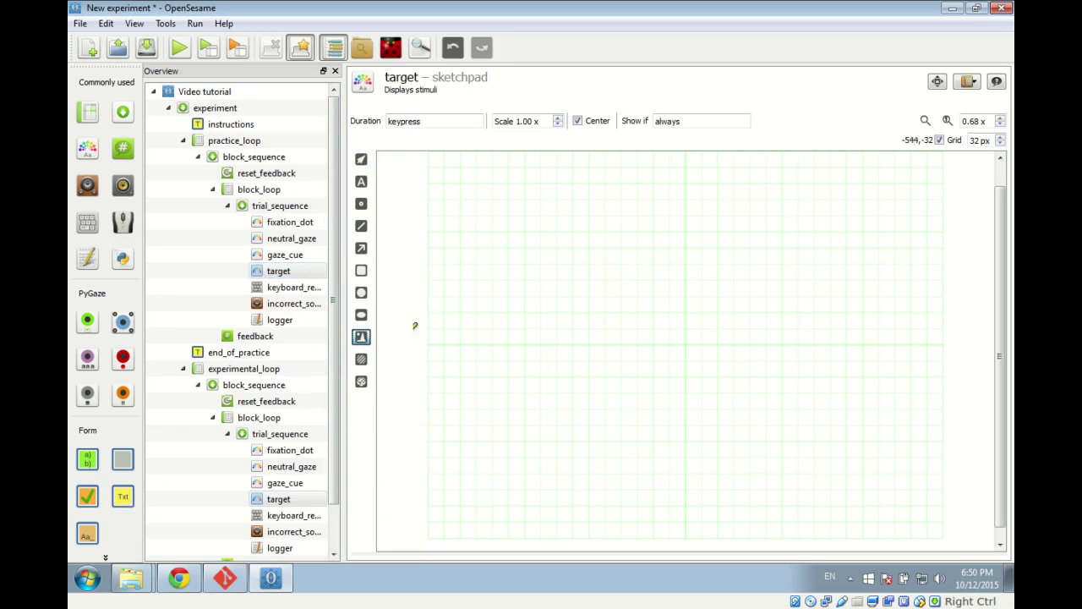
{"action": "left_click", "coordinate": [687, 344]}
{"action": "left_click", "coordinate": [525, 238]}
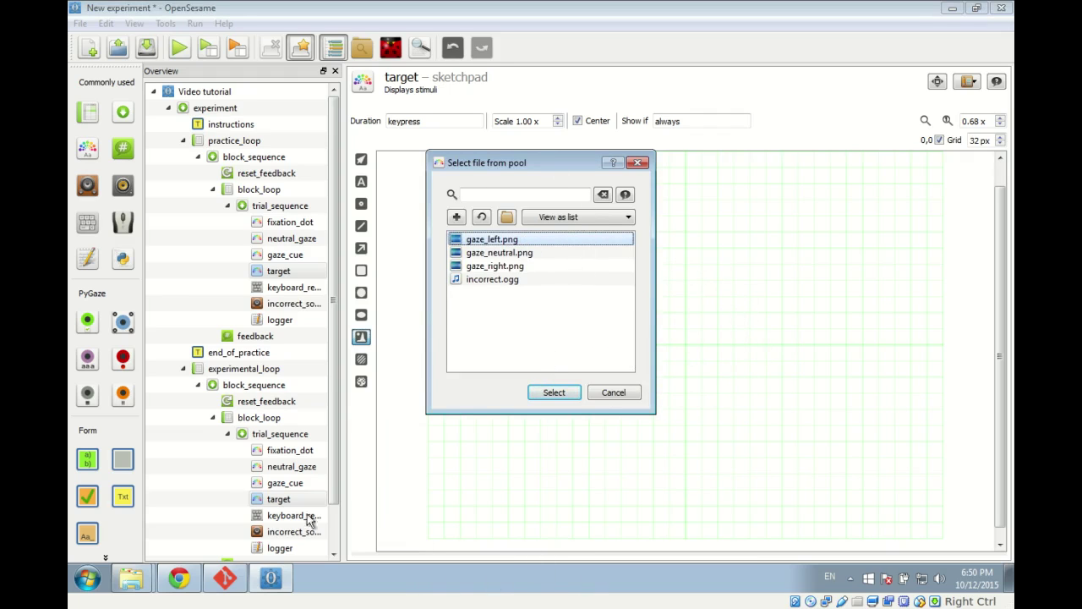
{"action": "left_click", "coordinate": [536, 392]}
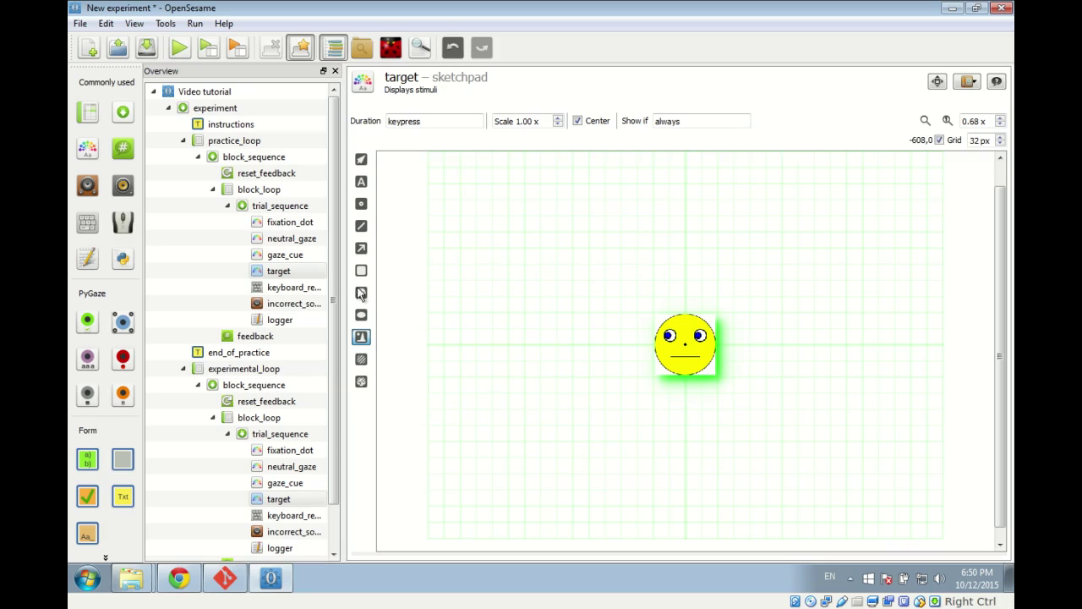
- Add the text X in black mono font at 32 px to the target sketchpad at x=-320, y=0
{"action": "left_click", "coordinate": [361, 182]}
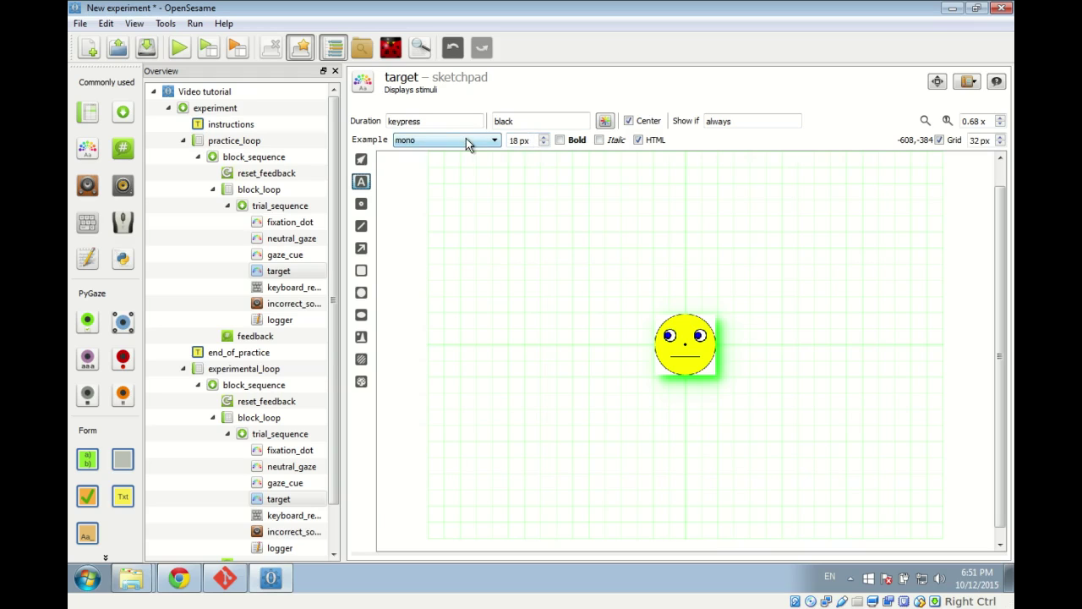
{"action": "triple_click", "coordinate": [514, 139]}
{"action": "type", "text": "32"}
{"action": "key", "text": "Tab"}
{"action": "left_click", "coordinate": [473, 141]}
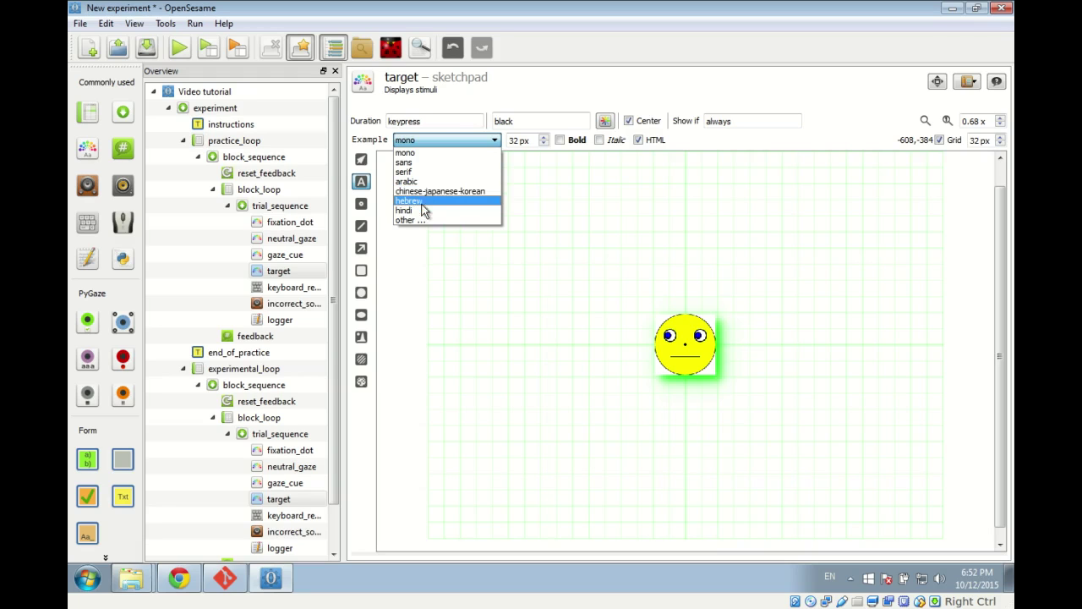
{"action": "left_click", "coordinate": [431, 142]}
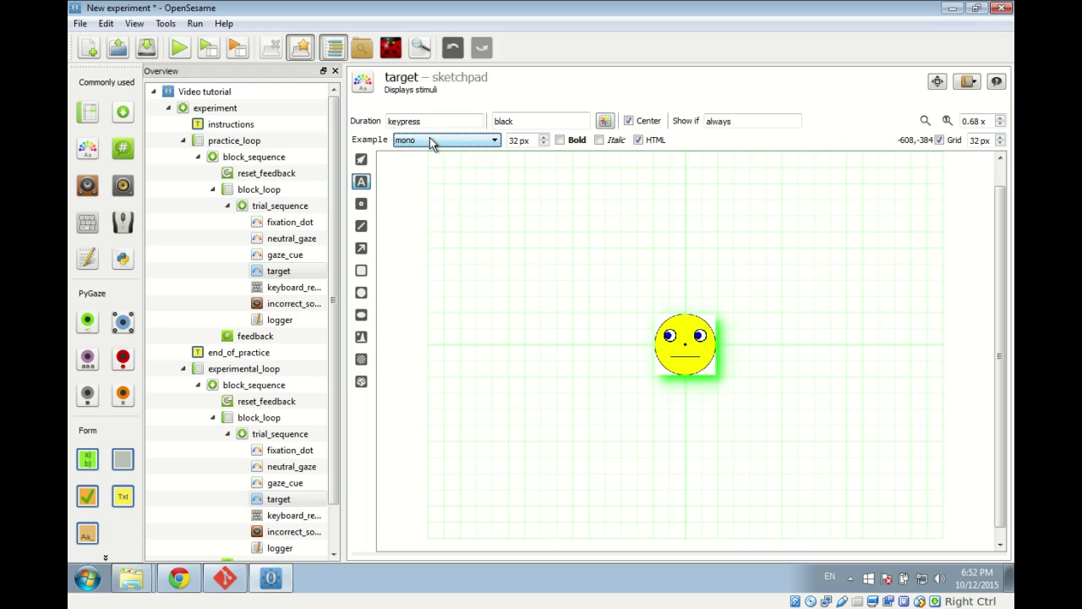
{"action": "left_click", "coordinate": [521, 345]}
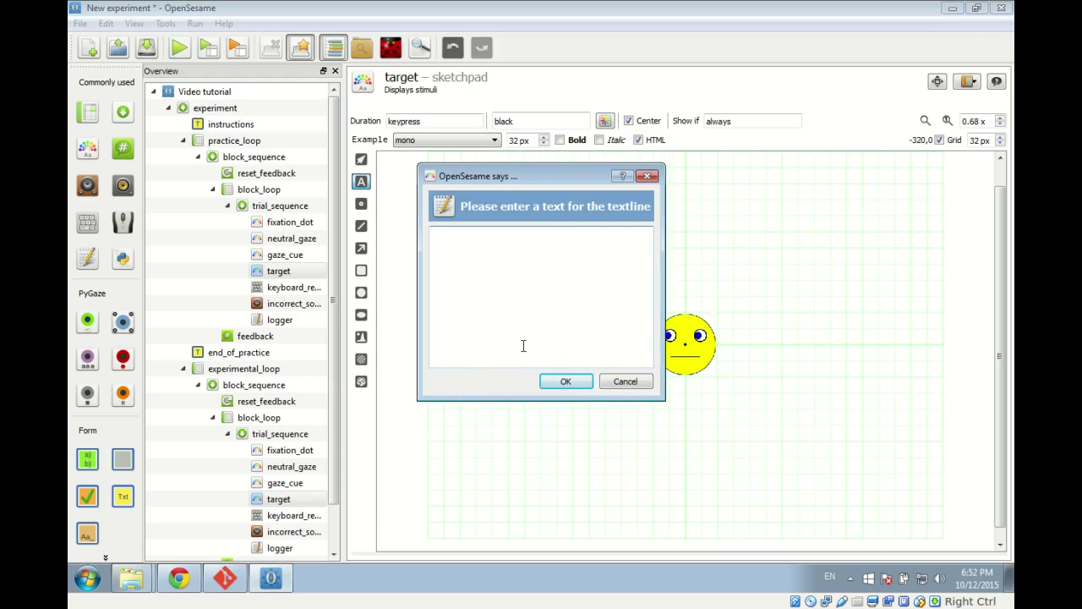
{"action": "type", "text": "x"}
{"action": "left_click", "coordinate": [565, 382]}
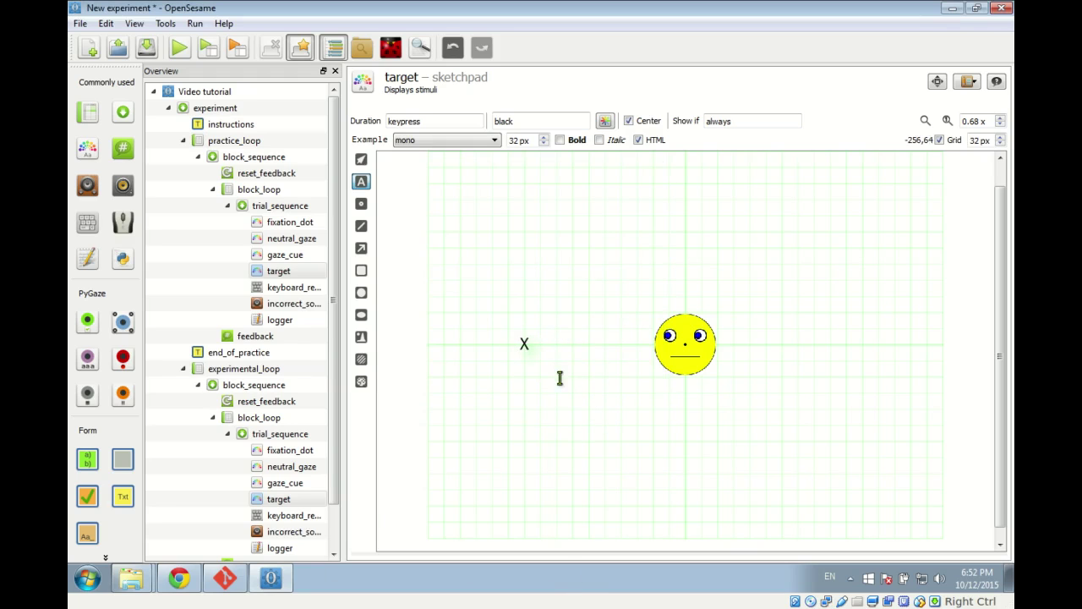
- Add a [target_letter] text line on the other side of the face in the target sketchpad, at x=320, y=0
{"action": "left_click", "coordinate": [843, 343]}
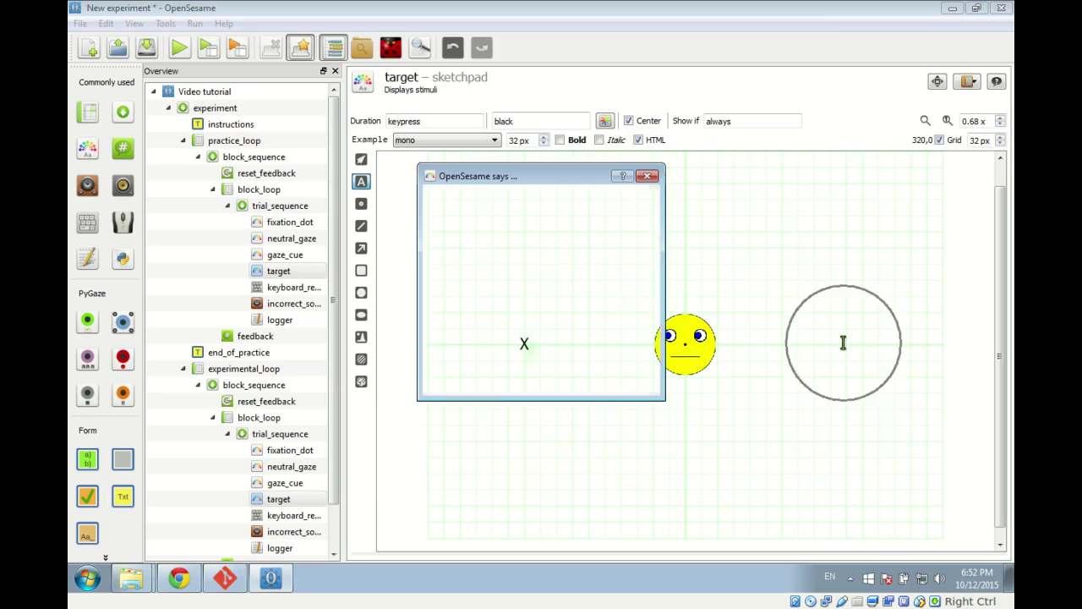
{"action": "type", "text": "["}
{"action": "key", "text": "BackSpace"}
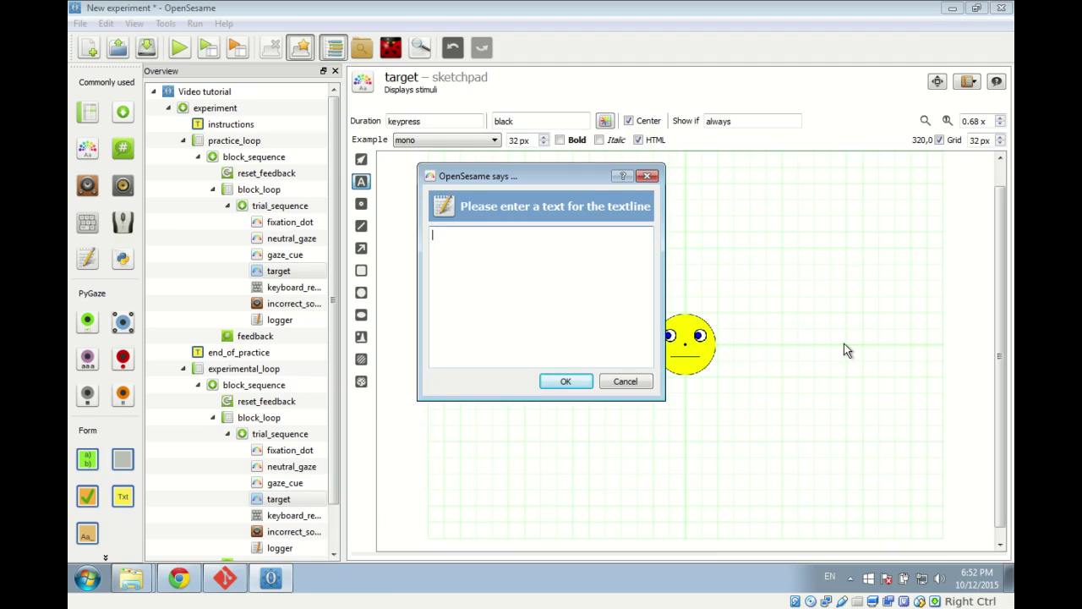
{"action": "type", "text": "[target_letter\\"}
{"action": "key", "text": "BackSpace"}
{"action": "type", "text": "]"}
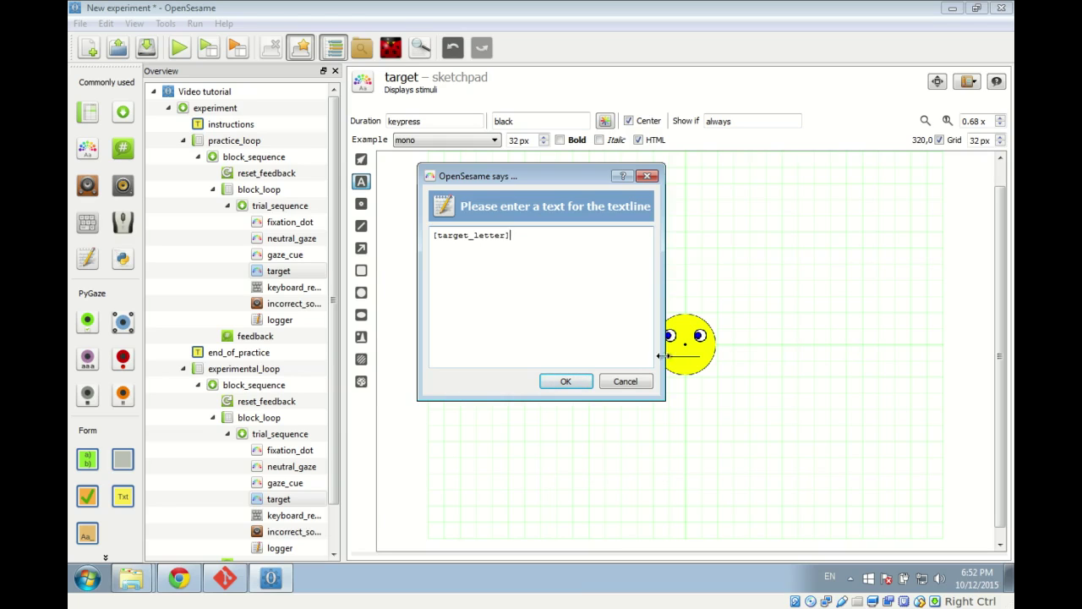
{"action": "left_click", "coordinate": [589, 382]}
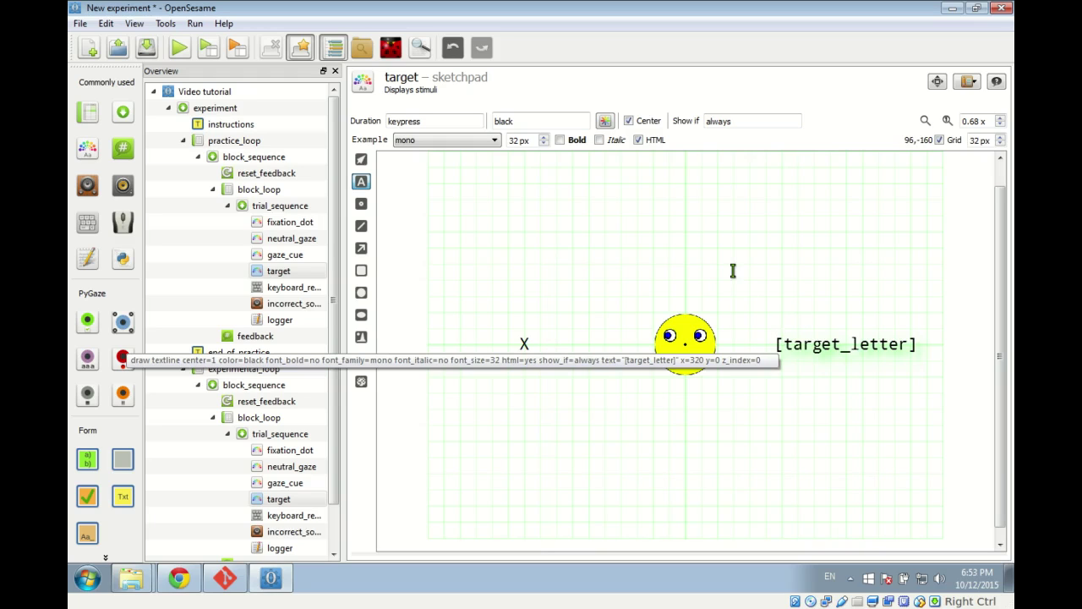
- Show the target script in split view and replace "left" in the image file name with [gaze_cue], as gaze_[gaze_cue].png
{"action": "left_click", "coordinate": [360, 161]}
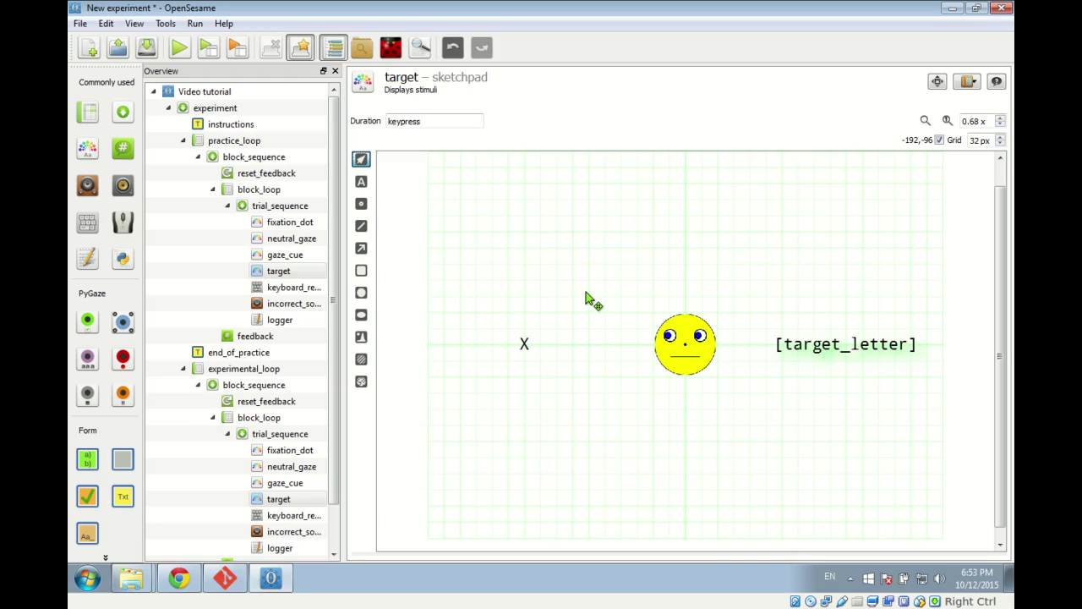
{"action": "left_click", "coordinate": [970, 81]}
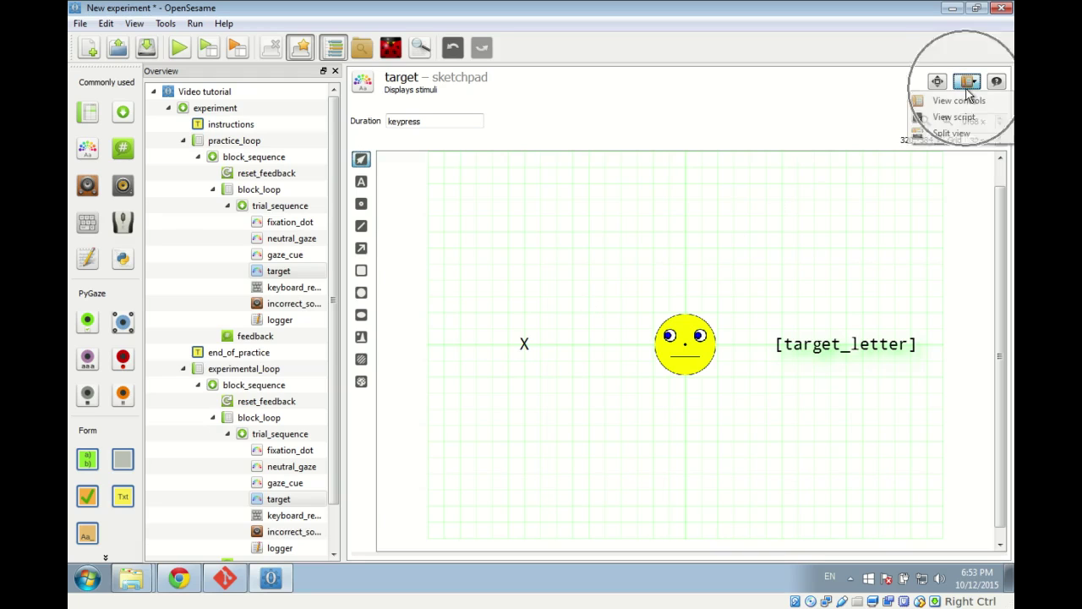
{"action": "left_click", "coordinate": [961, 137]}
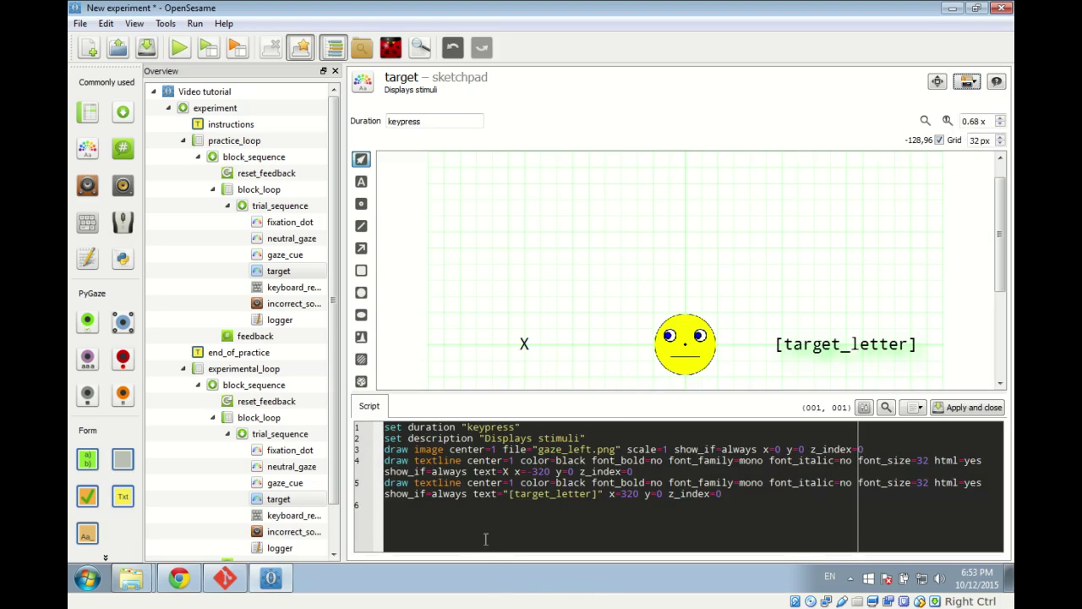
{"action": "left_click", "coordinate": [472, 493]}
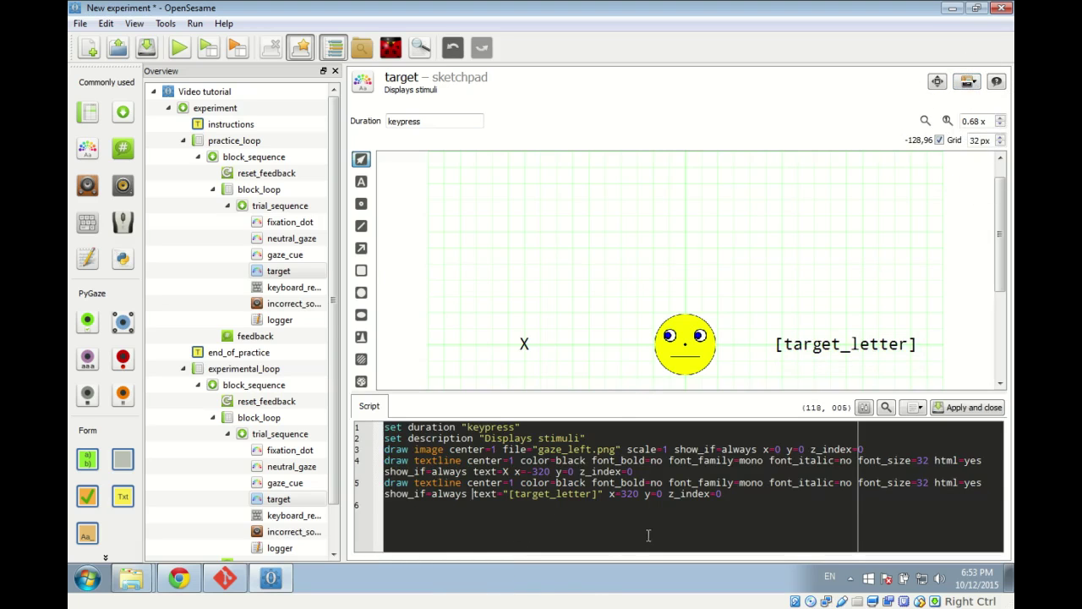
{"action": "key", "text": "Up"}
{"action": "key", "text": "Up"}
{"action": "key", "text": "Up"}
{"action": "key", "text": "Up"}
{"action": "key", "text": "shift+Right"}
{"action": "key", "text": "shift+Right"}
{"action": "key", "text": "shift+Right"}
{"action": "key", "text": "shift+Right"}
{"action": "type", "text": "[gaze_cu"}
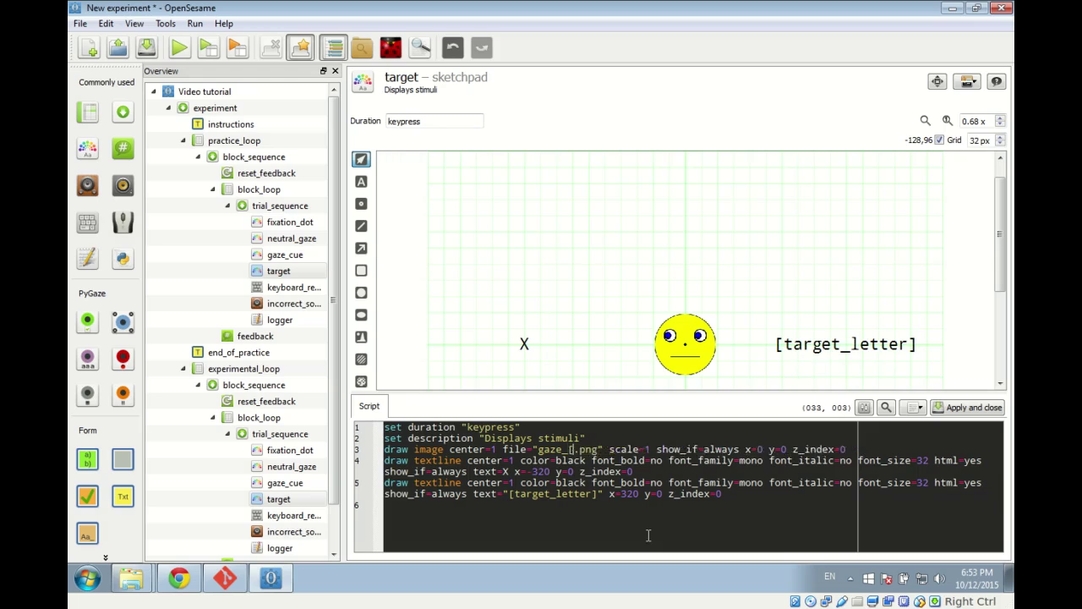
{"action": "type", "text": "e]"}
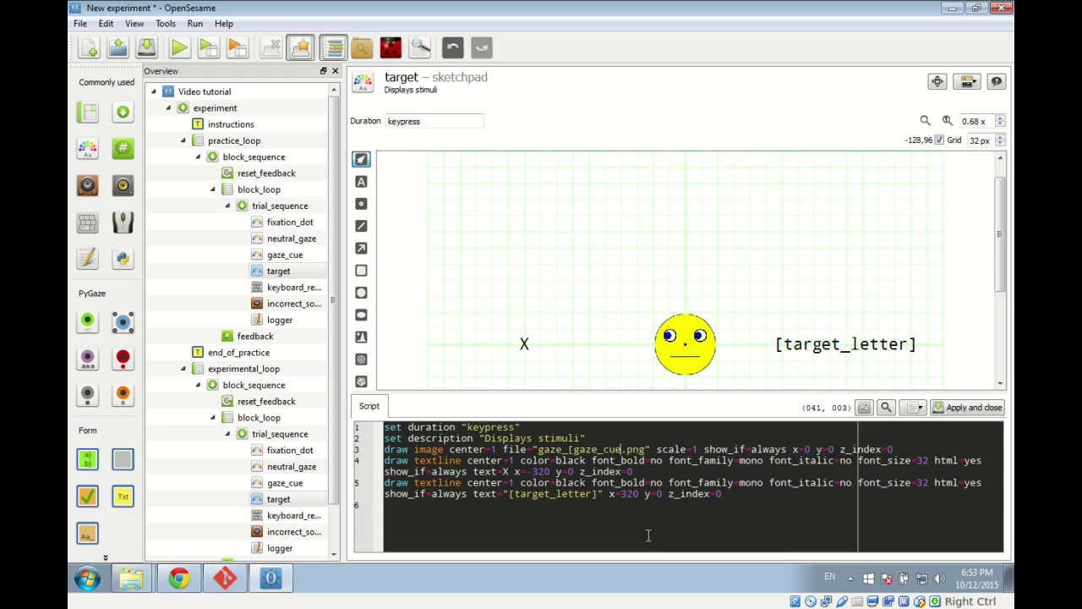
- Go to the draw textline line of the X in the script and highlight that whole line
{"action": "key", "text": "Down"}
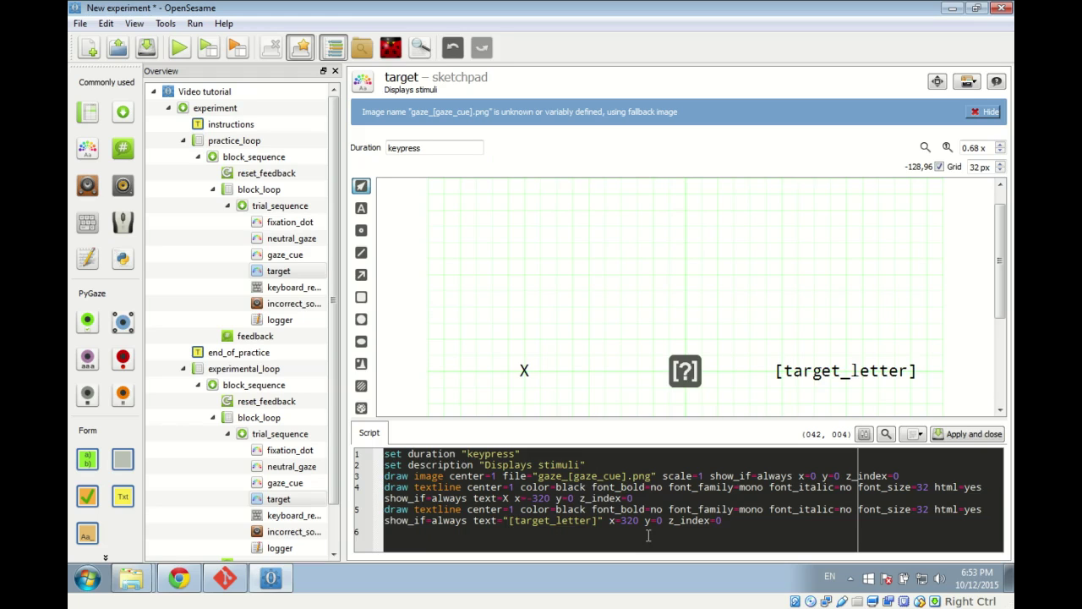
{"action": "key", "text": "Down"}
{"action": "key", "text": "Left"}
{"action": "key", "text": "Left"}
{"action": "key", "text": "Left"}
{"action": "key", "text": "Left"}
{"action": "key", "text": "Left"}
{"action": "key", "text": "Left"}
{"action": "key", "text": "Left"}
{"action": "key", "text": "Left"}
{"action": "key", "text": "Left"}
{"action": "key", "text": "Left"}
{"action": "key", "text": "Left"}
{"action": "key", "text": "Left"}
{"action": "key", "text": "Left"}
{"action": "key", "text": "Left"}
{"action": "key", "text": "Left"}
{"action": "key", "text": "Left"}
{"action": "key", "text": "Left"}
{"action": "key", "text": "Left"}
{"action": "key", "text": "Left"}
{"action": "key", "text": "Left"}
{"action": "key", "text": "Home"}
{"action": "key", "text": "Home"}
{"action": "key", "text": "shift+Down"}
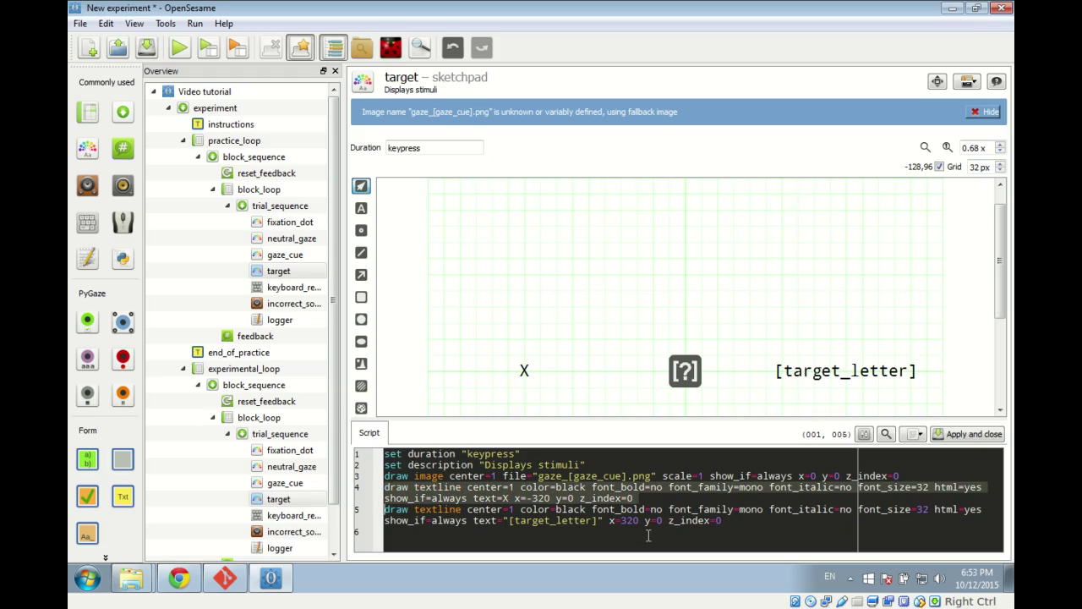
- Replace the X text line's x coordinate in the script with the variable [dist_pos] and apply the script
{"action": "key", "text": "Up"}
{"action": "key", "text": "Right"}
{"action": "key", "text": "Right"}
{"action": "key", "text": "Right"}
{"action": "key", "text": "Right"}
{"action": "key", "text": "Right"}
{"action": "key", "text": "Right"}
{"action": "key", "text": "Right"}
{"action": "key", "text": "Right"}
{"action": "key", "text": "Right"}
{"action": "key", "text": "Right"}
{"action": "key", "text": "Right"}
{"action": "key", "text": "Right"}
{"action": "key", "text": "Right"}
{"action": "key", "text": "Right"}
{"action": "key", "text": "Right"}
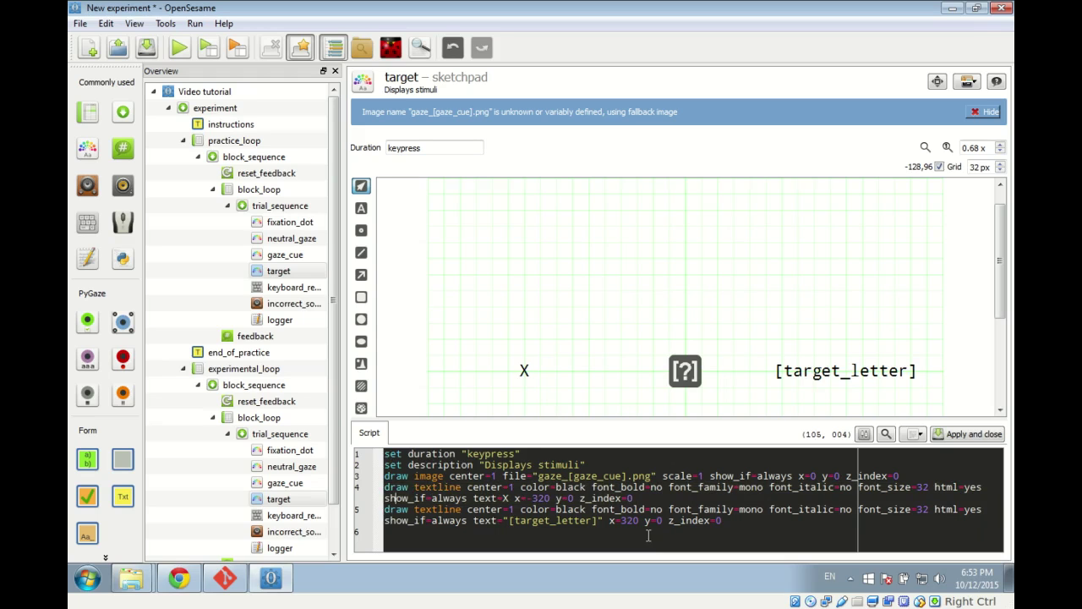
{"action": "key", "text": "Right"}
{"action": "key", "text": "Right"}
{"action": "key", "text": "Right"}
{"action": "key", "text": "Right"}
{"action": "key", "text": "Right"}
{"action": "key", "text": "Right"}
{"action": "key", "text": "shift+Right"}
{"action": "key", "text": "shift+Right"}
{"action": "key", "text": "shift+Right"}
{"action": "key", "text": "shift+Right"}
{"action": "key", "text": "shift+Right"}
{"action": "key", "text": "shift+Right"}
{"action": "key", "text": "Right"}
{"action": "key", "text": "BackSpace"}
{"action": "key", "text": "BackSpace"}
{"action": "key", "text": "BackSpace"}
{"action": "key", "text": "BackSpace"}
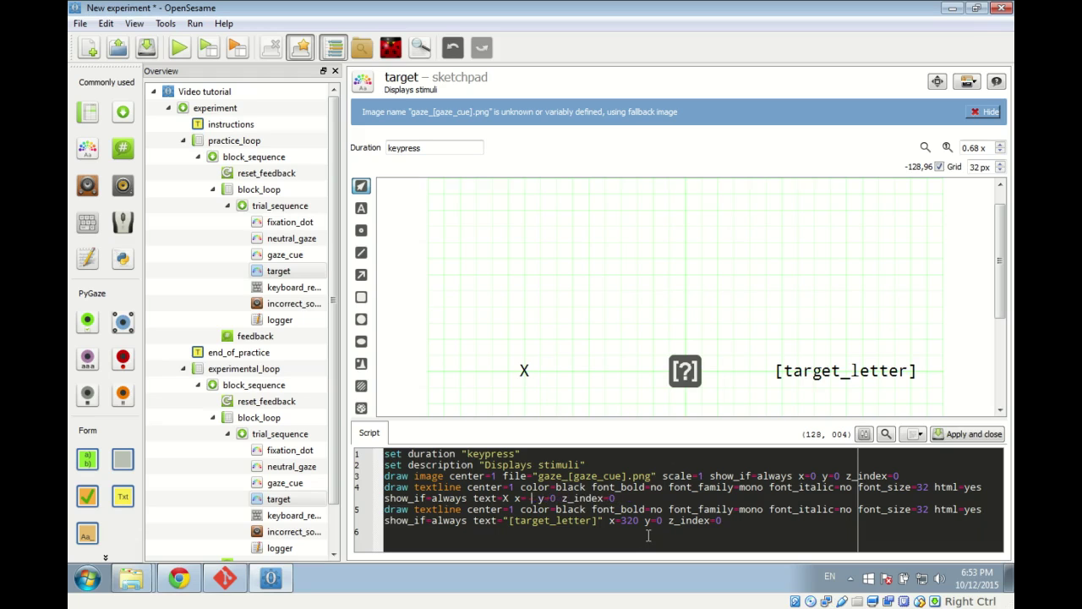
{"action": "type", "text": "[dist_pos"}
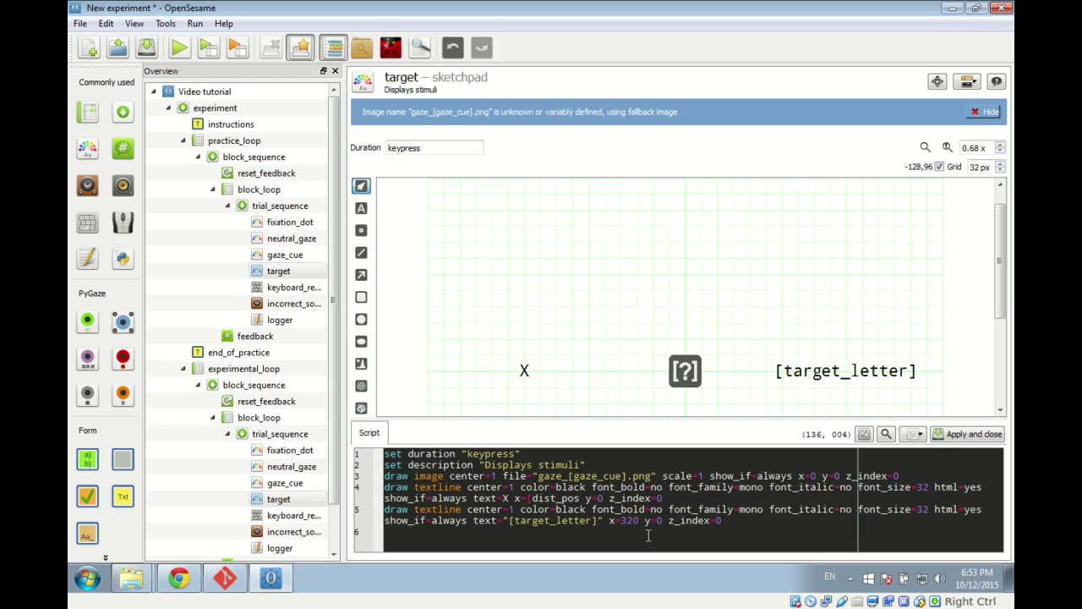
{"action": "type", "text": "]"}
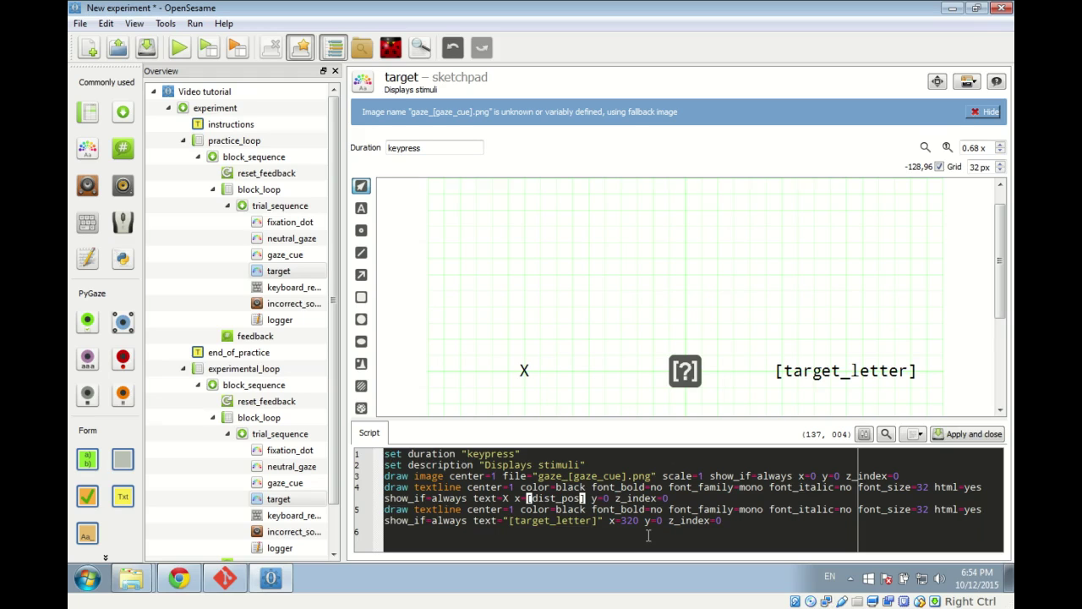
{"action": "key", "text": "alt+a"}
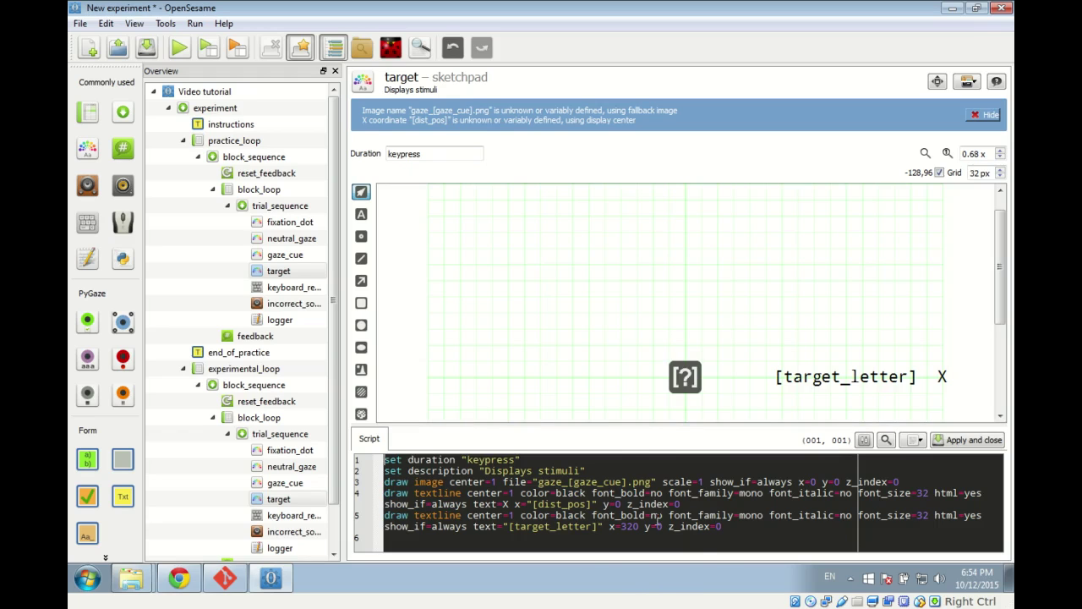
- Replace the x coordinate of the [target_letter] text line with [target_pos], then apply the script and close it
{"action": "left_click", "coordinate": [640, 527]}
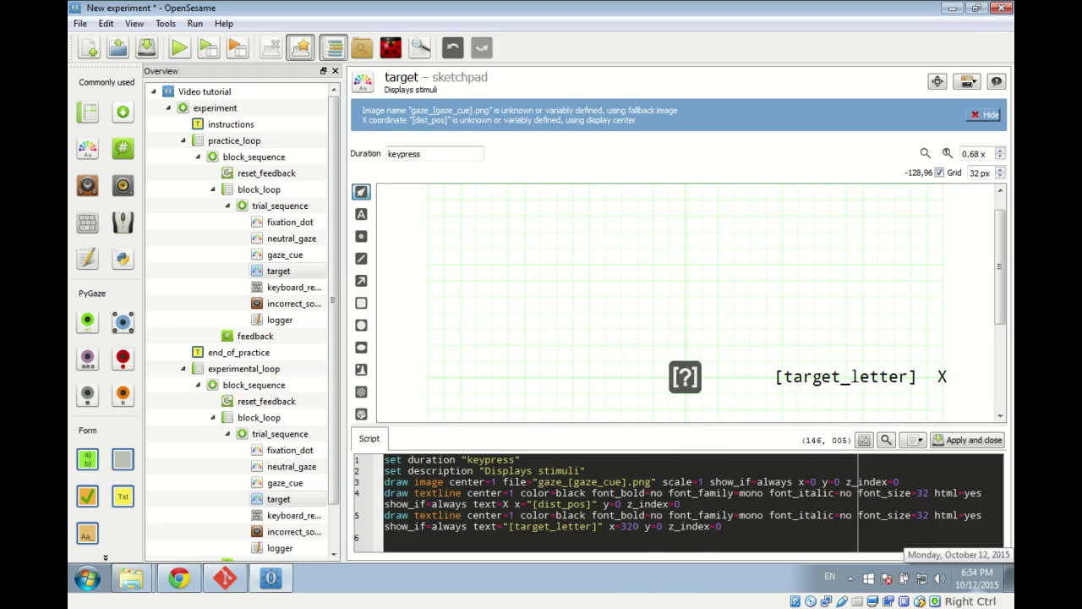
{"action": "key", "text": "BackSpace"}
{"action": "key", "text": "BackSpace"}
{"action": "key", "text": "BackSpace"}
{"action": "type", "text": "[target_p"}
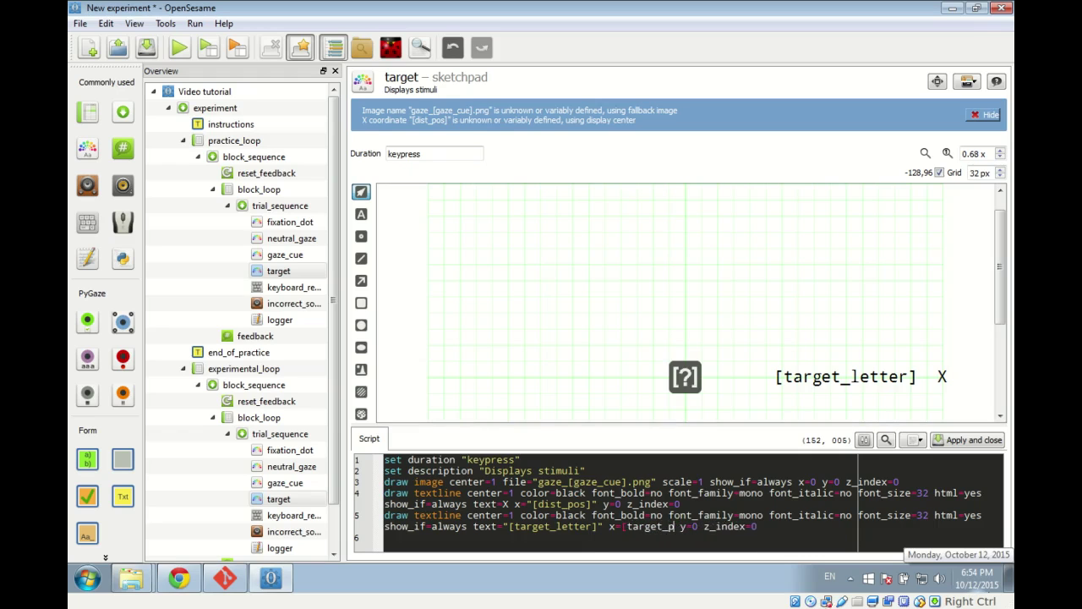
{"action": "type", "text": "os]"}
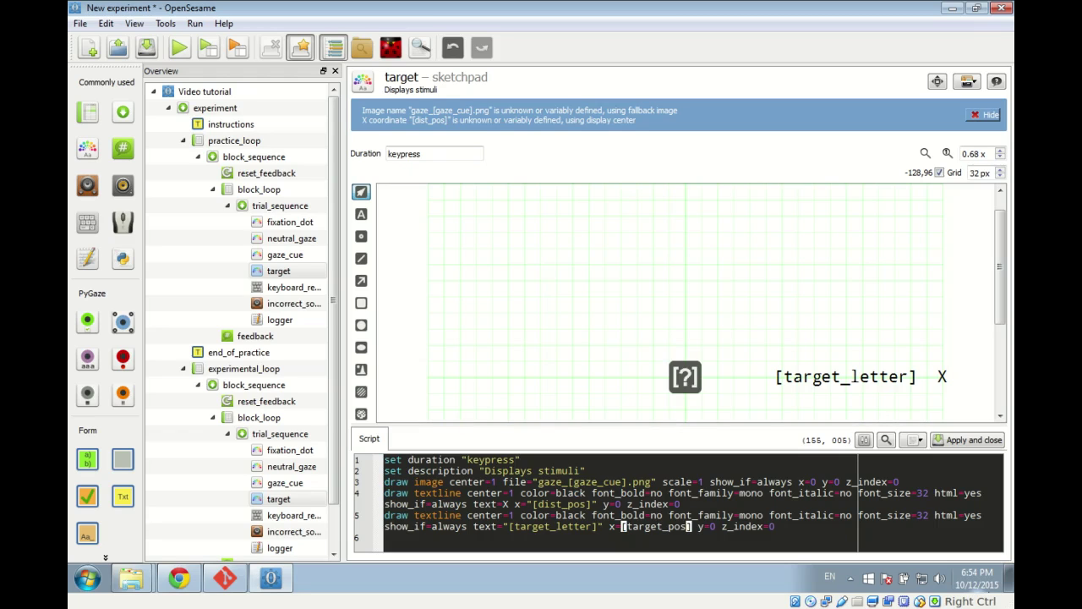
{"action": "left_click", "coordinate": [692, 515]}
{"action": "left_click", "coordinate": [960, 442]}
{"action": "left_click", "coordinate": [962, 443]}
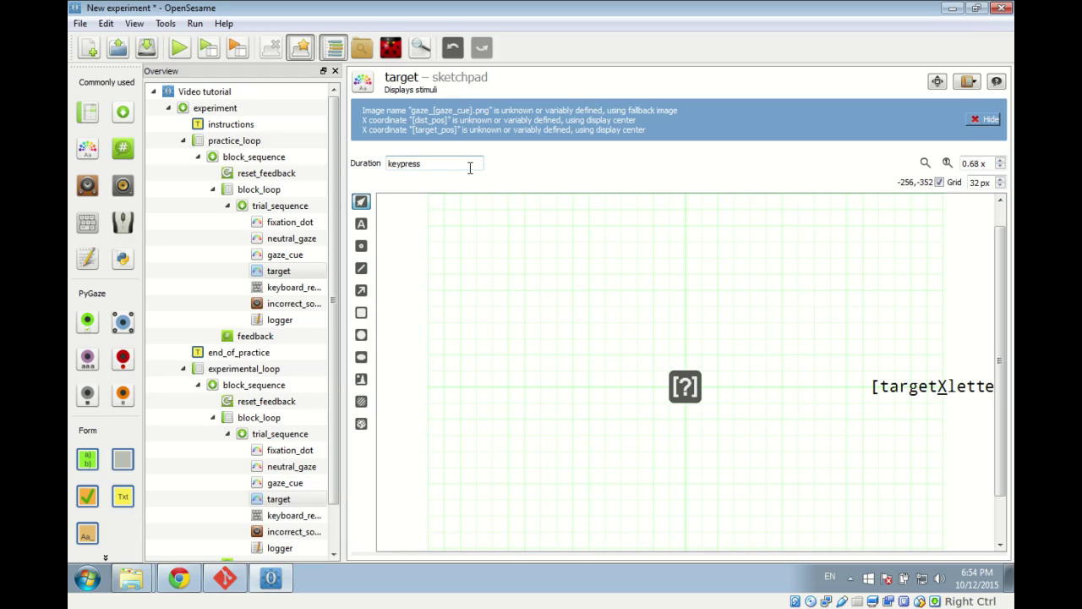
- Set the duration of the target sketchpad to 0
{"action": "left_click_drag", "start_coordinate": [422, 167], "coordinate": [379, 168]}
{"action": "type", "text": "0"}
{"action": "key", "text": "Tab"}
{"action": "left_click", "coordinate": [402, 167]}
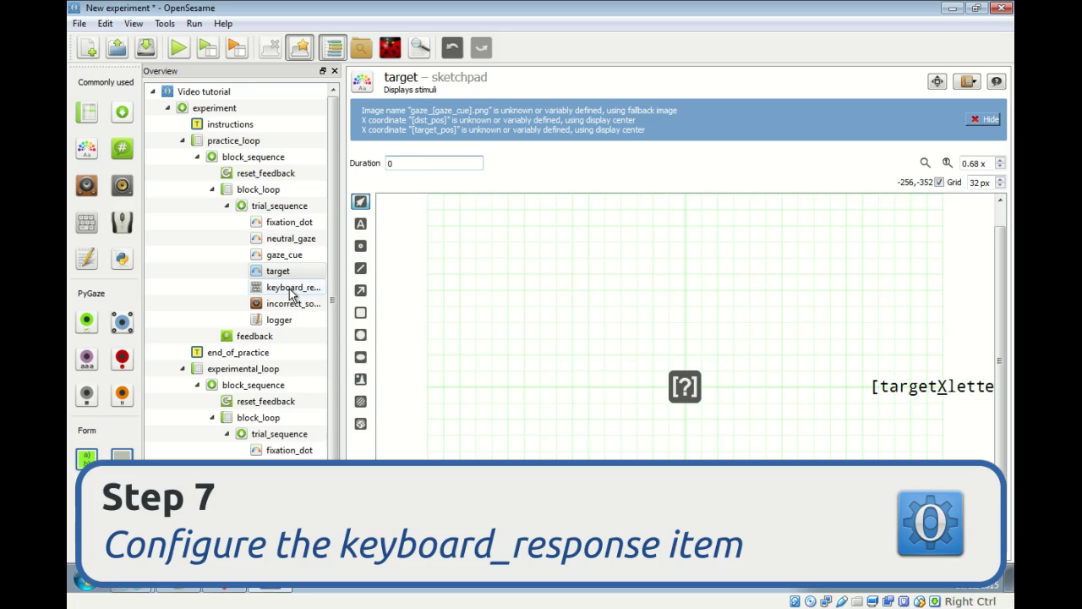
- Open the keyboard_response item and set its allowed responses to z;m and its timeout to 2000
{"action": "left_click", "coordinate": [291, 288]}
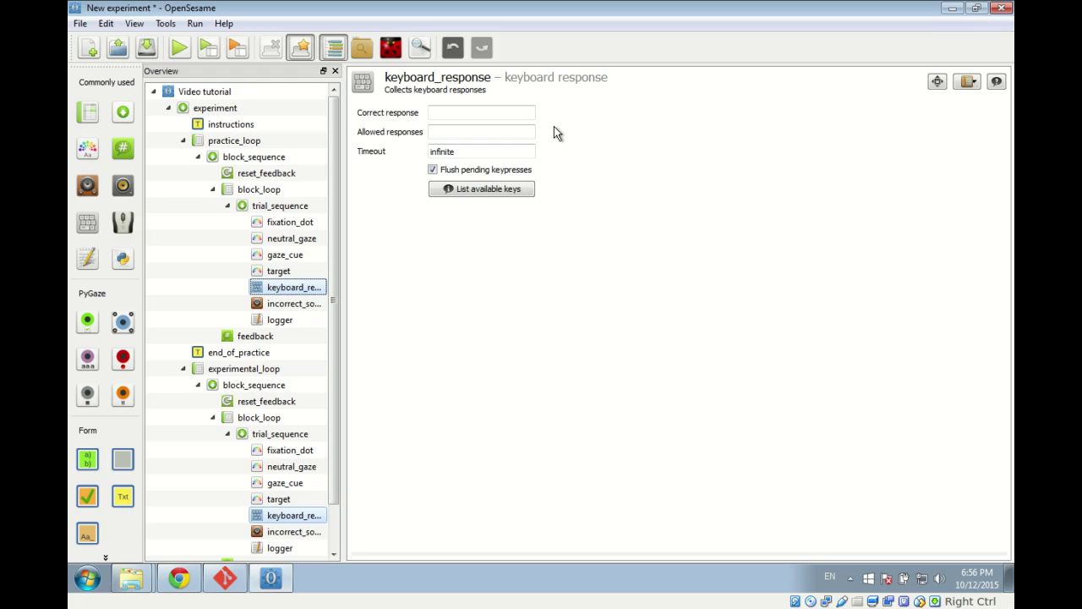
{"action": "left_click", "coordinate": [489, 134]}
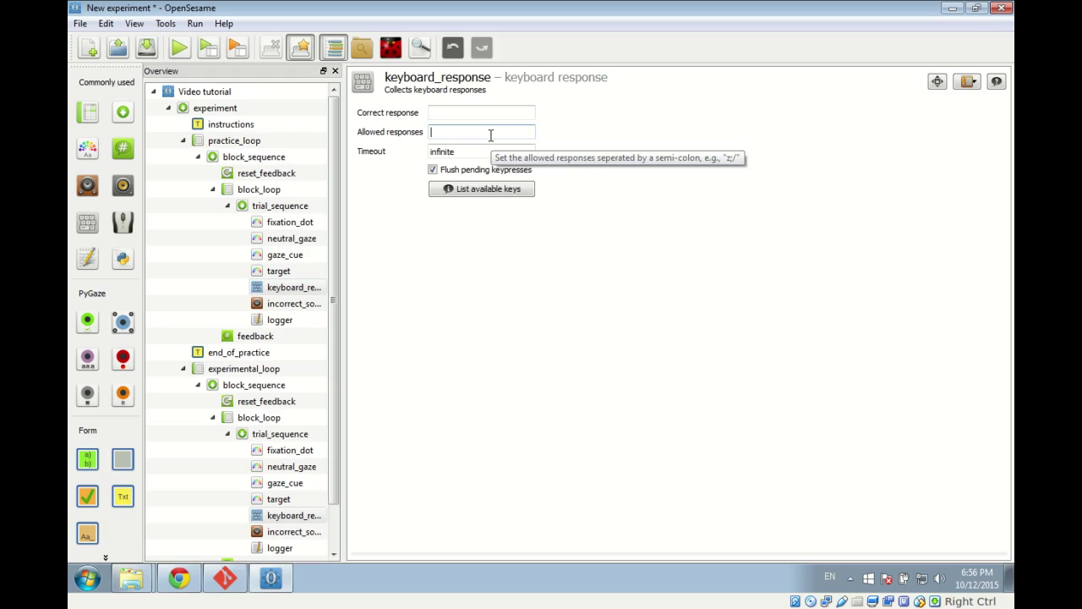
{"action": "type", "text": "z;m"}
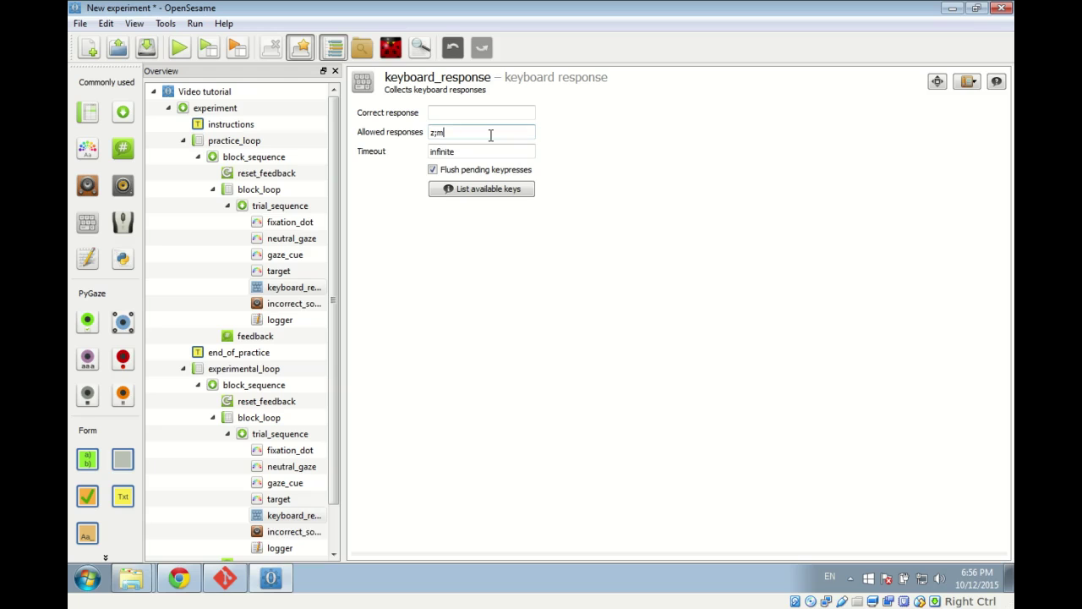
{"action": "key", "text": "Tab"}
{"action": "type", "text": "2000"}
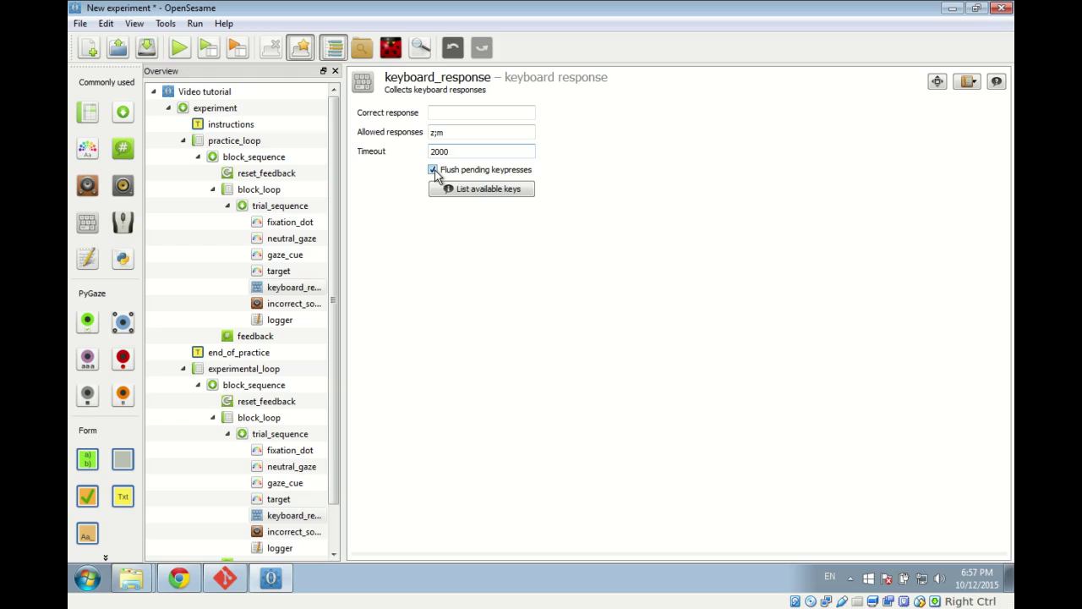
- Assign incorrect.ogg from the file pool as the sound file of the incorrect_sound sampler
{"action": "left_click", "coordinate": [281, 306]}
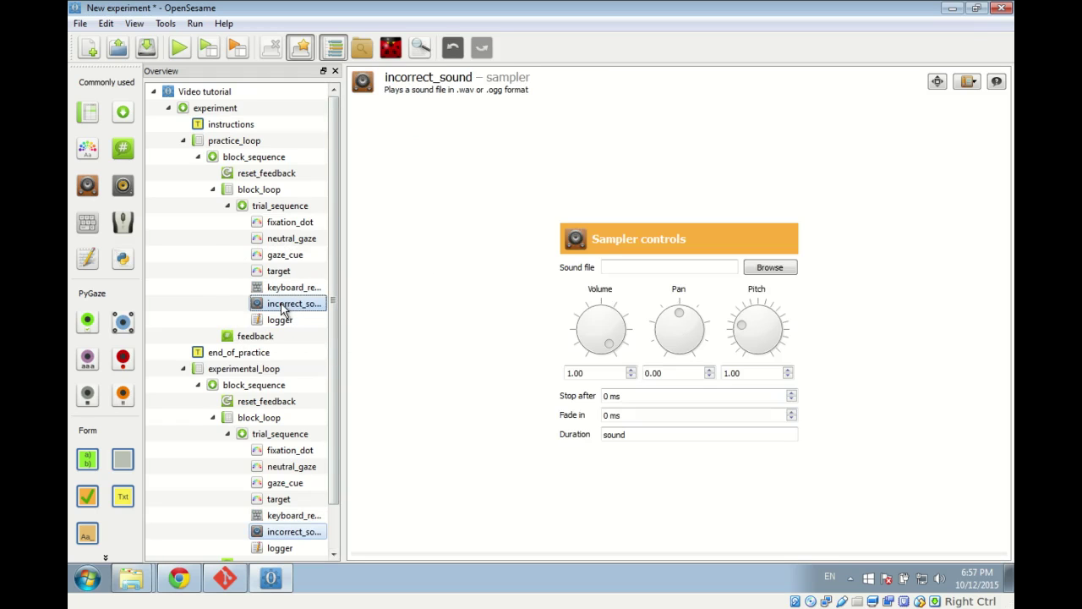
{"action": "left_click", "coordinate": [758, 269]}
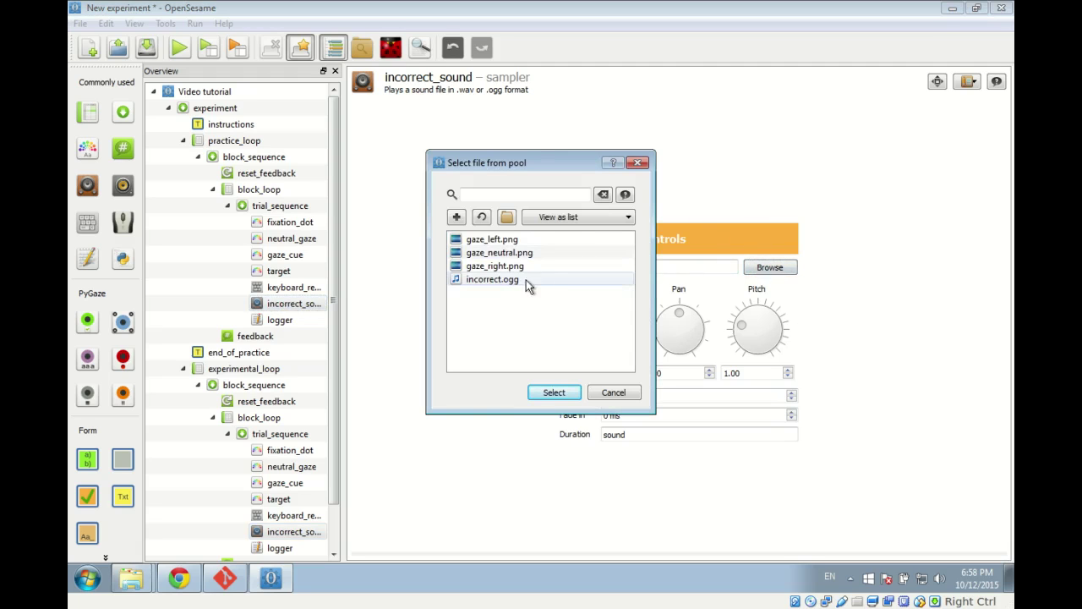
{"action": "left_click", "coordinate": [519, 282]}
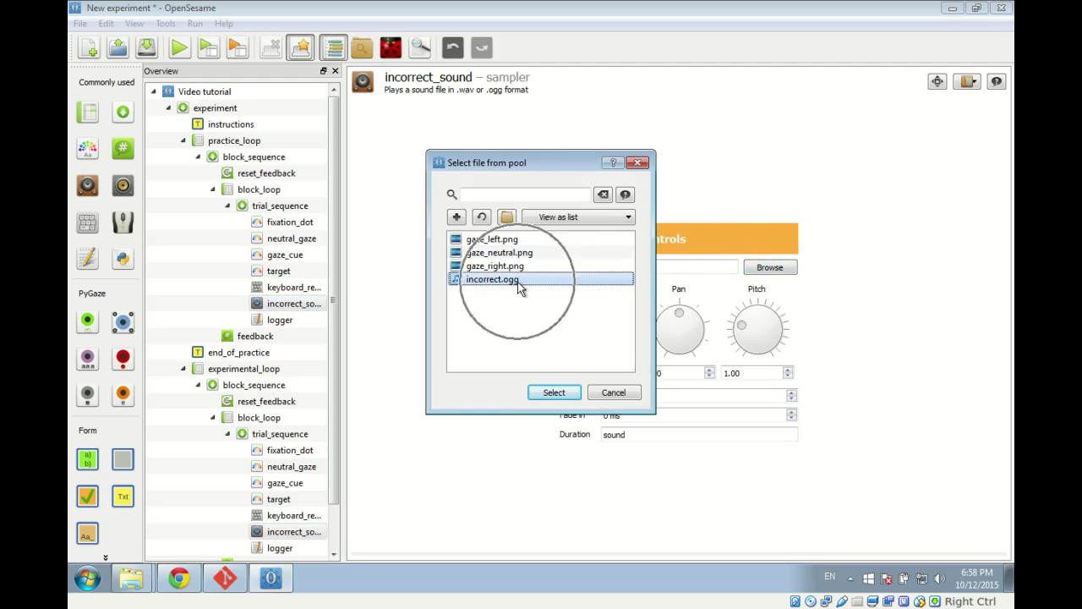
{"action": "left_click", "coordinate": [552, 393]}
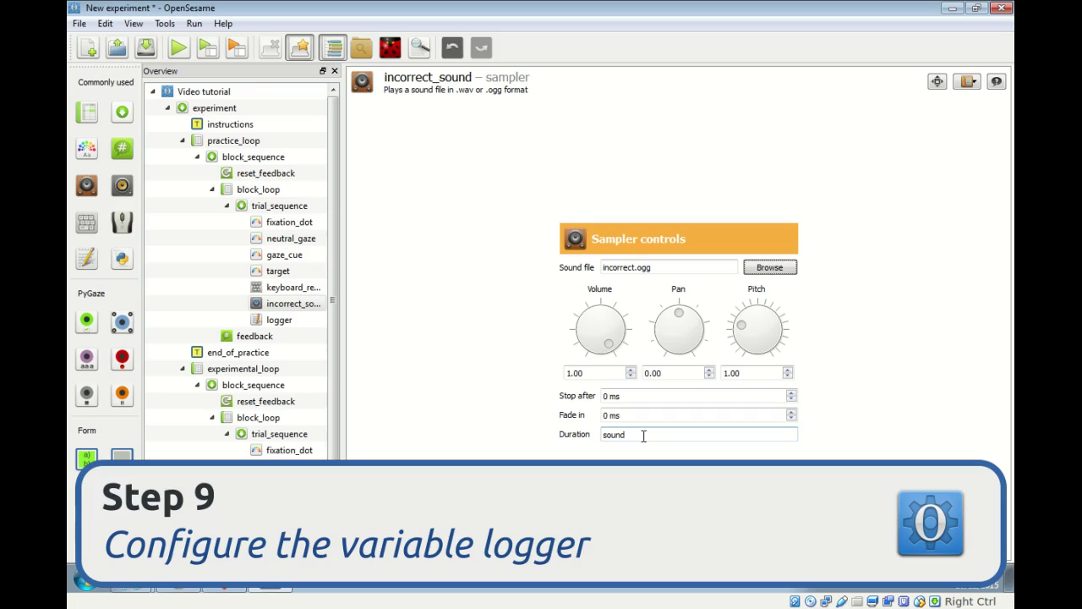
- In the logger item, turn off logging of all variables and add response as a custom variable
{"action": "left_click", "coordinate": [279, 321]}
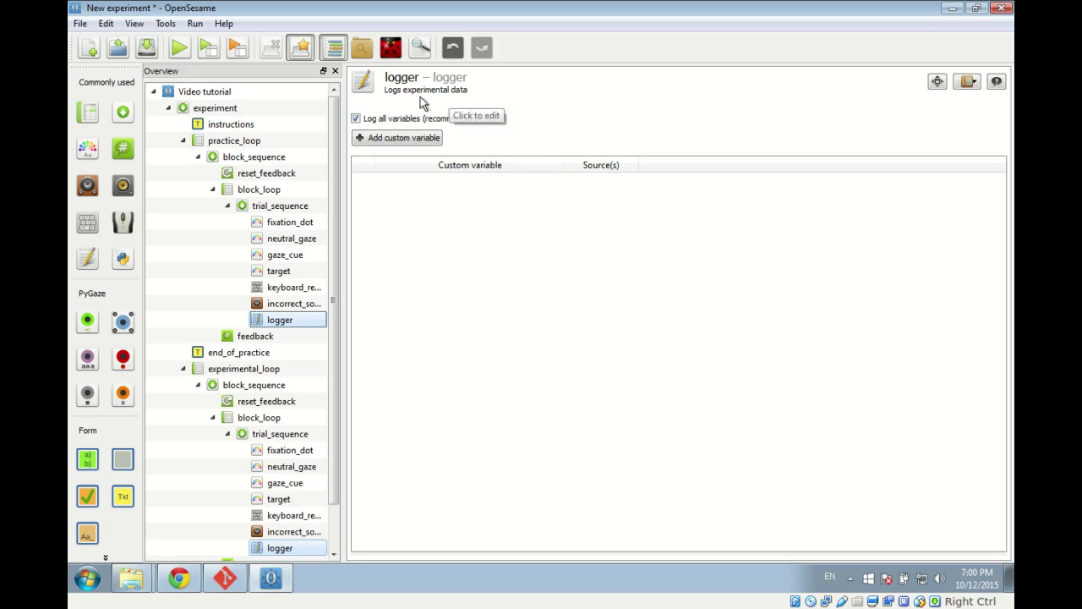
{"action": "left_click", "coordinate": [356, 119]}
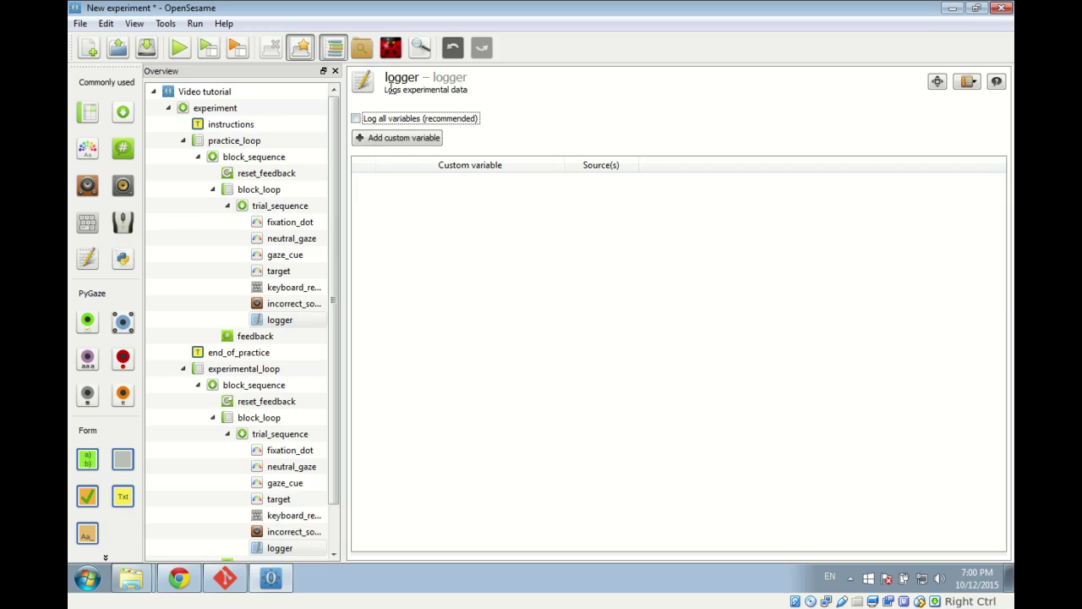
{"action": "left_click", "coordinate": [389, 141]}
{"action": "type", "text": "resp"}
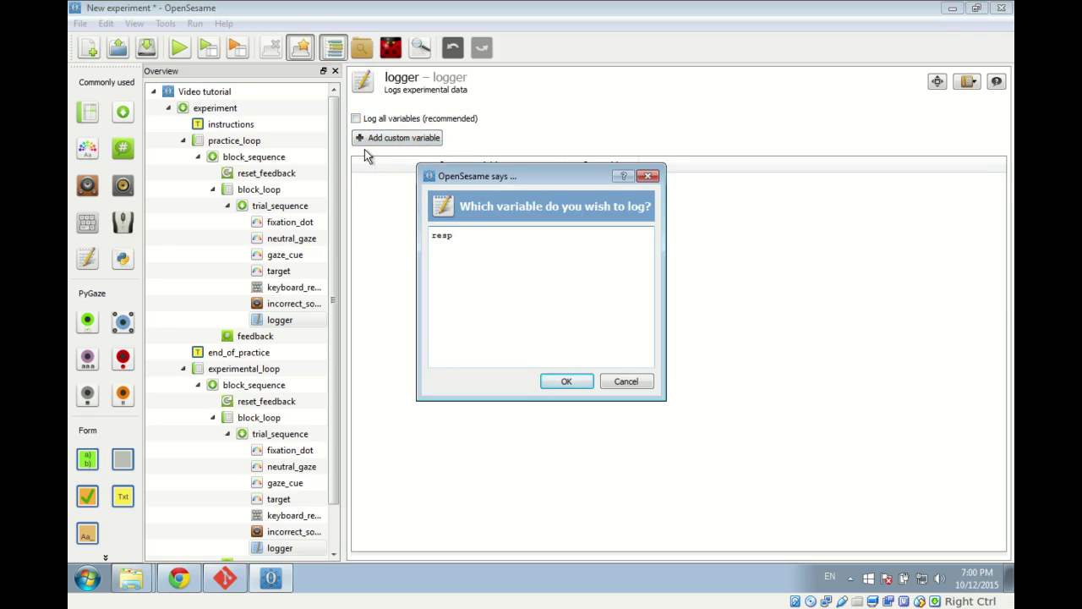
{"action": "type", "text": "onse"}
{"action": "left_click", "coordinate": [580, 386]}
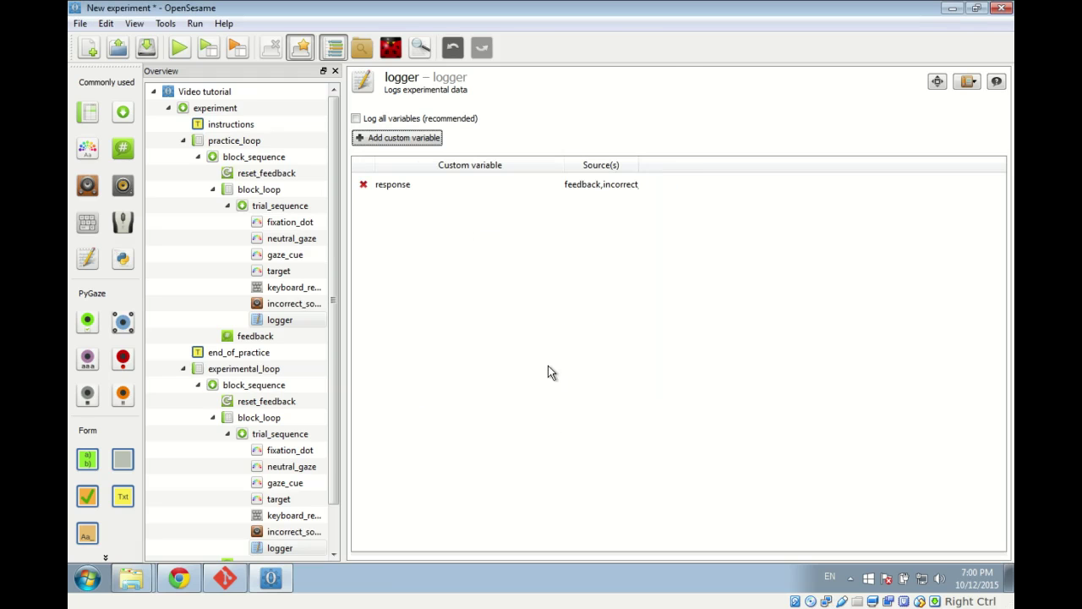
- Add the variable correct to the logger's custom variables from the variable inspector, then close the inspector
{"action": "left_click", "coordinate": [427, 53]}
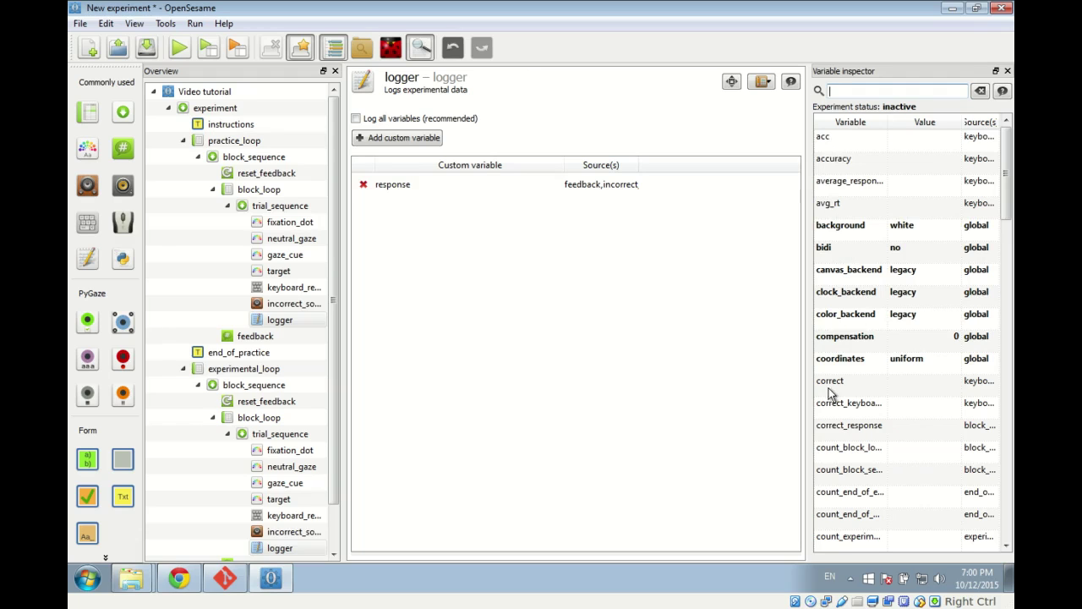
{"action": "left_click_drag", "start_coordinate": [837, 387], "coordinate": [376, 222]}
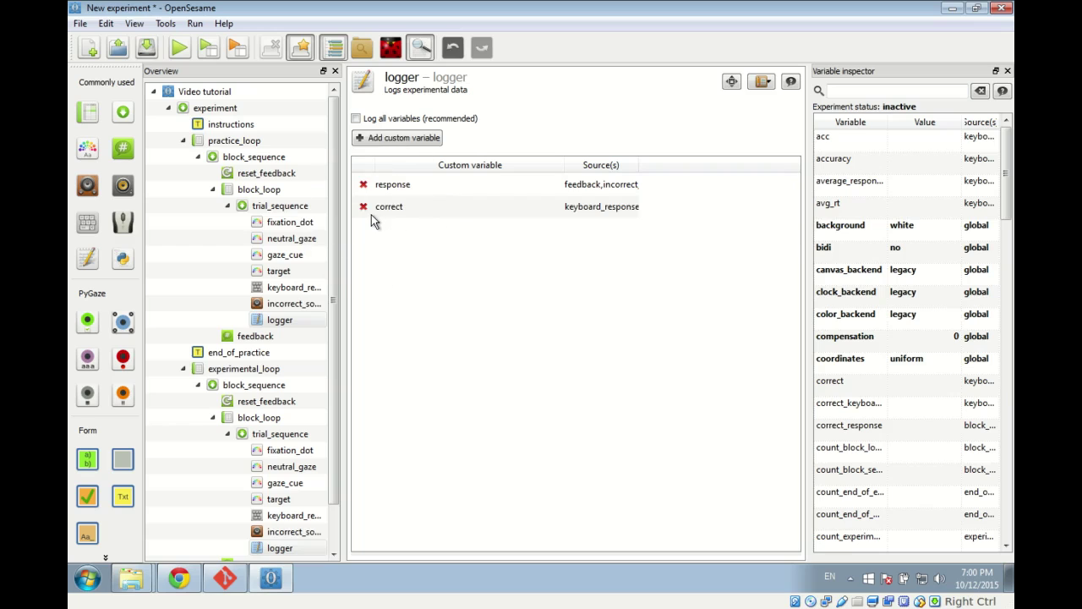
{"action": "left_click", "coordinate": [422, 53]}
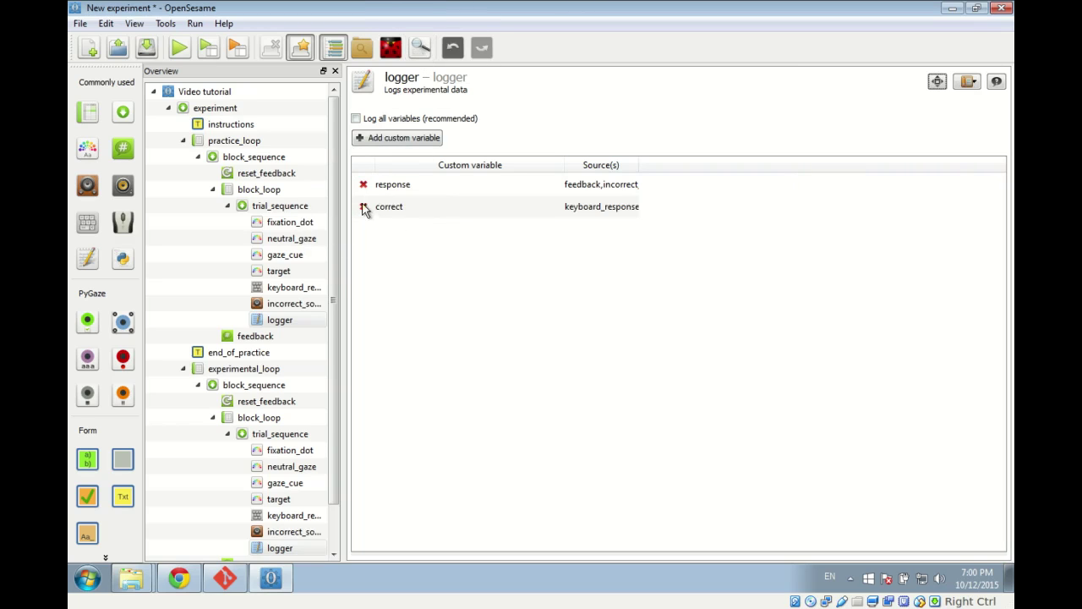
- Remove the custom variables correct and response from the logger and turn logging of all variables back on
{"action": "left_click", "coordinate": [363, 206]}
{"action": "left_click", "coordinate": [363, 185]}
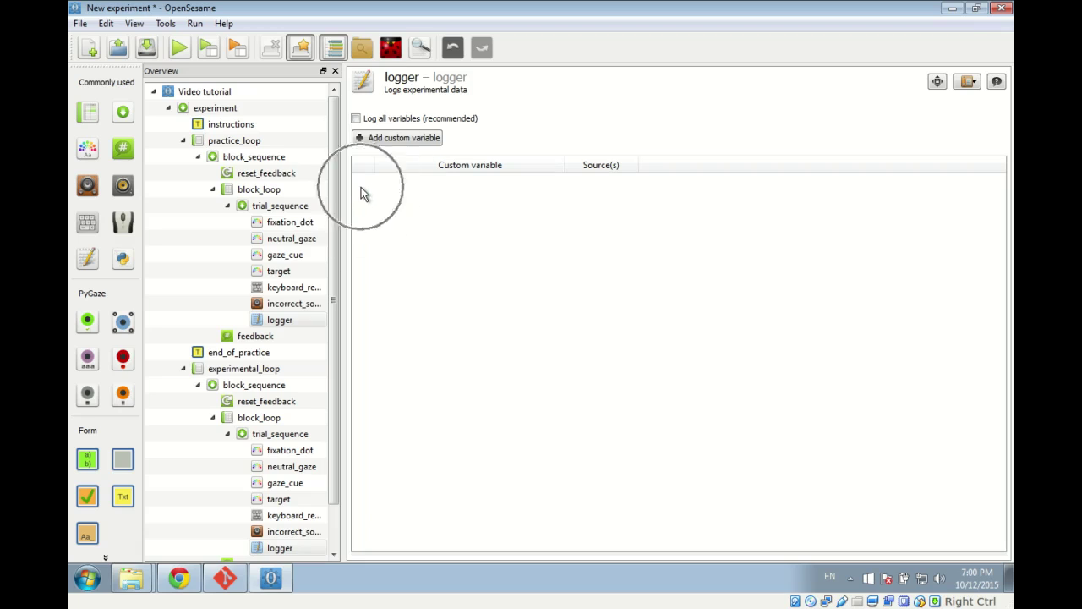
{"action": "left_click", "coordinate": [356, 121]}
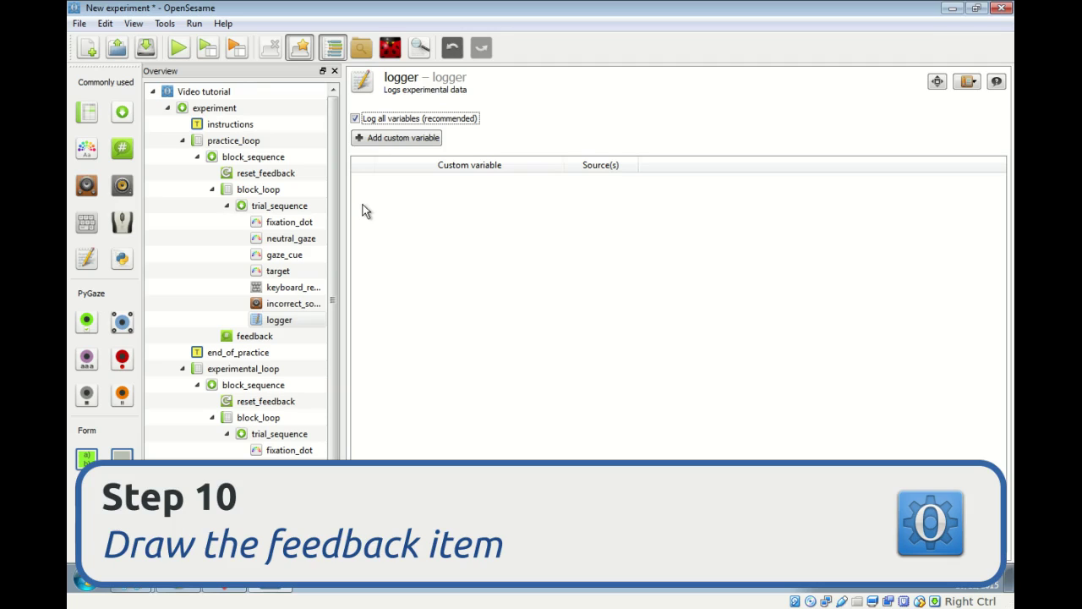
- Start a text line at the centre of the feedback item reading "End of block" and "Your average response time was [avg_rt] ms"
{"action": "left_click", "coordinate": [242, 338]}
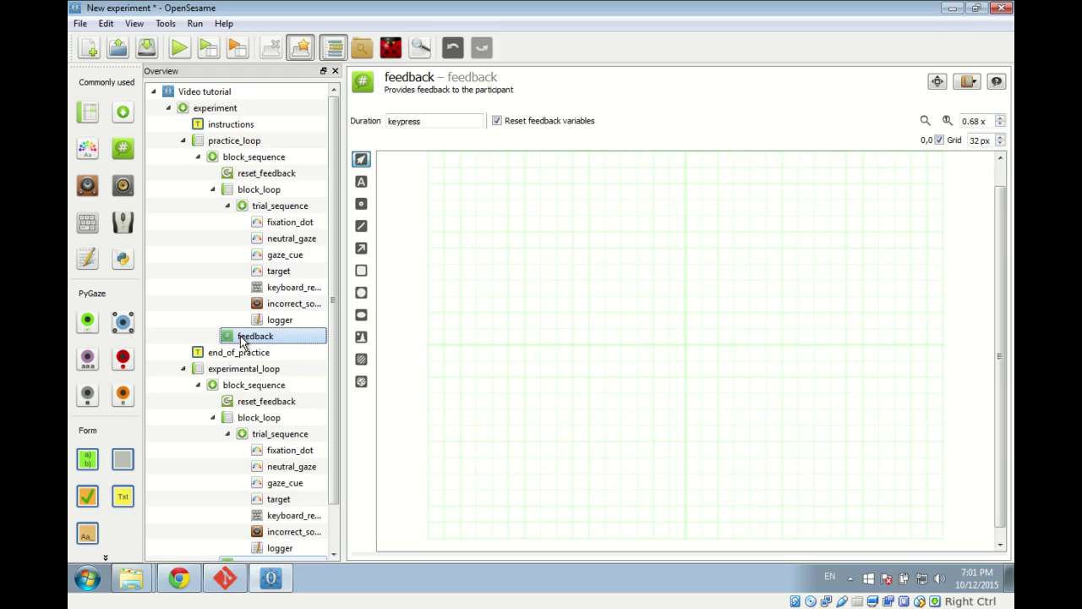
{"action": "left_click", "coordinate": [363, 184]}
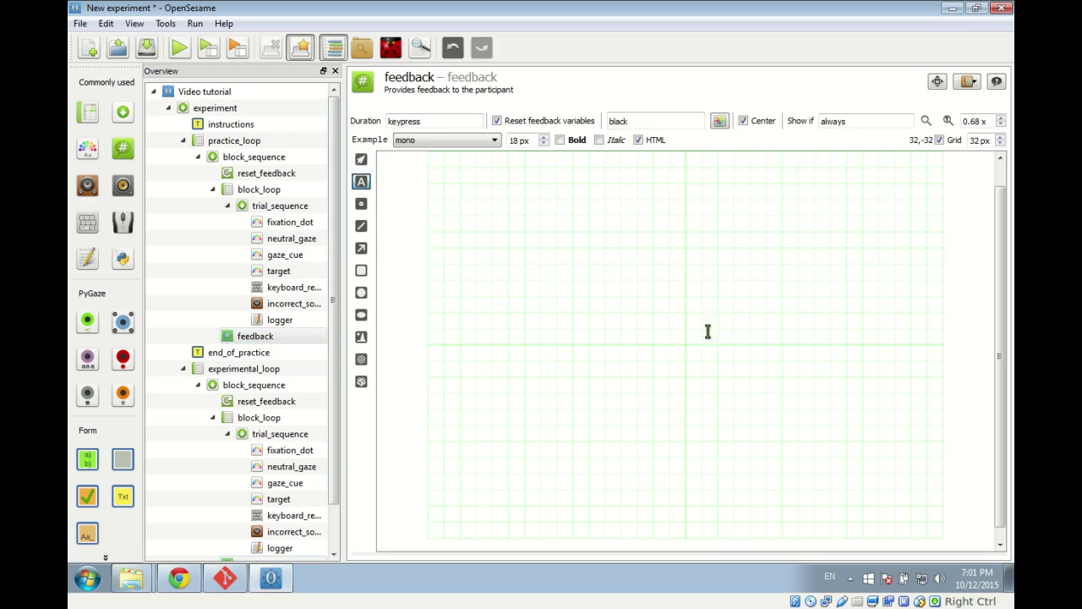
{"action": "left_click", "coordinate": [685, 343]}
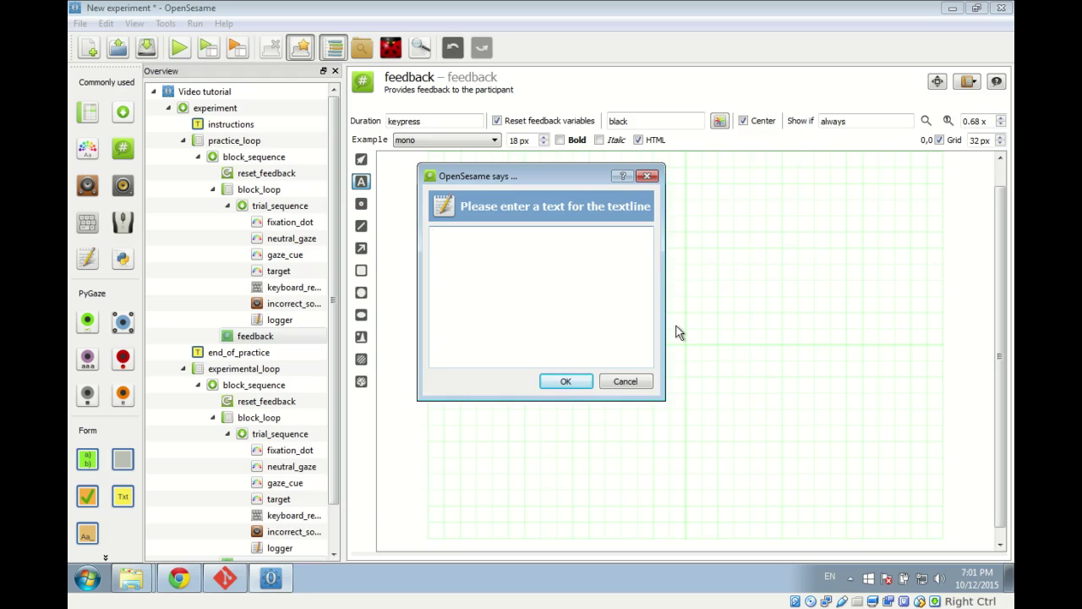
{"action": "type", "text": "End of block"}
{"action": "key", "text": "Return"}
{"action": "type", "text": "Your average respons"}
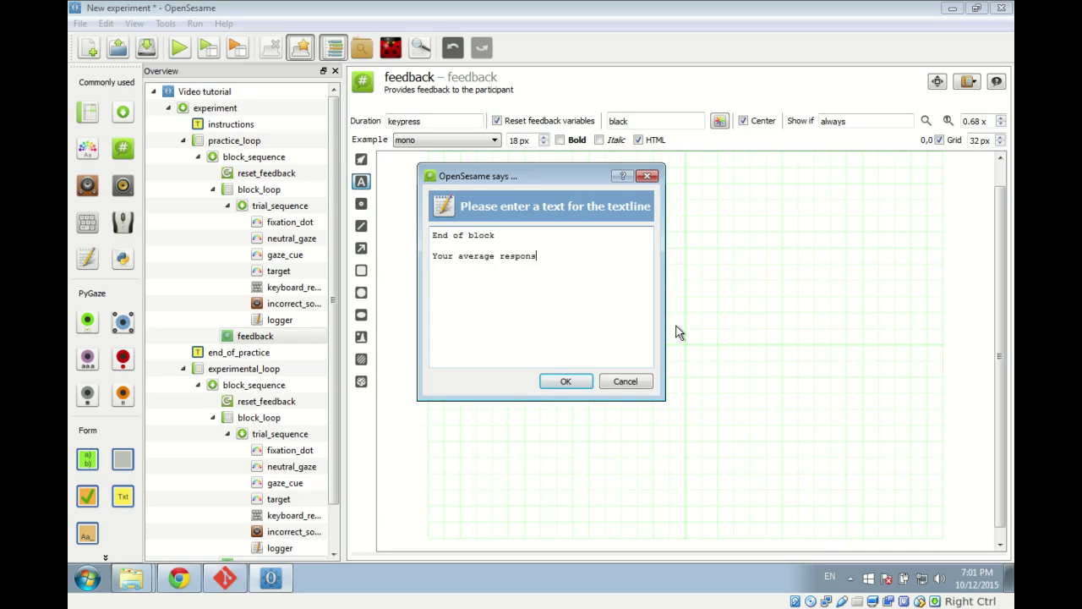
{"action": "type", "text": "e time was [avg"}
{"action": "key", "text": "BackSpace"}
{"action": "key", "text": "BackSpace"}
{"action": "type", "text": "vg_rt] ms"}
{"action": "key", "text": "Return"}
- Complete the feedback text with "Your accuracy was [acc] %" and "Press any key to continue", and set its font size to 32 px
{"action": "type", "text": "Your accuracy was "}
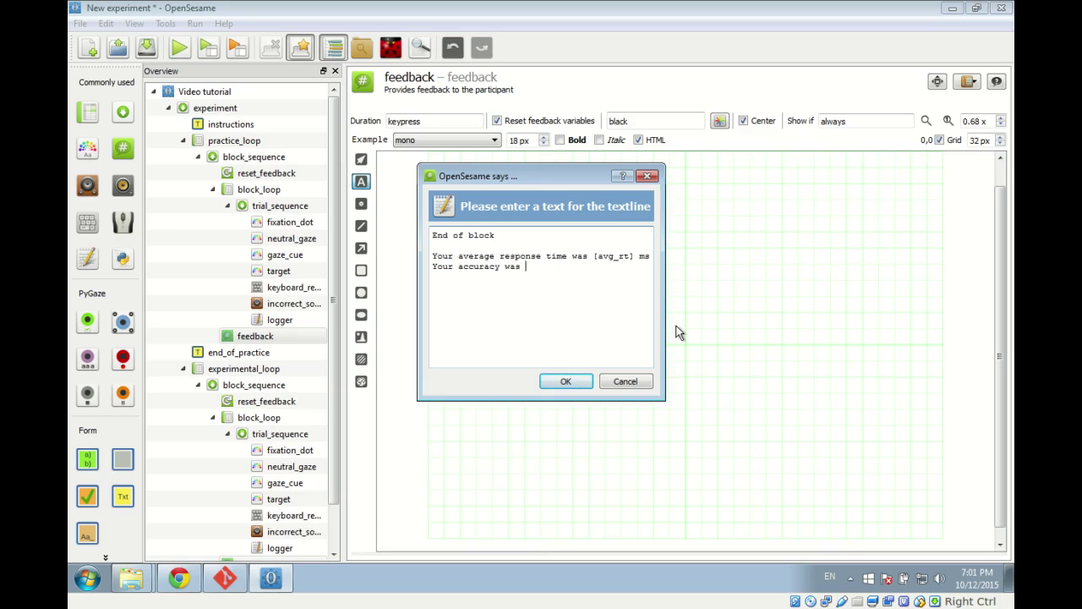
{"action": "type", "text": "[acc] %"}
{"action": "key", "text": "Return"}
{"action": "key", "text": "Return"}
{"action": "type", "text": "Press any key to continue"}
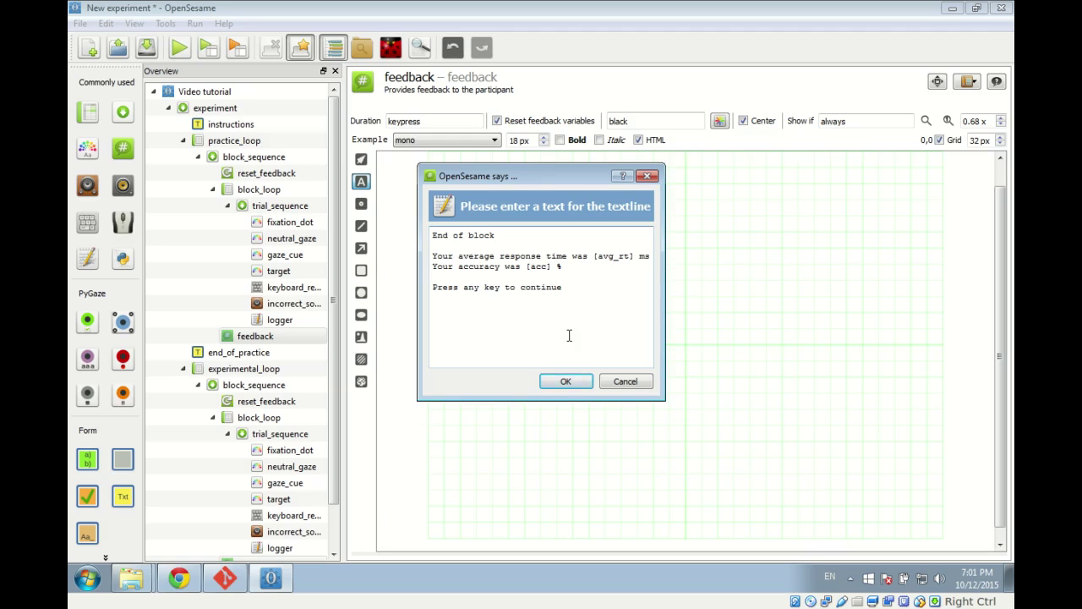
{"action": "left_click", "coordinate": [563, 382]}
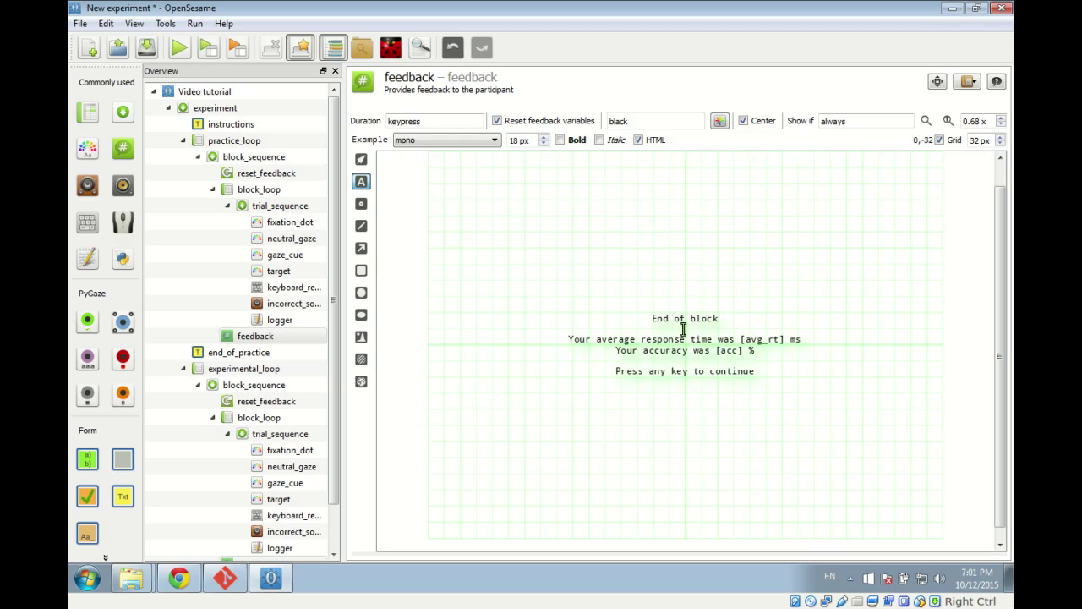
{"action": "left_click", "coordinate": [501, 139]}
{"action": "type", "text": "32"}
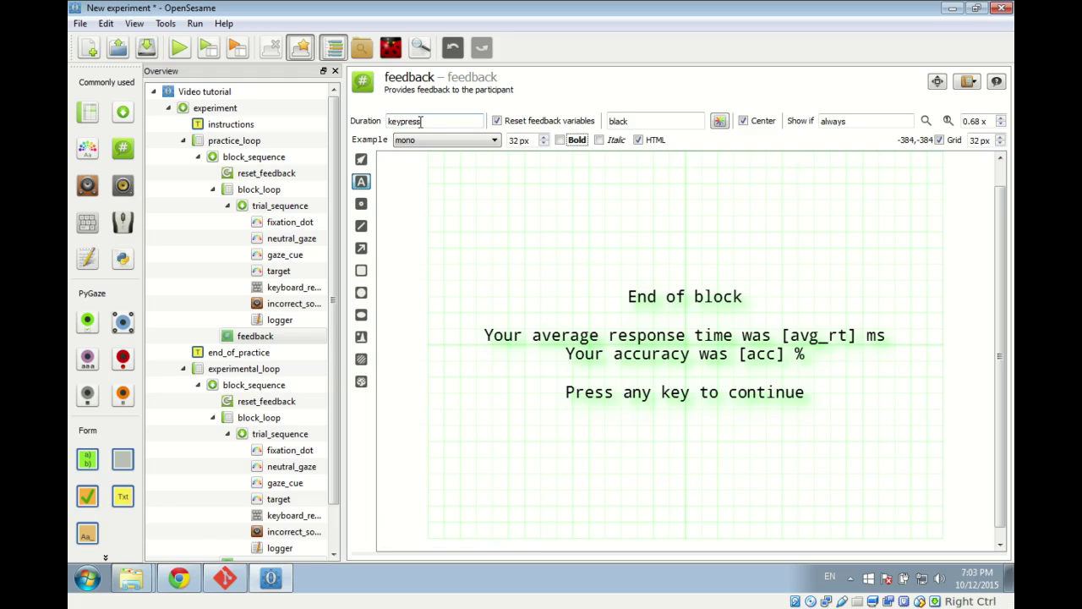
- Set block_loop to repeat each cycle 3 times
{"action": "left_click", "coordinate": [260, 189]}
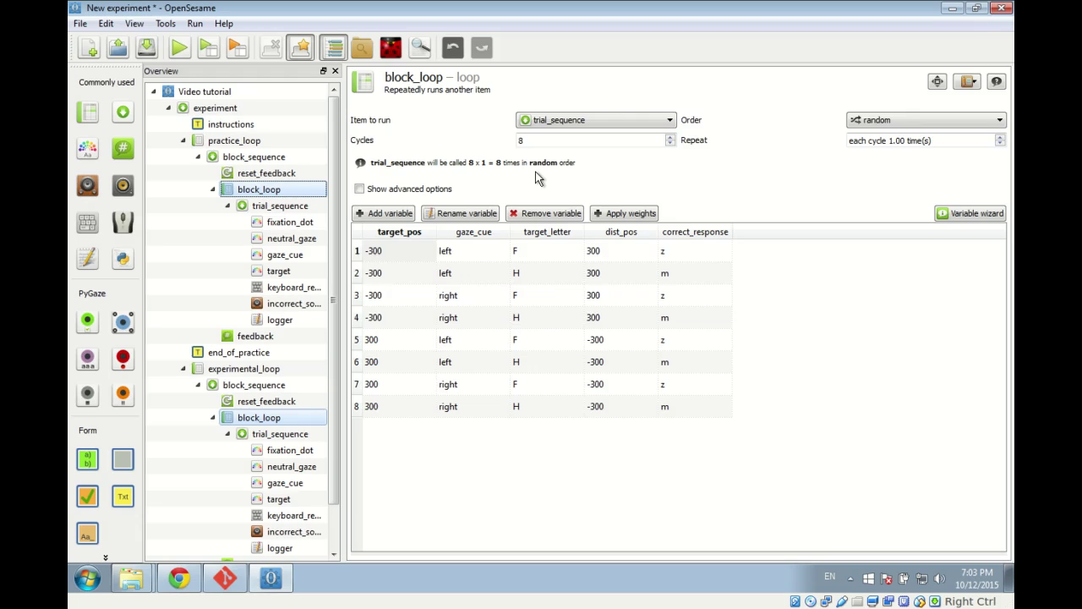
{"action": "left_click", "coordinate": [891, 142]}
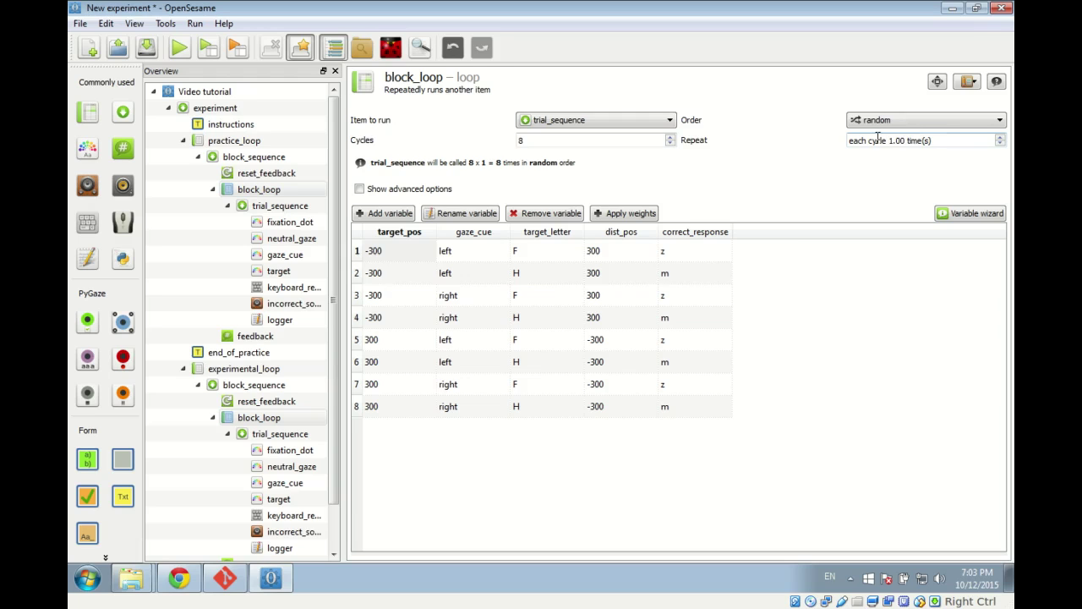
{"action": "key", "text": "Delete"}
{"action": "type", "text": "3"}
{"action": "key", "text": "Tab"}
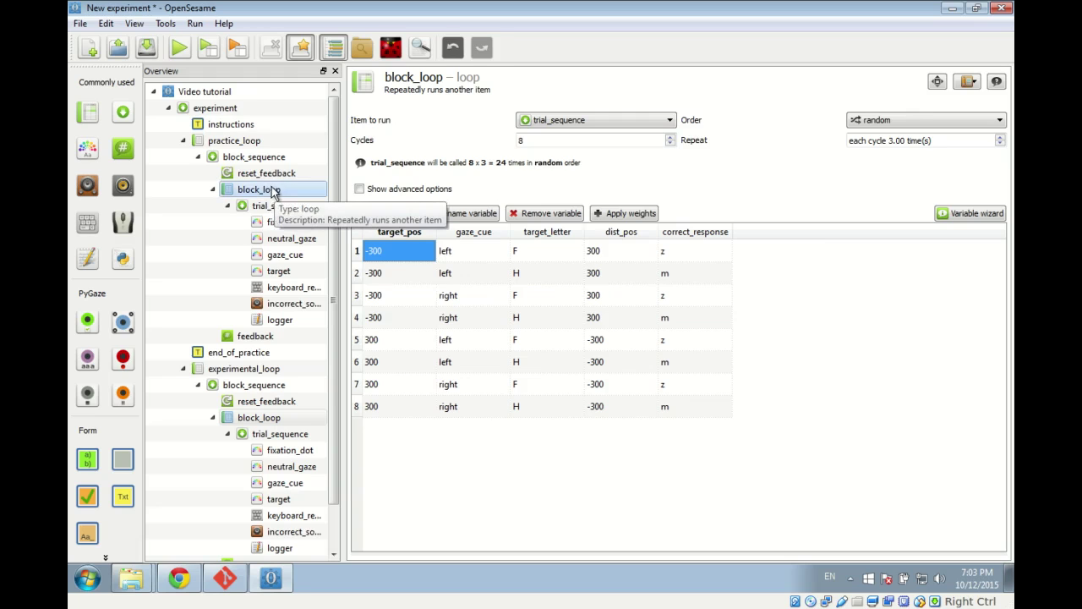
- Set practice_loop to repeat each cycle 2 times and experimental_loop to repeat each cycle 8 times
{"action": "left_click", "coordinate": [238, 142]}
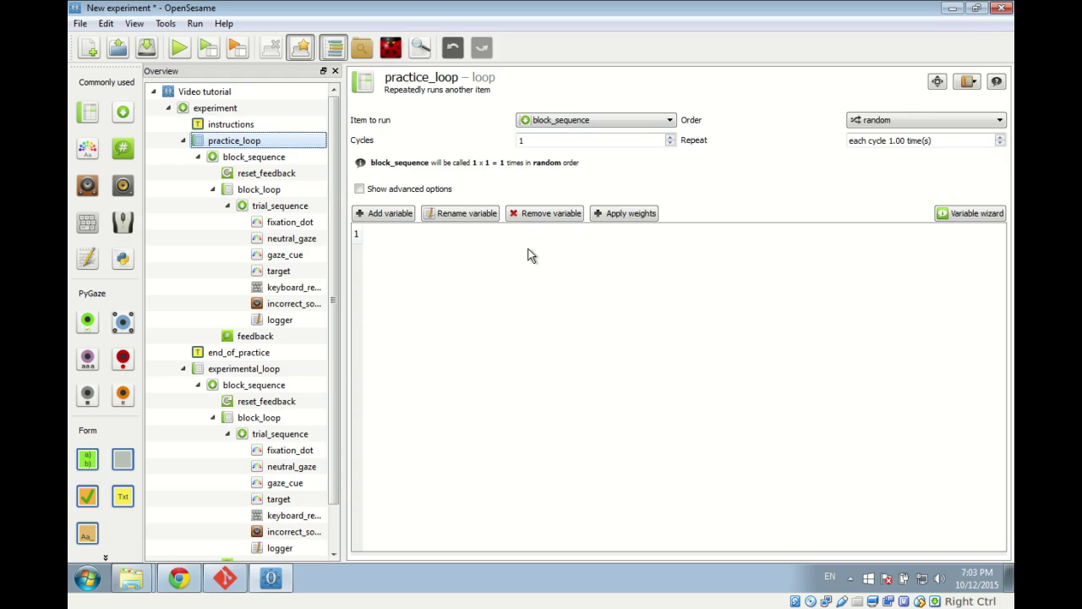
{"action": "left_click", "coordinate": [1000, 137]}
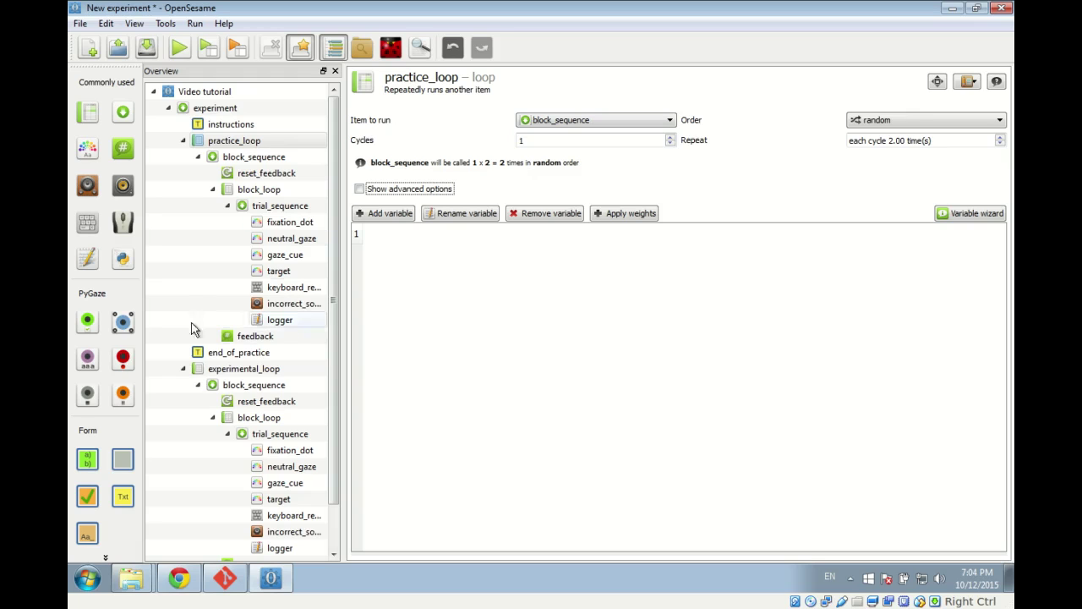
{"action": "left_click", "coordinate": [226, 369]}
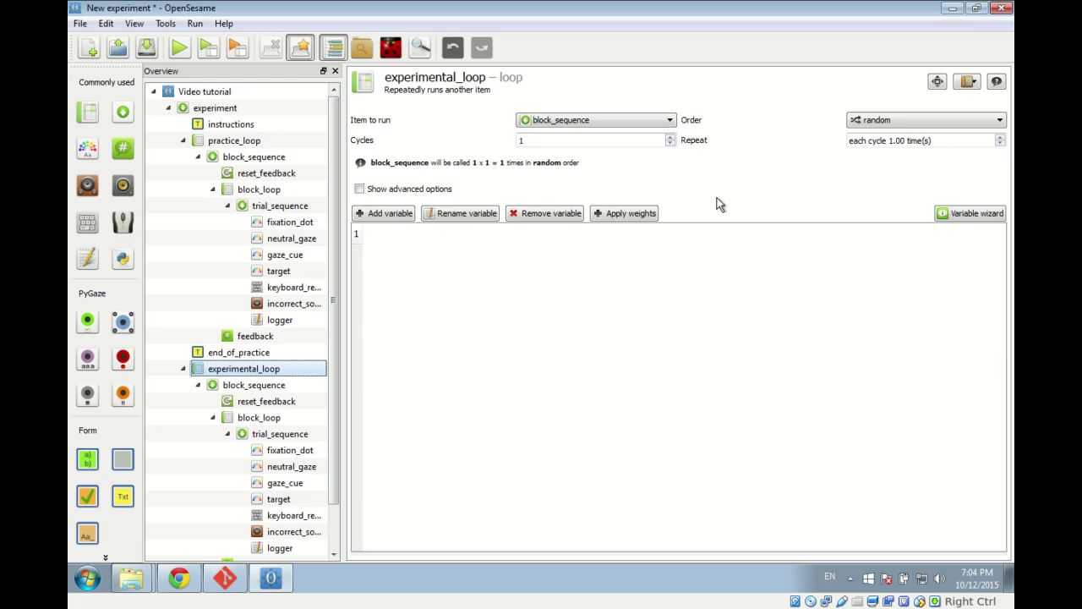
{"action": "left_click", "coordinate": [890, 142]}
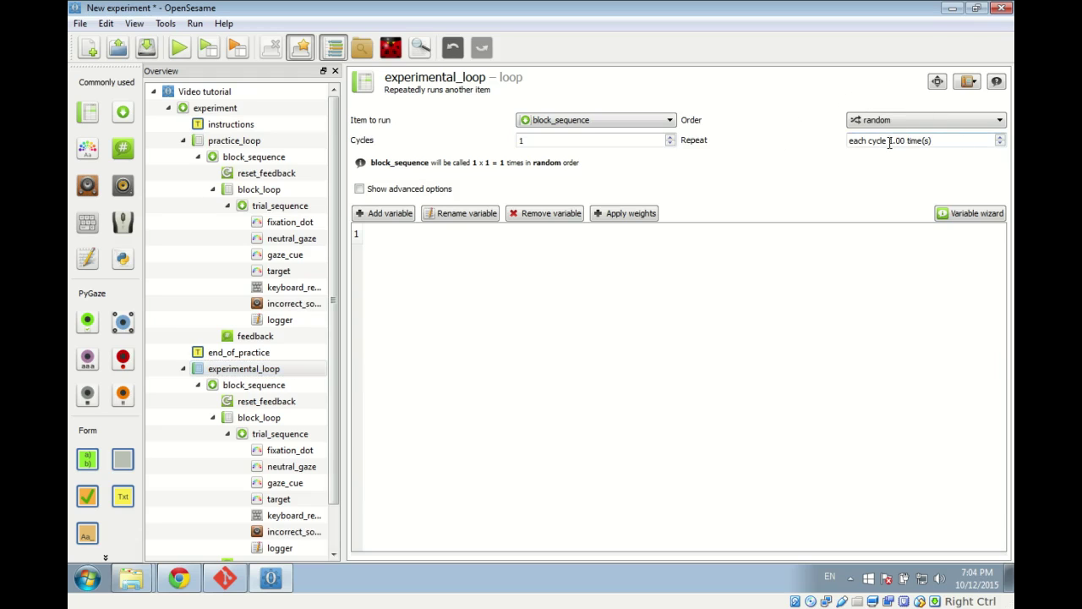
{"action": "left_click_drag", "start_coordinate": [889, 142], "coordinate": [895, 142]}
{"action": "type", "text": "8"}
{"action": "key", "text": "Tab"}
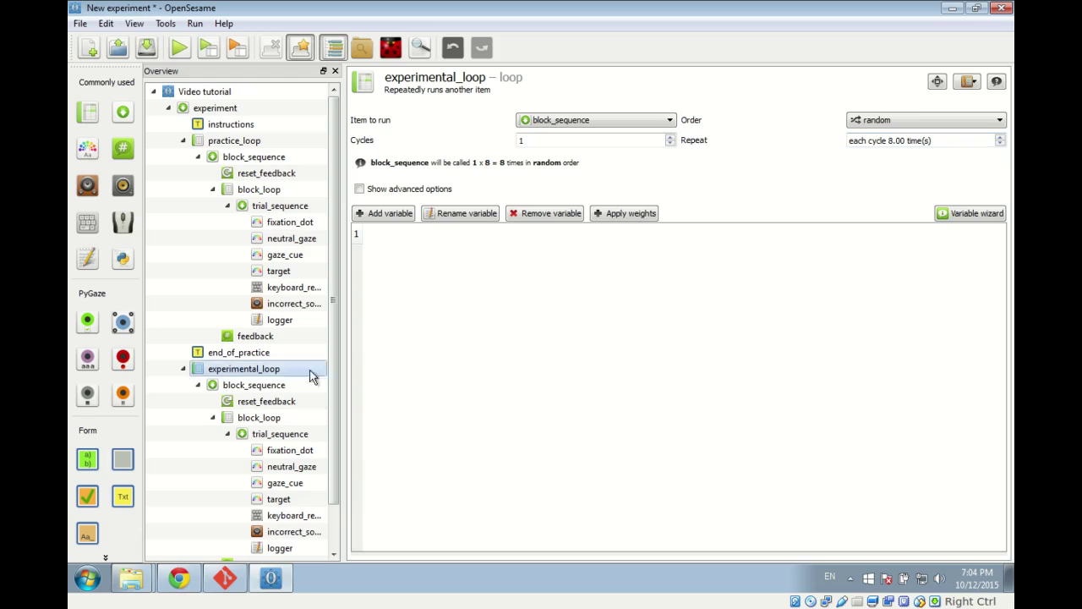
- Add a variable named practice with the default value no to experimental_loop
{"action": "left_click", "coordinate": [245, 369]}
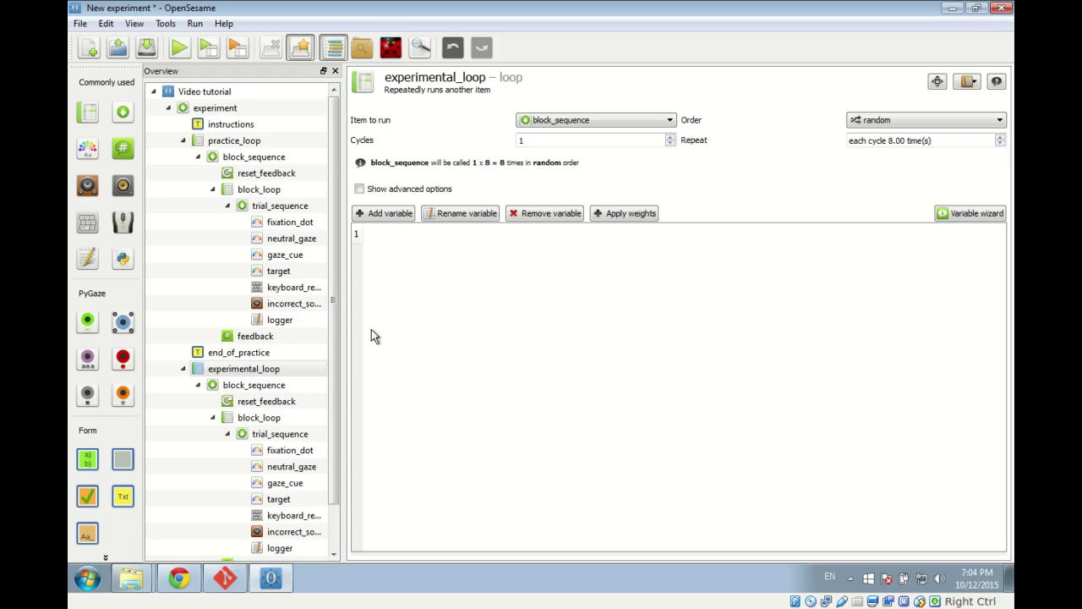
{"action": "left_click", "coordinate": [387, 216]}
{"action": "type", "text": "practice no"}
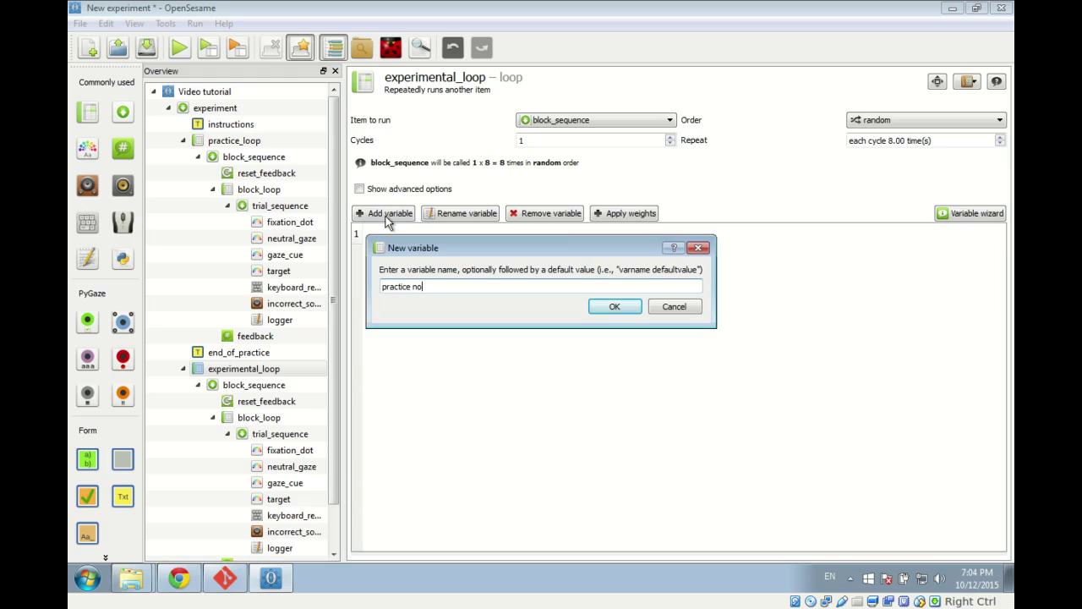
{"action": "key", "text": "Left"}
{"action": "key", "text": "Left"}
{"action": "key", "text": "shift+Home"}
{"action": "key", "text": "Left"}
{"action": "key", "text": "Right"}
{"action": "key", "text": "Right"}
{"action": "key", "text": "Right"}
{"action": "key", "text": "Right"}
{"action": "left_click", "coordinate": [623, 308]}
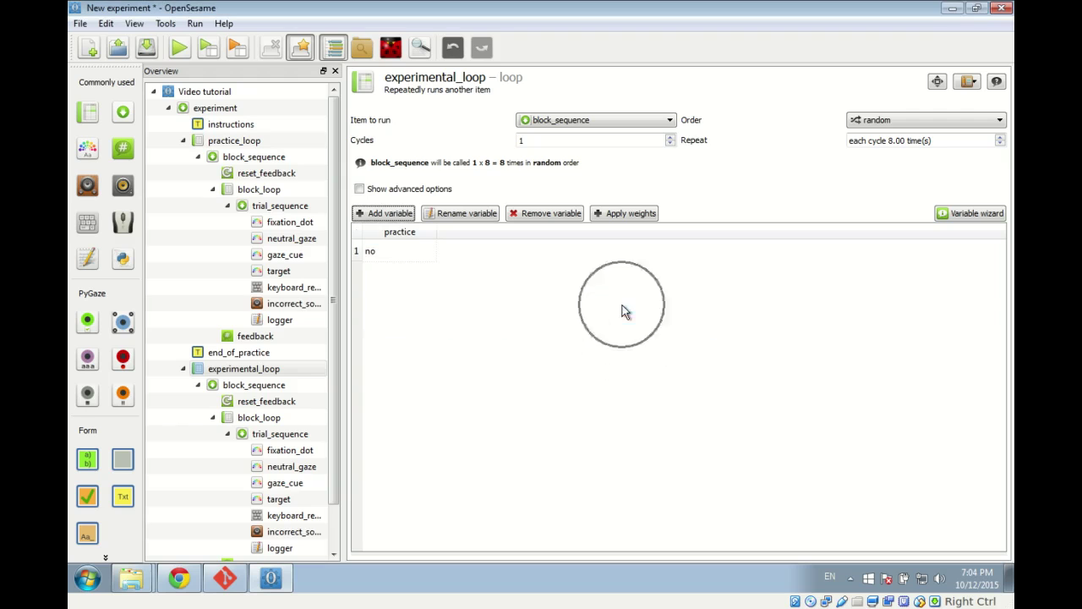
- Add a variable named practice with the default value yes to practice_loop
{"action": "left_click", "coordinate": [234, 140]}
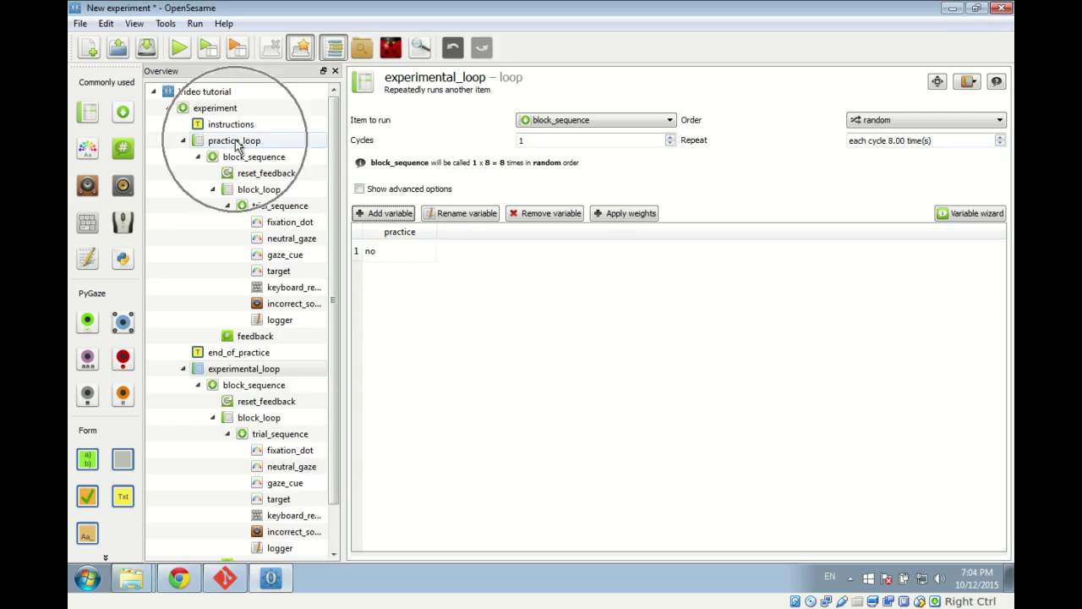
{"action": "left_click", "coordinate": [393, 214]}
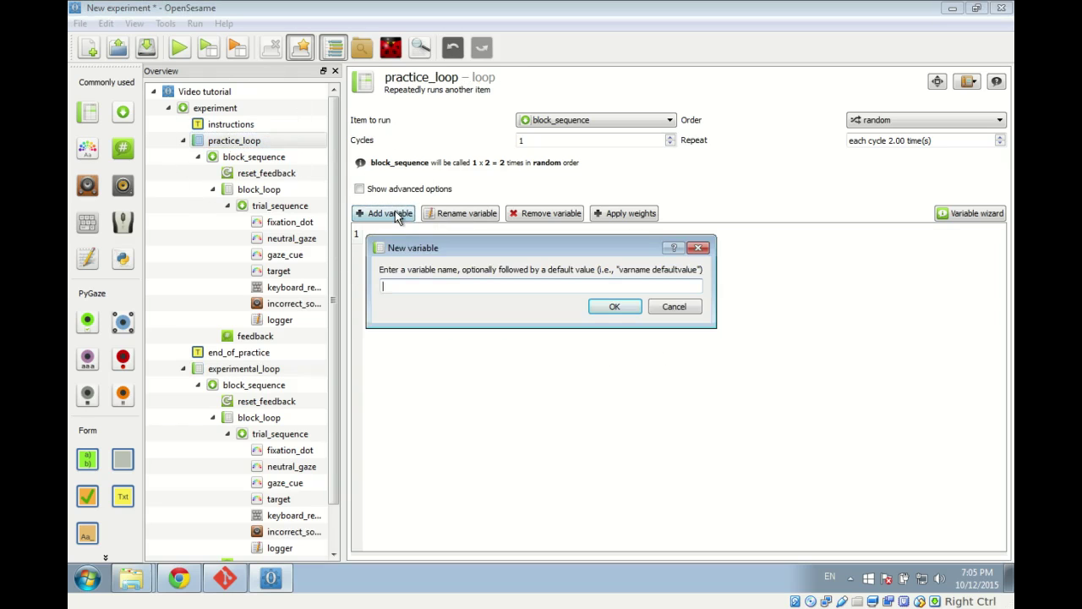
{"action": "type", "text": "practice yes"}
{"action": "left_click", "coordinate": [622, 307]}
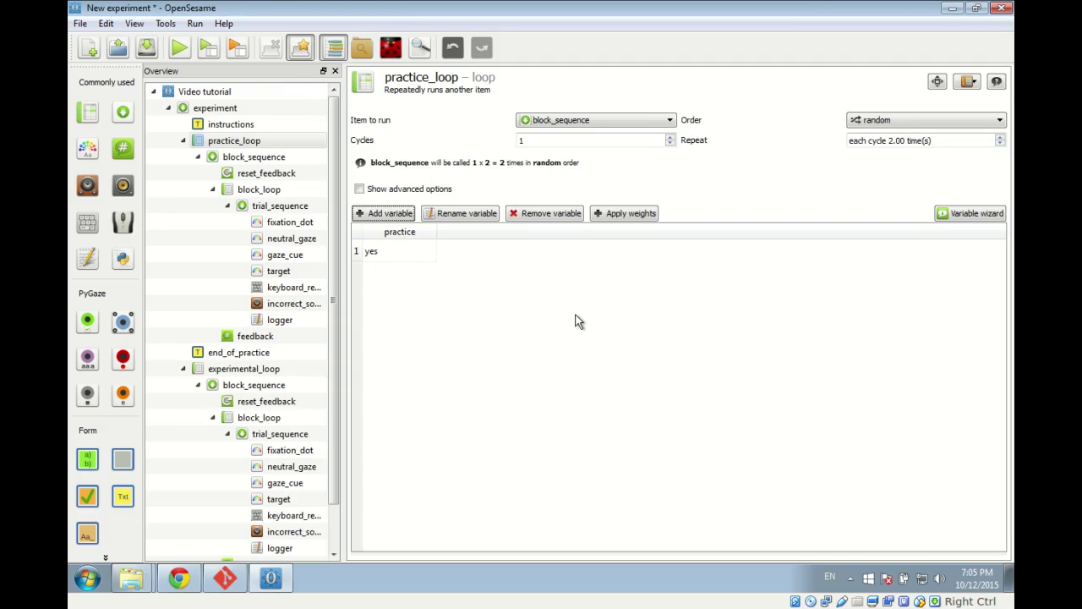
- Replace the placeholder title of the instructions form with "Instructions", keeping the size 24 span tags
{"action": "left_click", "coordinate": [231, 125]}
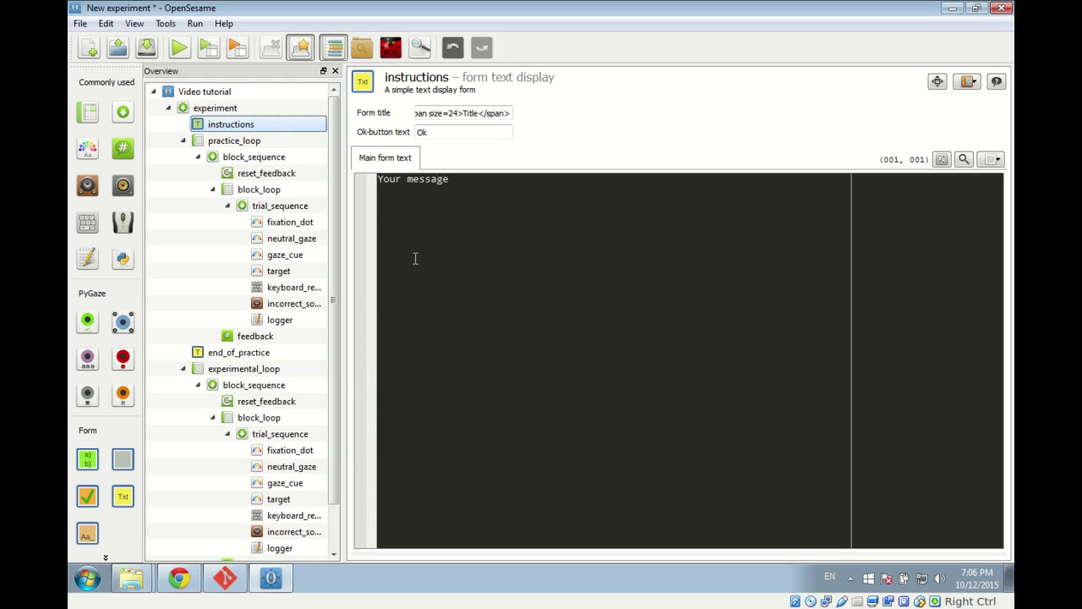
{"action": "left_click", "coordinate": [463, 118]}
{"action": "key", "text": "shift+Right"}
{"action": "key", "text": "shift+Right"}
{"action": "key", "text": "shift+Right"}
{"action": "key", "text": "shift+Right"}
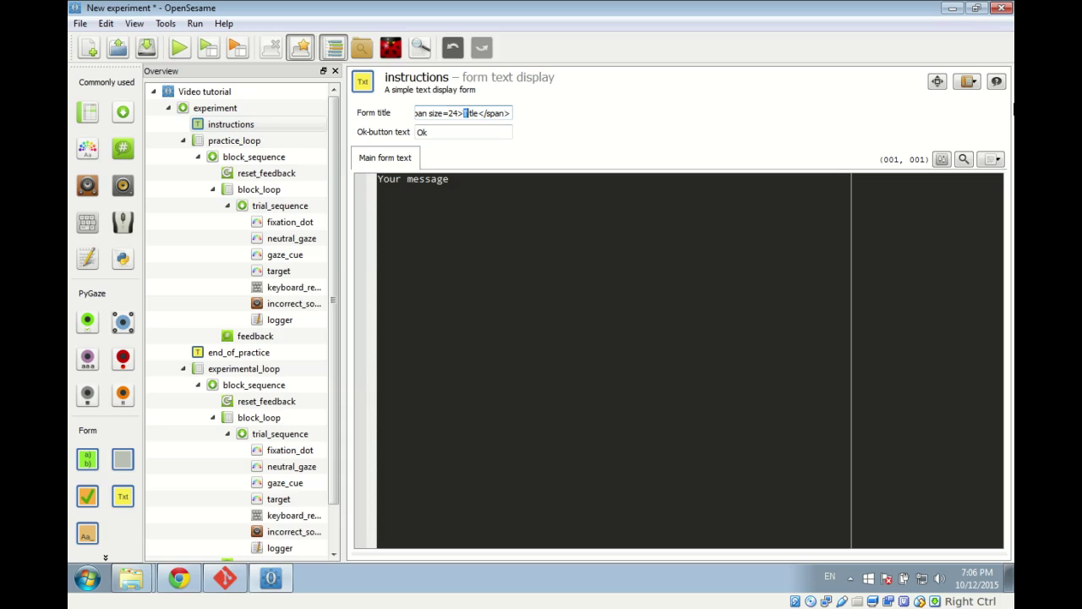
{"action": "key", "text": "shift+Right"}
{"action": "type", "text": "Instructions"}
{"action": "key", "text": "Tab"}
{"action": "key", "text": "Tab"}
{"action": "key", "text": "Tab"}
{"action": "key", "text": "Tab"}
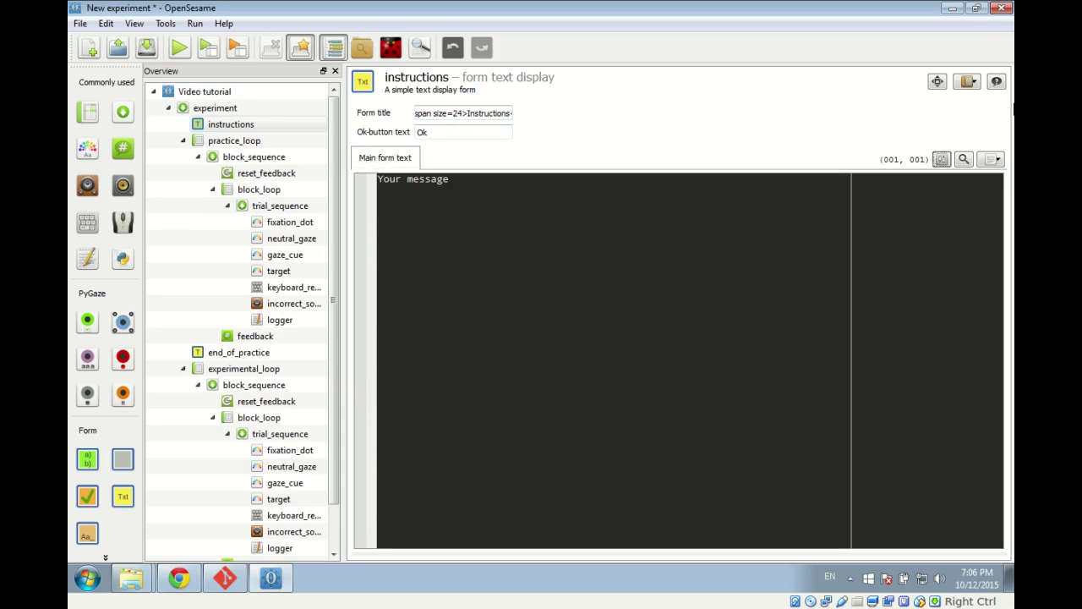
- Replace the instructions form's message with two lines: "- If you see an 'F' press 'm'" and "- If you see an 'H' press '/' (slash)"
{"action": "left_click_drag", "start_coordinate": [688, 210], "coordinate": [335, 149]}
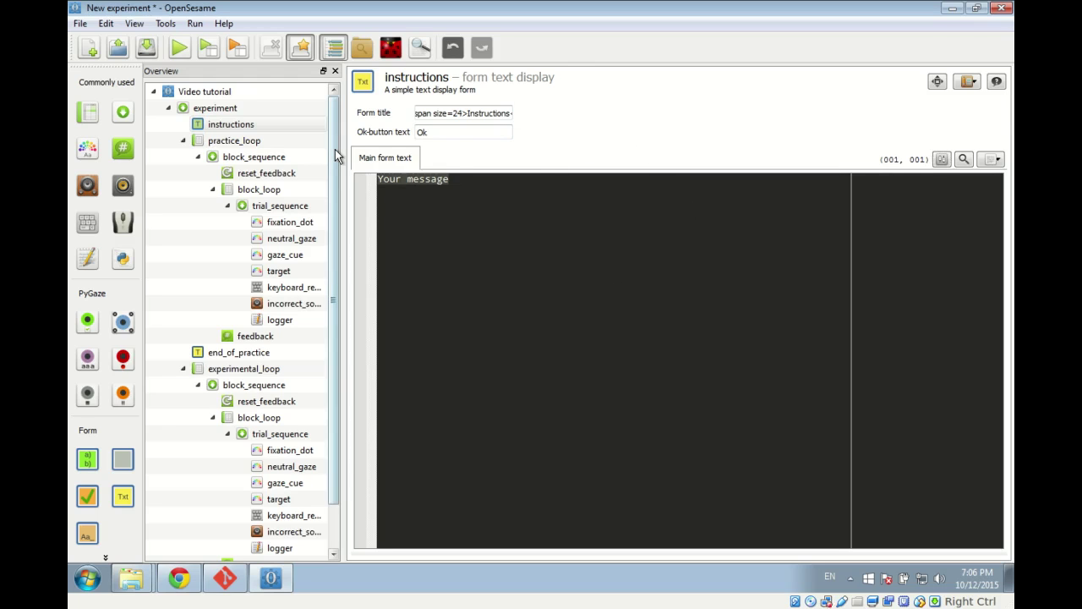
{"action": "type", "text": "- If you se"}
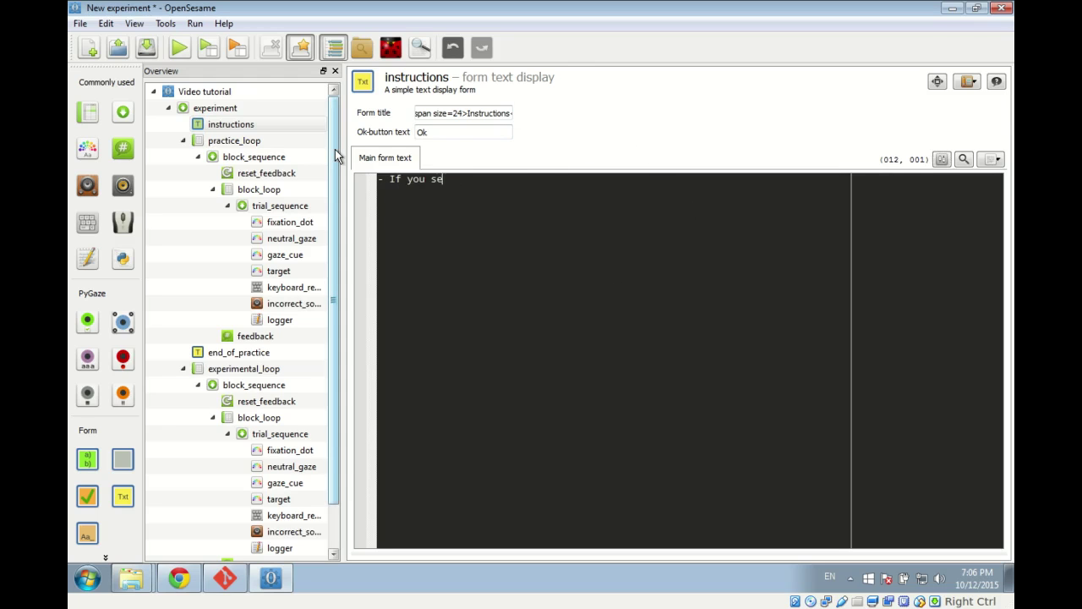
{"action": "type", "text": "e an 'F' press 'm'"}
{"action": "key", "text": "Return"}
{"action": "type", "text": "- If you se"}
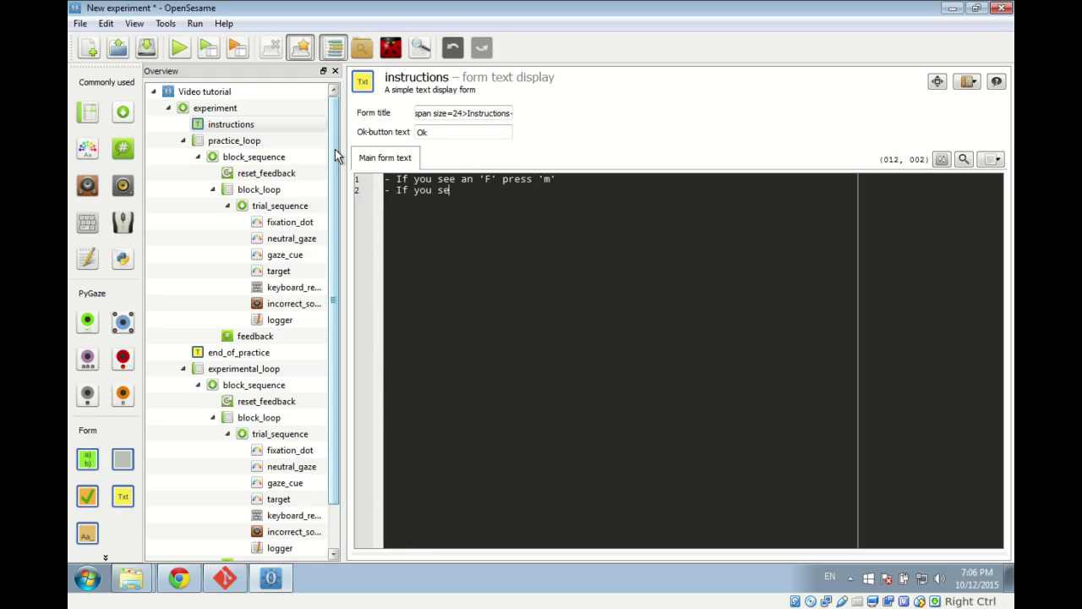
{"action": "type", "text": "e an 'H' press '/' (slash)"}
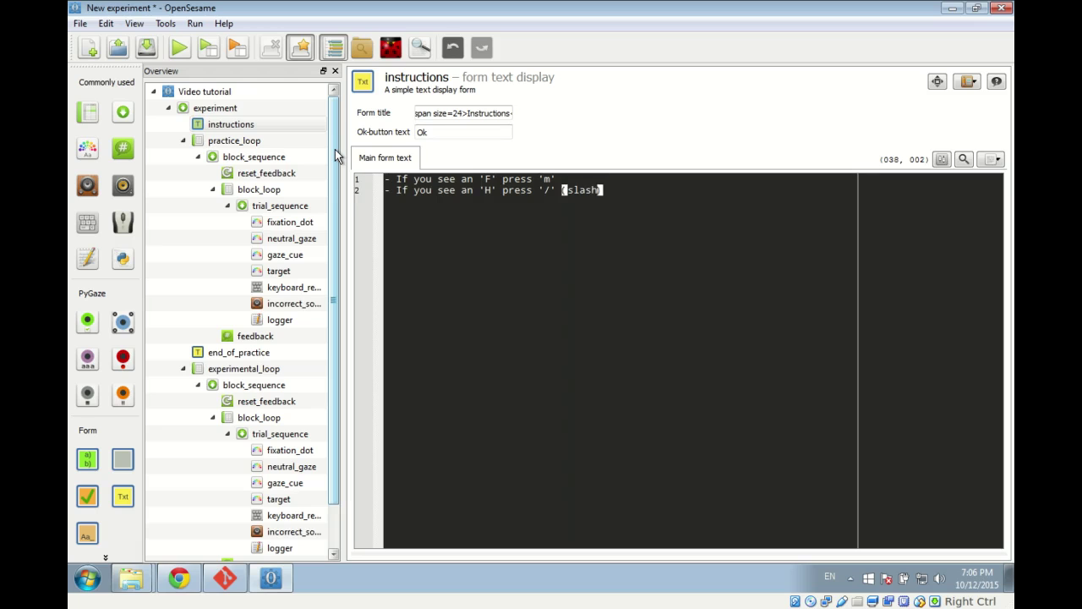
{"action": "key", "text": "Return"}
- Replace the placeholder title of the end_of_practice form with "End of practice" inside the existing span tags
{"action": "left_click", "coordinate": [236, 360]}
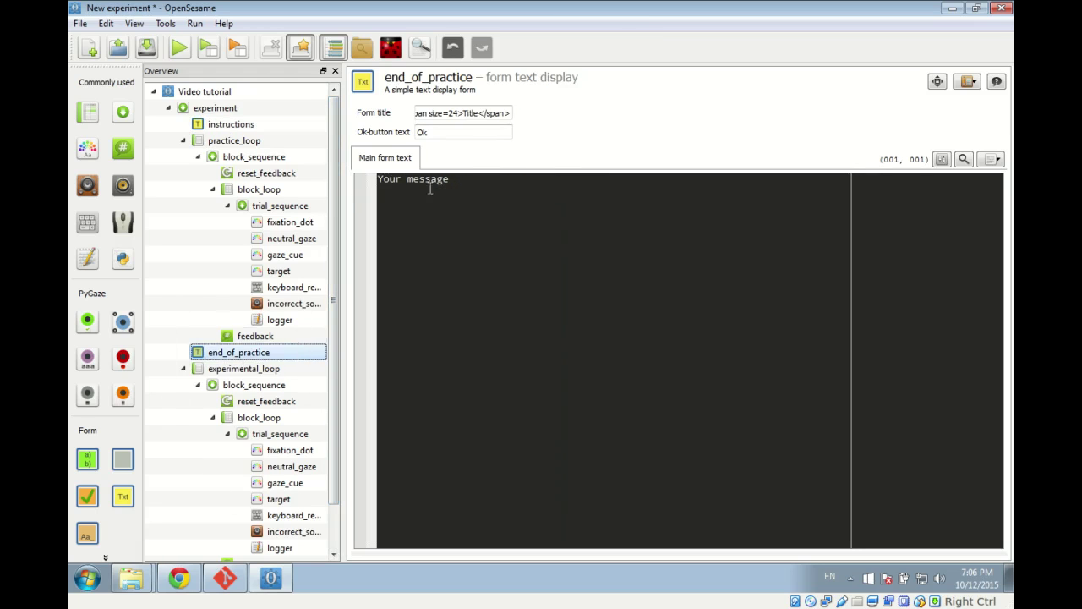
{"action": "left_click", "coordinate": [468, 112]}
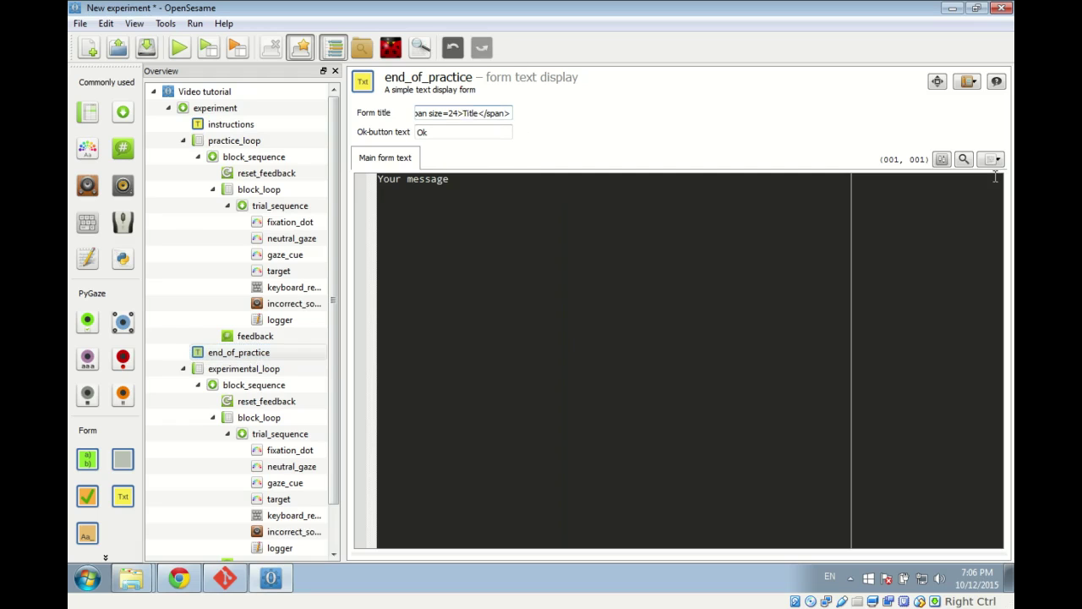
{"action": "key", "text": "shift+Right"}
{"action": "key", "text": "shift+Right"}
{"action": "key", "text": "shift+Right"}
{"action": "key", "text": "shift+Right"}
{"action": "key", "text": "shift+Right"}
{"action": "type", "text": "End of practice"}
- Examine the opening and closing span tags that set the text size in the end_of_practice form's title
{"action": "key", "text": "Home"}
{"action": "key", "text": "shift+Right"}
{"action": "key", "text": "shift+Right"}
{"action": "key", "text": "shift+Right"}
{"action": "key", "text": "shift+Right"}
{"action": "key", "text": "shift+Right"}
{"action": "key", "text": "shift+Right"}
{"action": "key", "text": "shift+Right"}
{"action": "key", "text": "shift+Right"}
{"action": "key", "text": "shift+Right"}
{"action": "key", "text": "shift+Right"}
{"action": "key", "text": "shift+Right"}
{"action": "key", "text": "shift+Right"}
{"action": "key", "text": "shift+Right"}
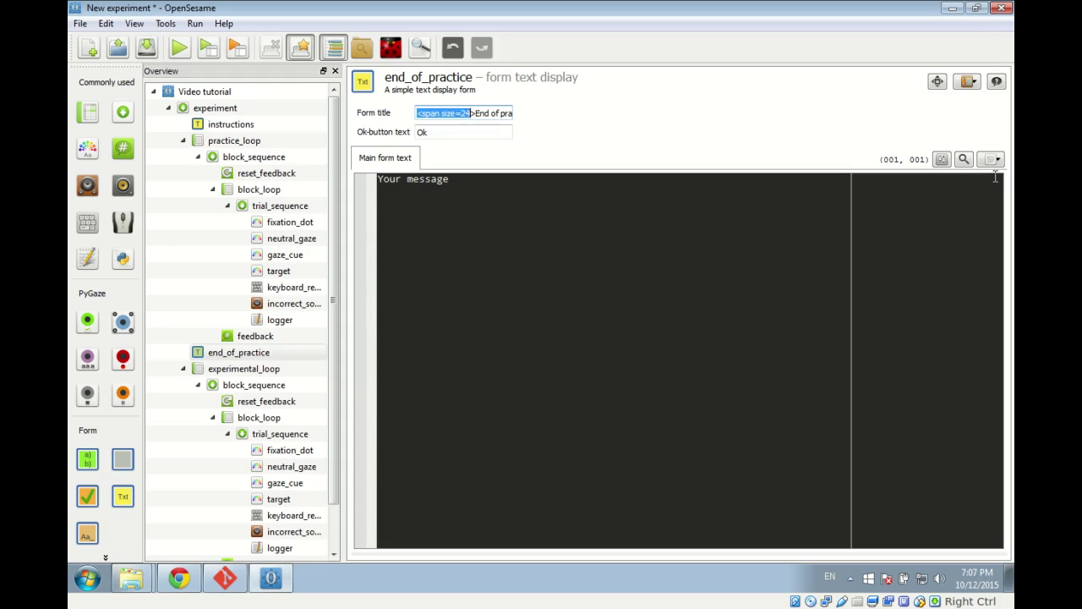
{"action": "key", "text": "End"}
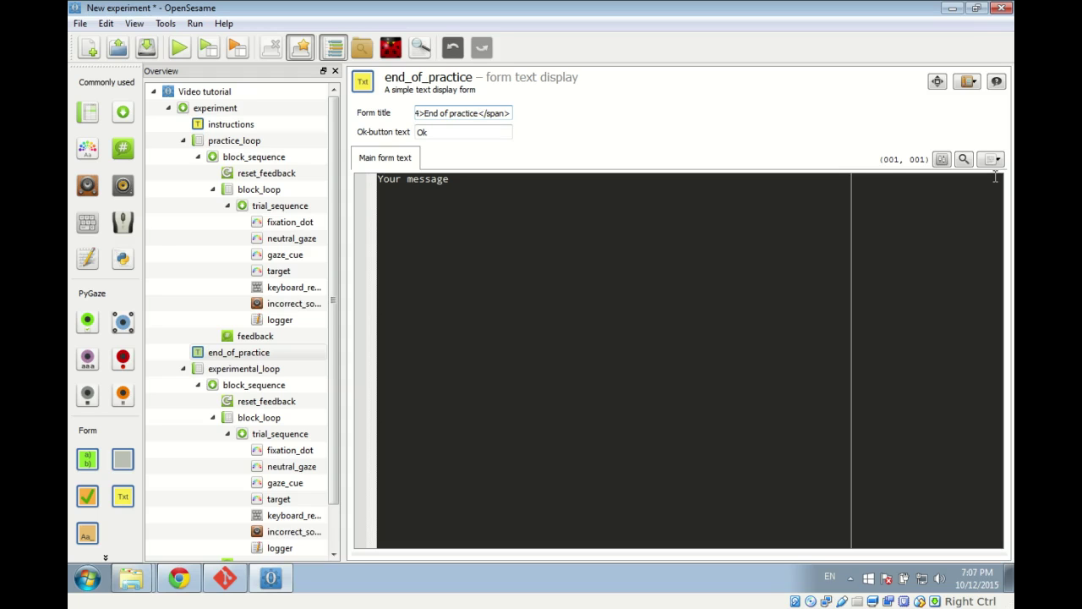
{"action": "key", "text": "Home"}
{"action": "key", "text": "Right"}
{"action": "key", "text": "Right"}
{"action": "key", "text": "Right"}
{"action": "key", "text": "Right"}
{"action": "key", "text": "Right"}
{"action": "key", "text": "End"}
{"action": "key", "text": "Home"}
- Replace the end_of_practice form's message with "The practice phase is finished"
{"action": "left_click", "coordinate": [417, 271]}
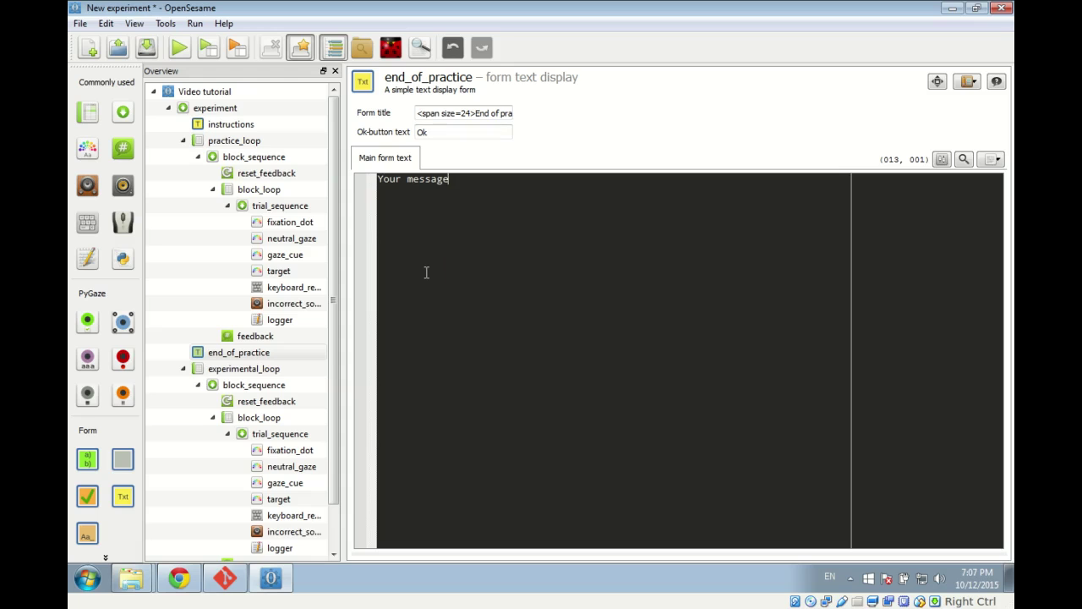
{"action": "left_click", "coordinate": [426, 271]}
{"action": "key", "text": "ctrl+a"}
{"action": "type", "text": "The practice phase is finished"}
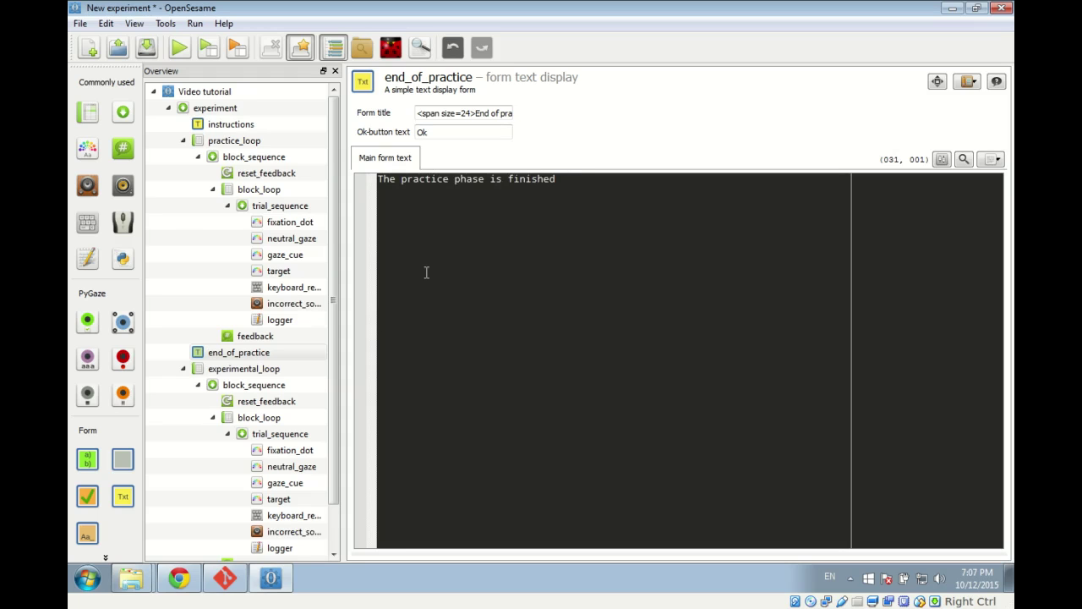
{"action": "key", "text": "Return"}
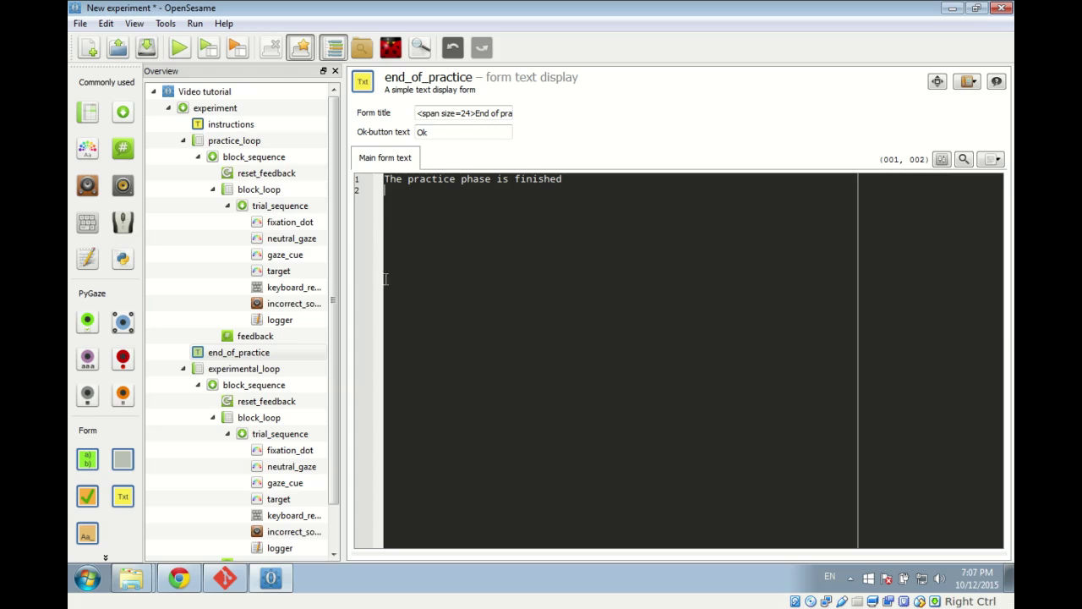
- Replace the placeholder title of the end_of_experiment form with "End of experiment" inside the existing span tags
{"action": "left_click", "coordinate": [329, 269]}
{"action": "left_click_drag", "start_coordinate": [334, 279], "coordinate": [337, 330]}
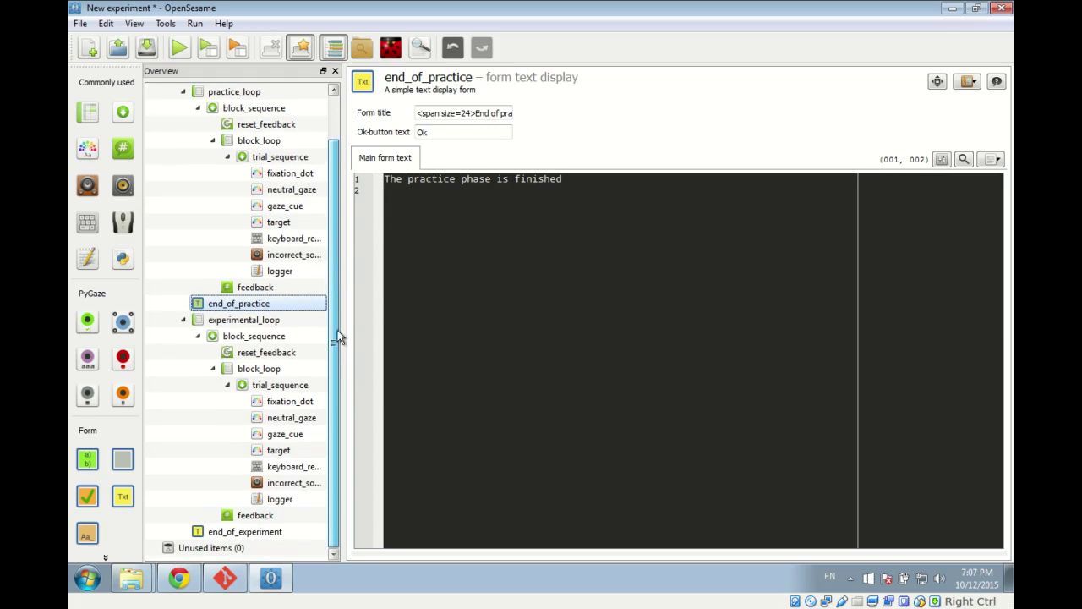
{"action": "left_click", "coordinate": [266, 530]}
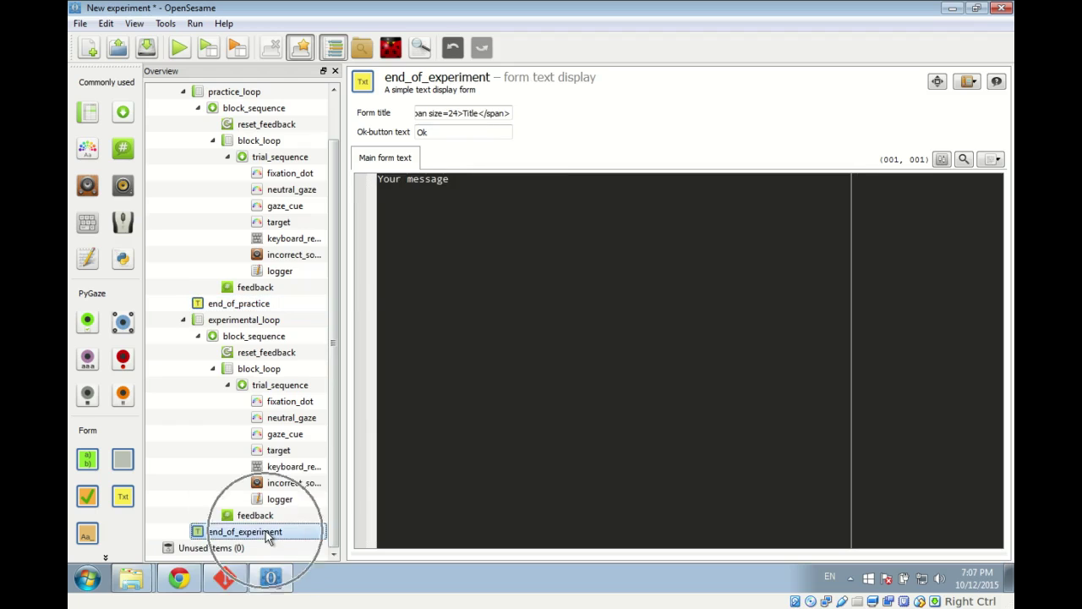
{"action": "left_click", "coordinate": [464, 112]}
{"action": "key", "text": "shift+Right"}
{"action": "key", "text": "shift+Right"}
{"action": "key", "text": "shift+Right"}
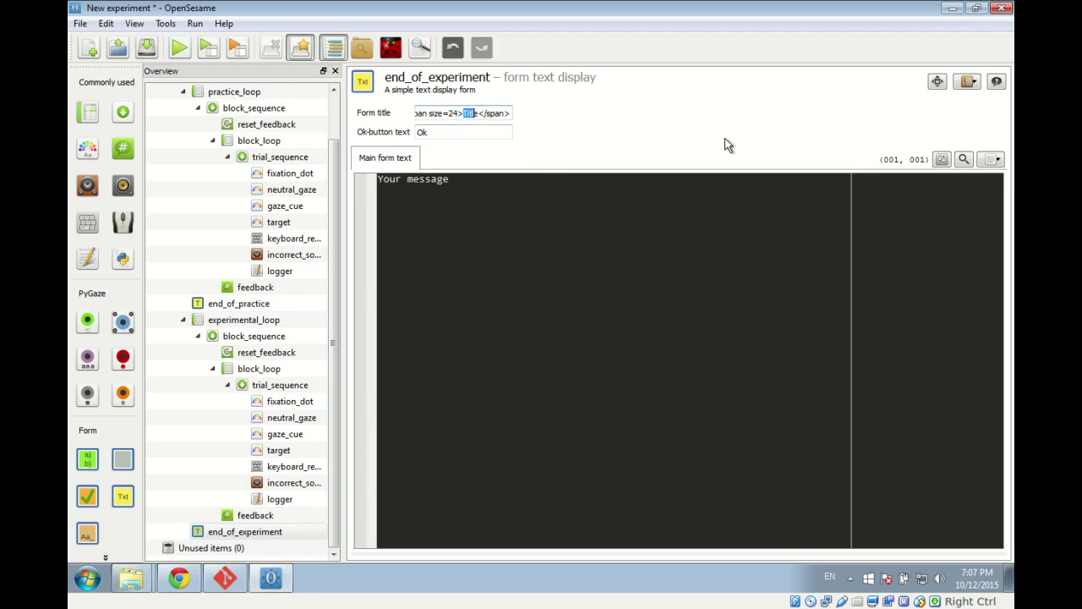
{"action": "type", "text": "End of experiment"}
{"action": "key", "text": "Tab"}
{"action": "key", "text": "Tab"}
{"action": "key", "text": "Tab"}
{"action": "key", "text": "Tab"}
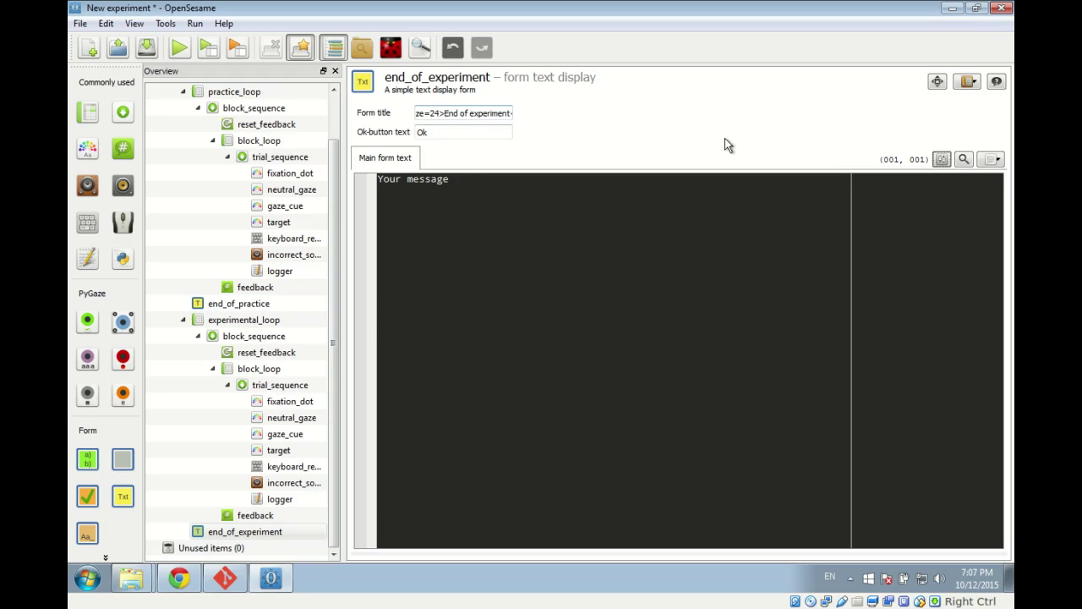
- Replace the end_of_experiment form's message with "The experiment is finished"
{"action": "left_click", "coordinate": [361, 179]}
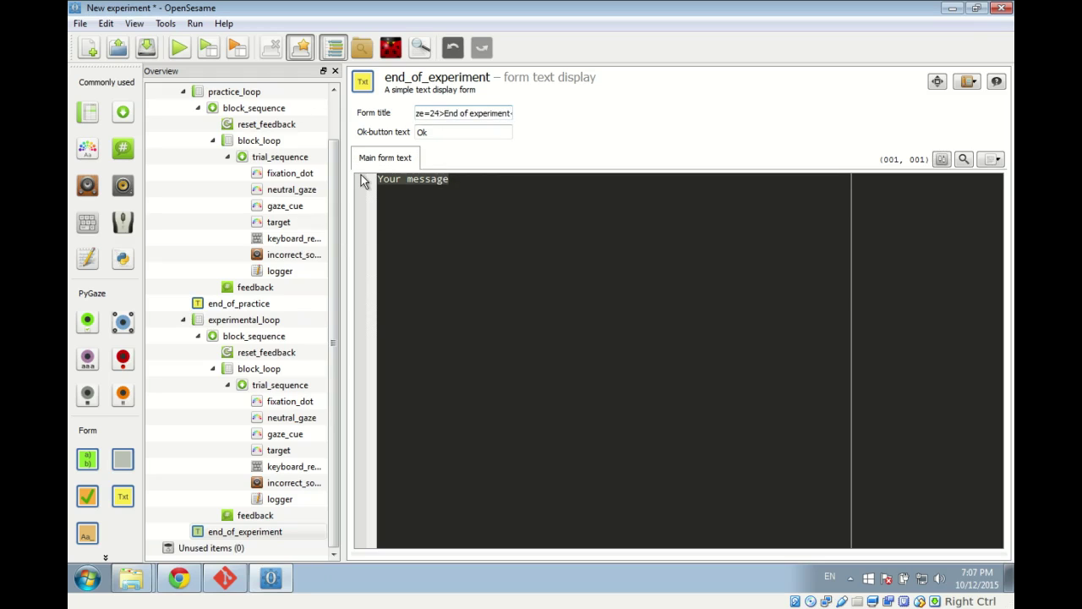
{"action": "type", "text": "The experiment i"}
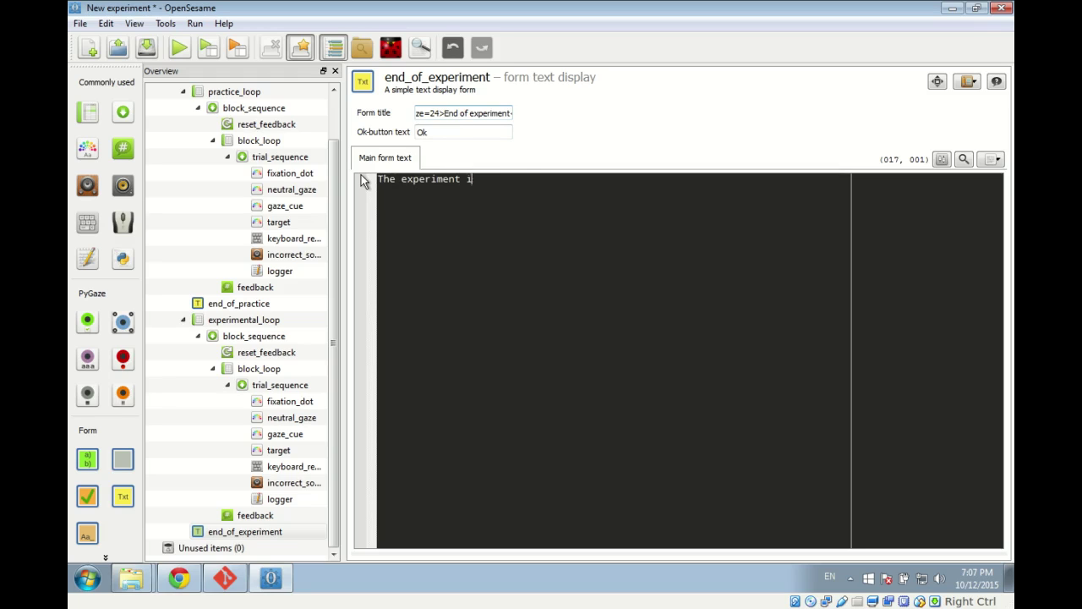
{"action": "type", "text": "s finished"}
{"action": "key", "text": "Return"}
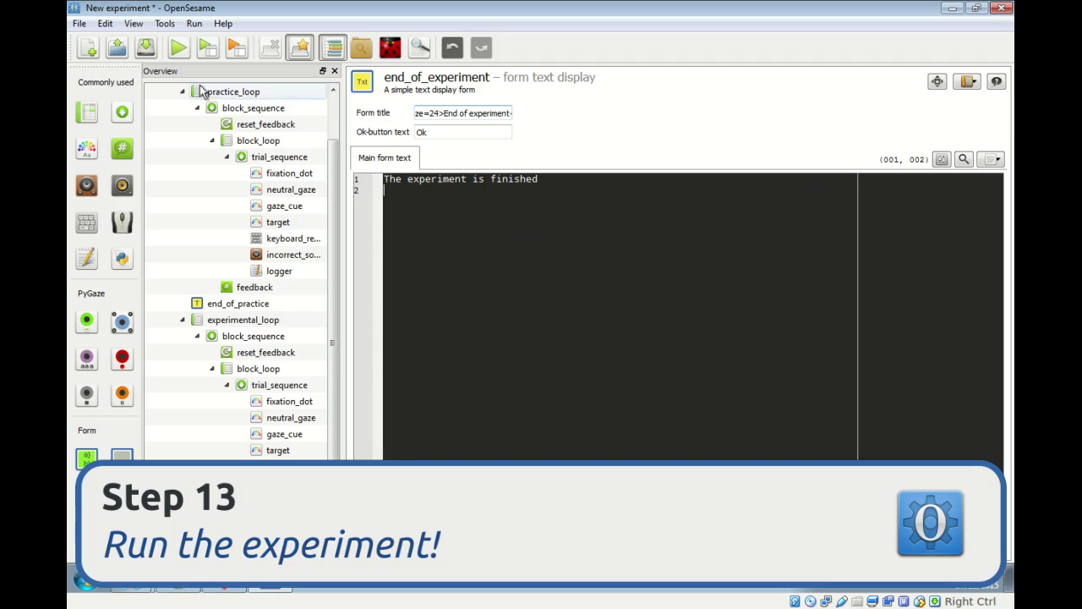
- Save the experiment as Videotutorial.osexp in the Tmp folder of the Documents library
{"action": "left_click", "coordinate": [145, 47]}
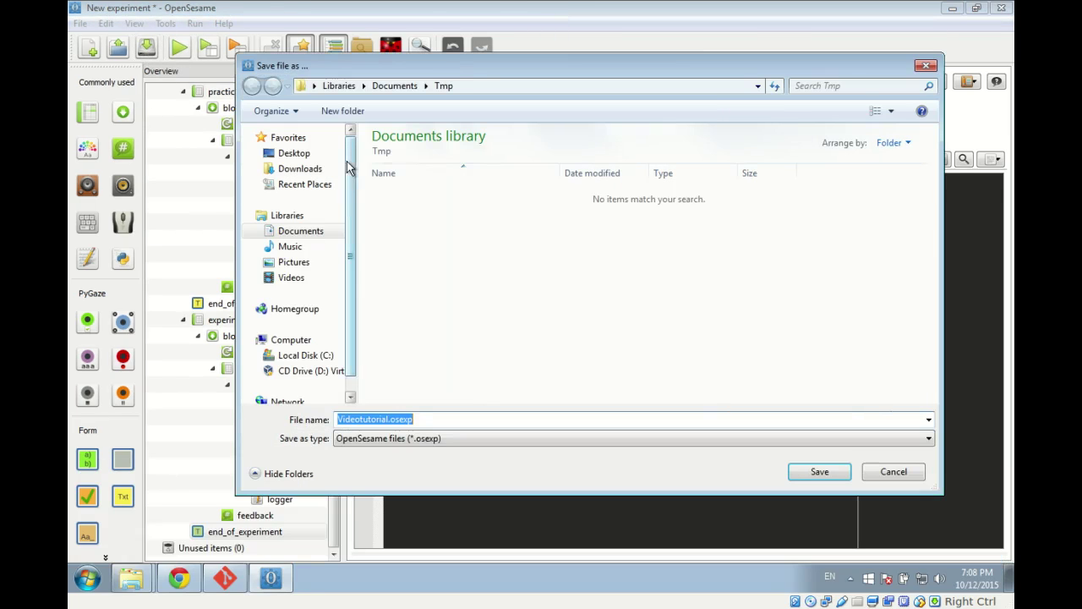
{"action": "left_click_drag", "start_coordinate": [458, 66], "coordinate": [466, 73]}
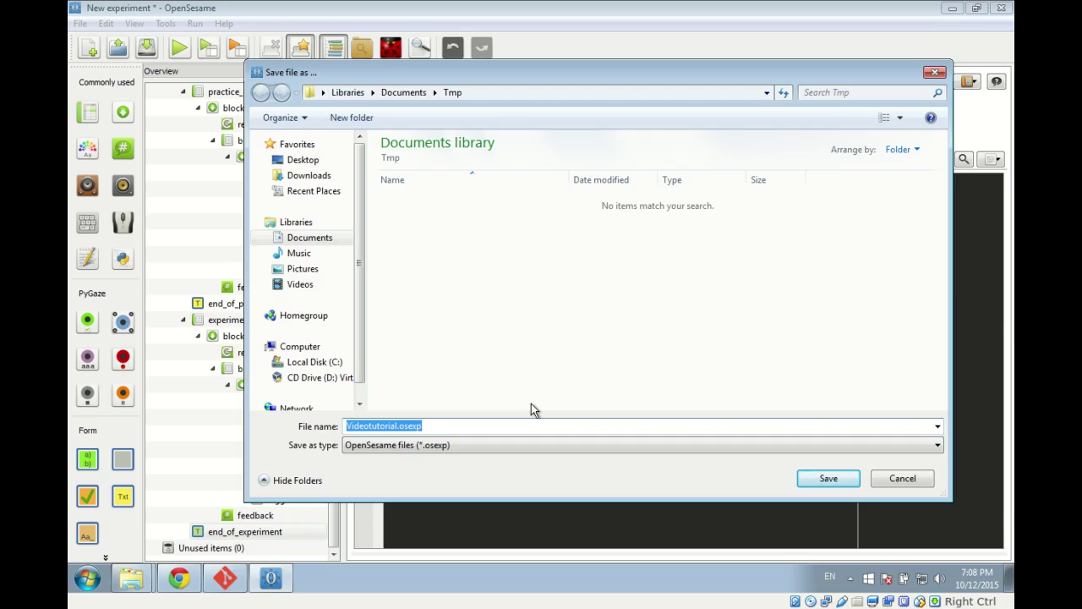
{"action": "key", "text": "Home"}
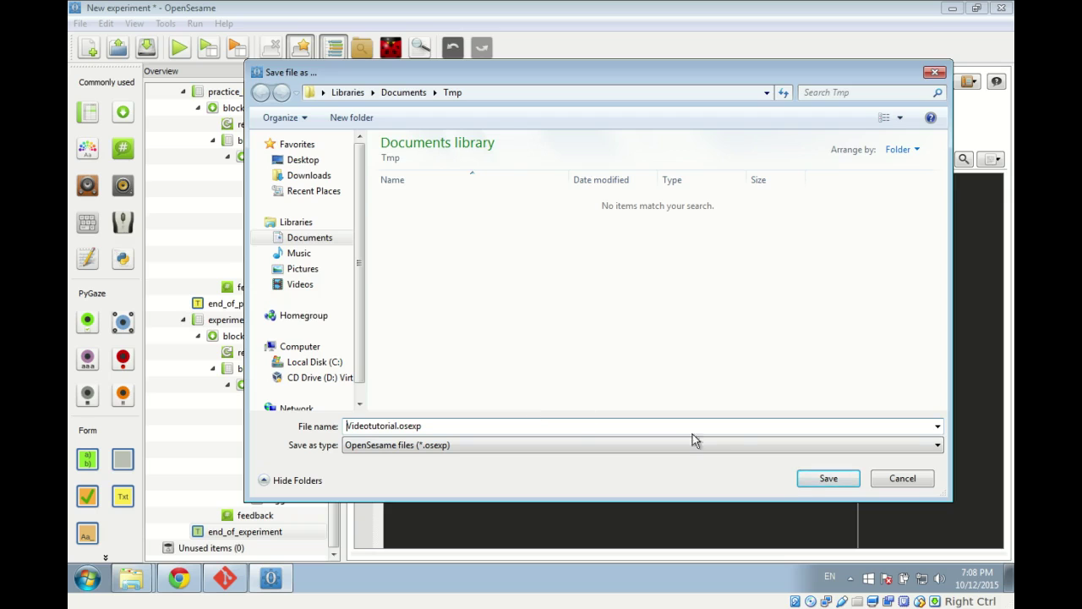
{"action": "left_click", "coordinate": [809, 477]}
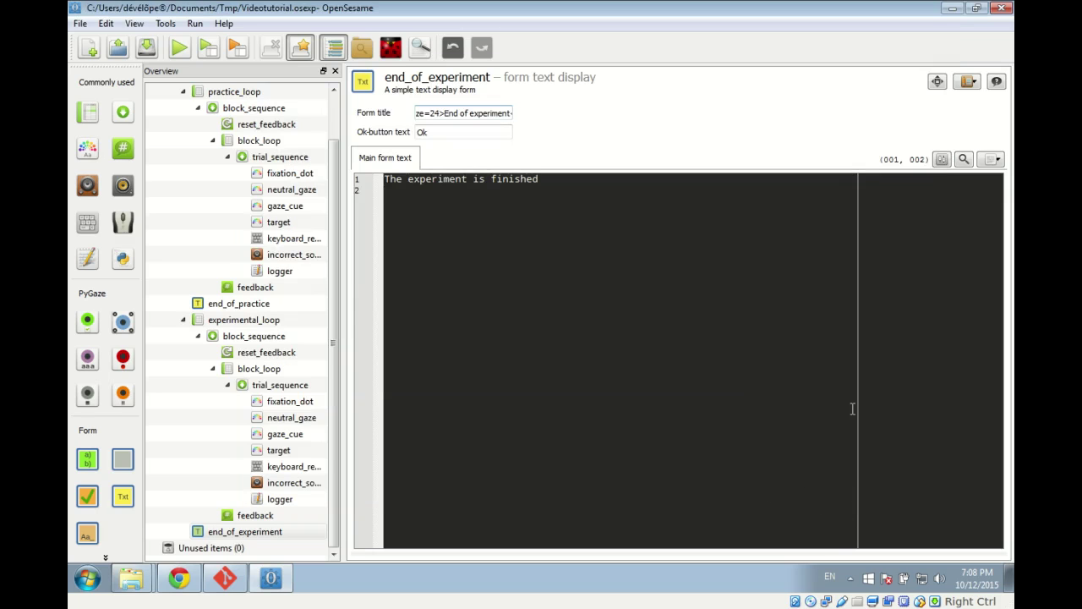
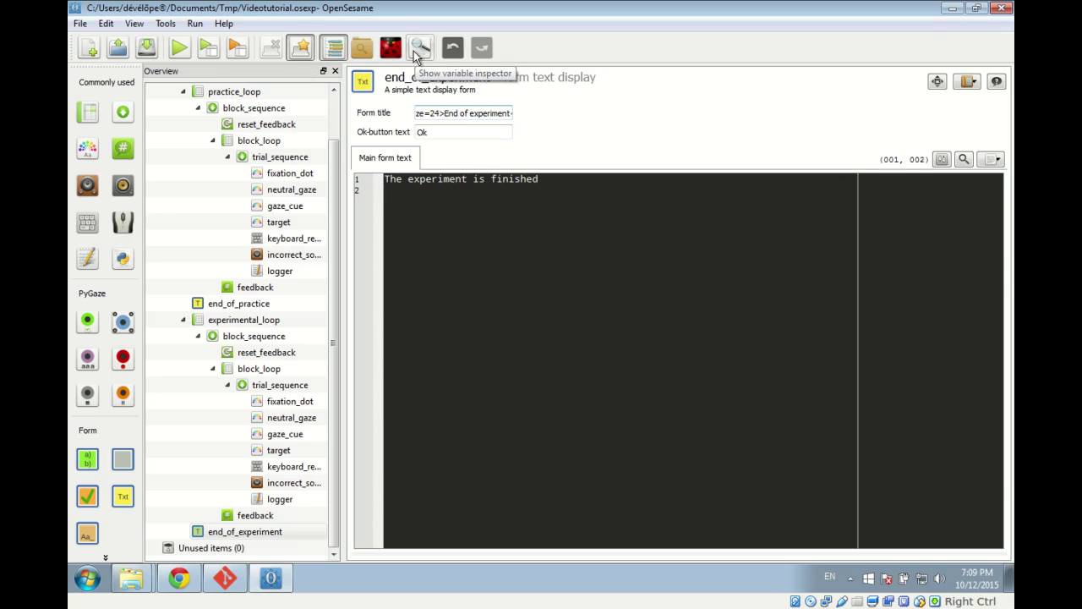
- Show a slightly widened variable inspector and run the experiment in a window, logging to subject-0.csv in the Tmp folder
{"action": "left_click", "coordinate": [418, 52]}
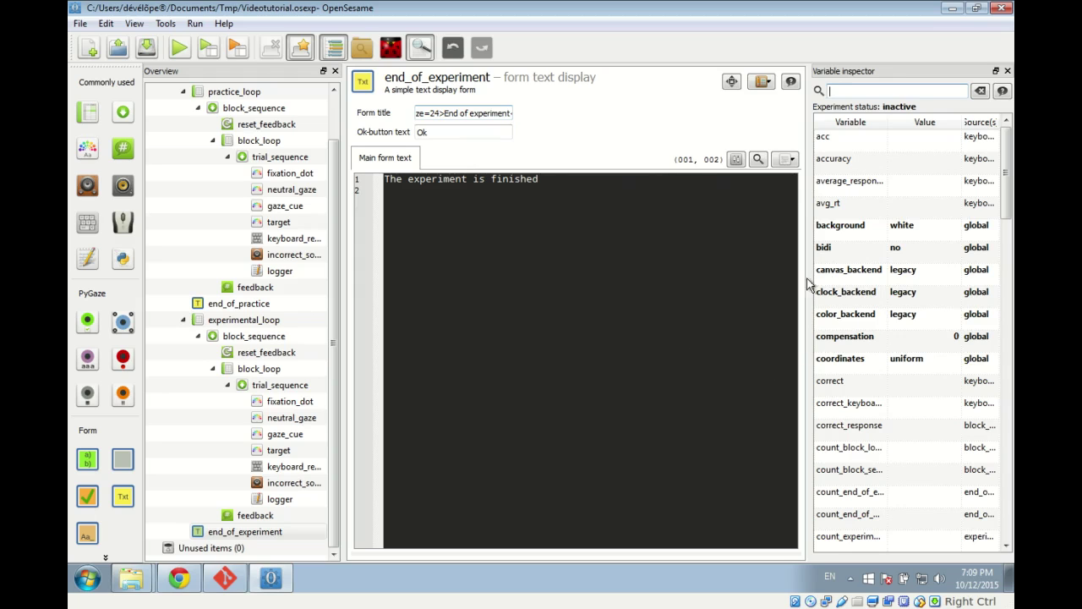
{"action": "left_click_drag", "start_coordinate": [810, 276], "coordinate": [790, 279]}
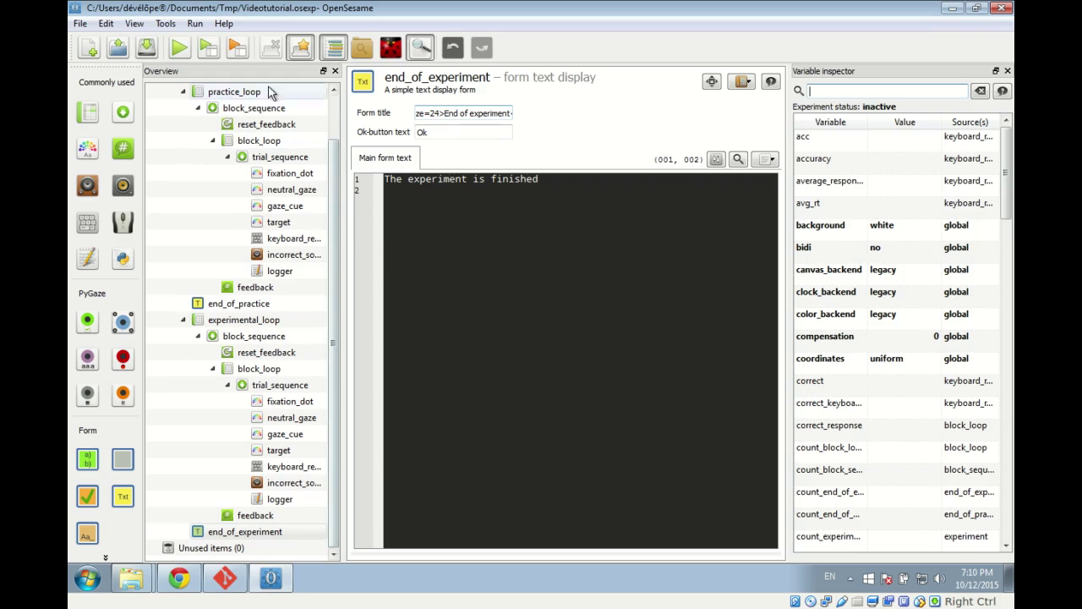
{"action": "left_click", "coordinate": [211, 52]}
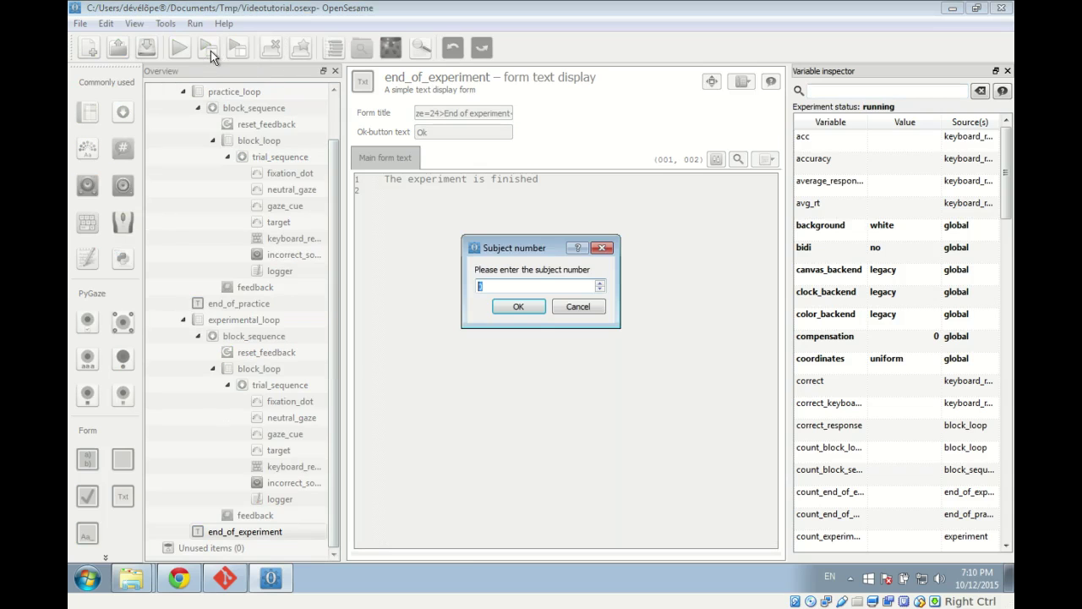
{"action": "left_click", "coordinate": [508, 306]}
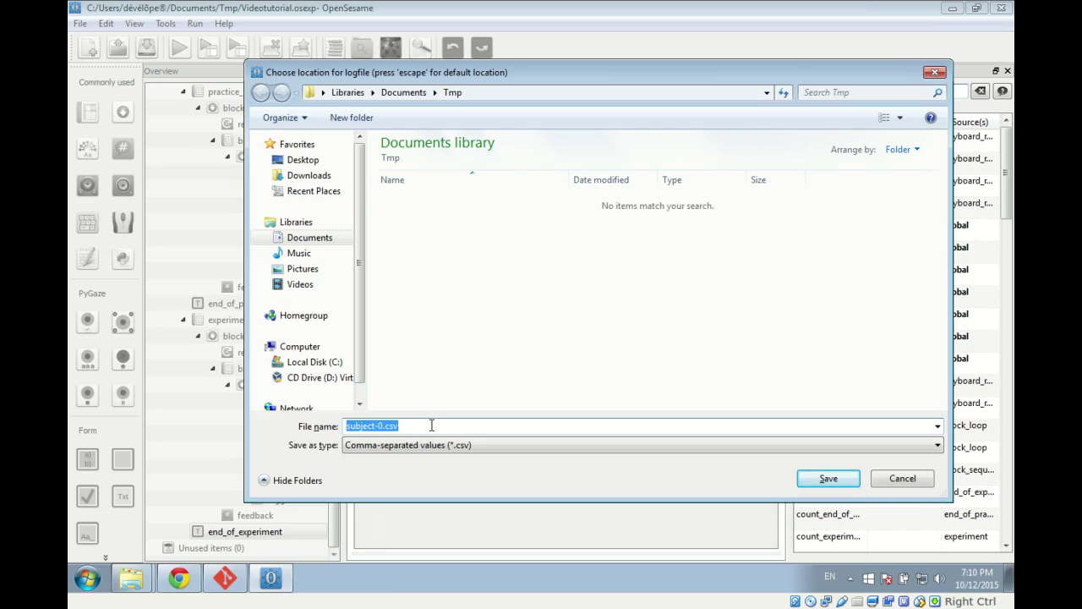
{"action": "left_click", "coordinate": [816, 481]}
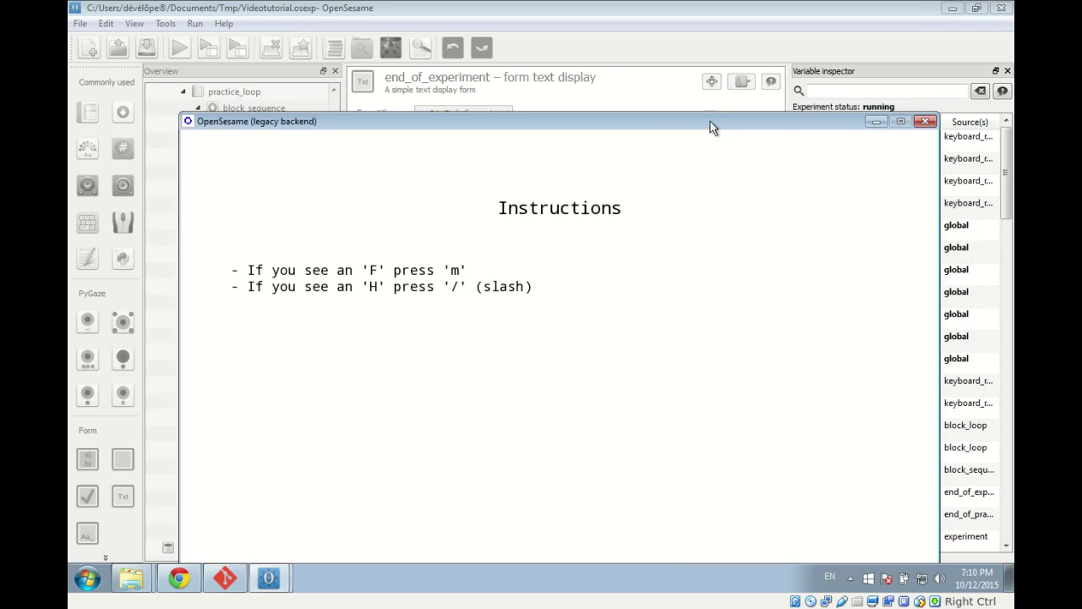
- Move the experiment window clear of the variable inspector, and test the practice trials by answering targets with z and m
{"action": "left_click_drag", "start_coordinate": [710, 121], "coordinate": [561, 20]}
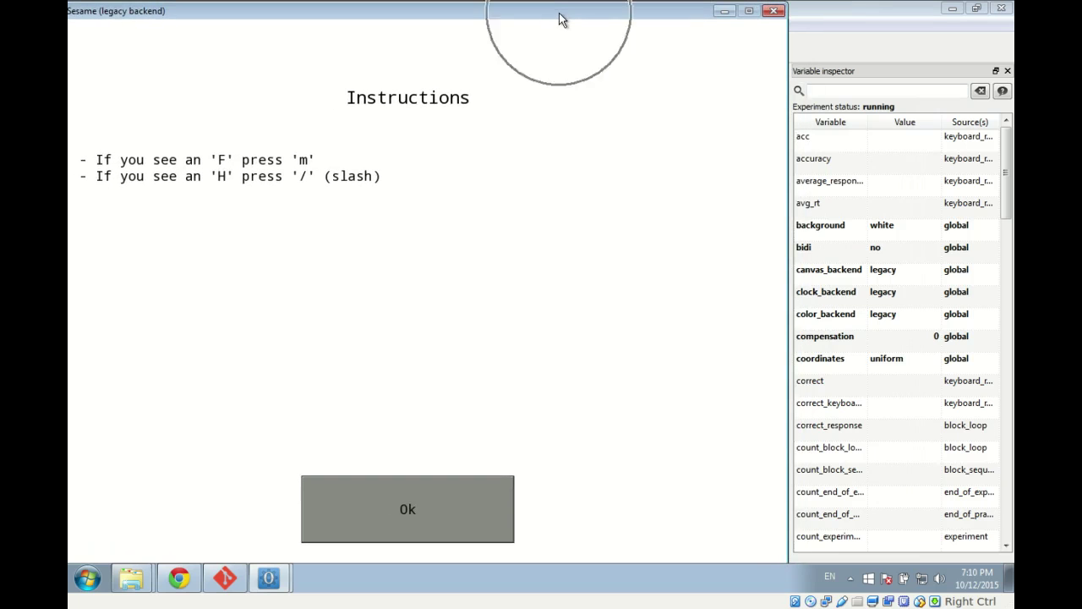
{"action": "left_click", "coordinate": [403, 504]}
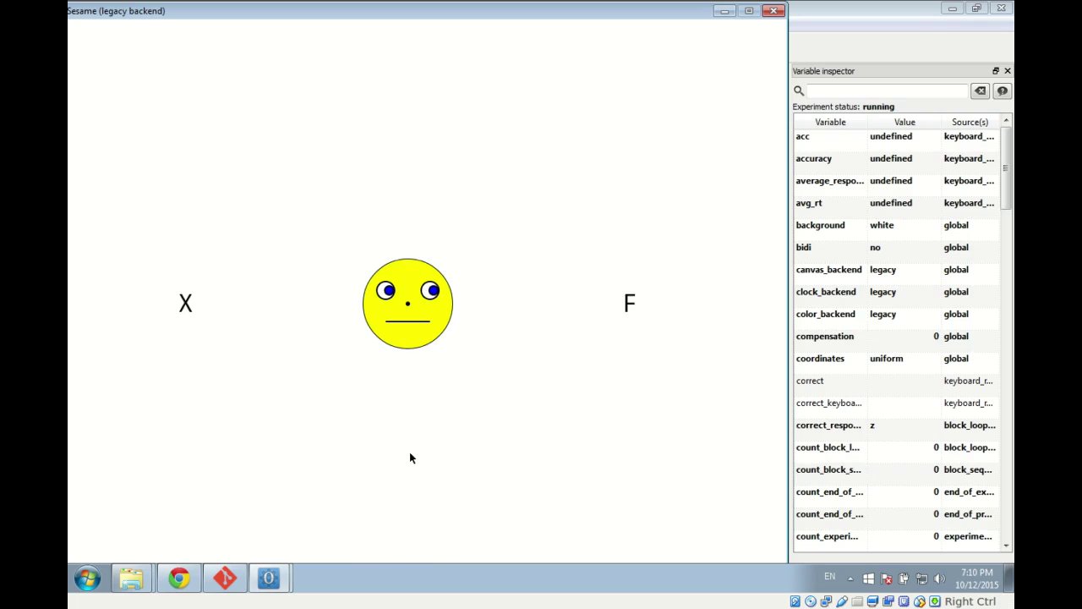
{"action": "key", "text": "z"}
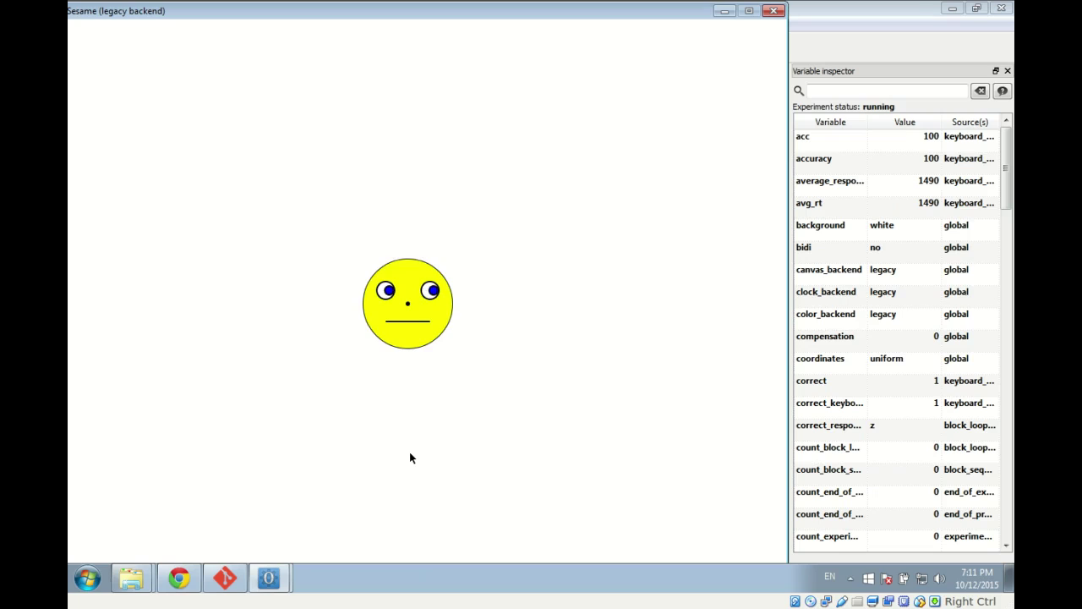
{"action": "key", "text": "z"}
{"action": "key", "text": "z"}
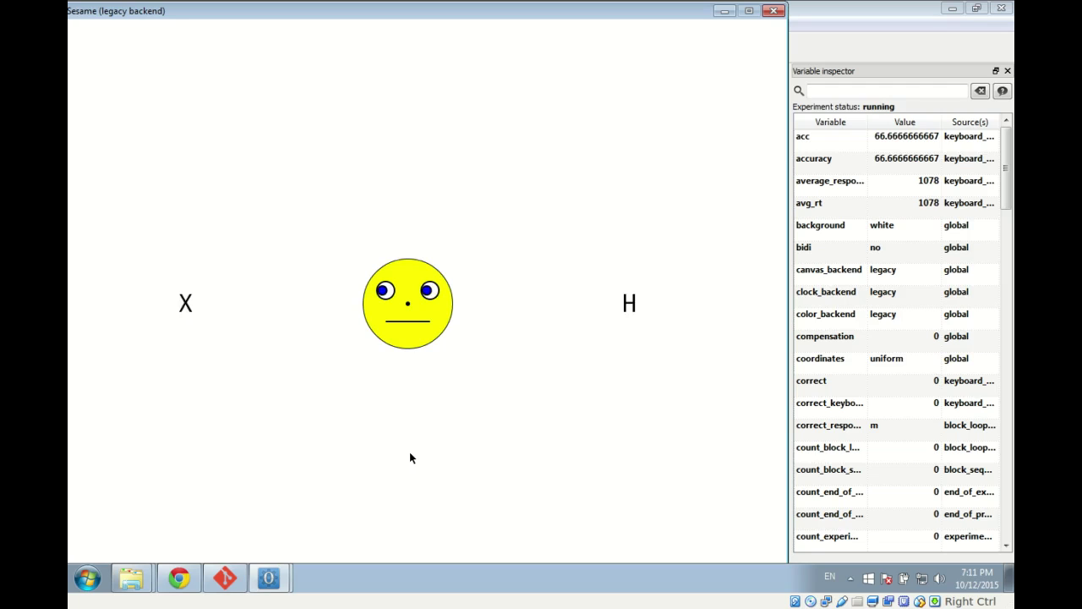
{"action": "key", "text": "m"}
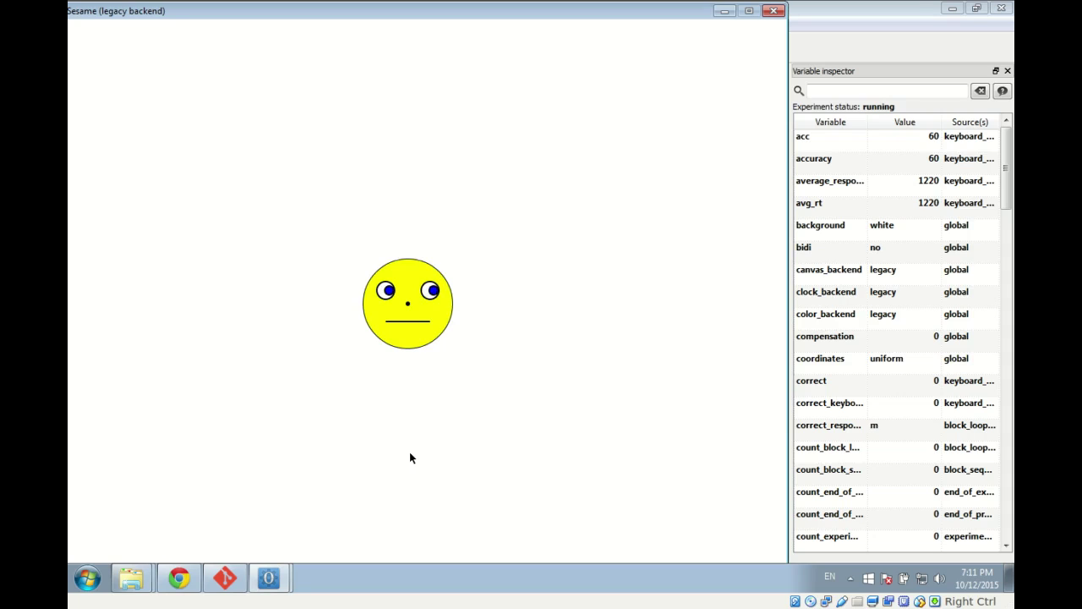
{"action": "key", "text": "z"}
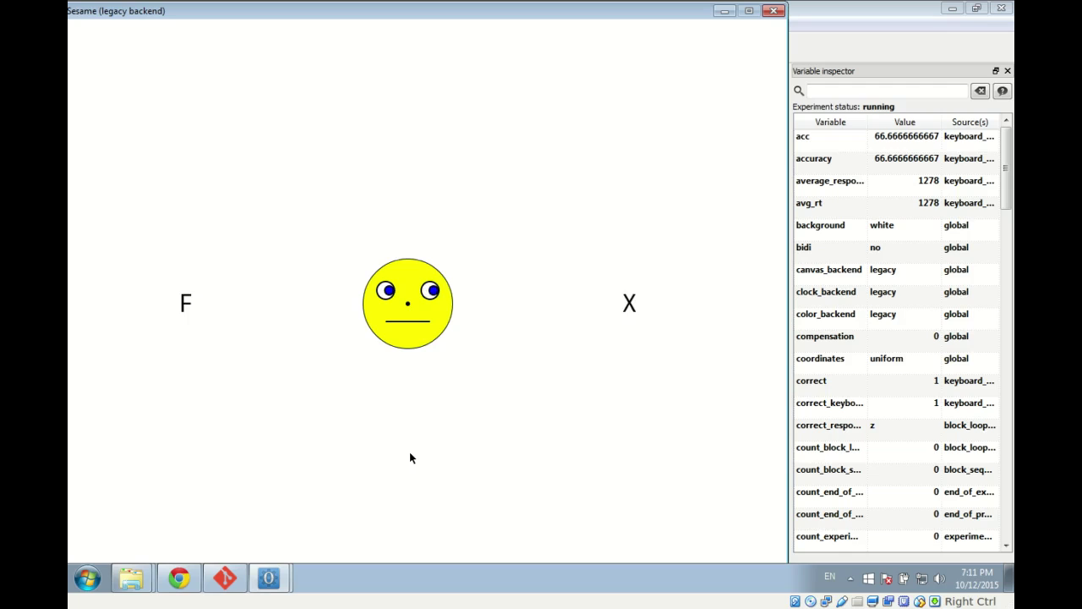
{"action": "key", "text": "z"}
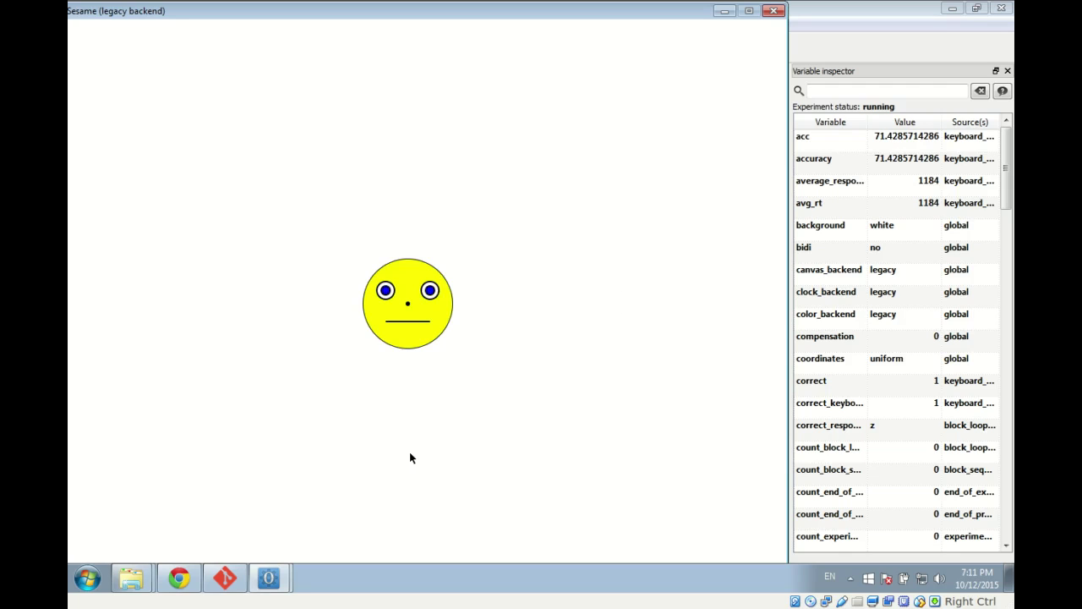
{"action": "key", "text": "z"}
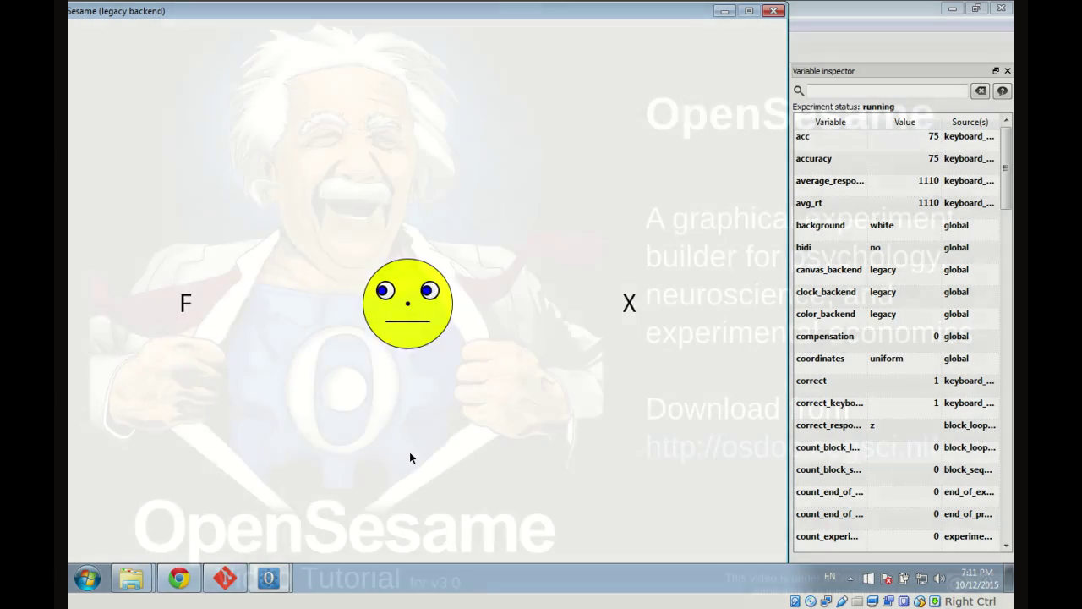
{"action": "key", "text": "z"}
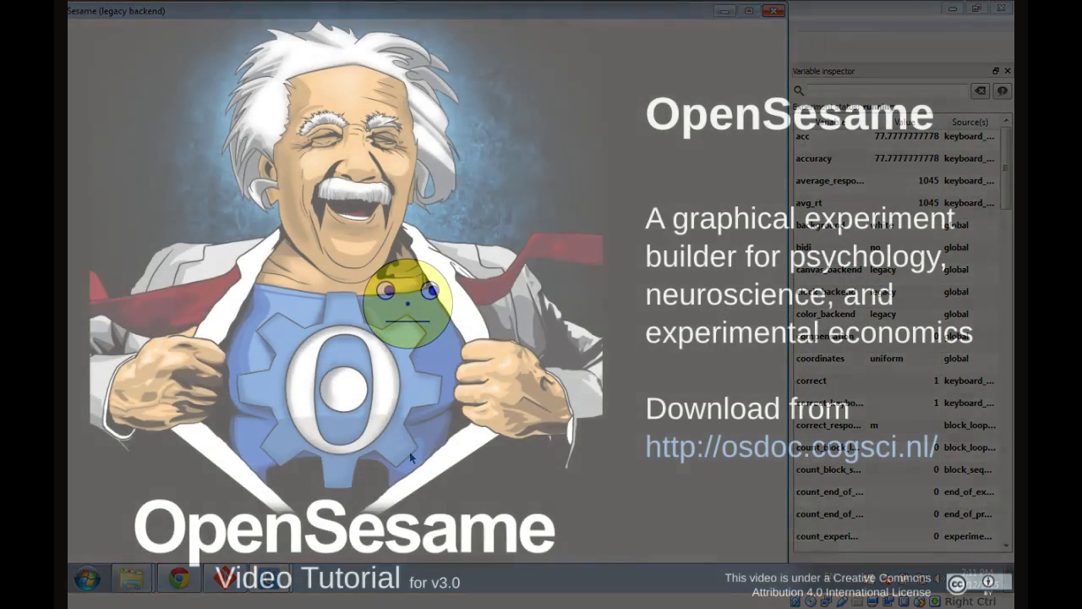